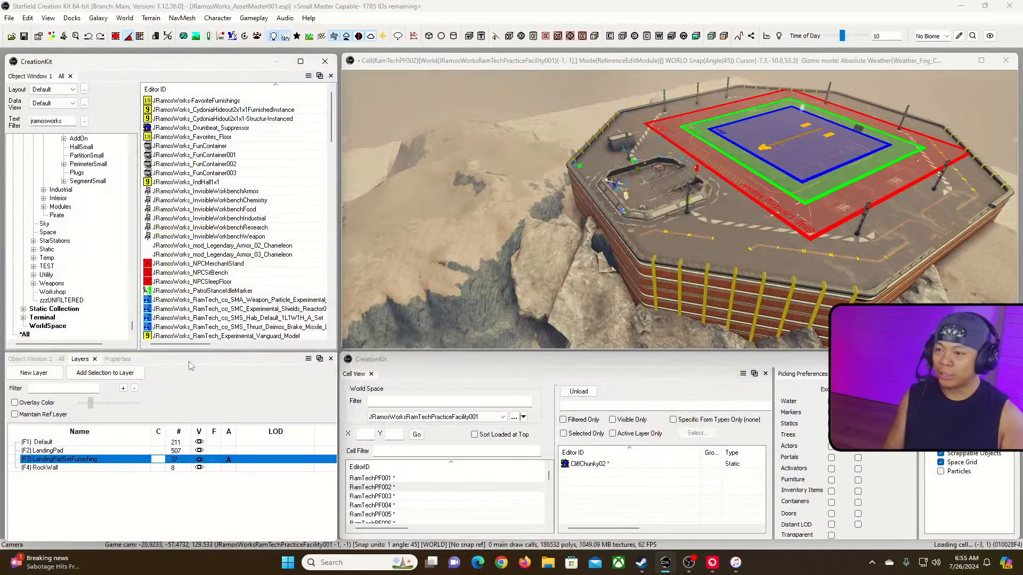
left_click(731, 59)
key("grave")
key("w")
key("w")
key("grave")
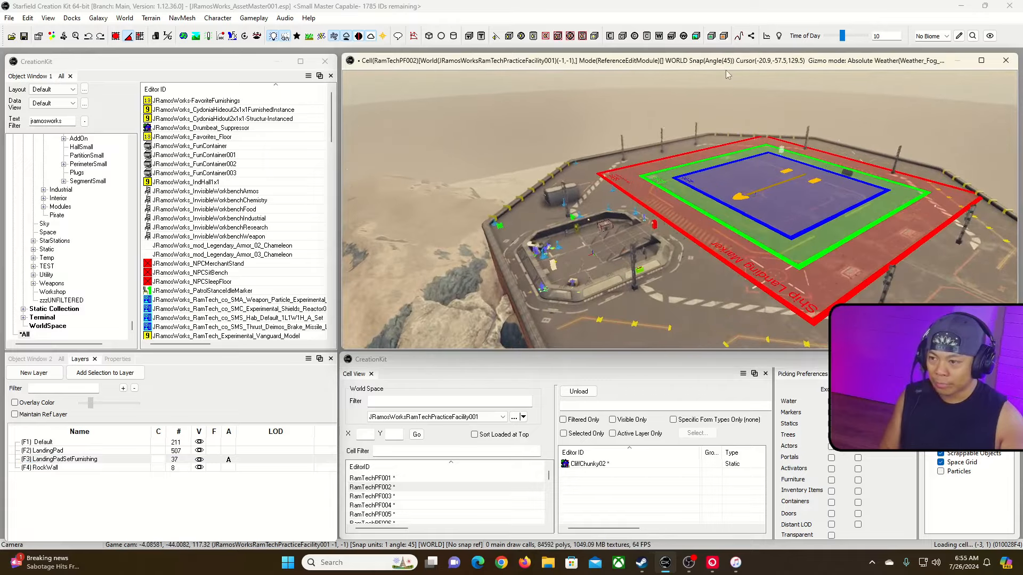
Review which master and plugin files are loaded in the data file list, and close it without changes.
left_click(10, 19)
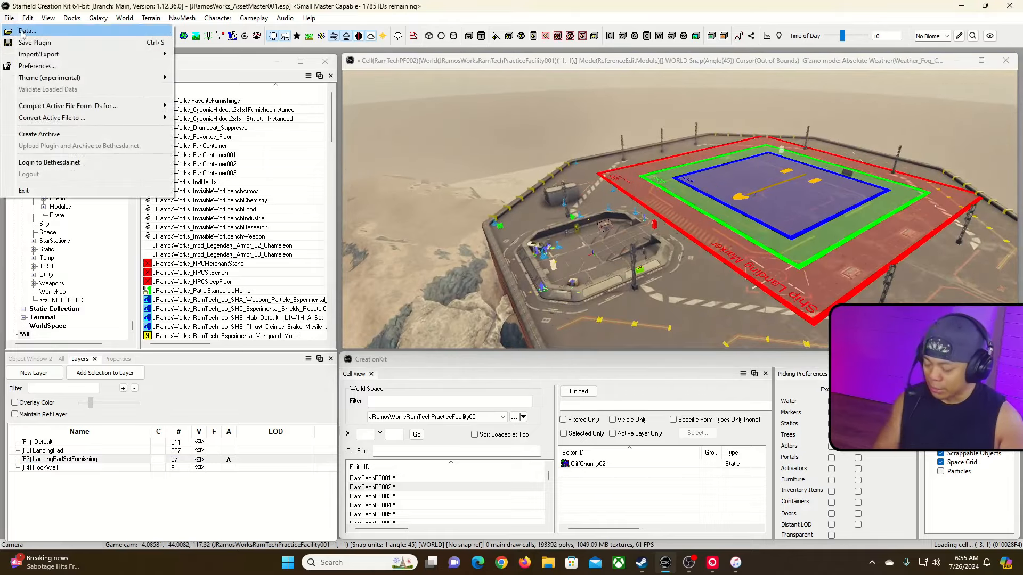
left_click(24, 31)
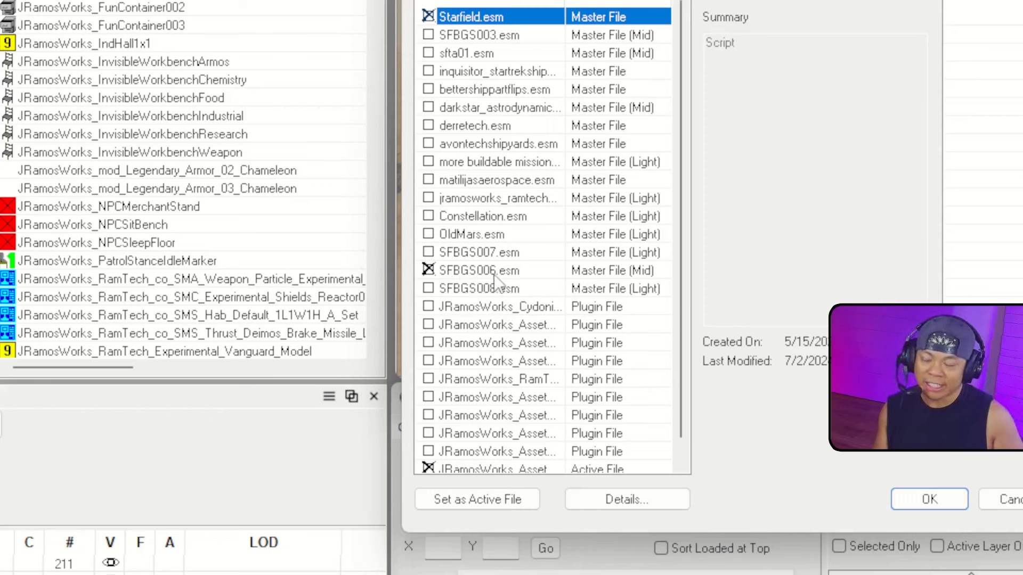
scroll(522, 413, "down", 1)
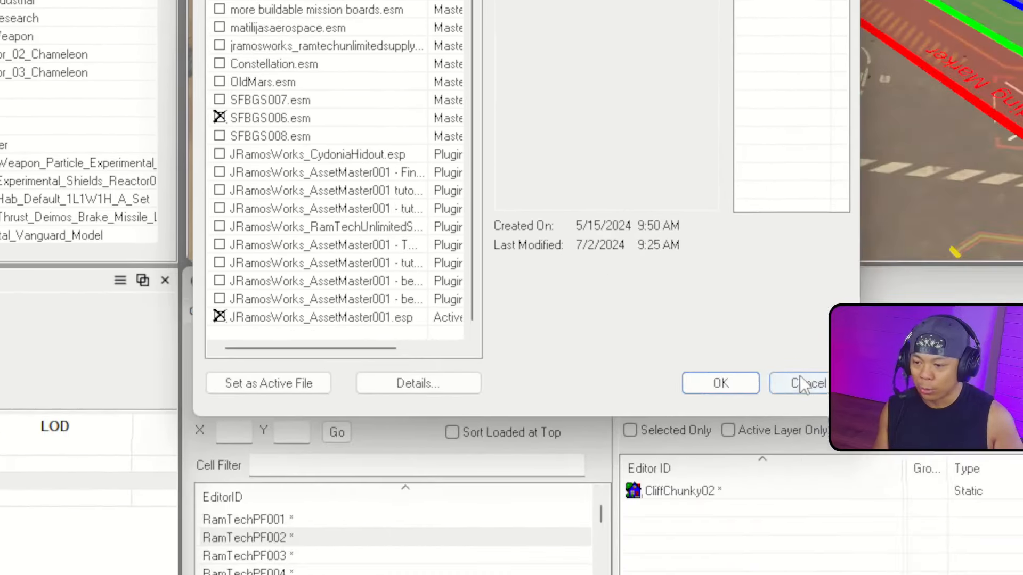
left_click(800, 379)
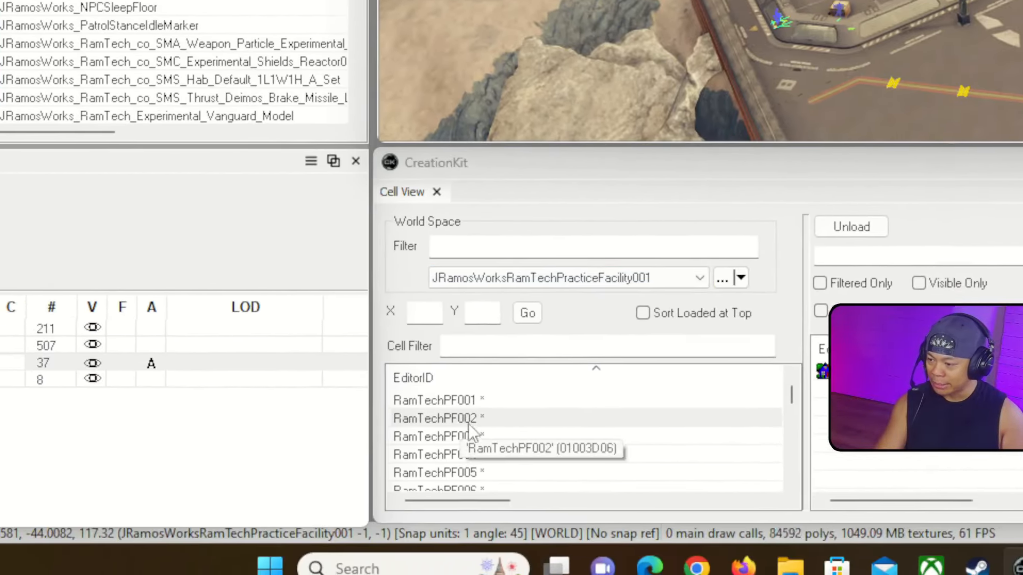
Go to cell RamTechPF001 in the render window and fly in close to the landing pad's furnished area.
left_click(437, 400)
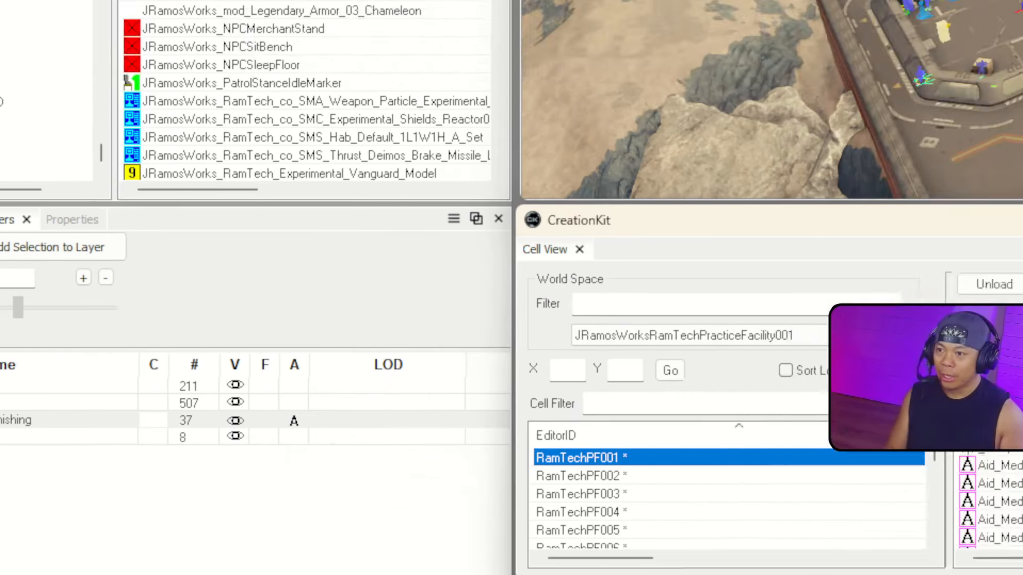
key("w")
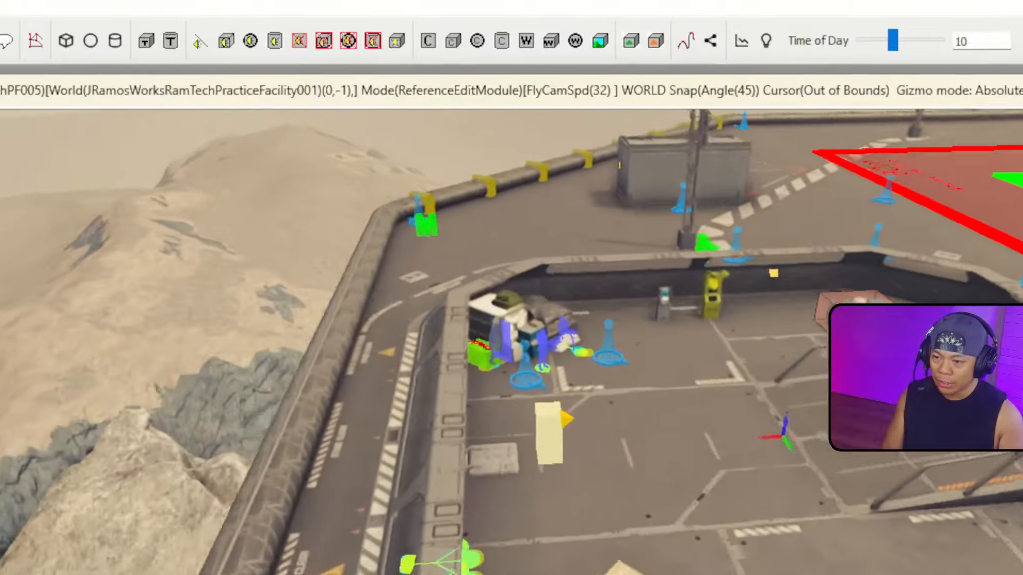
key("w")
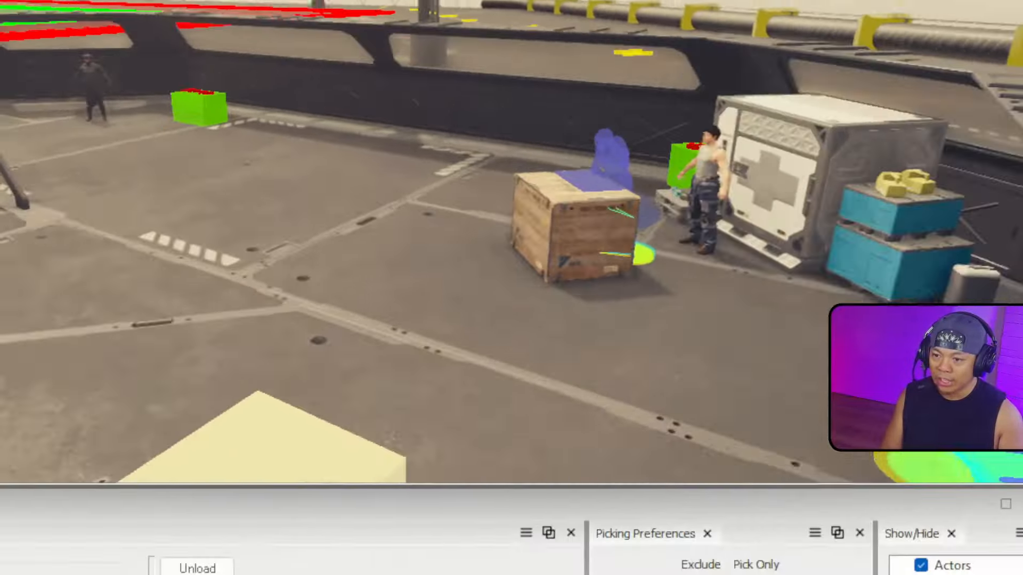
key("w")
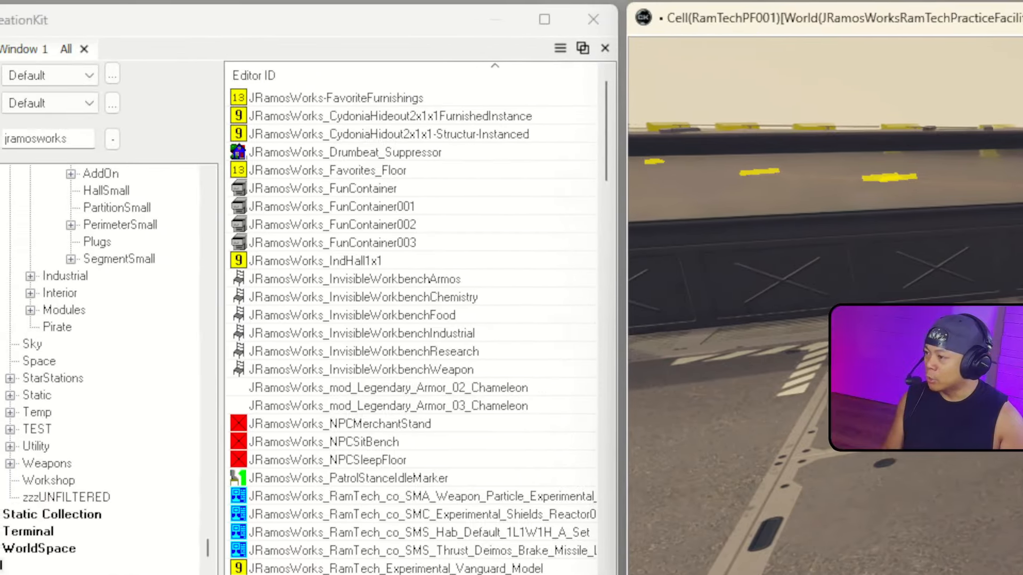
Show the Quest category of the Character branch in the object window.
scroll(18, 287, "up", 12)
scroll(37, 293, "up", 10)
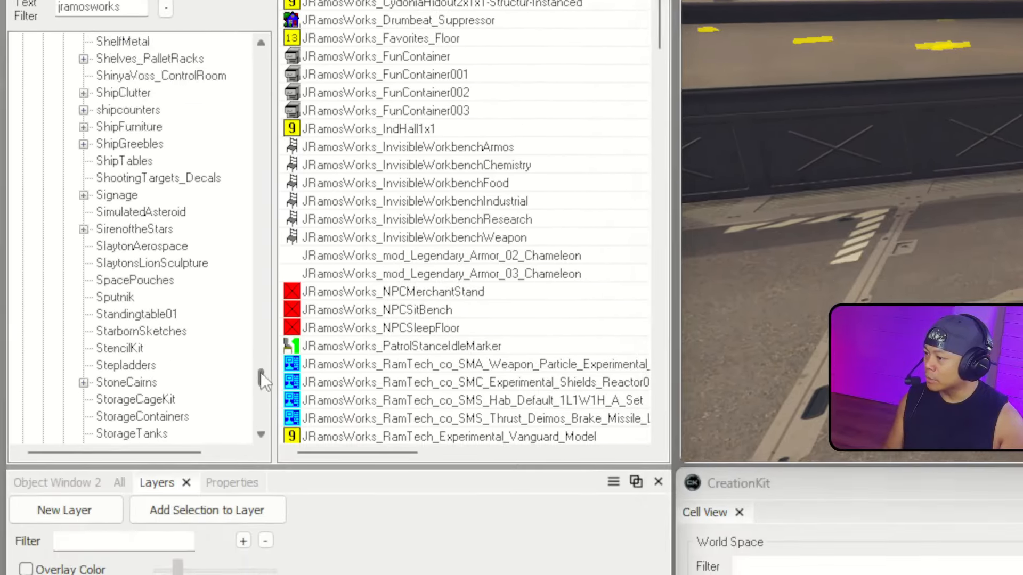
left_click_drag(261, 372, 239, 162)
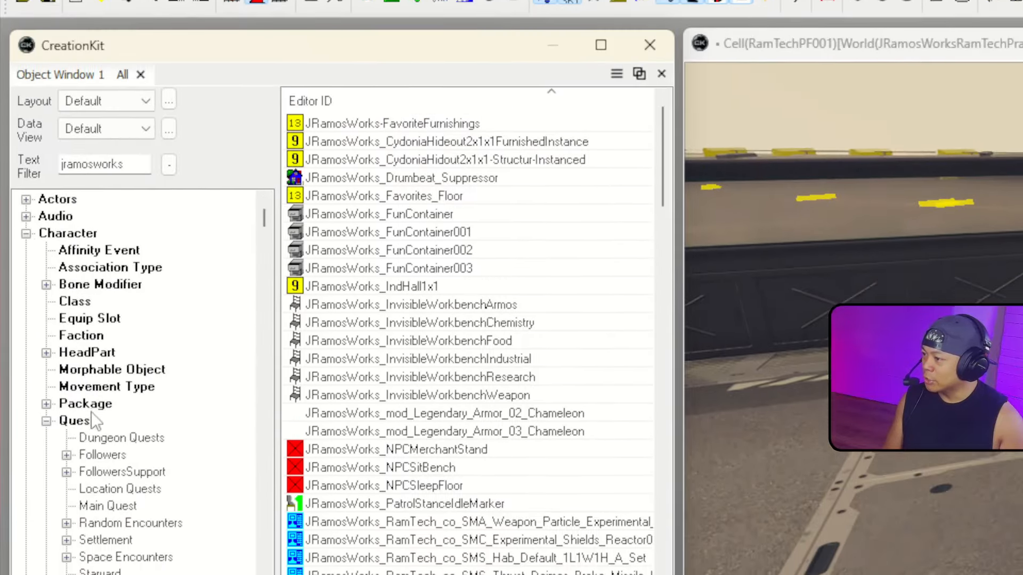
left_click(88, 408)
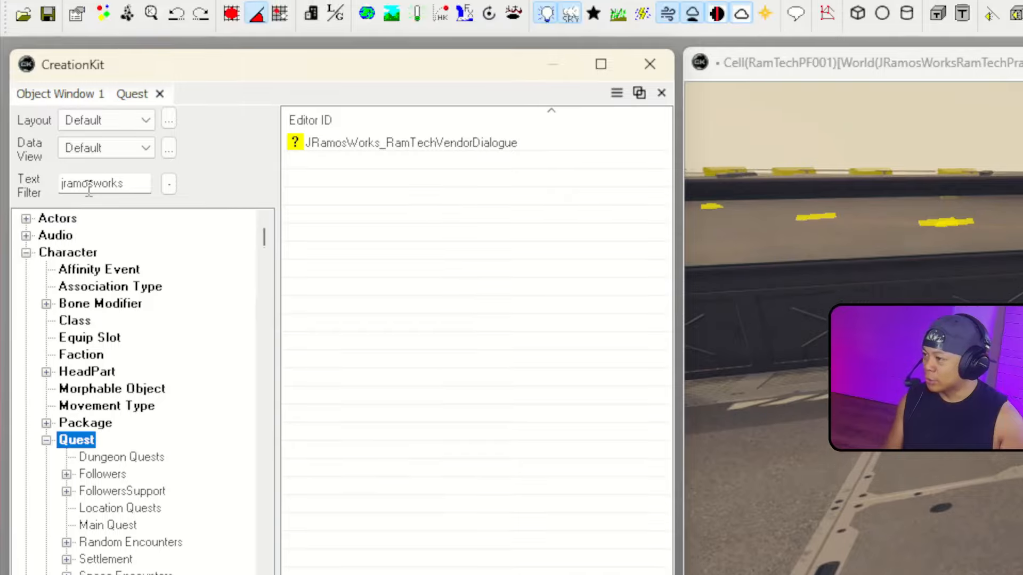
left_click(467, 269)
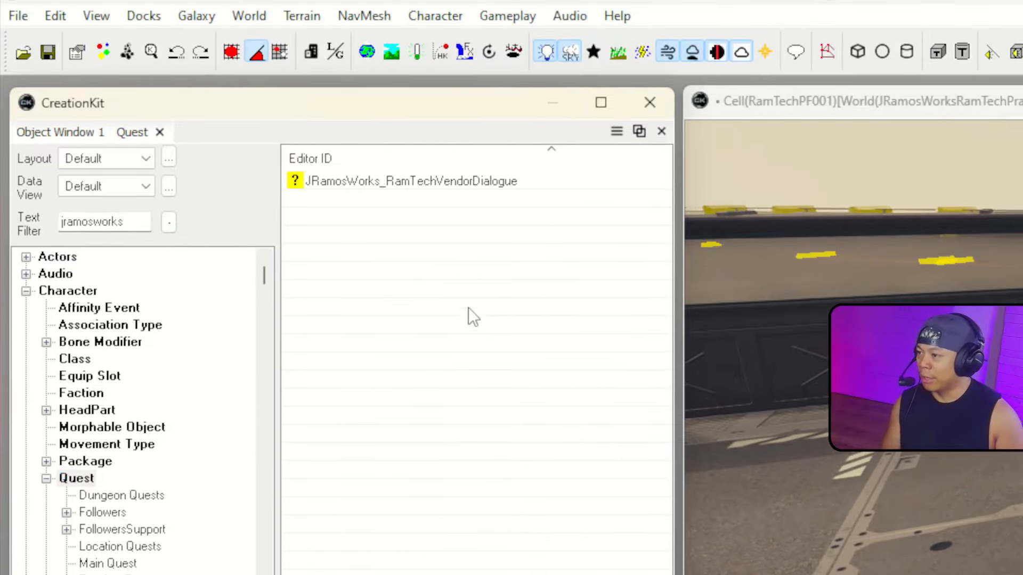
Clear the object window's text filter and filter the quests by jramosworks again.
double_click(104, 222)
key("BackSpace")
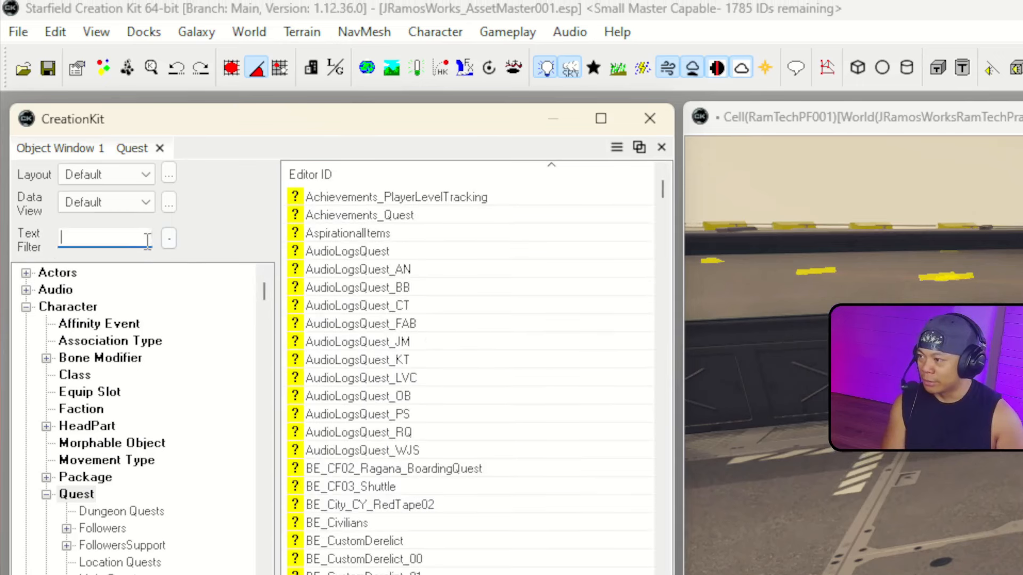
type("jramosworks")
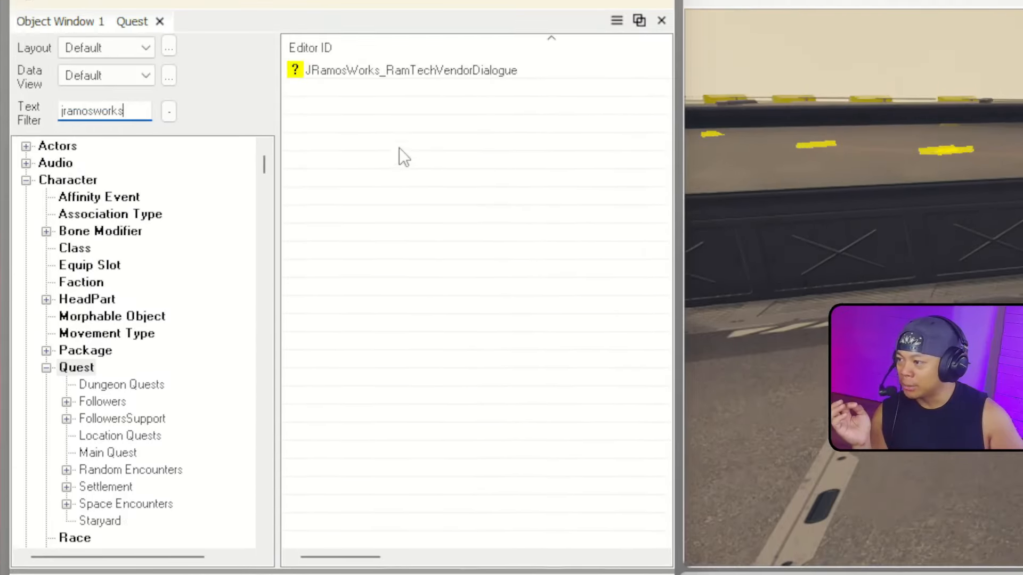
Create a new quest with the ID JRamosWorks_RamTechQuestToiletGathering.
right_click(403, 186)
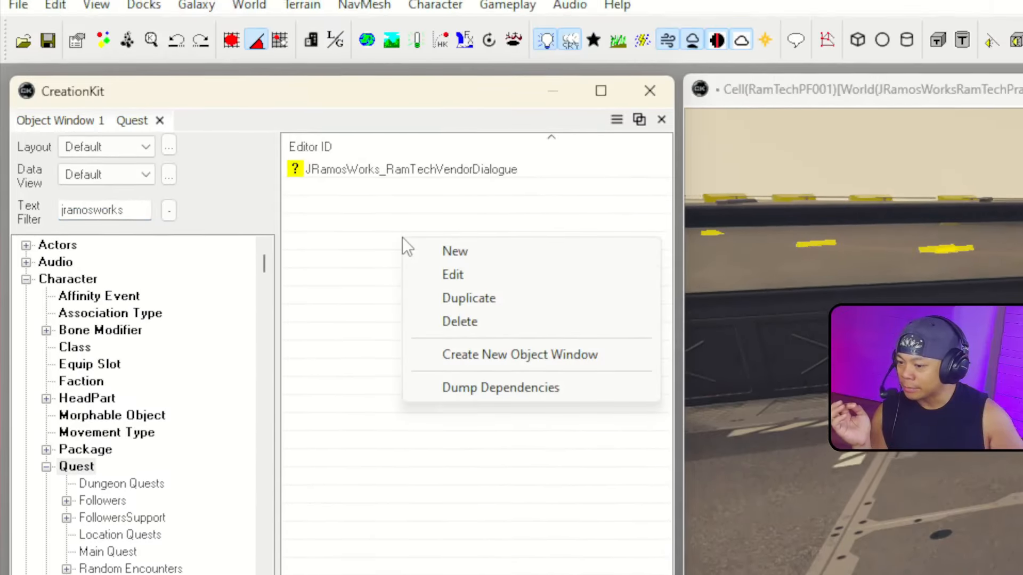
left_click(443, 228)
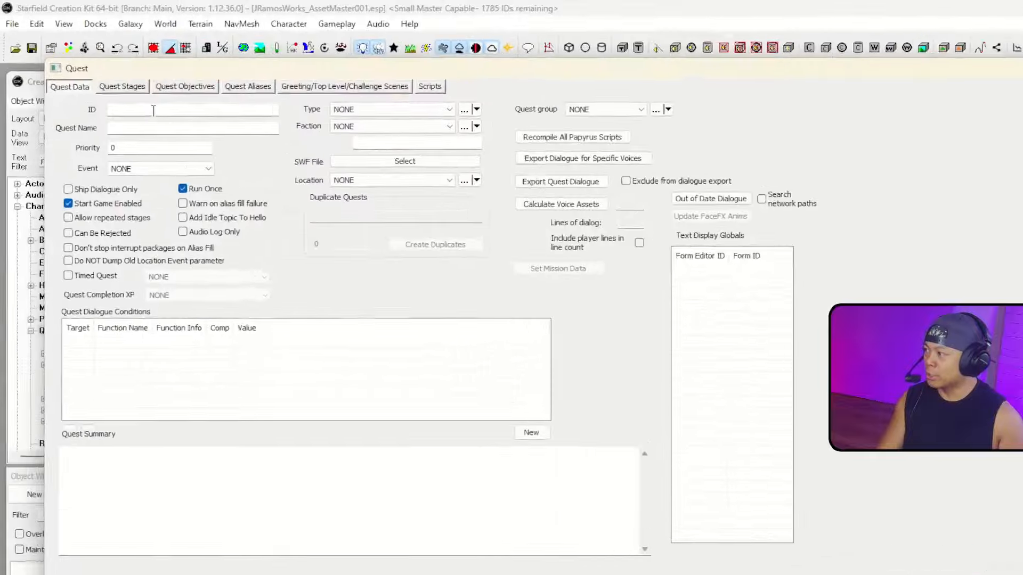
left_click(115, 82)
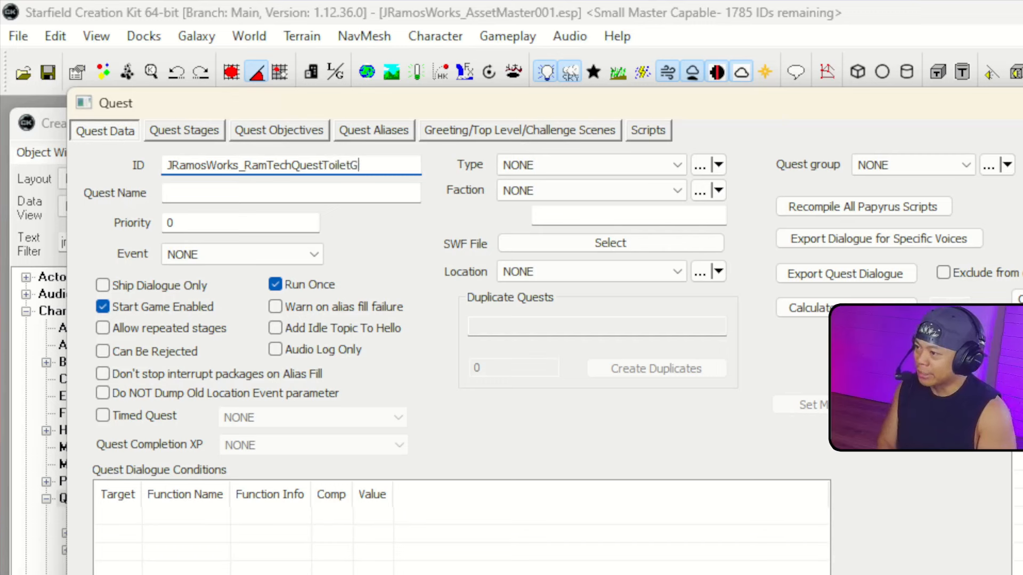
Name the quest RamTech Toilet Gathering.
left_click(226, 187)
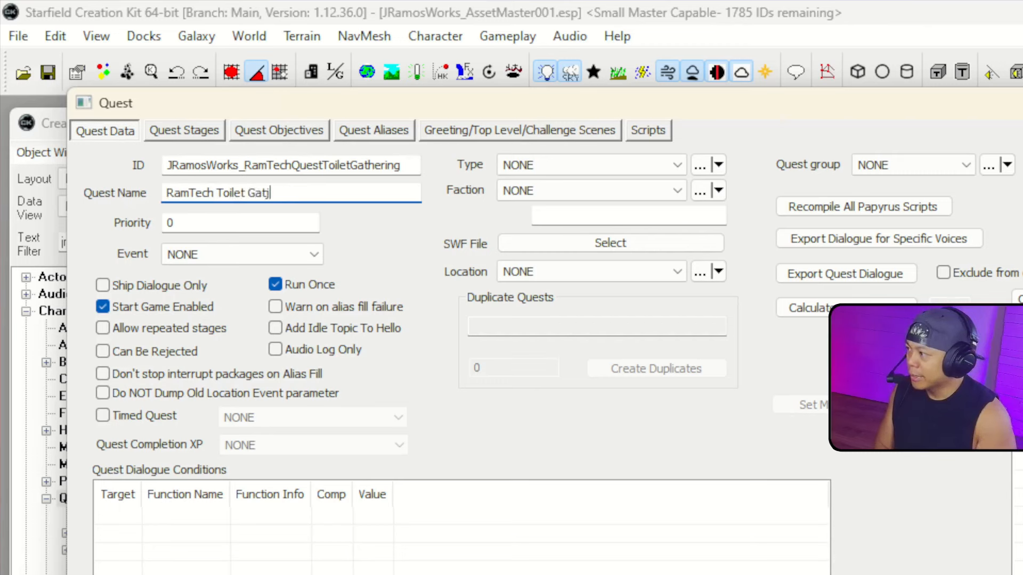
key("BackSpace")
key("BackSpace")
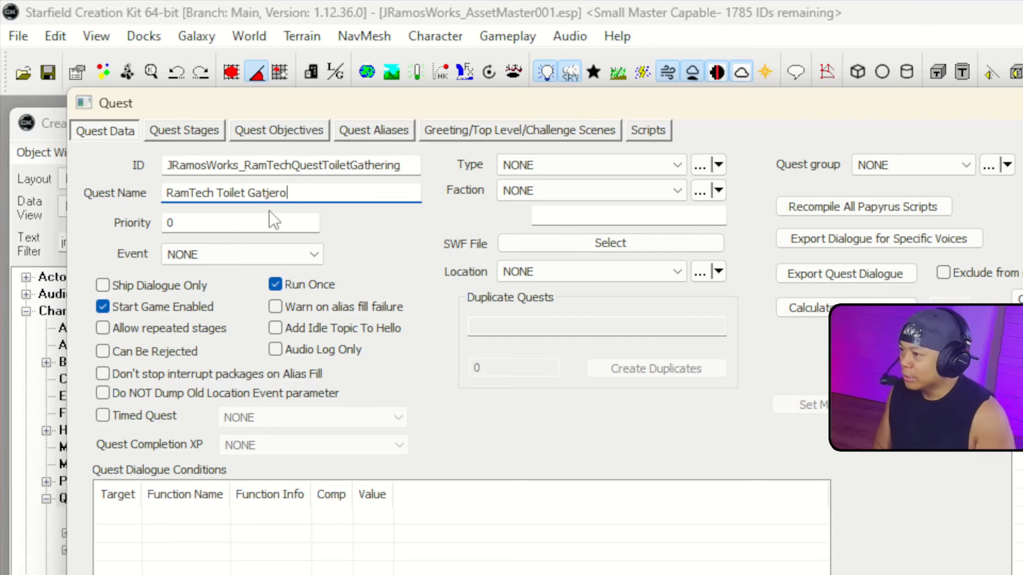
key("BackSpace")
key("BackSpace")
type("hering")
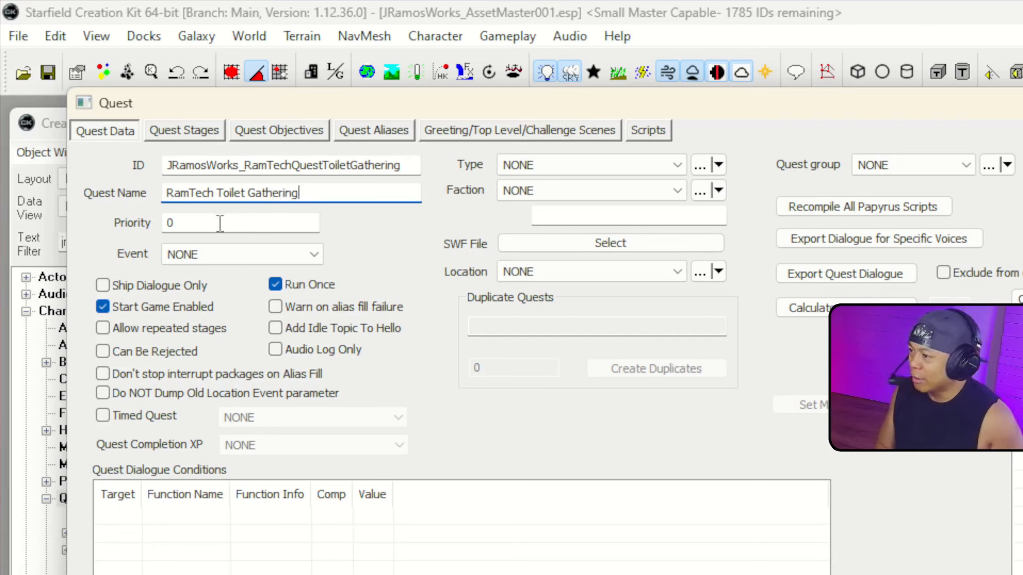
Set the quest's priority to 50 and its type to QuestTypeSideQuest, leave the quest group at NONE, and save the quest.
left_click(220, 224)
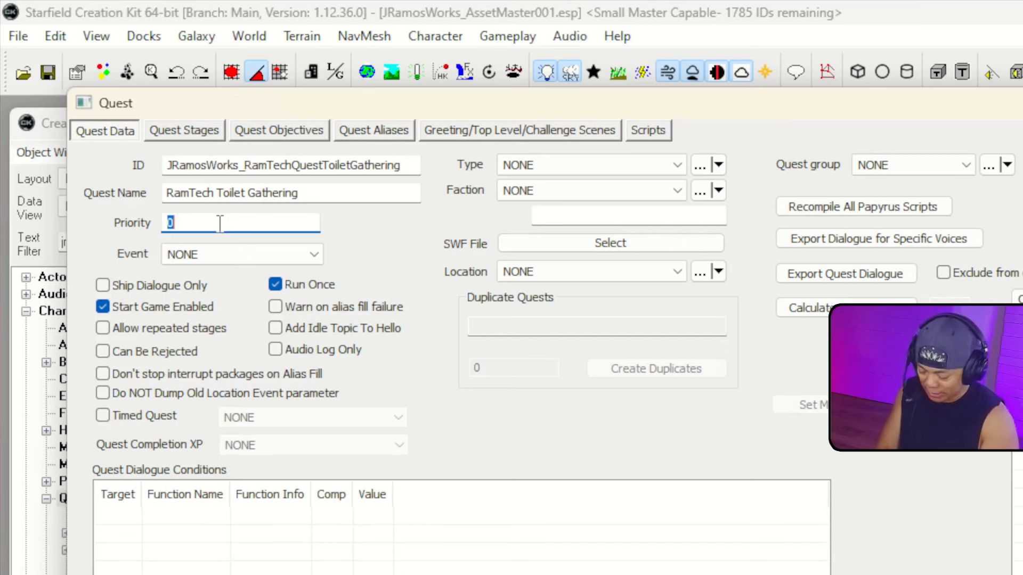
type("50")
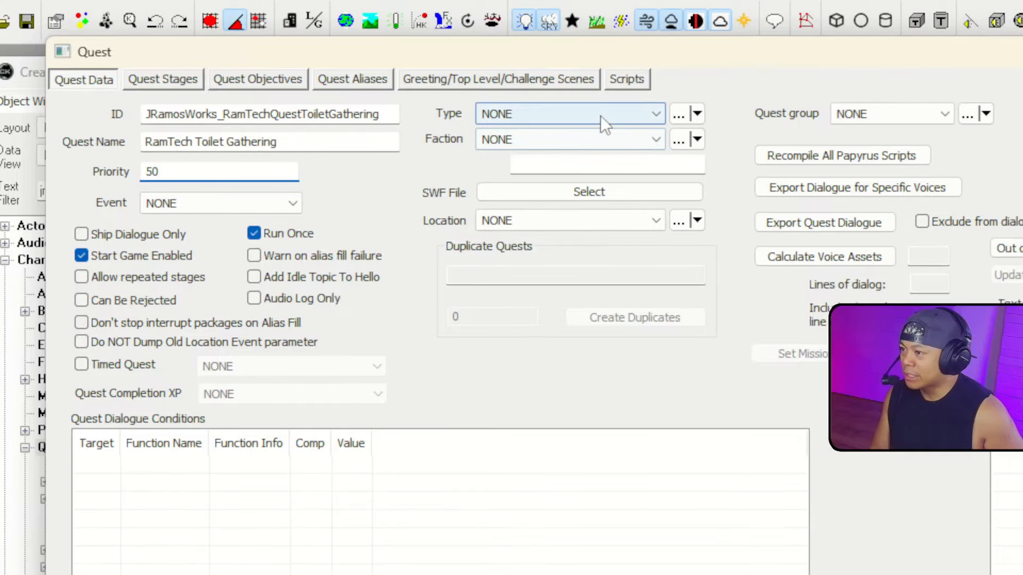
left_click(626, 90)
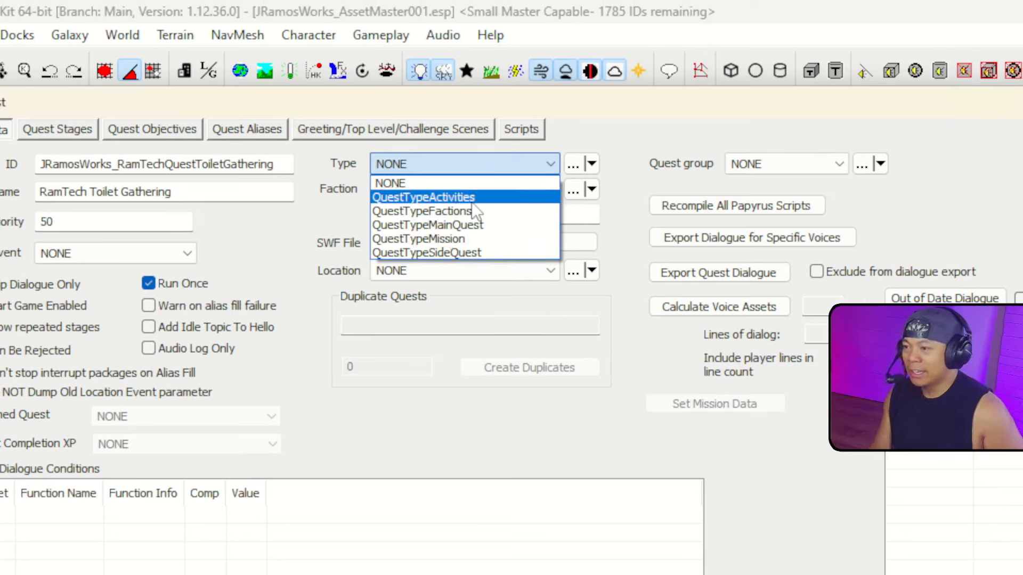
left_click(479, 253)
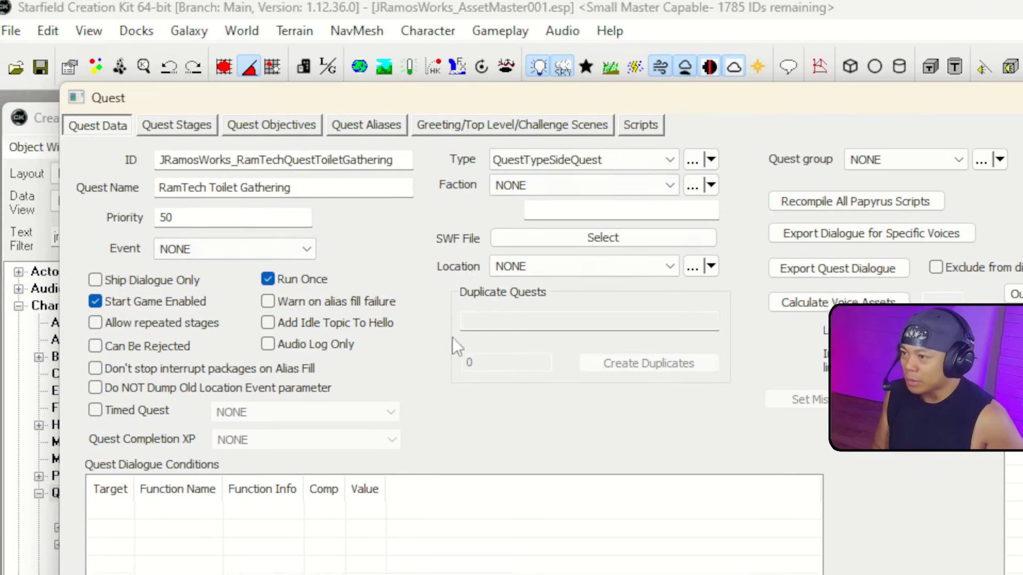
left_click(899, 162)
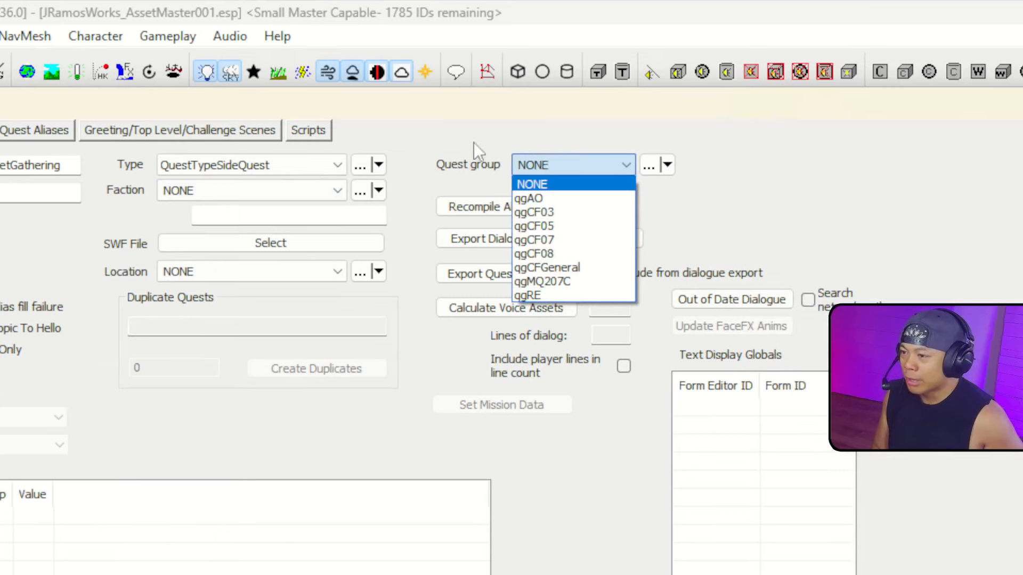
left_click(502, 144)
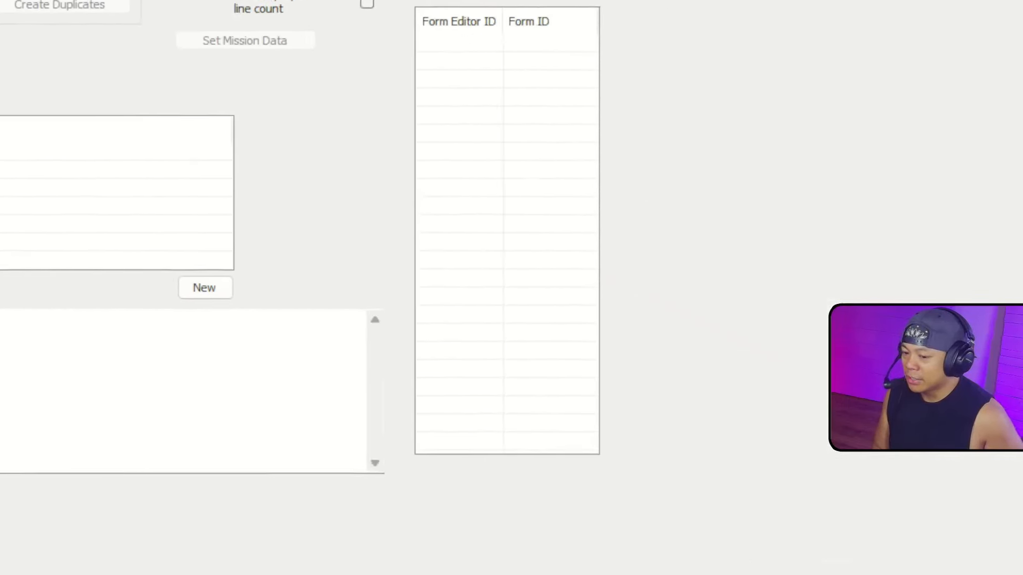
left_click(899, 488)
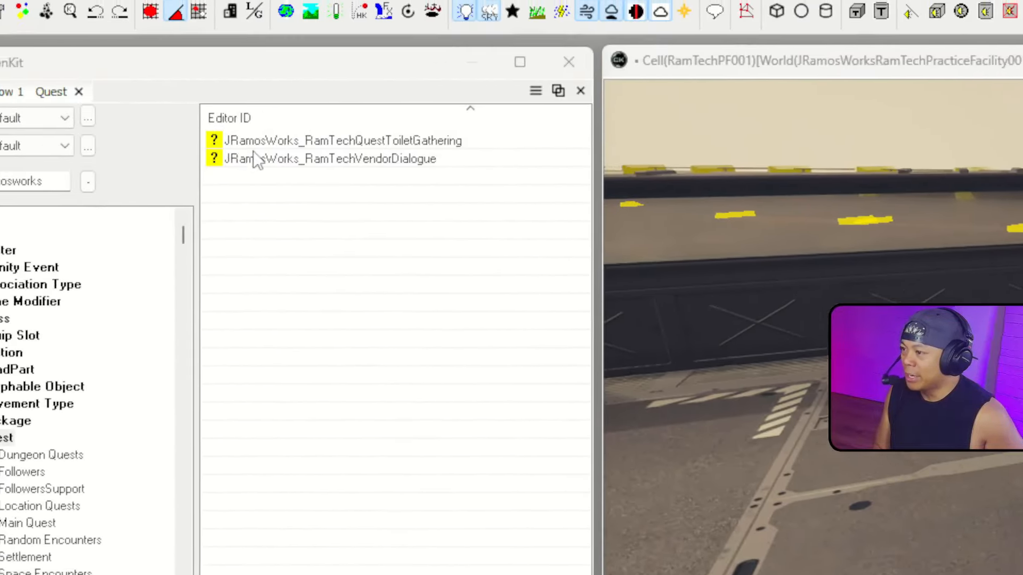
Reopen the JRamosWorks_RamTechQuestToiletGathering quest for editing and show its quest stages.
left_click(255, 157)
double_click(303, 184)
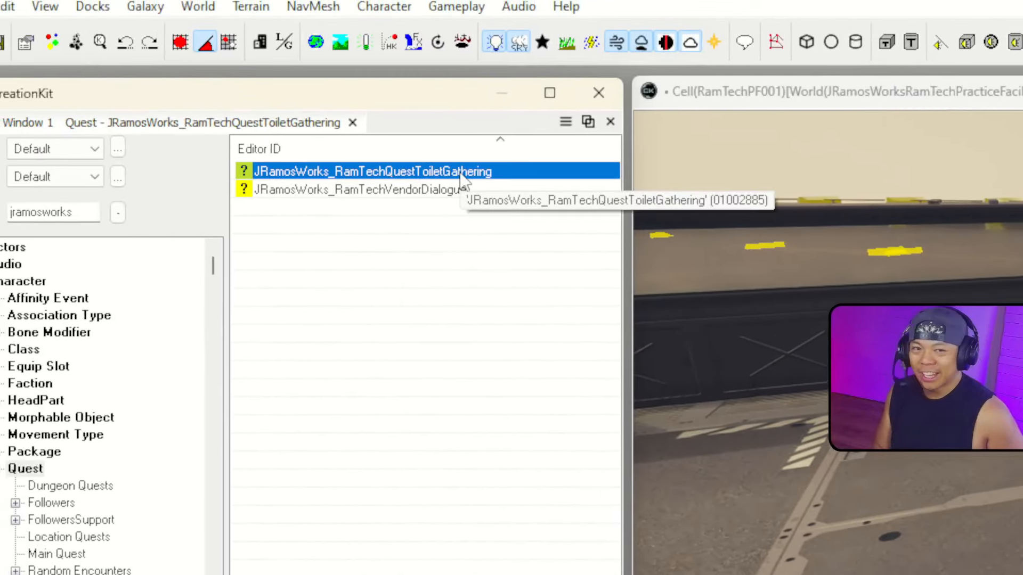
double_click(378, 125)
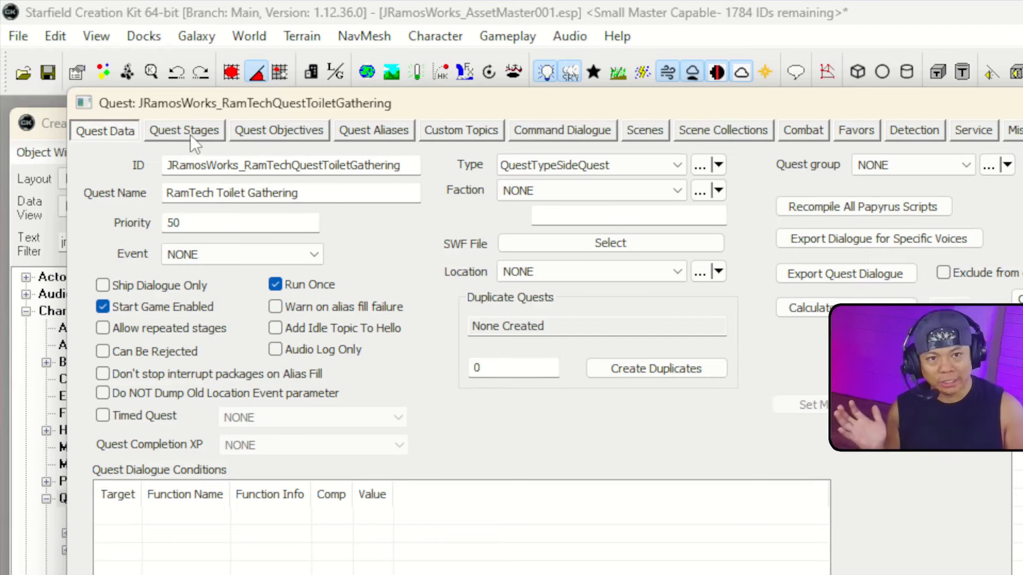
left_click(190, 135)
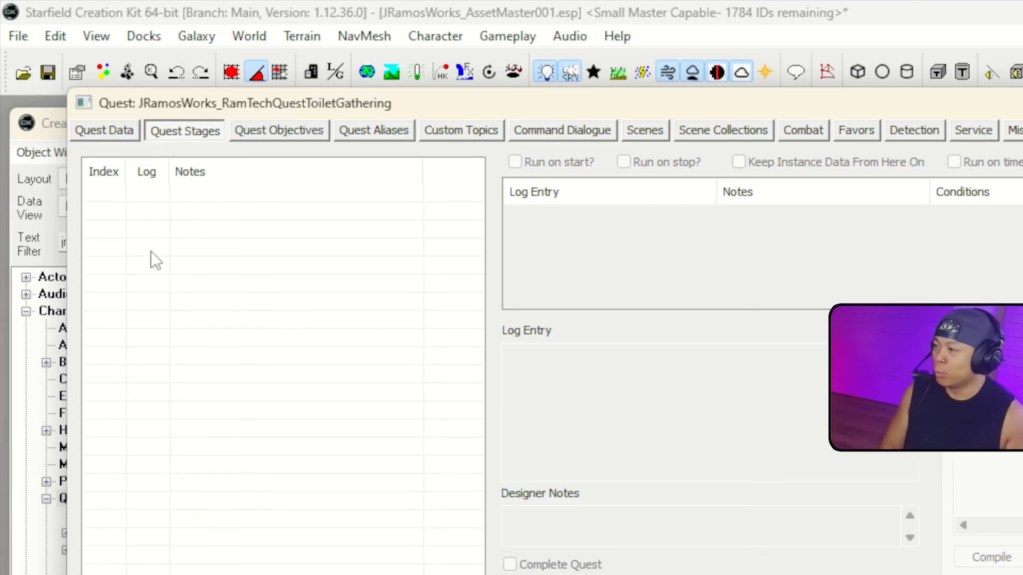
Add a quest stage with index 10 and select it.
right_click(103, 208)
left_click(134, 221)
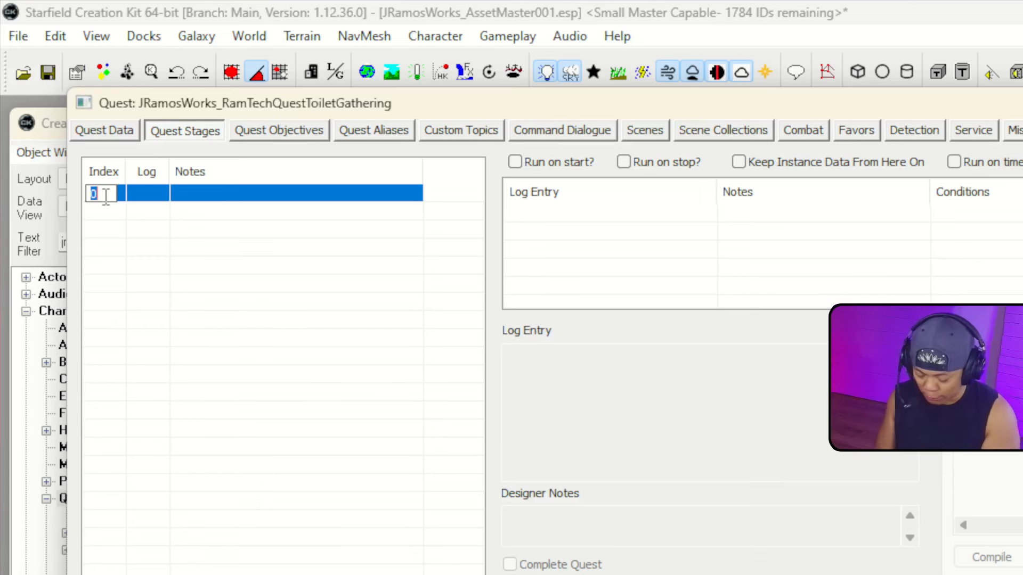
type("10")
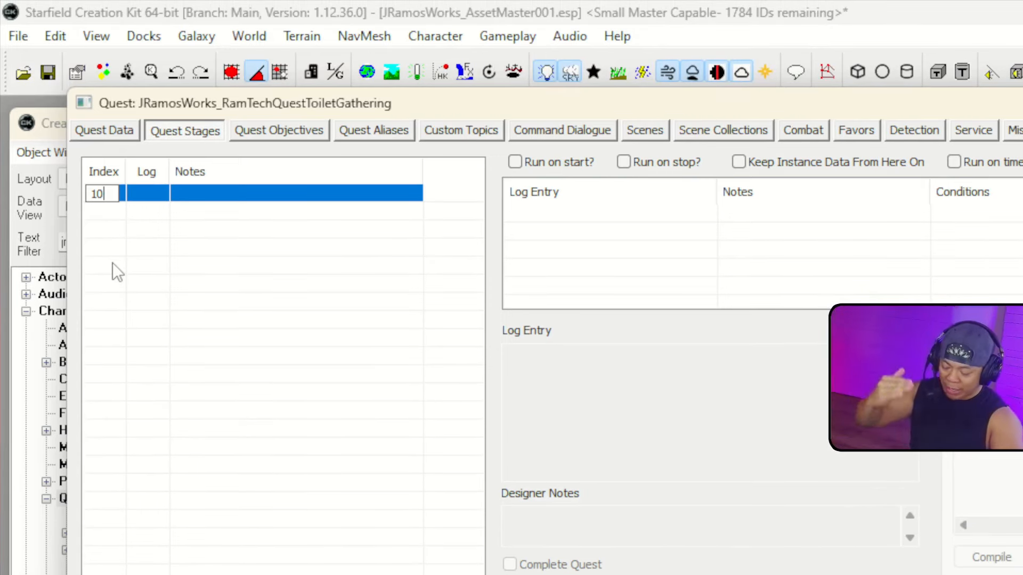
left_click(104, 228)
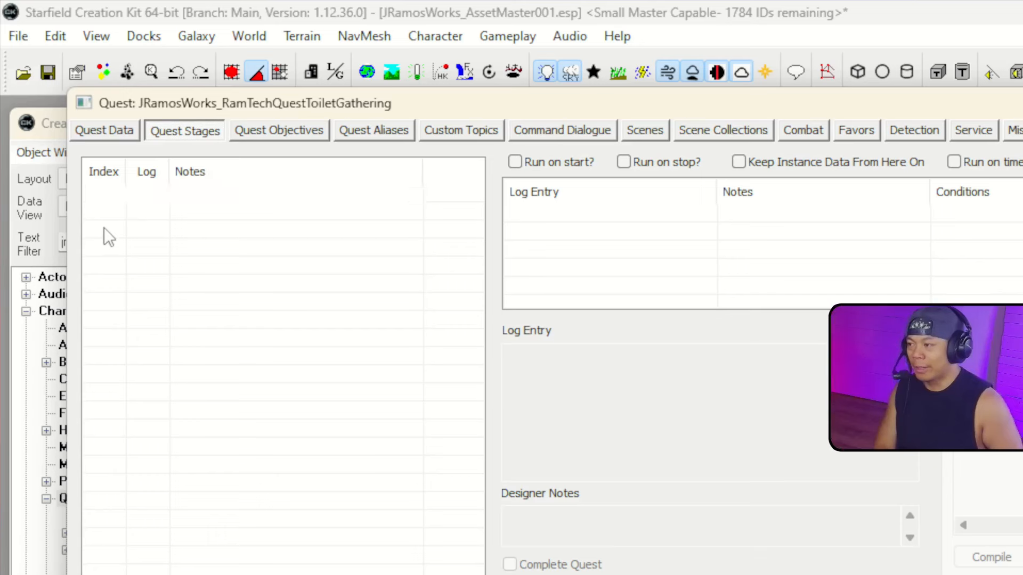
right_click(104, 219)
left_click(197, 195)
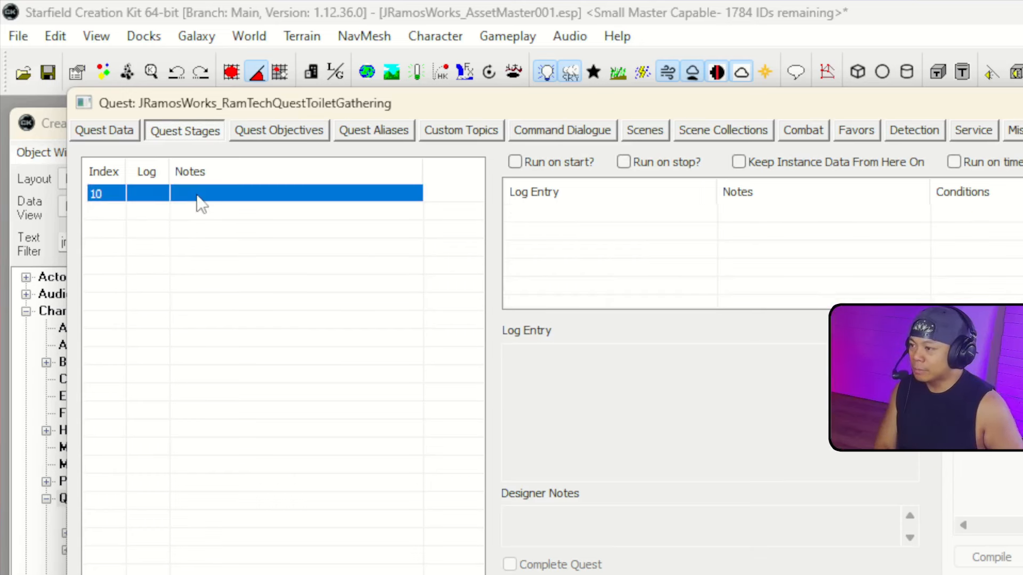
Add two more quest stages with indexes 20 and 30 below stage 10.
right_click(114, 228)
left_click(123, 232)
type("20")
key("Return")
right_click(114, 260)
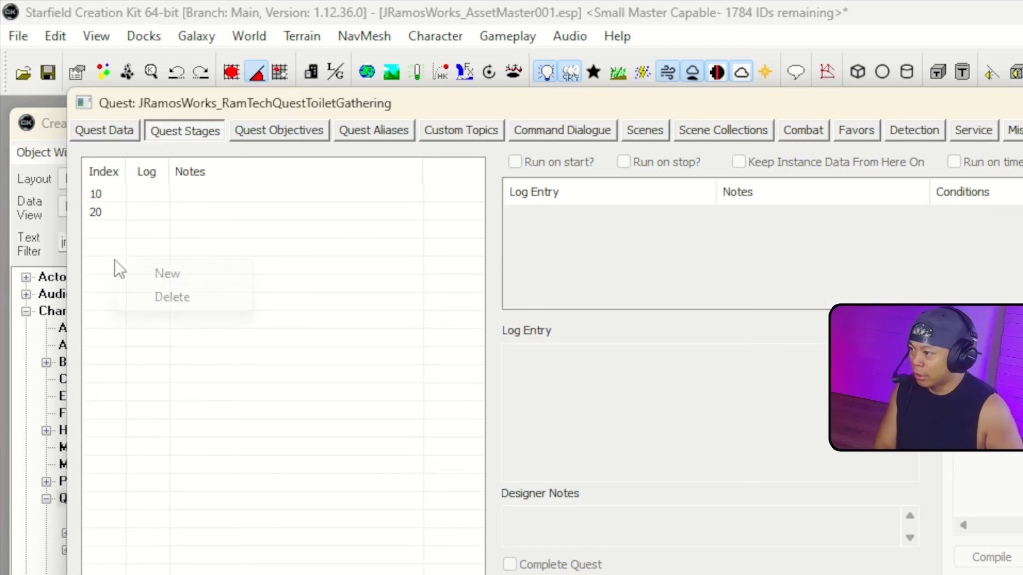
left_click(153, 268)
type("30")
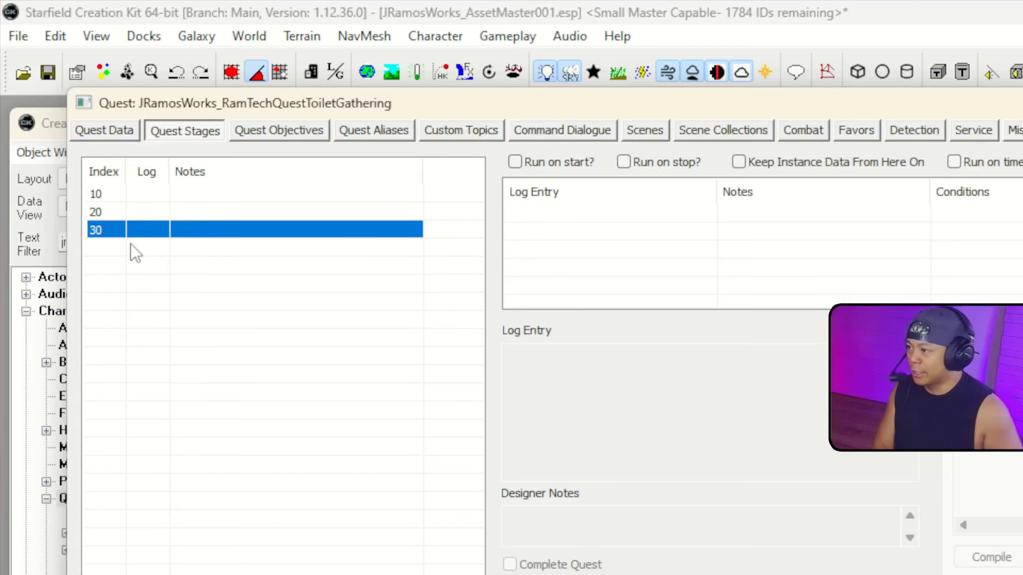
left_click(118, 195)
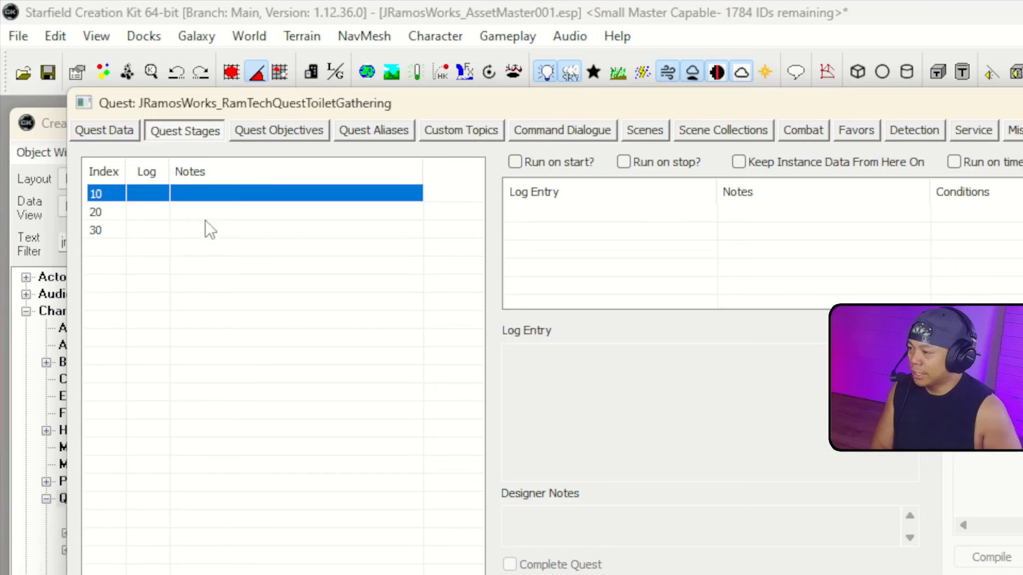
left_click(123, 231)
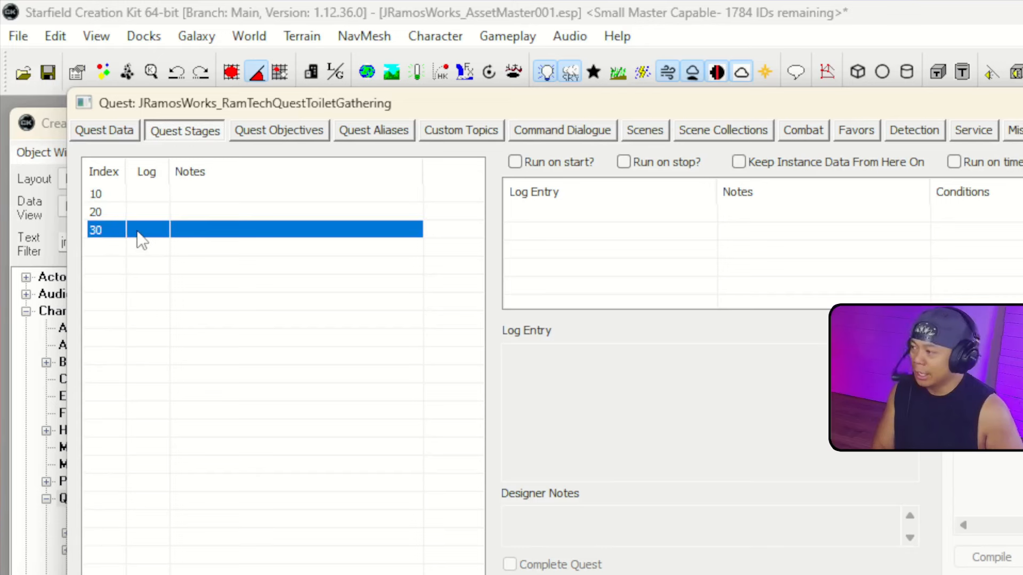
Add a log entry to stage 10 with the designer note "Player picked up slate.".
left_click(101, 193)
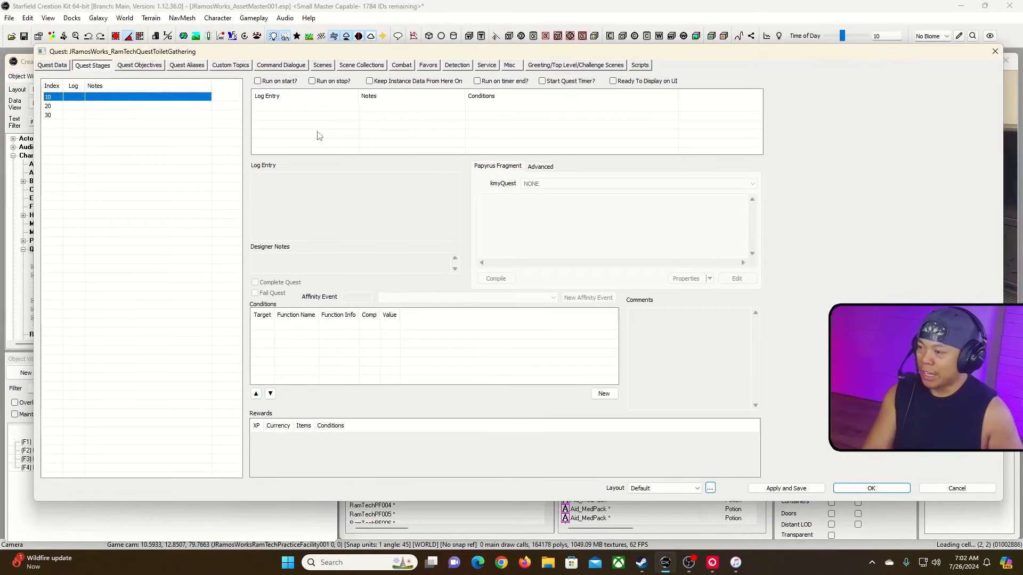
left_click(397, 119)
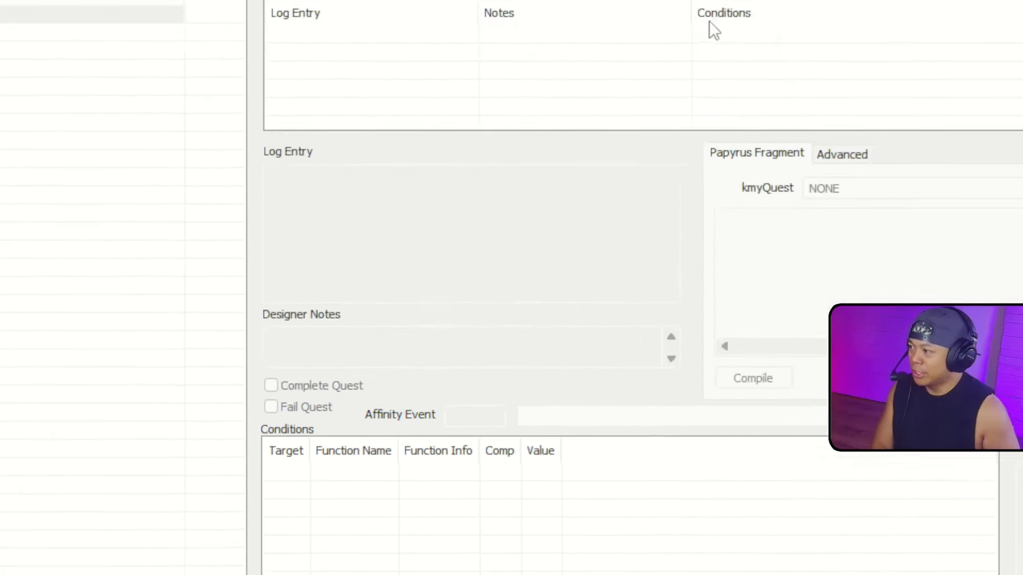
right_click(532, 81)
left_click(580, 88)
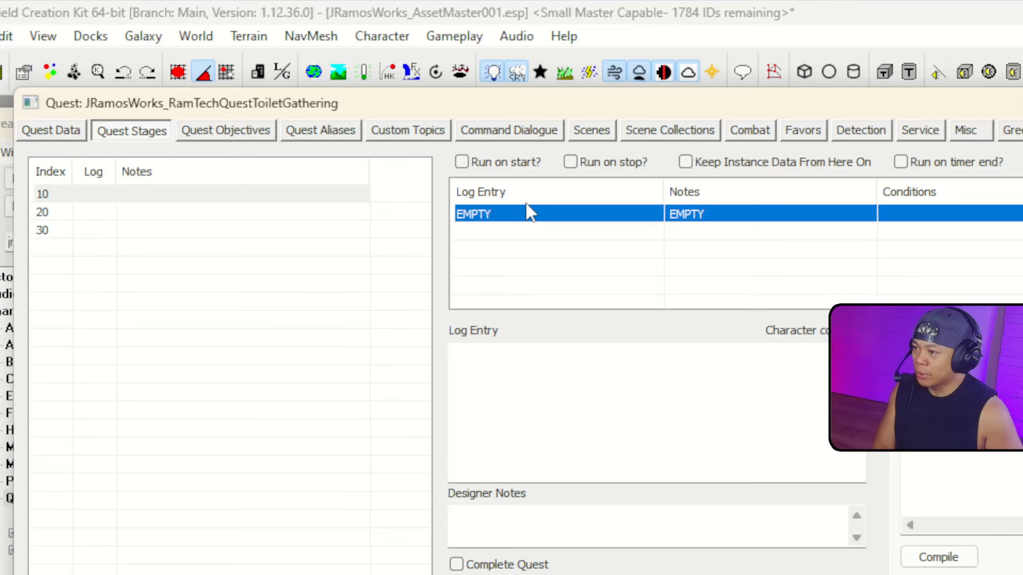
left_click(546, 366)
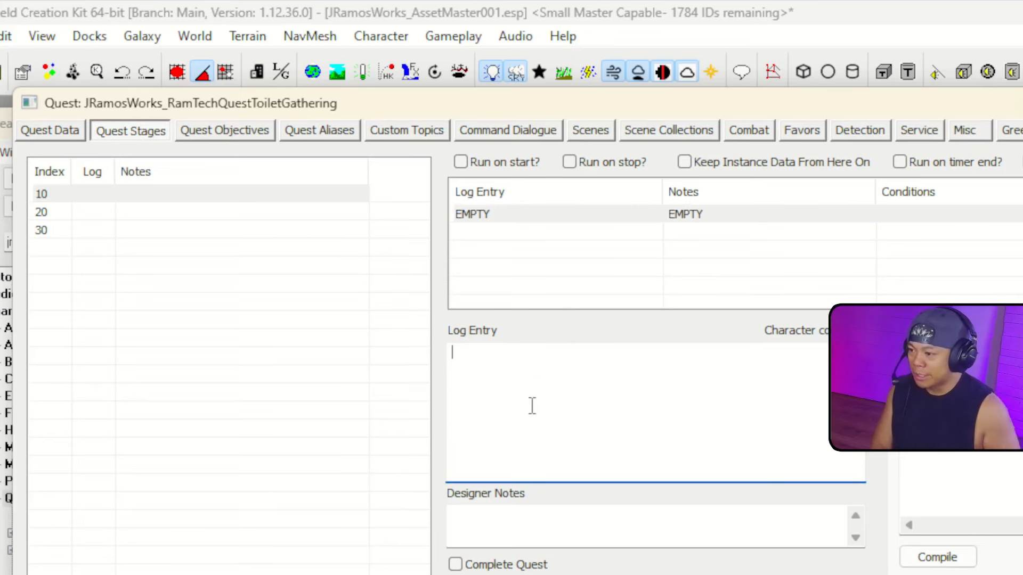
left_click(509, 519)
type("Pla")
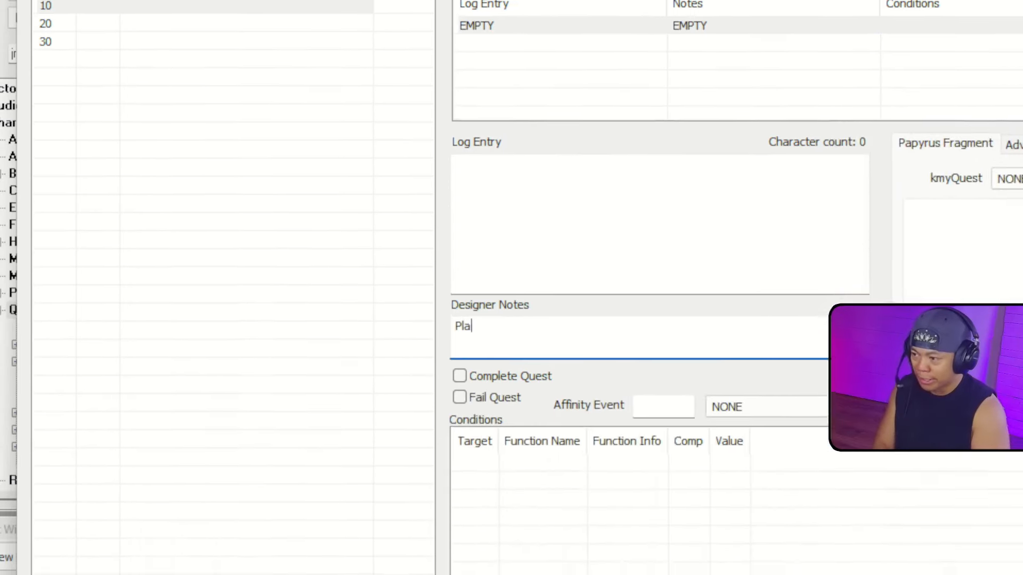
type("yer picked up slate")
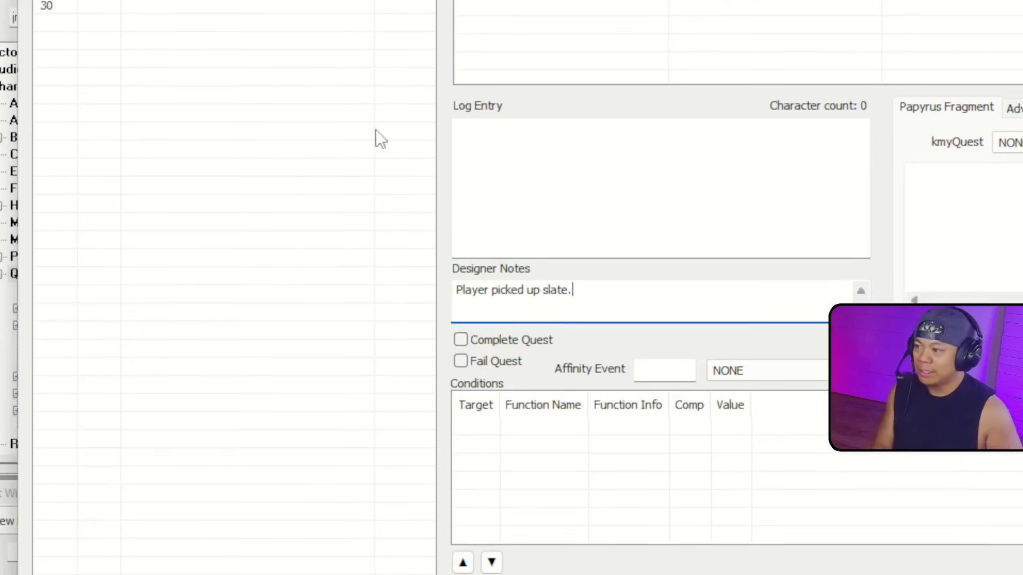
type(".")
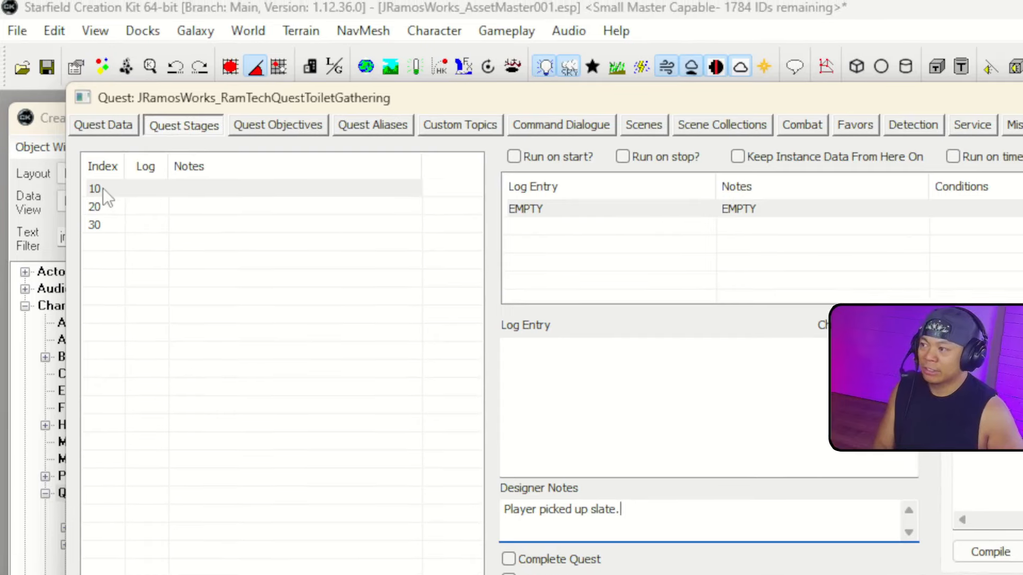
Write stage 10's log text "Go to RamTech Space Station: Copernicus IV to investigate toilet gathering." and dismiss the spelling check.
left_click(640, 373)
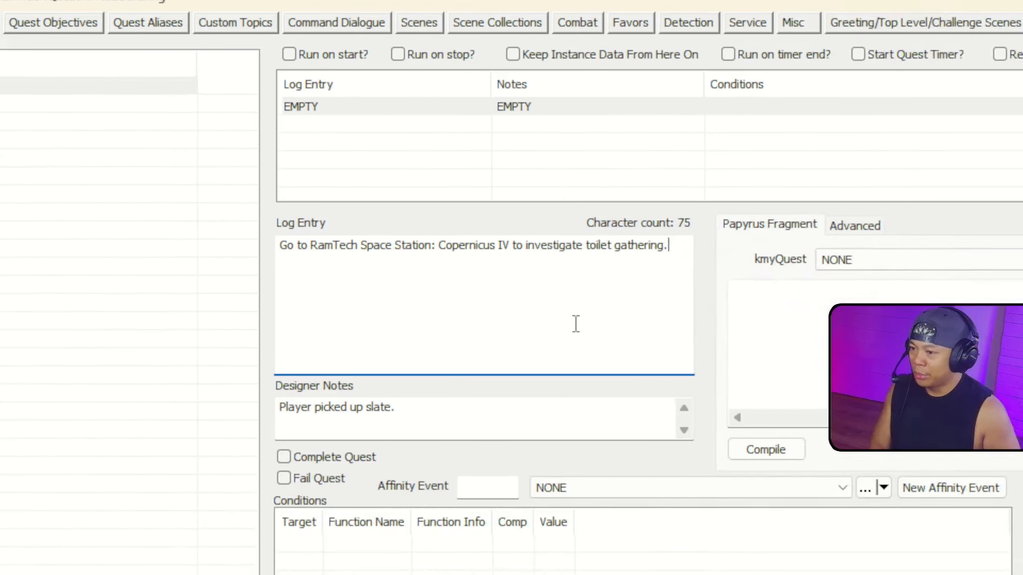
left_click(724, 308)
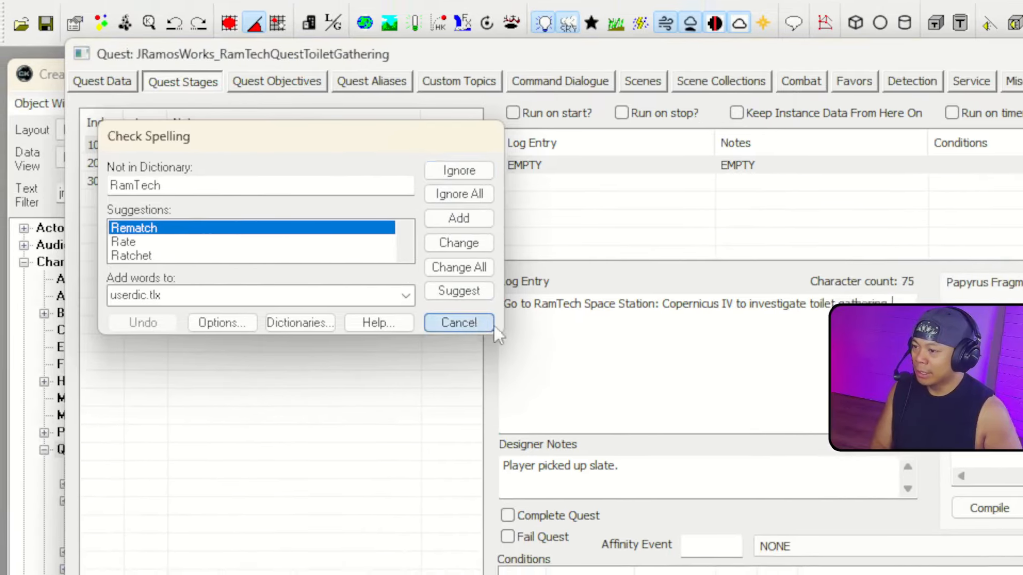
left_click(449, 363)
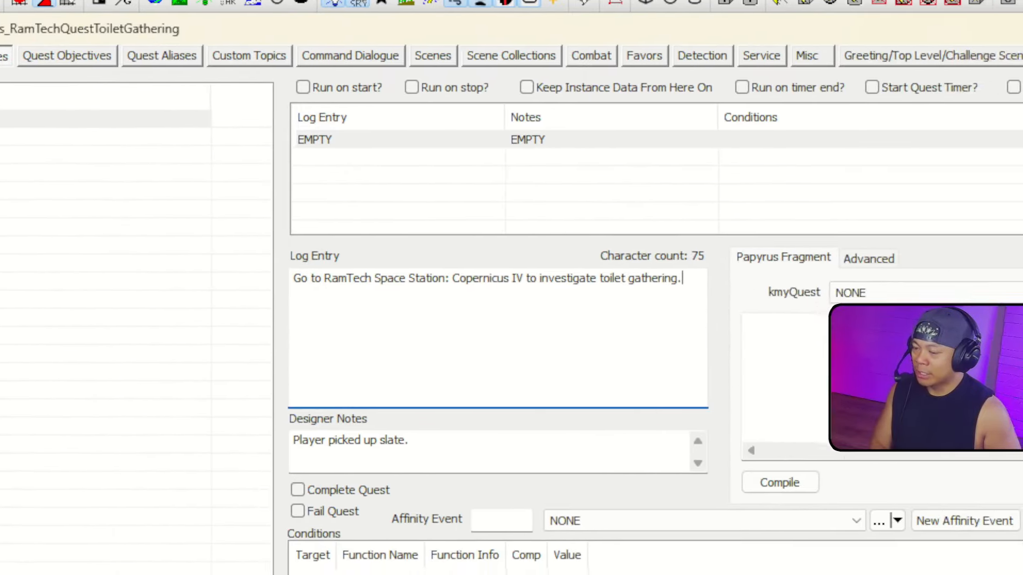
Begin stage 10's Papyrus fragment with the text SetObj.
left_click(1006, 357)
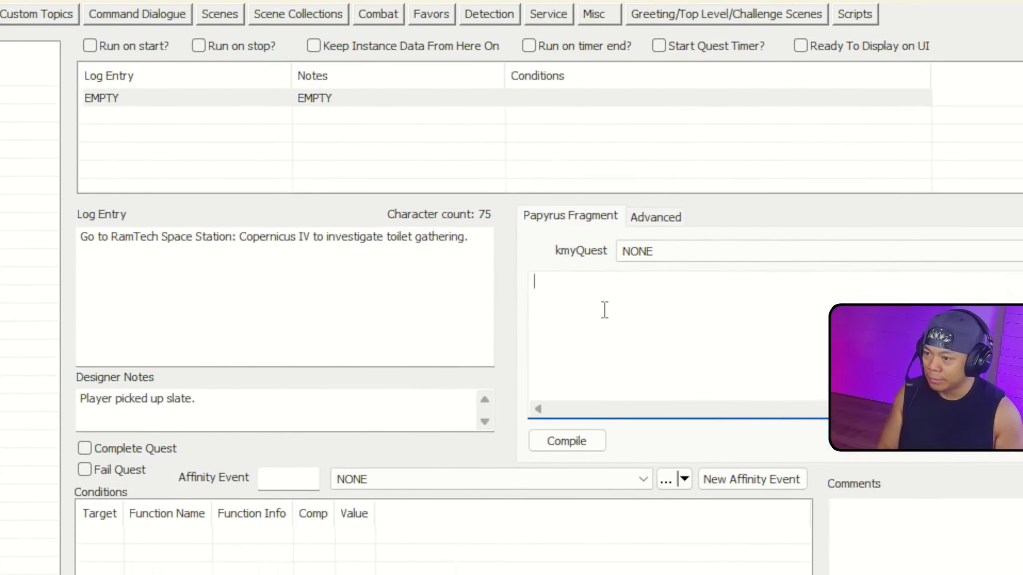
left_click(538, 294)
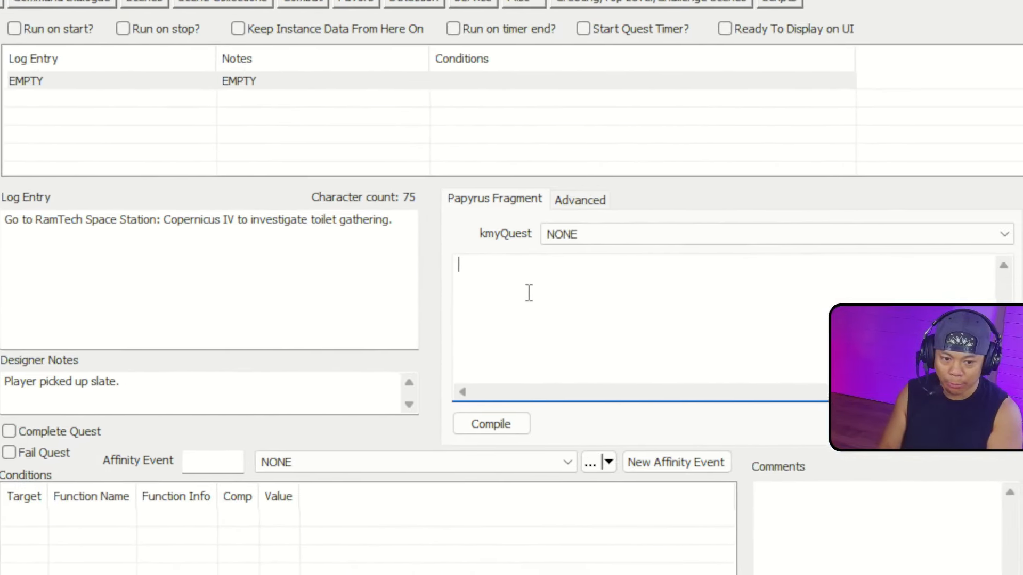
type("SetObj")
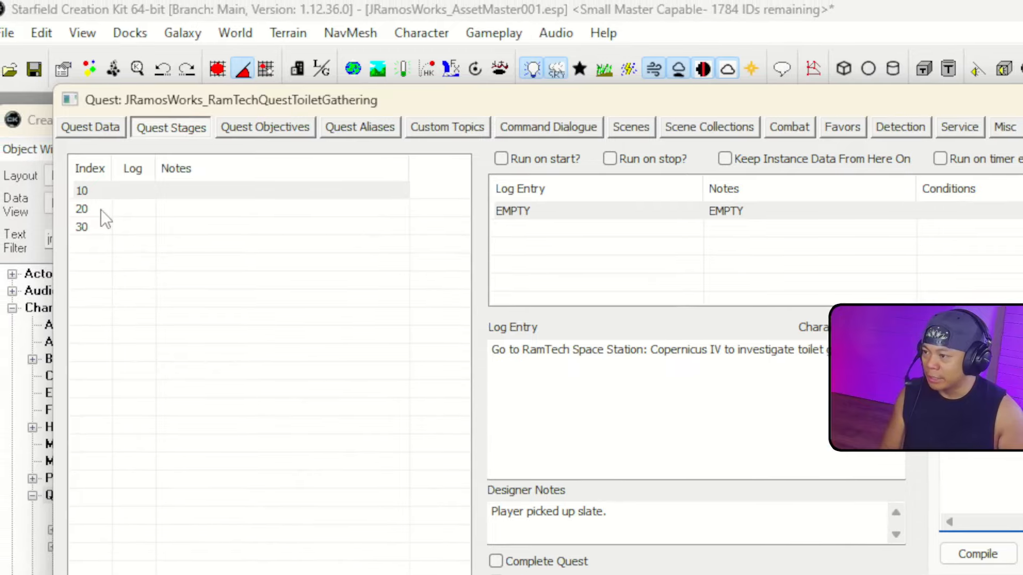
Add a log entry to stage 20 with the text "Don't be awkward. Sit on a toilet!".
left_click(100, 209)
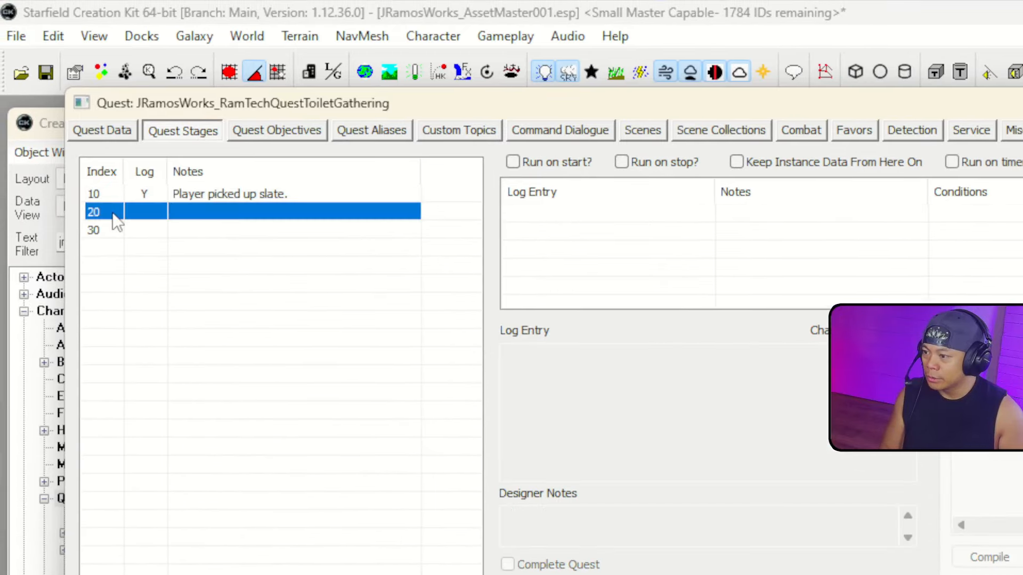
left_click(618, 230)
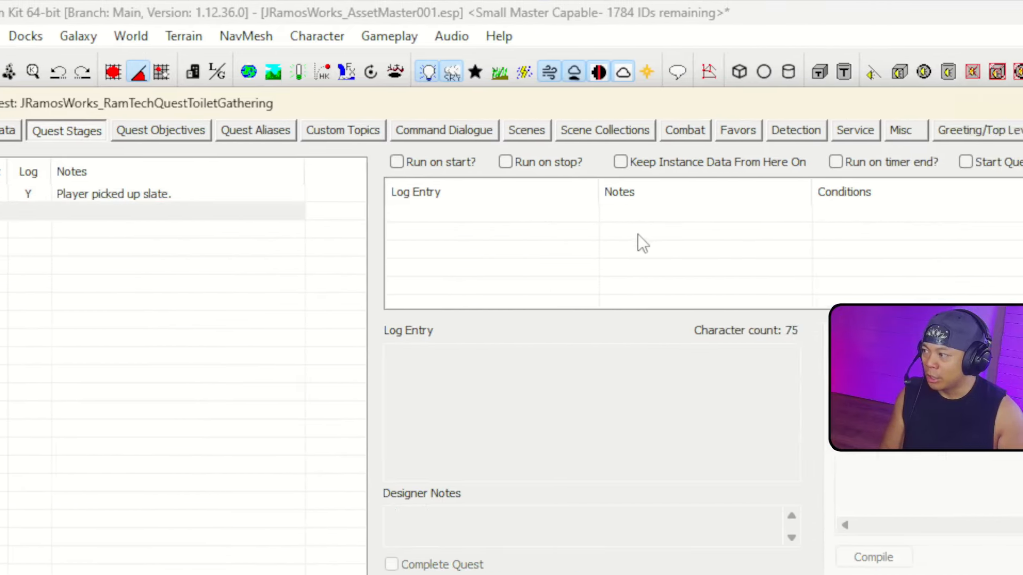
right_click(638, 236)
left_click(649, 249)
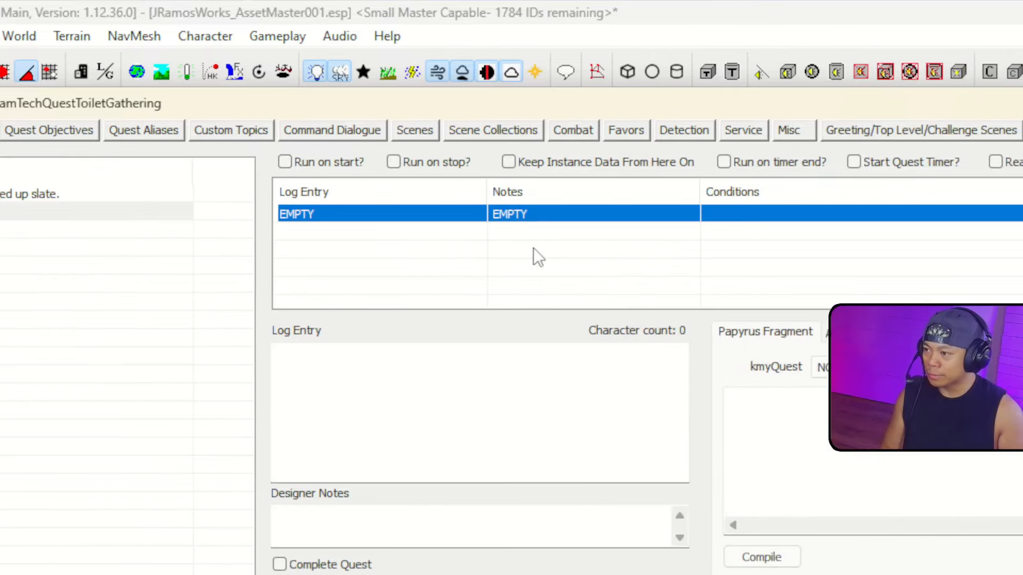
left_click(443, 384)
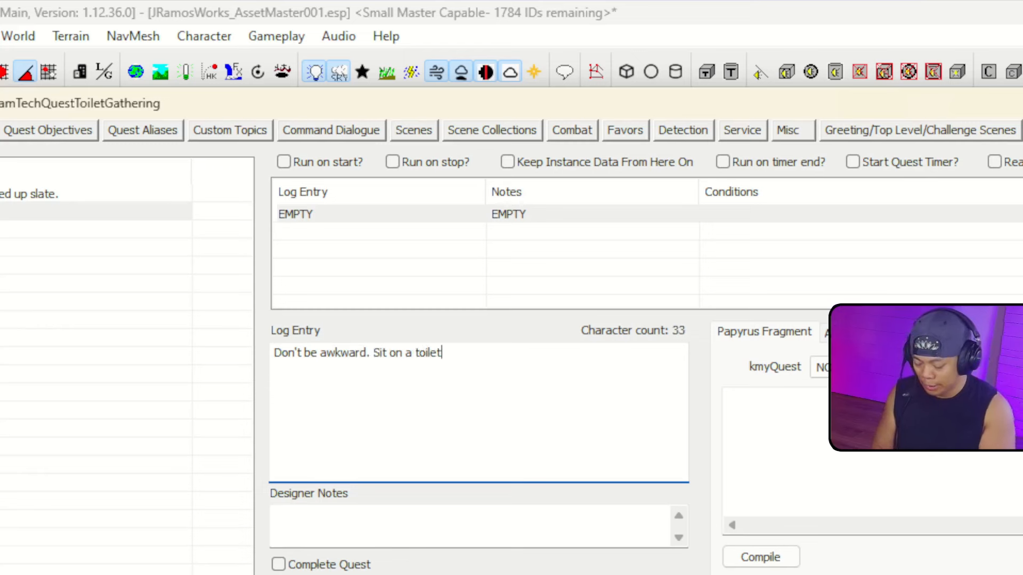
Set the designer note of stage 20's log entry to "Player just entered the space station.".
left_click(382, 515)
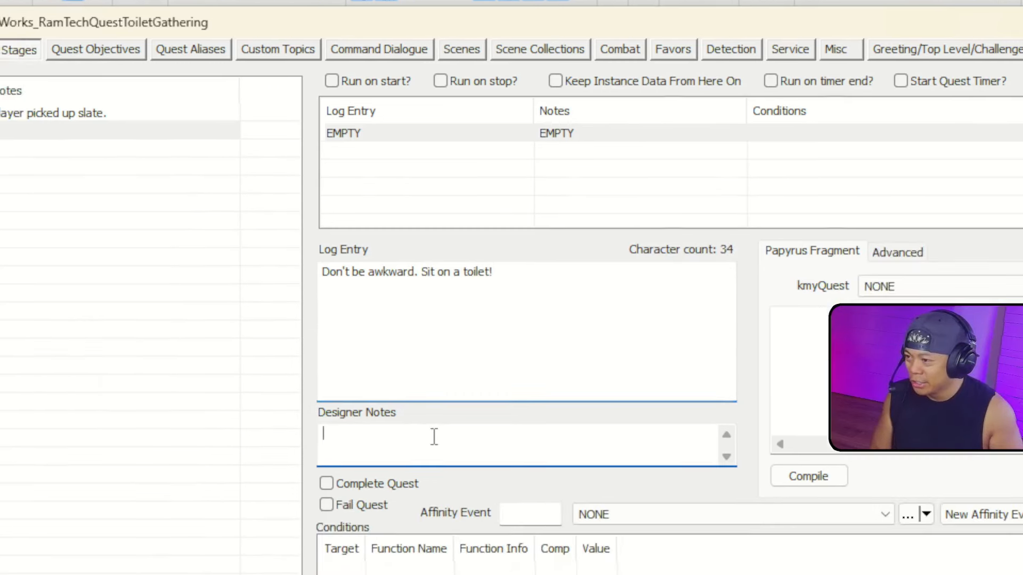
type("Player just")
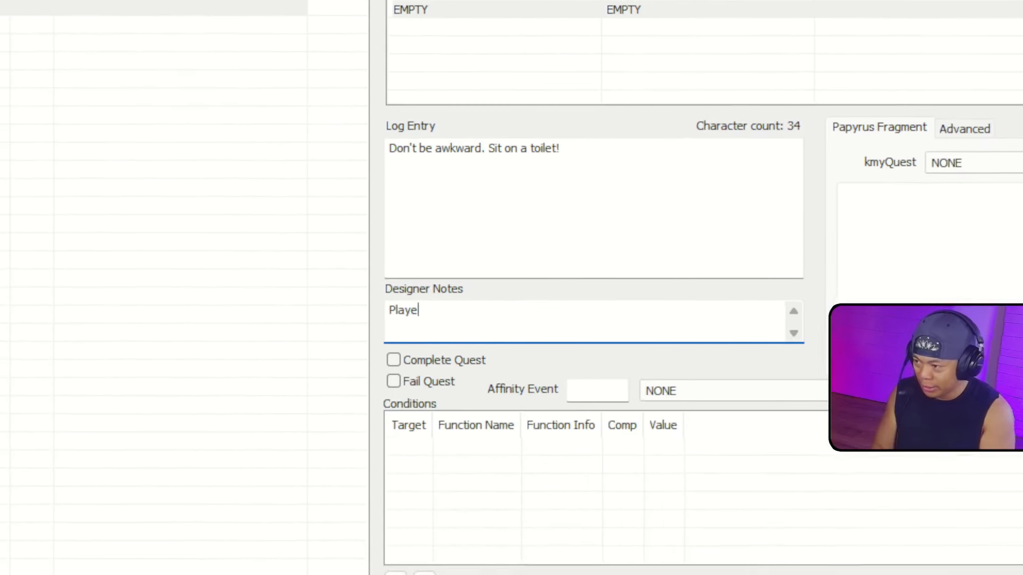
type(" entered the space station.")
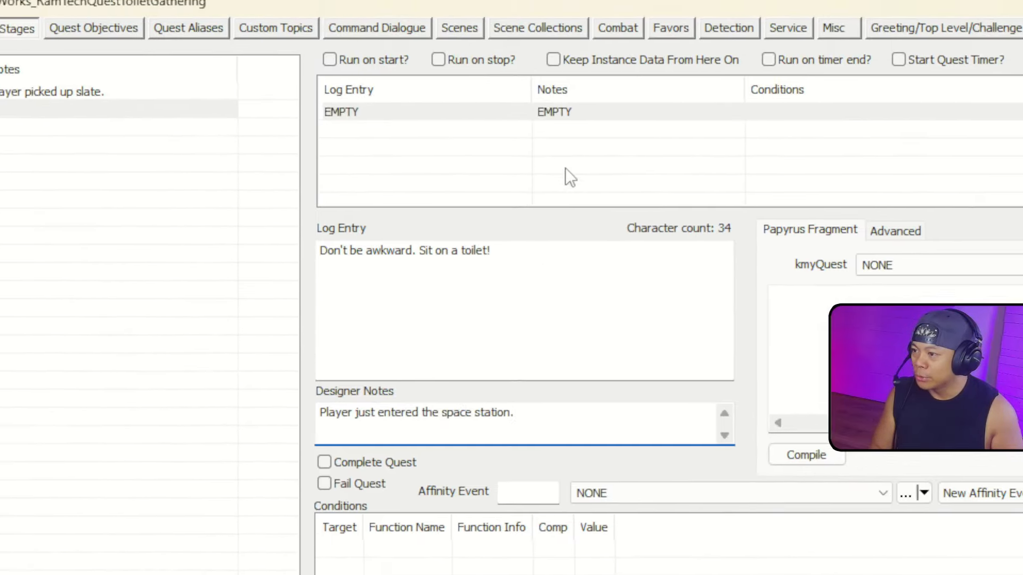
left_click(482, 51)
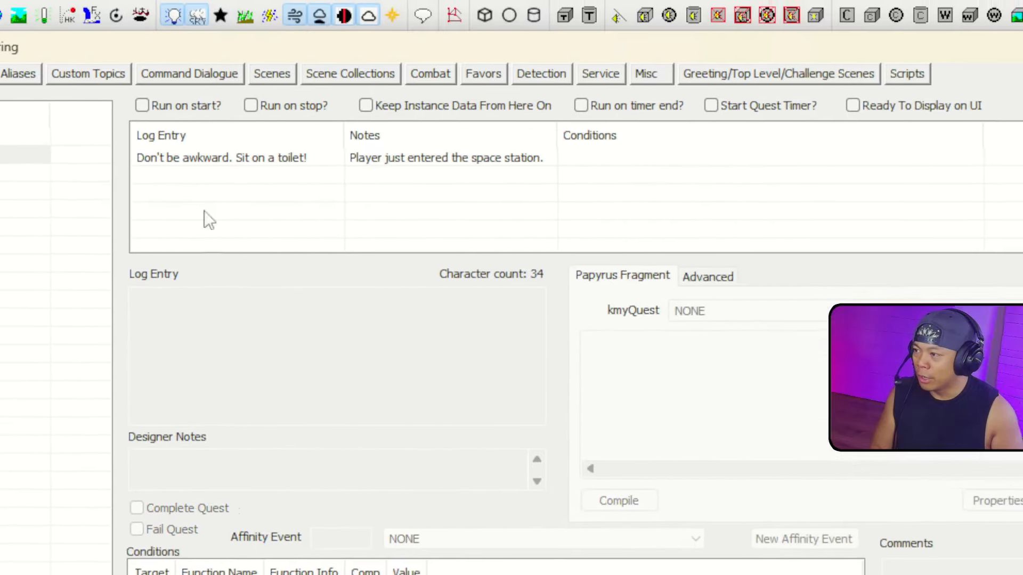
Look over stage 30 and review stage 20's log entry, designer note and Papyrus fragment.
left_click(27, 101)
left_click(185, 207)
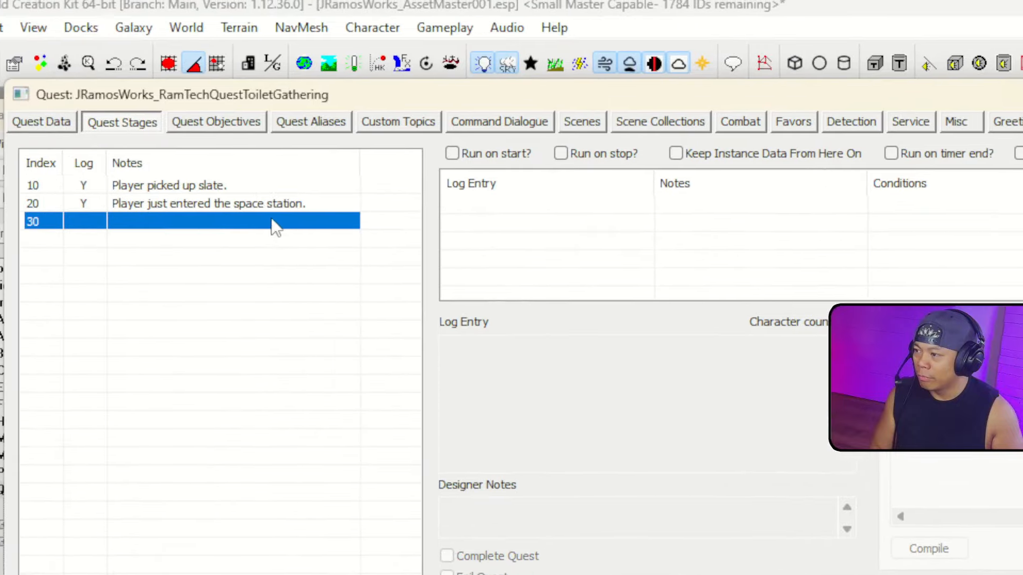
left_click(727, 330)
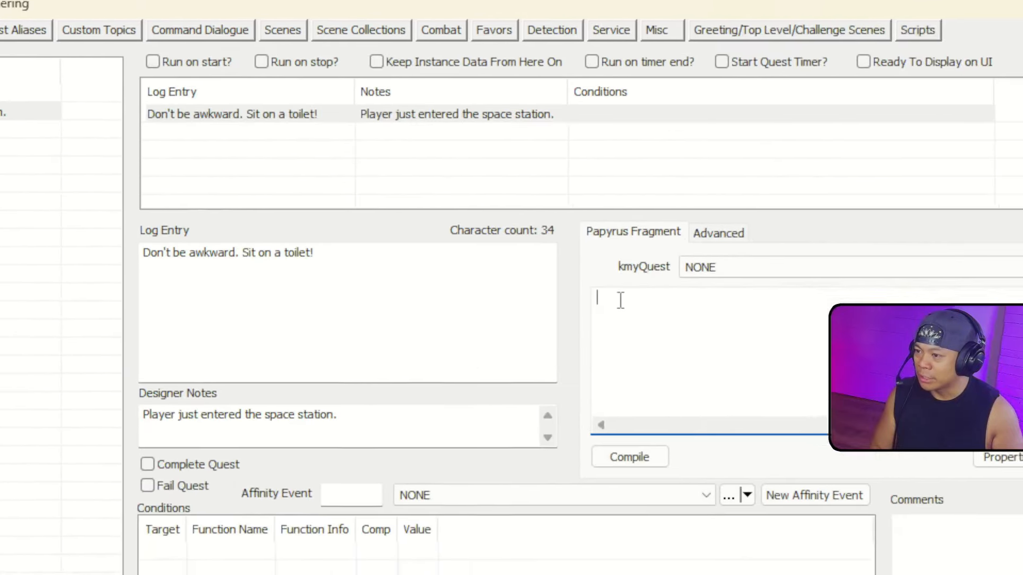
left_click(556, 189)
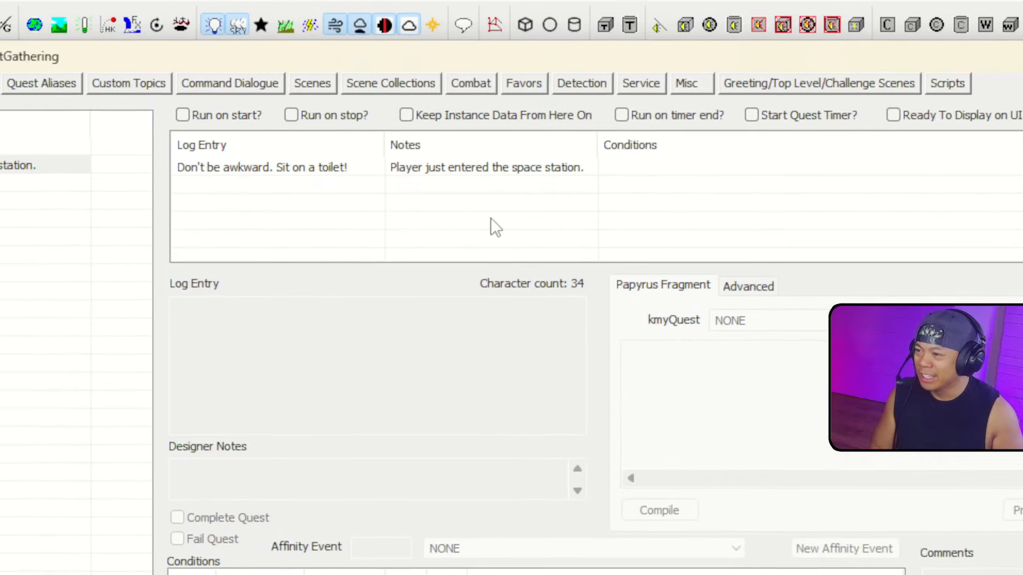
left_click(488, 199)
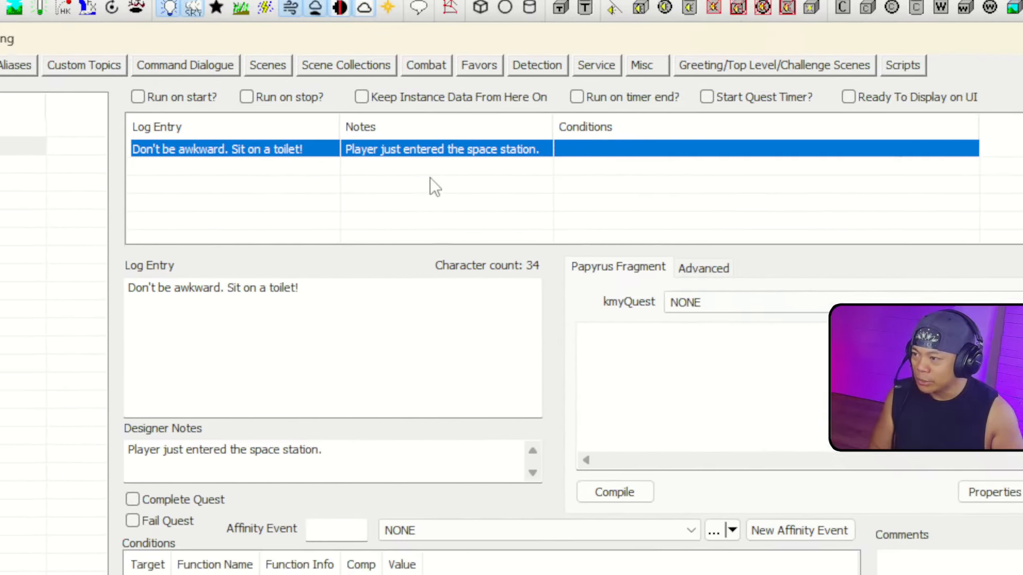
left_click(431, 179)
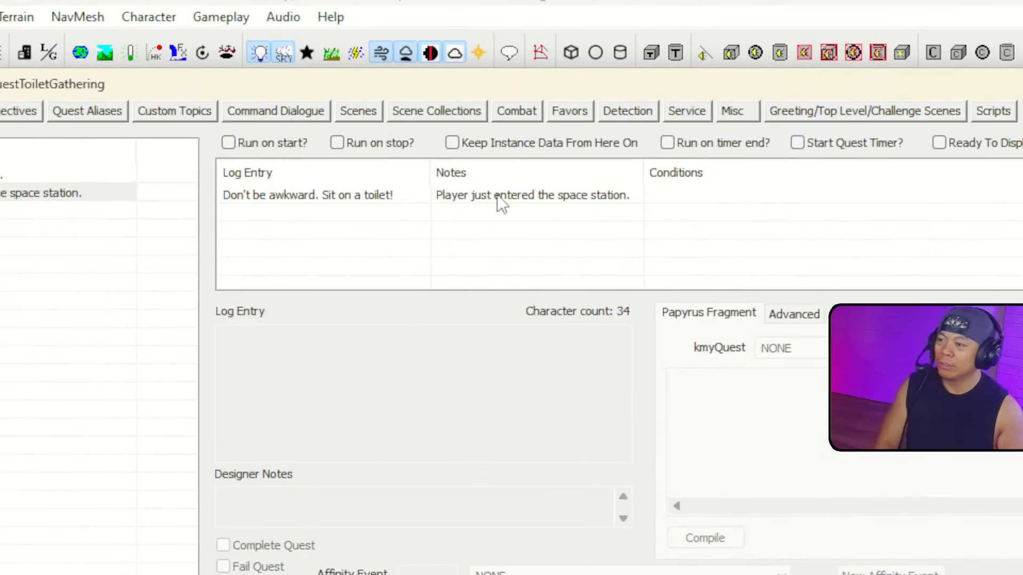
left_click(469, 169)
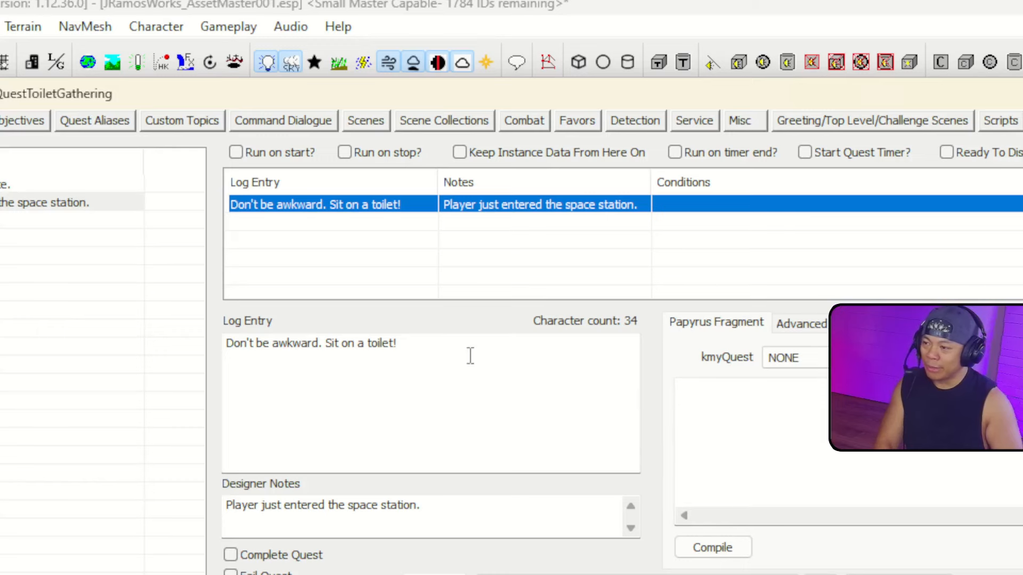
left_click(455, 233)
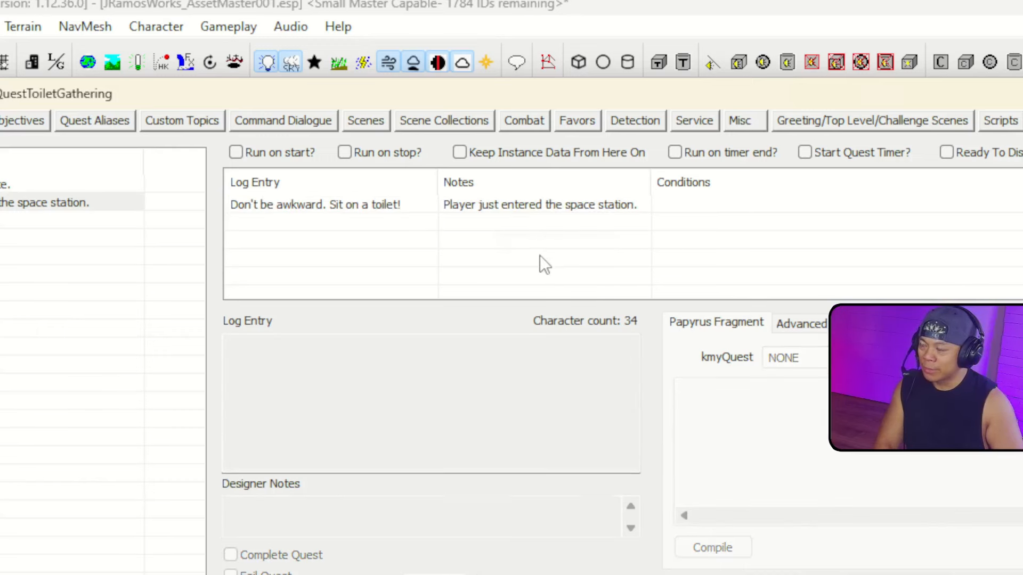
Add a second, blank log entry to stage 20 and reselect the stage's first entry.
left_click(542, 246)
left_click(841, 418)
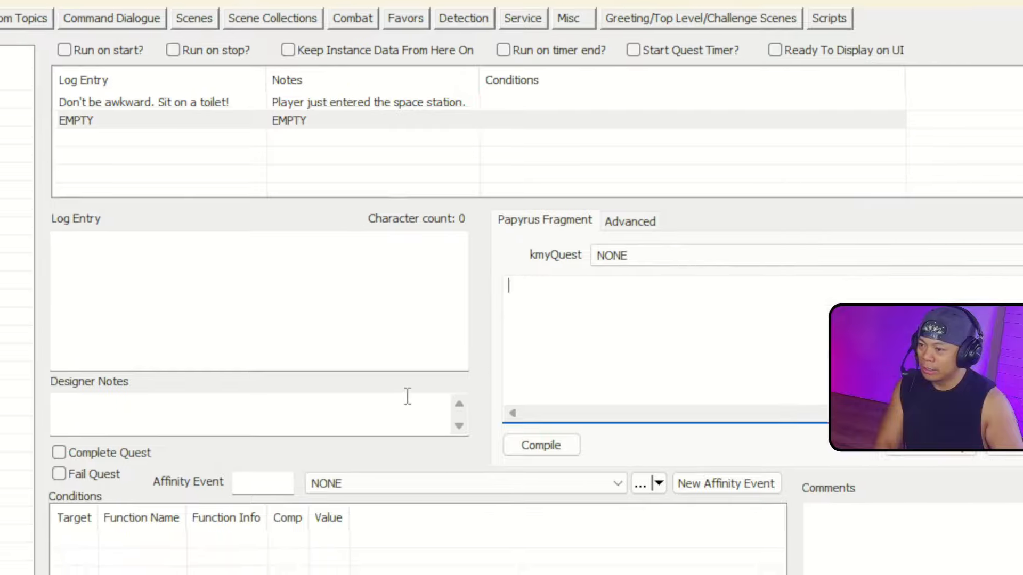
left_click(521, 484)
left_click(465, 402)
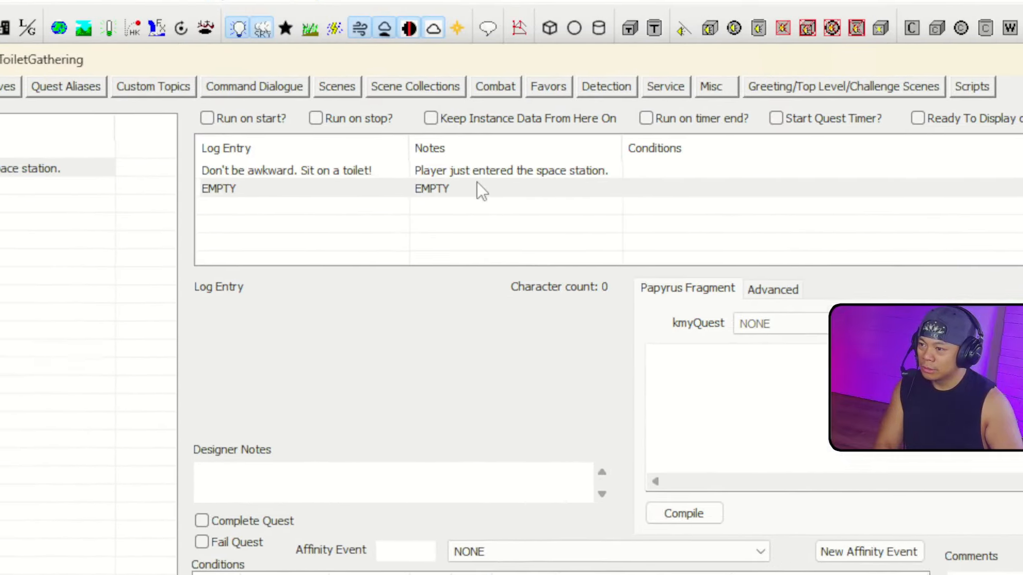
left_click(432, 109)
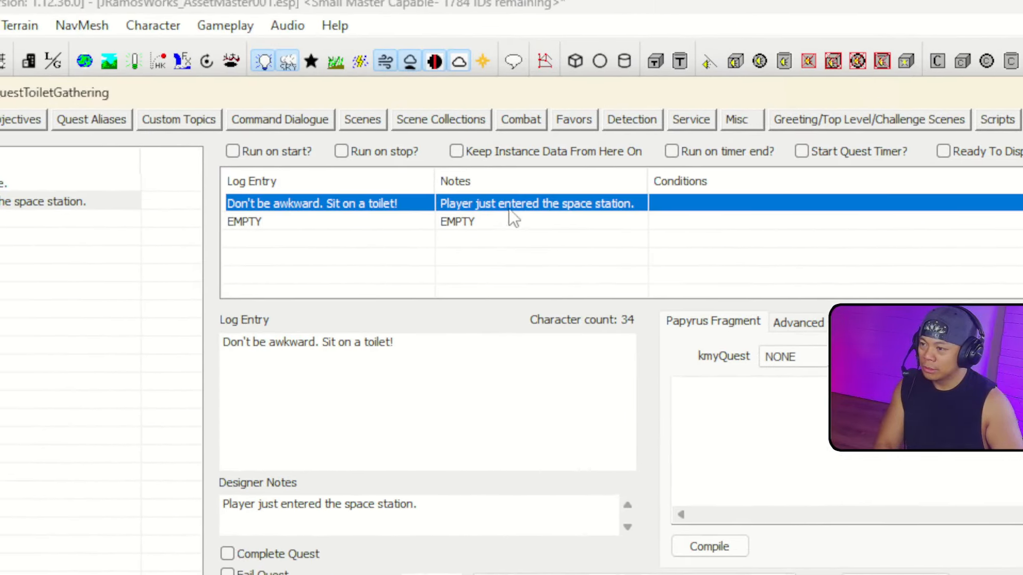
Delete the blank second log entry from stage 20.
left_click(506, 215)
left_click(518, 201)
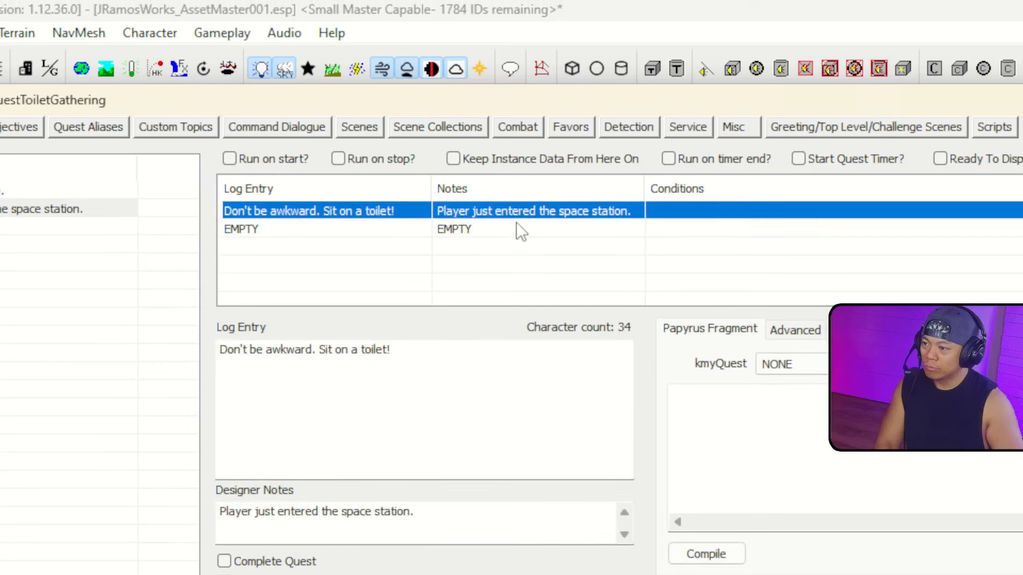
left_click(516, 230)
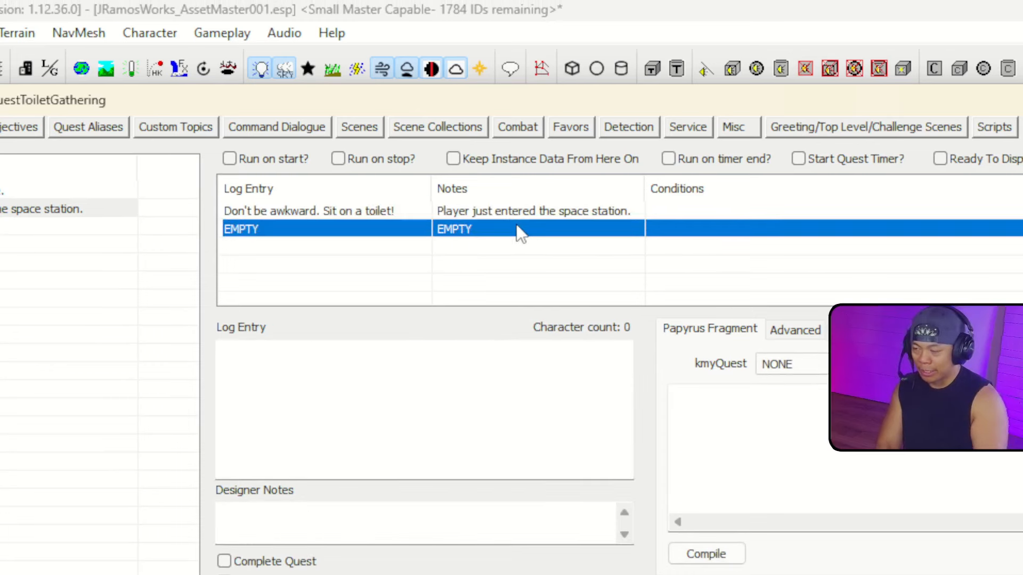
key("Delete")
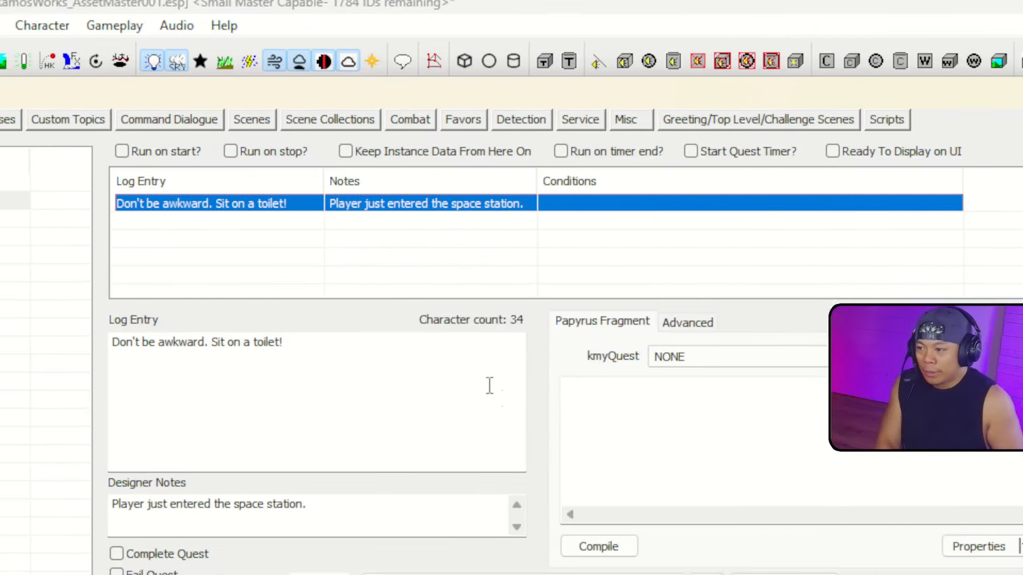
Copy SetObjectiveDisplayed(10) from stage 10's Papyrus fragment into the fragment of stage 20's log entry.
left_click(668, 440)
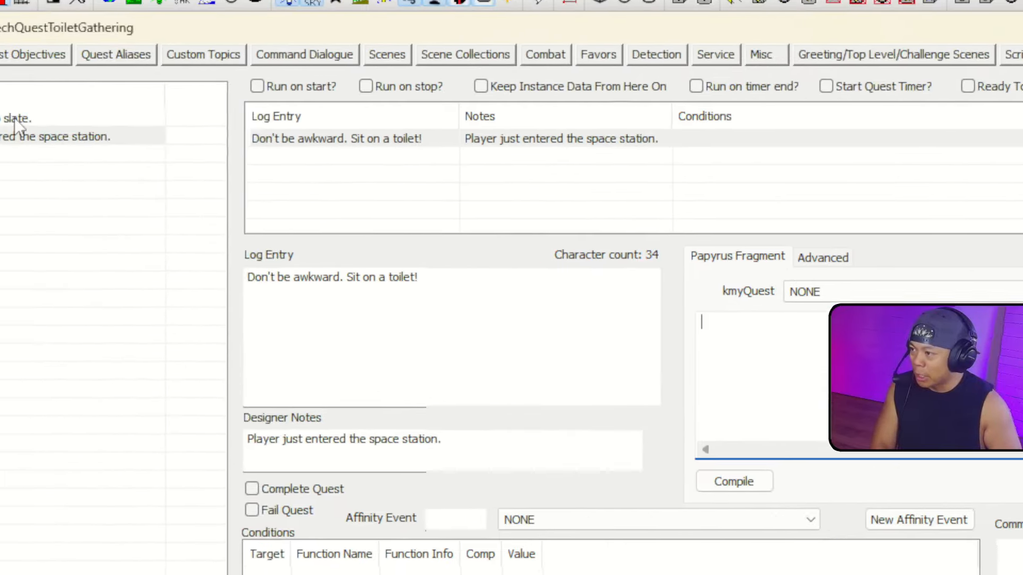
left_click(109, 146)
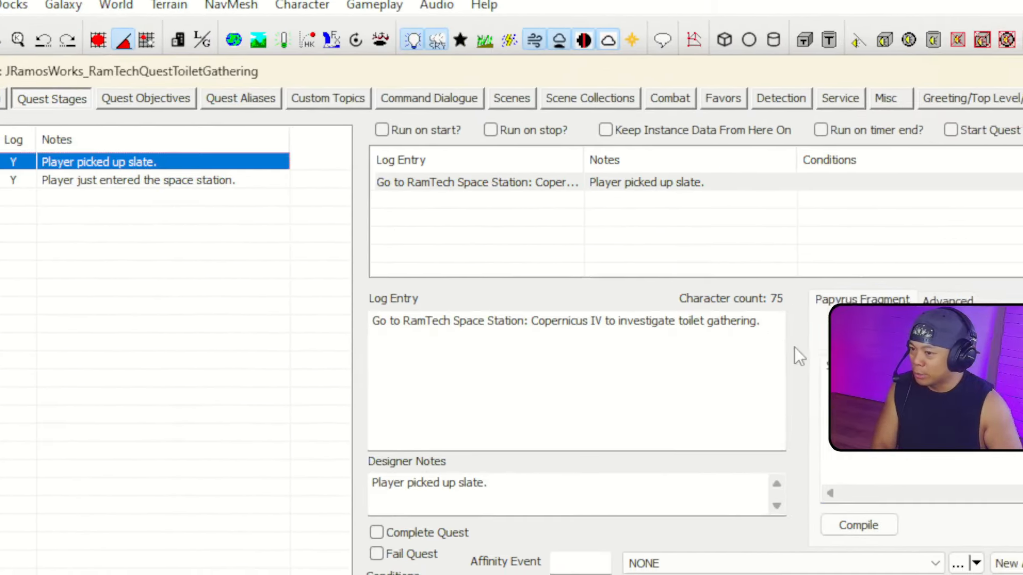
left_click(733, 337)
left_click(733, 336)
left_click_drag(756, 310, 468, 280)
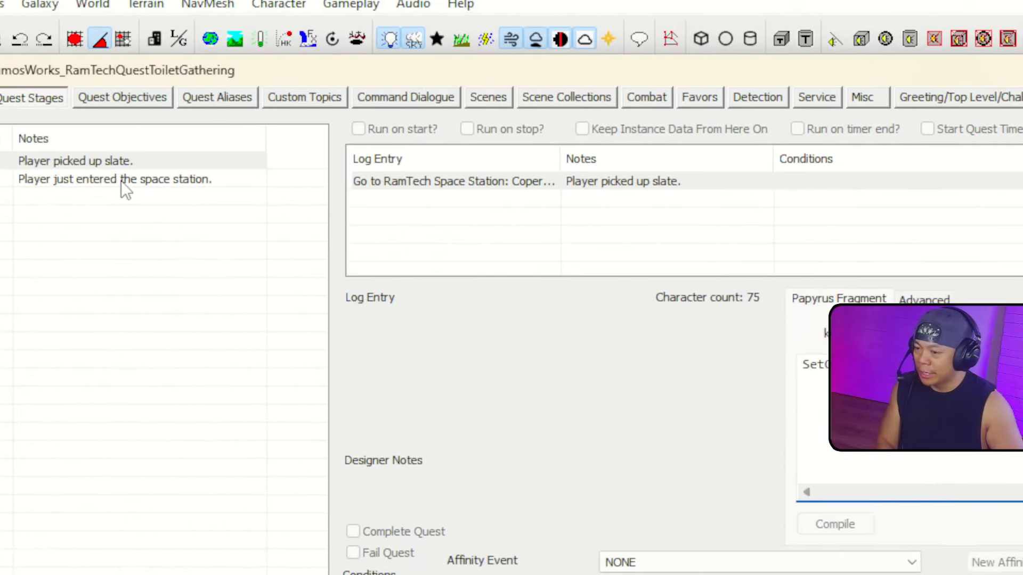
left_click(32, 160)
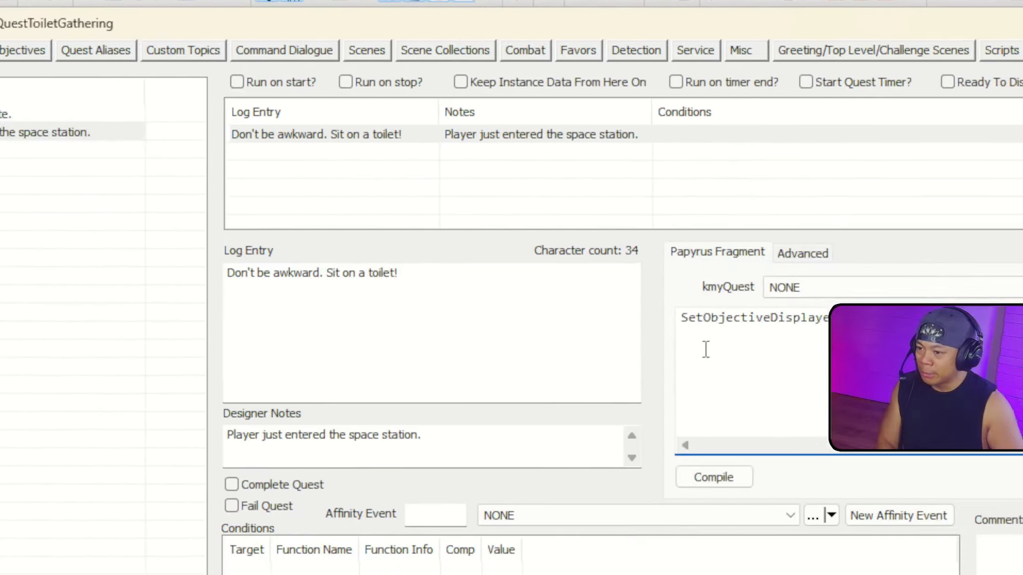
Insert a line above SetObjectiveDisplayed(10) in stage 20's Papyrus fragment and enter a call beginning with "SetObject".
left_click(684, 318)
key("Return")
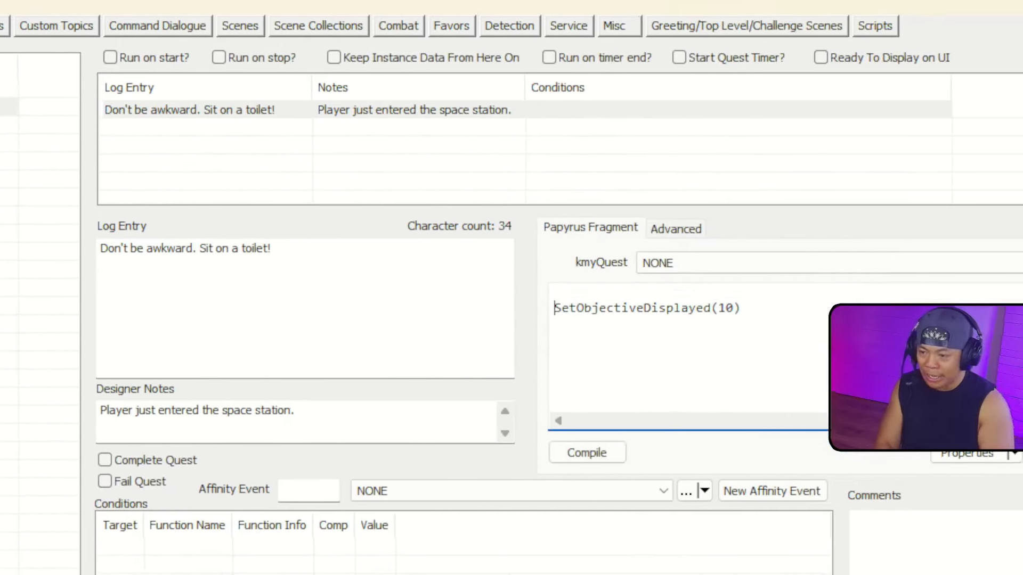
left_click(690, 319)
type("SetObject")
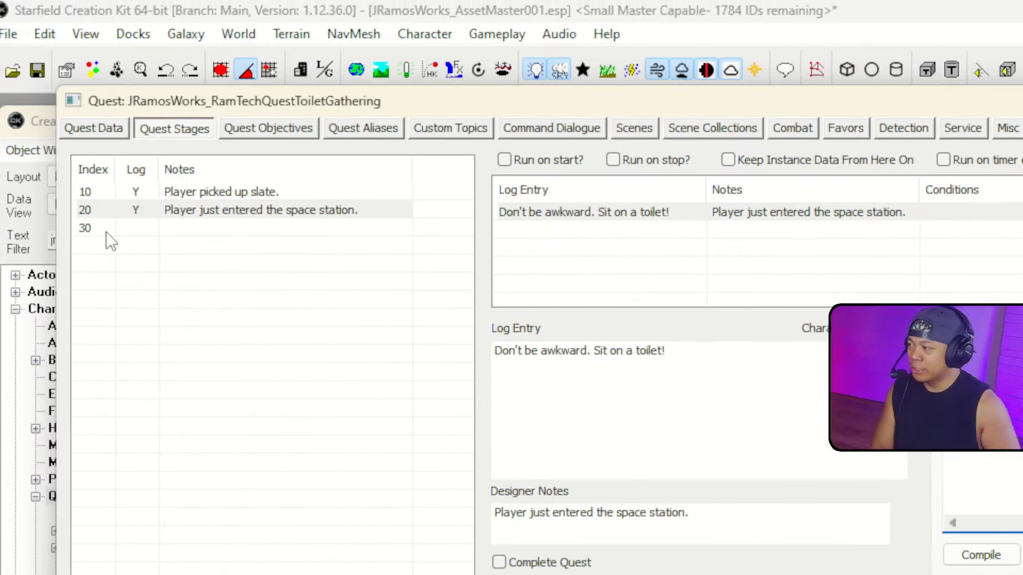
Add a log entry to stage 30 and set its designer note to "Player sat on toilet.".
left_click(107, 232)
left_click(639, 229)
right_click(748, 233)
left_click(797, 238)
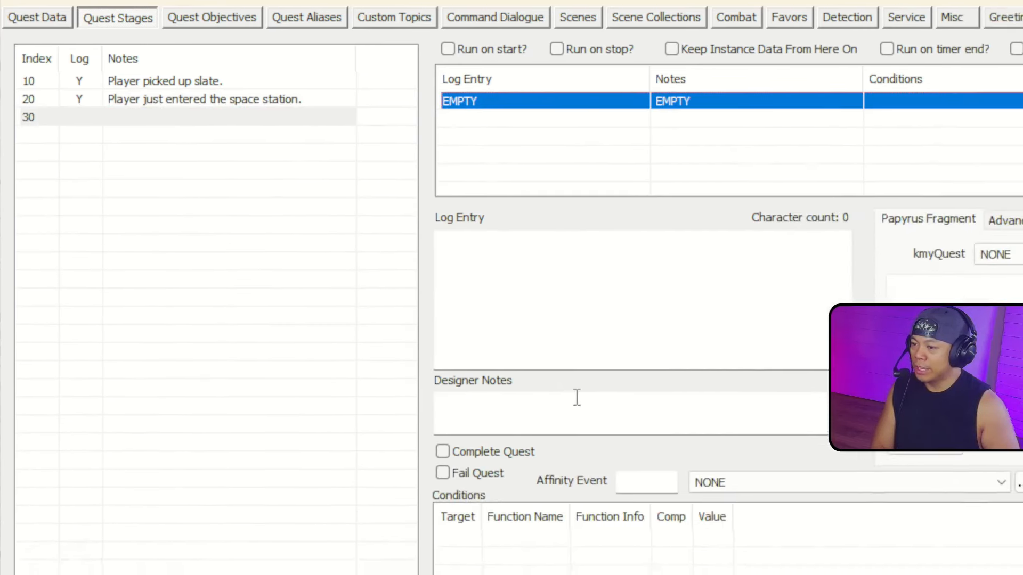
left_click(605, 455)
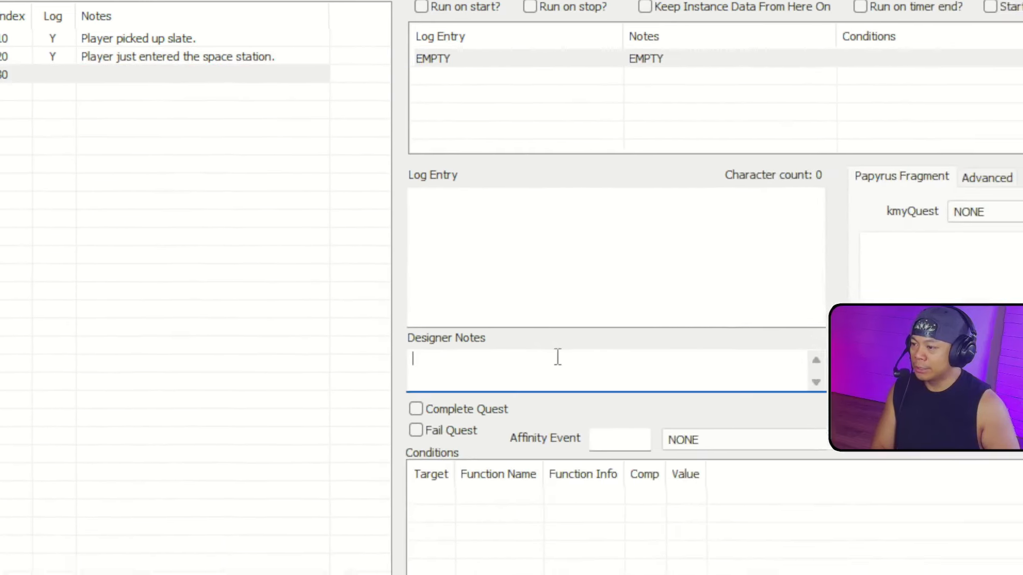
type("Player sat on toilet.")
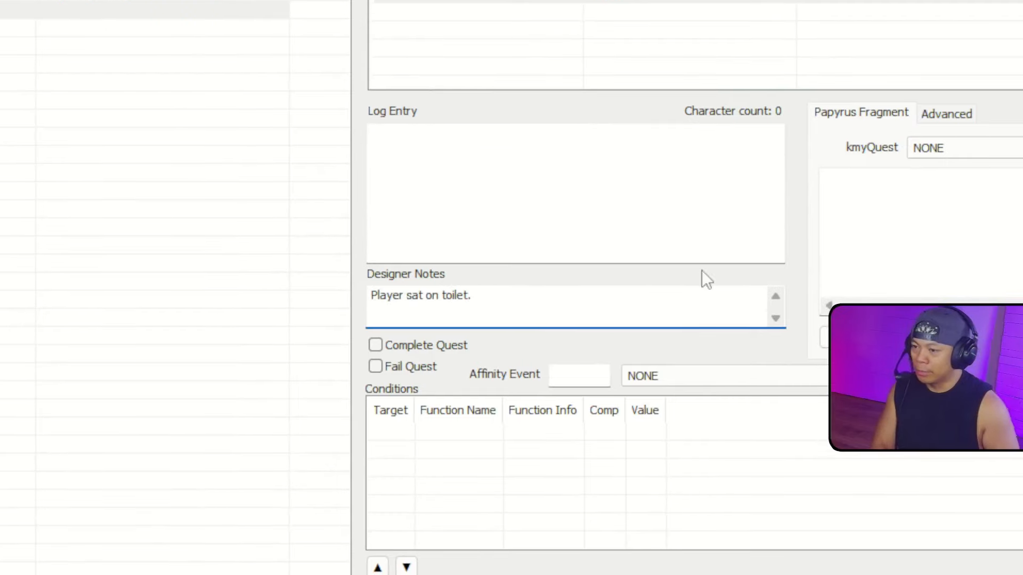
Enter a call beginning with "CompletedAllObjec" in stage 30's Papyrus fragment and set the log entry to complete the quest.
left_click(1007, 224)
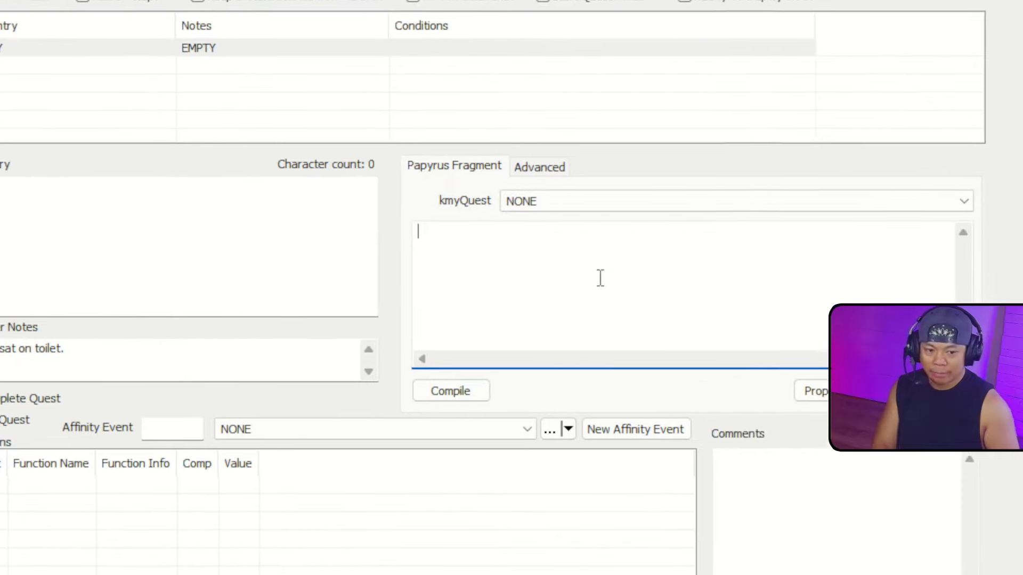
type("CompletedAllObjec")
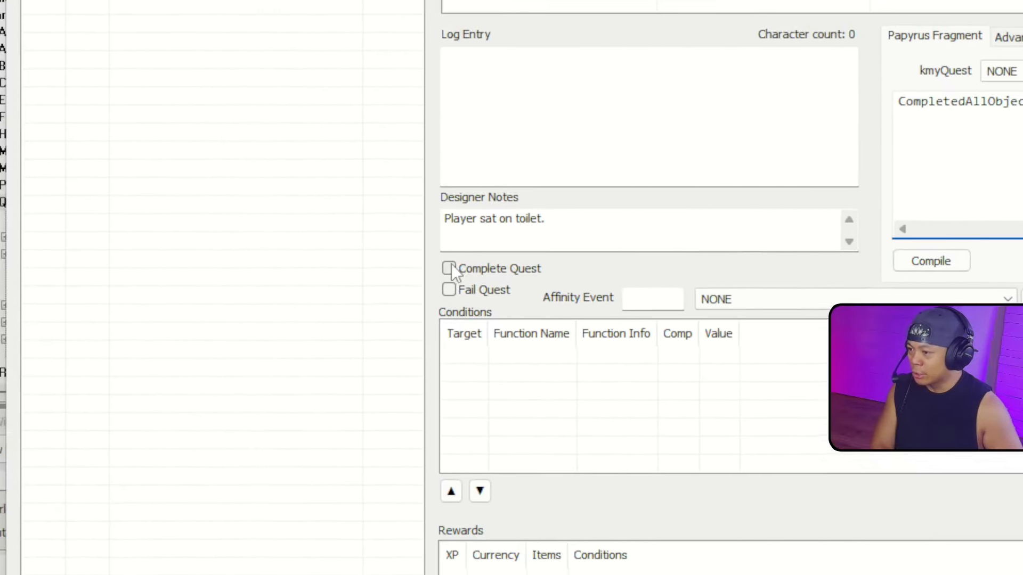
left_click(473, 278)
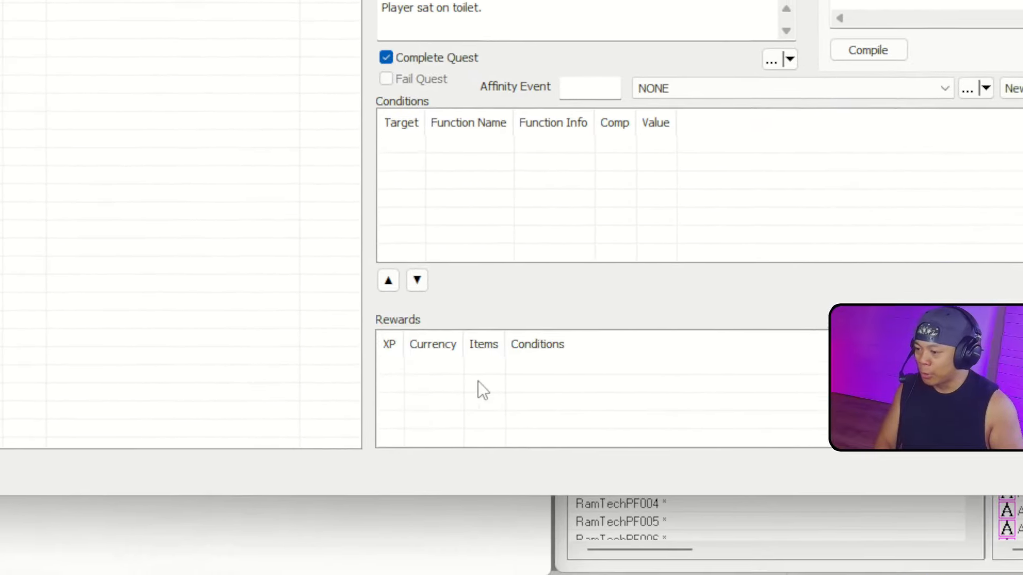
Create a new reward for stage 30's log entry and open it for editing.
right_click(490, 425)
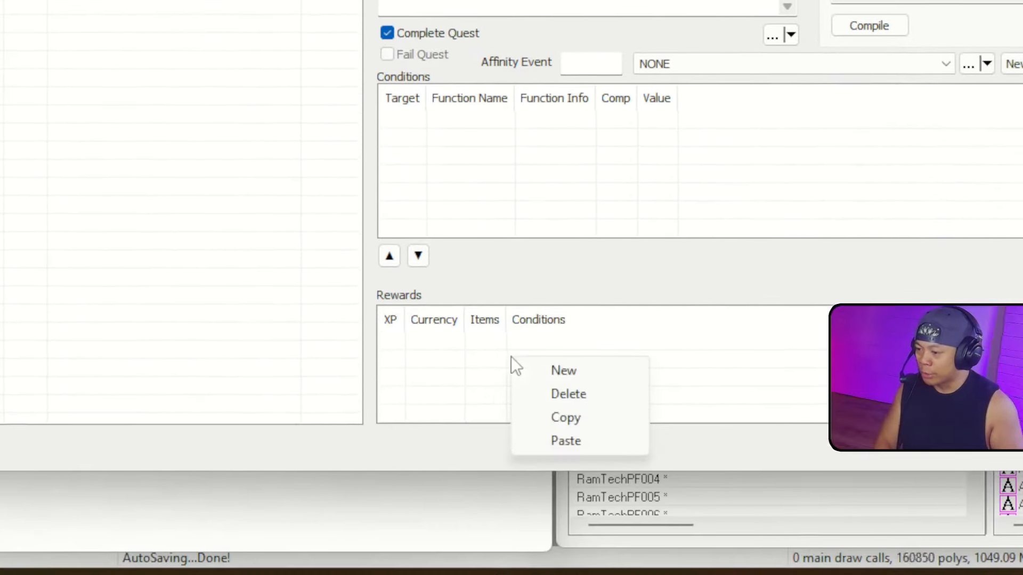
left_click(541, 433)
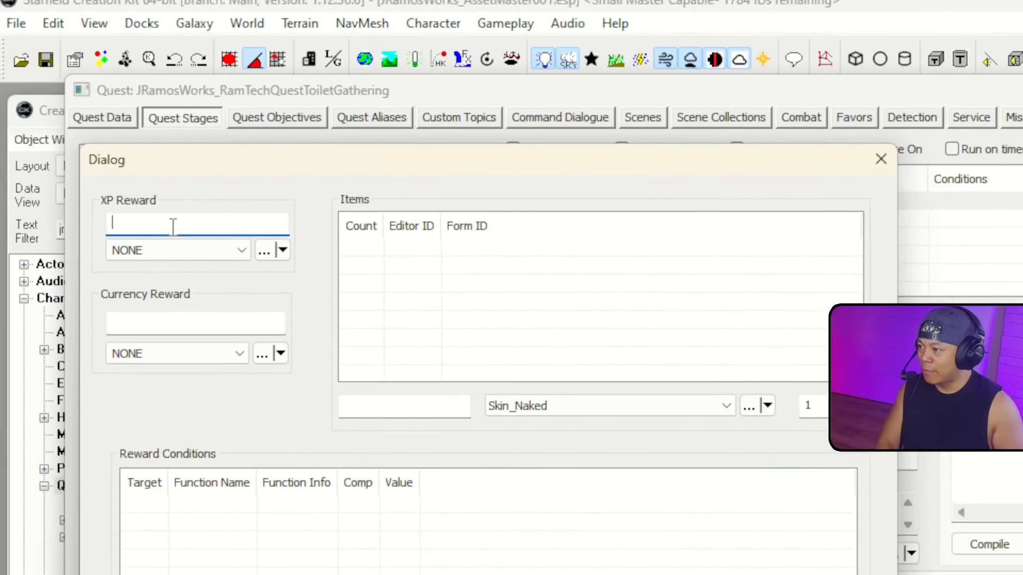
left_click(160, 305)
left_click(414, 286)
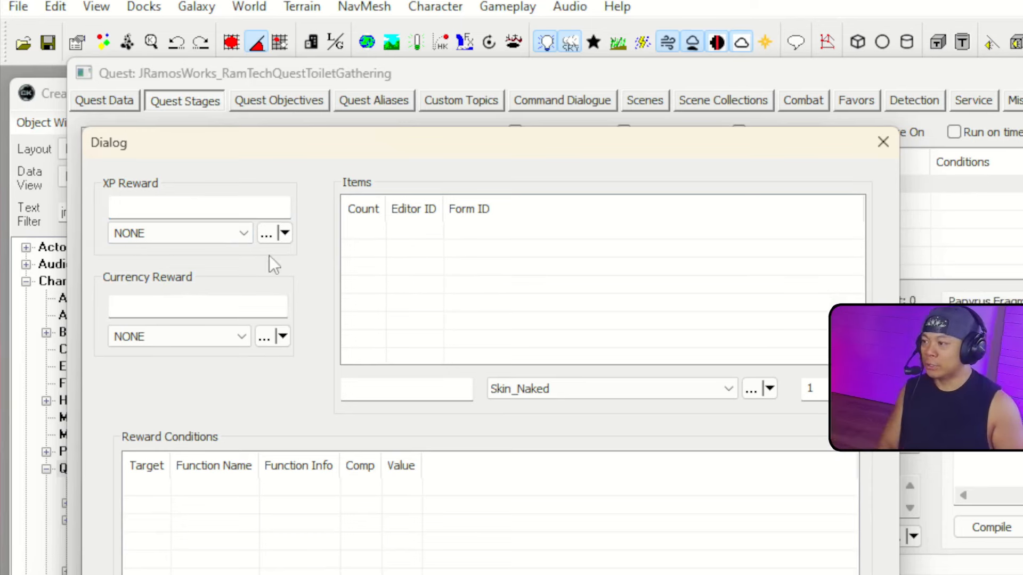
Filter the XP rewards by "XP" and set the reward to XPRewardMiscQuestLarge.
left_click(180, 204)
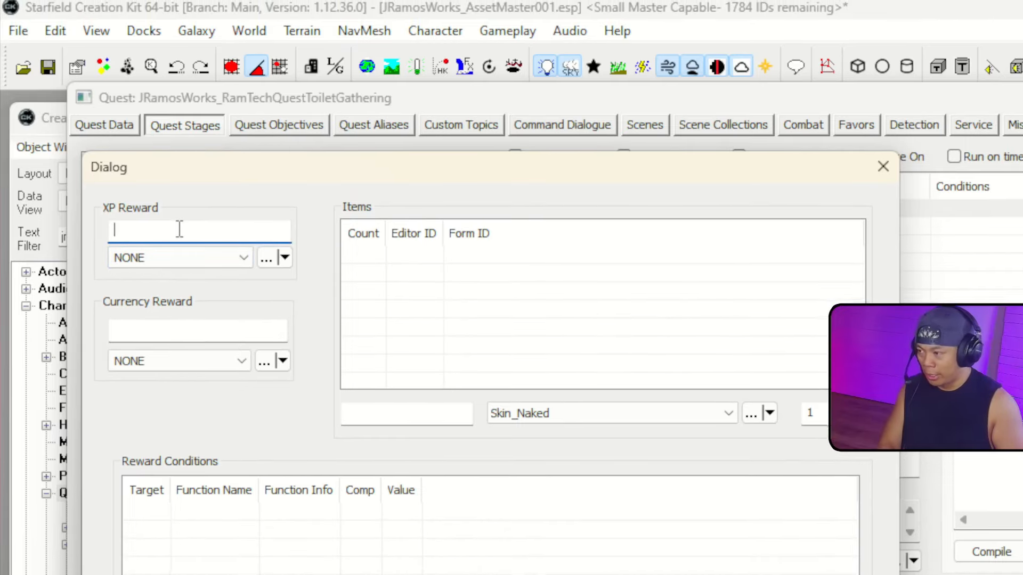
left_click(219, 263)
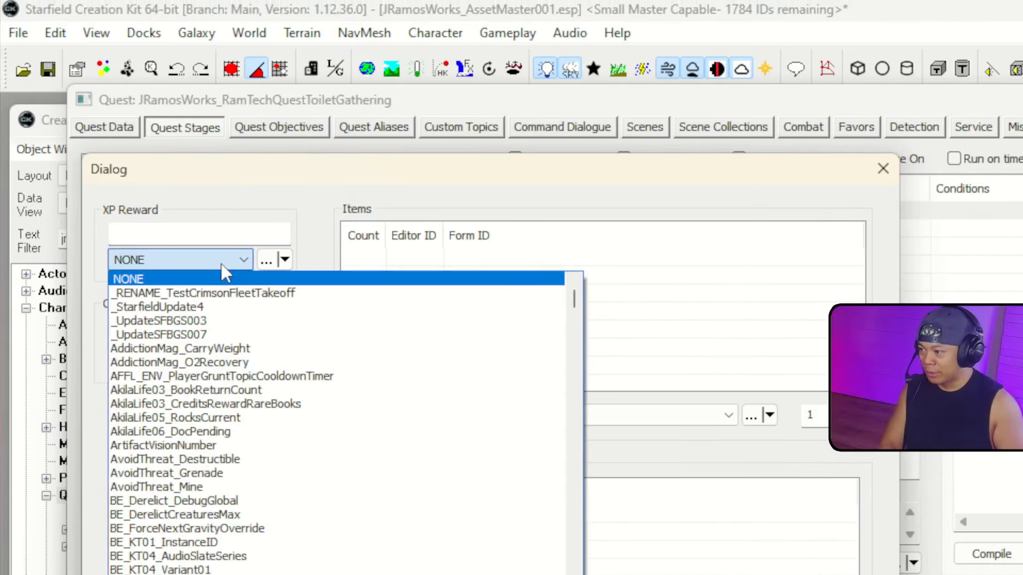
left_click(221, 265)
left_click(157, 230)
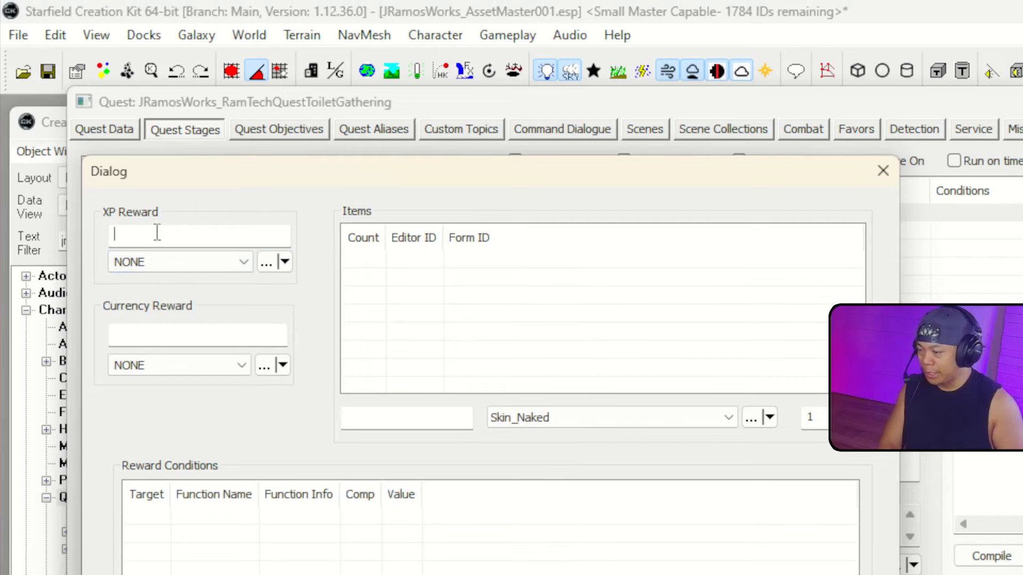
left_click(251, 263)
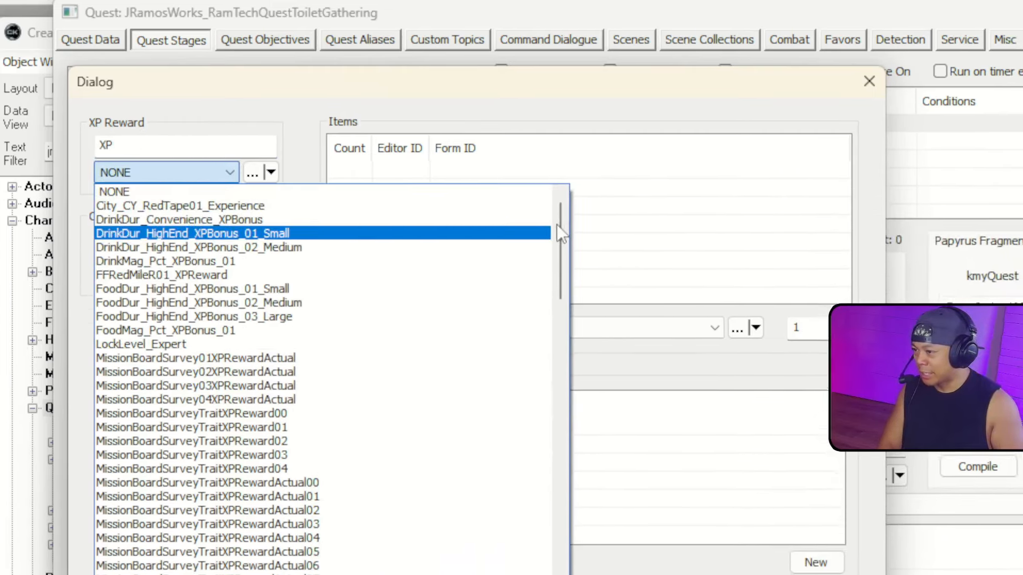
left_click_drag(557, 225, 550, 434)
left_click_drag(517, 286, 513, 277)
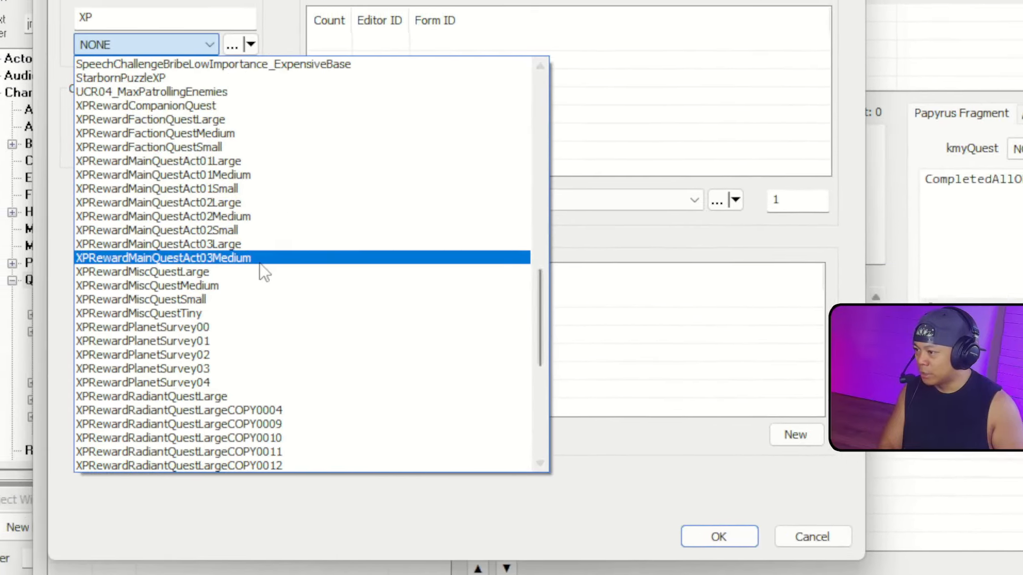
left_click(265, 273)
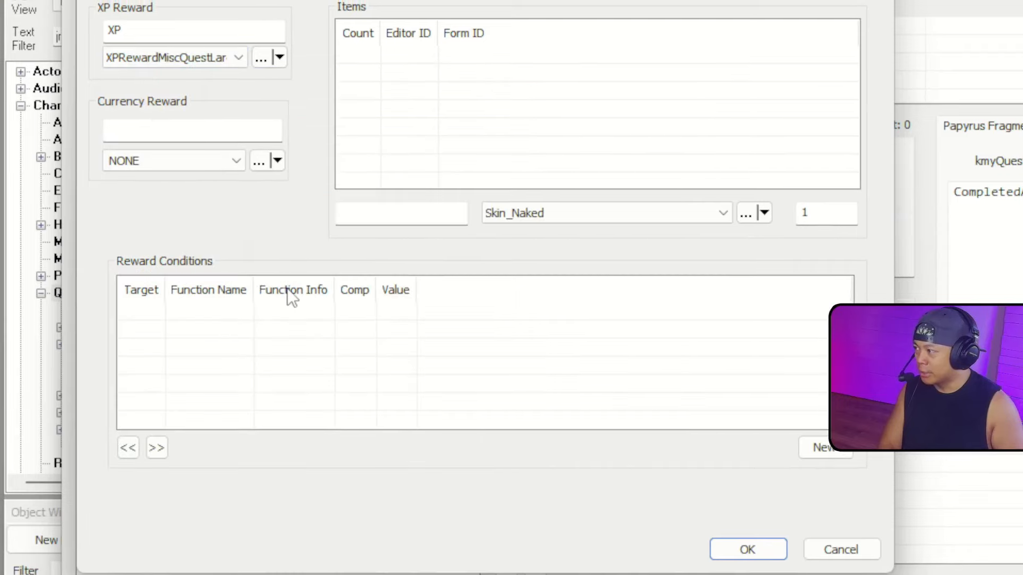
Filter the currency rewards by "reward*credit" and set the reward to CreditsRewardMiscQuestLarge.
left_click(175, 133)
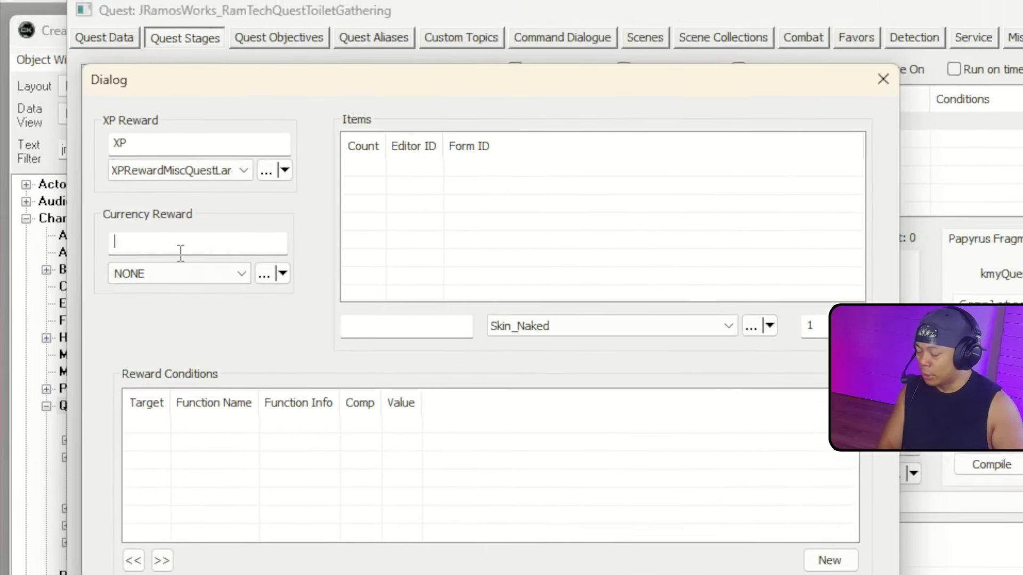
type("reward")
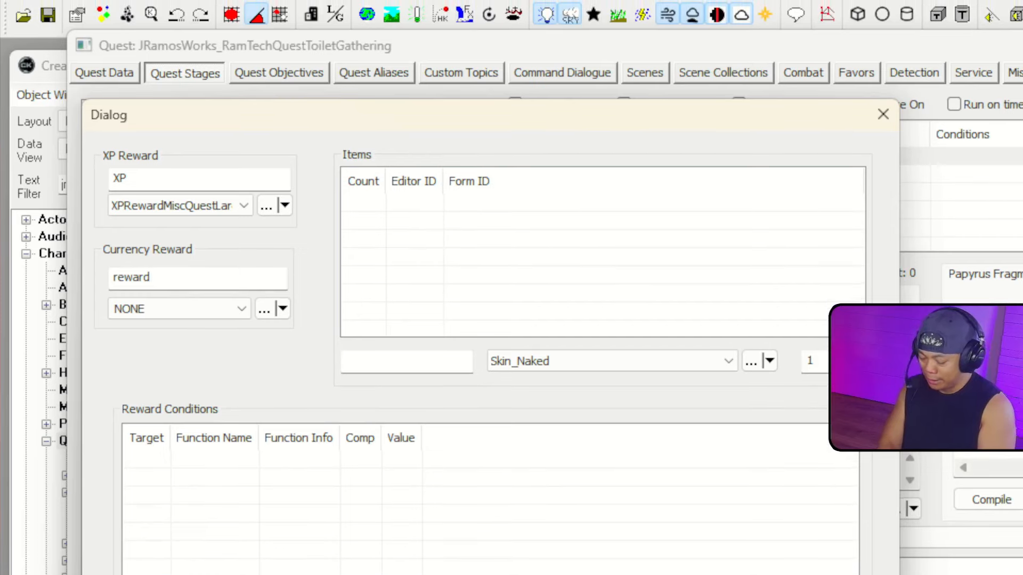
type("*credit")
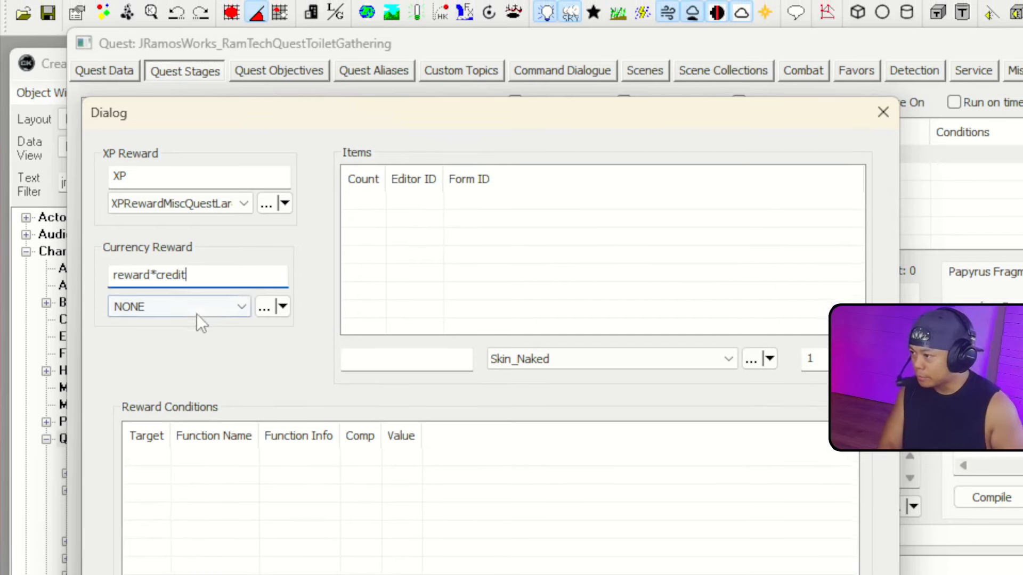
left_click(197, 311)
scroll(247, 486, "down", 12)
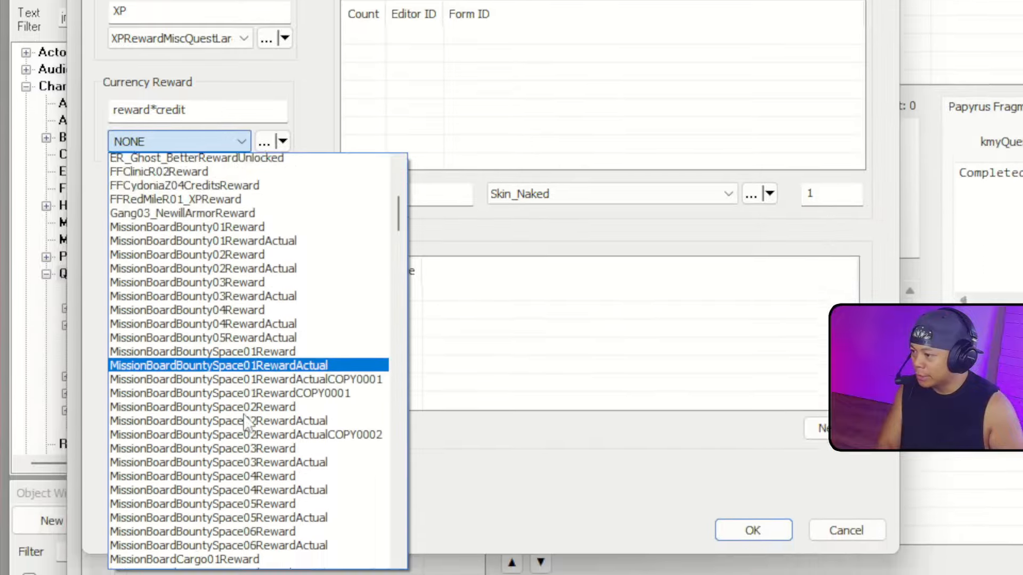
scroll(277, 326, "down", 4)
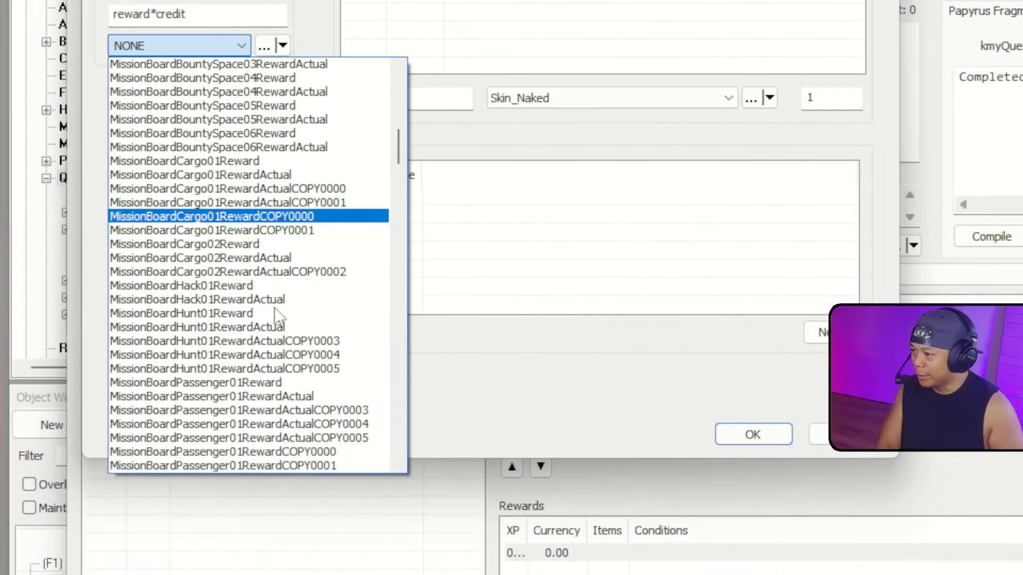
left_click_drag(397, 149, 434, 108)
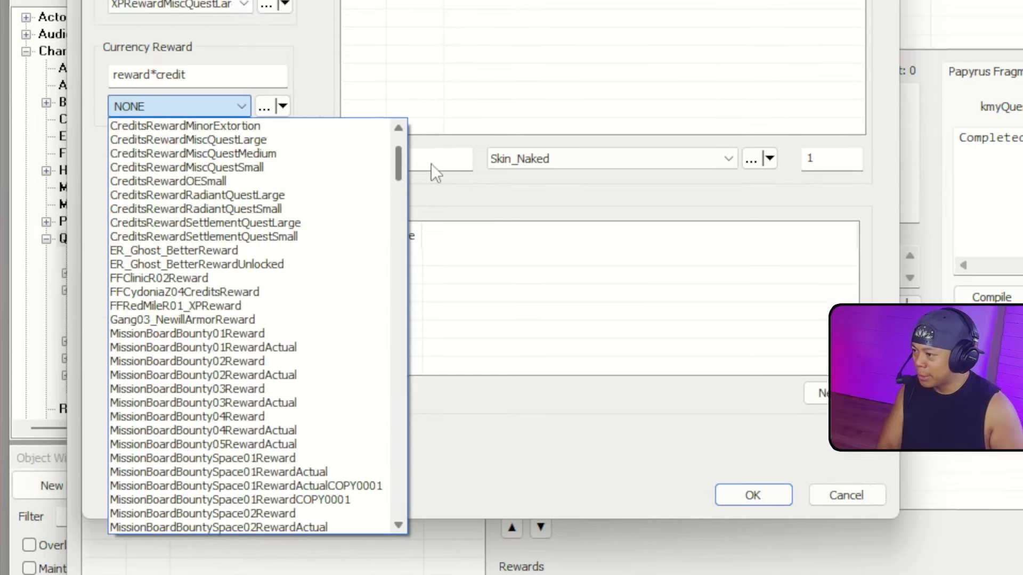
left_click_drag(431, 164, 430, 155)
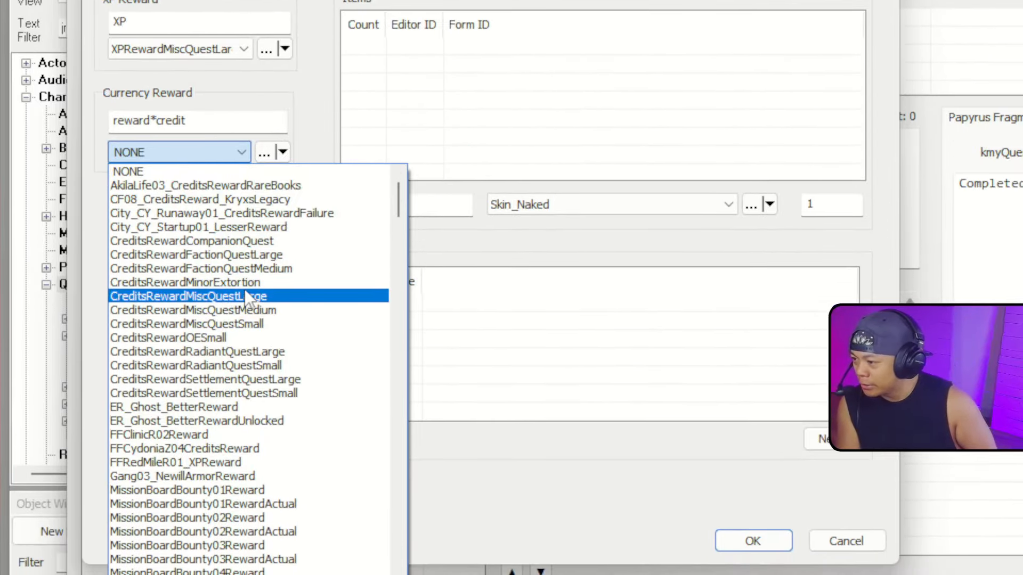
left_click(327, 298)
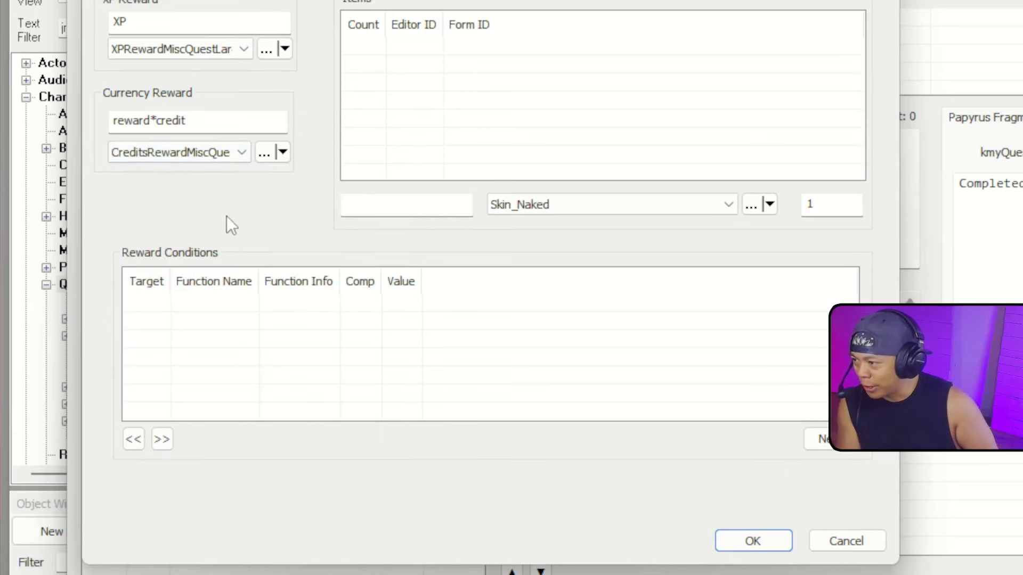
Clear the filter texts of the currency reward and the XP reward.
double_click(201, 120)
key("BackSpace")
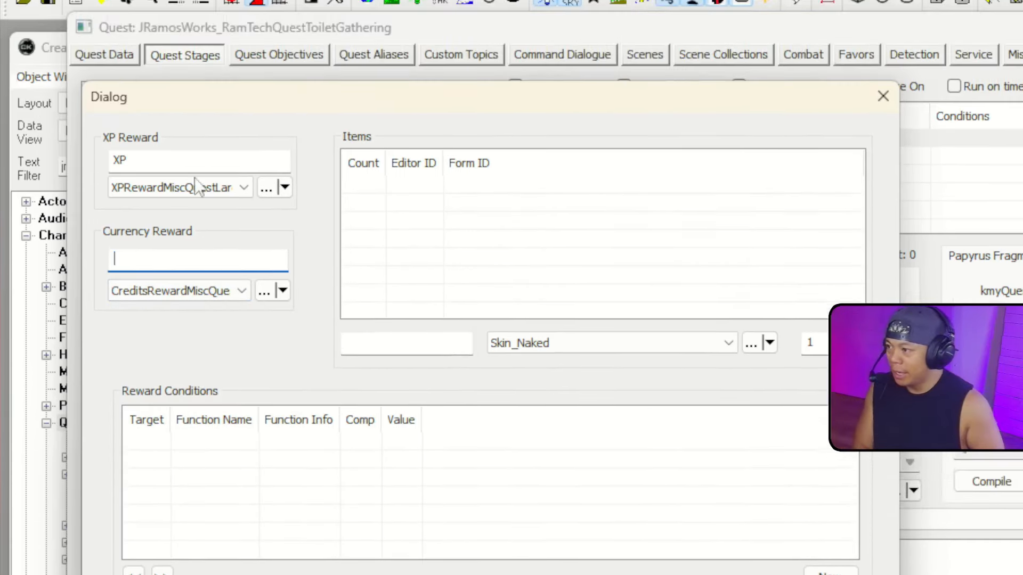
double_click(192, 160)
key("BackSpace")
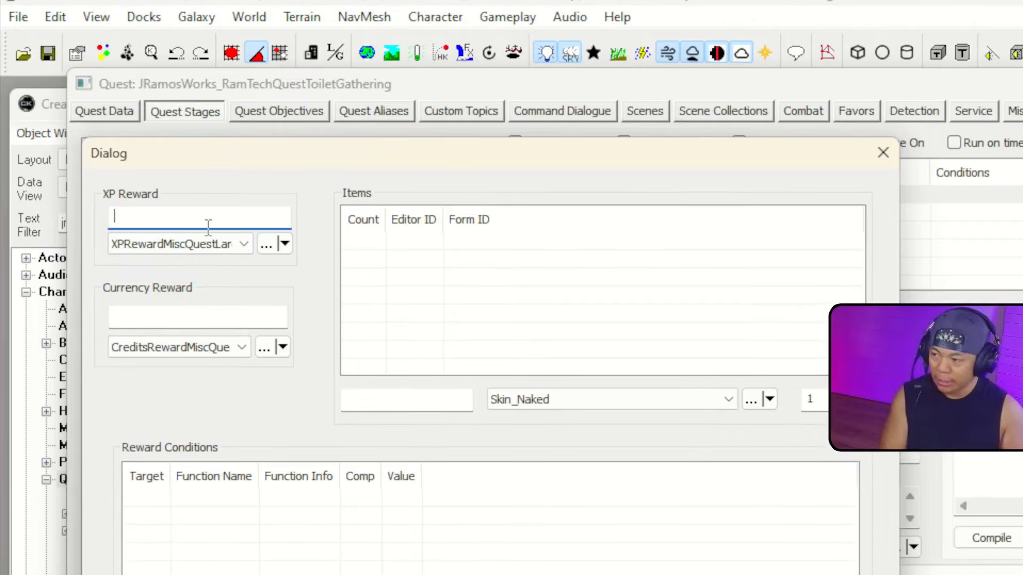
Filter the reward items by "astra" and add 50 Astra to the reward's item list.
left_click(450, 401)
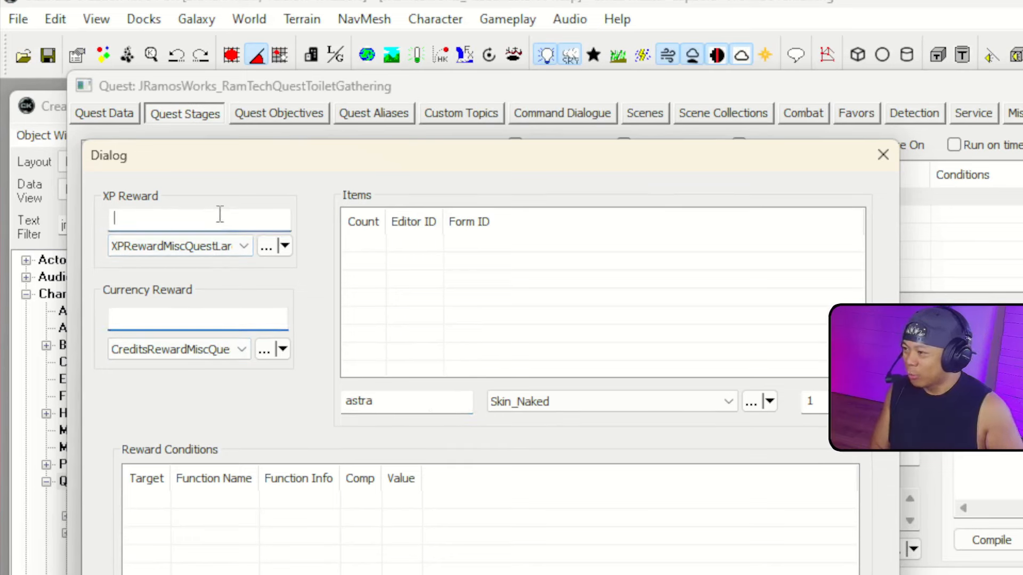
left_click(222, 319)
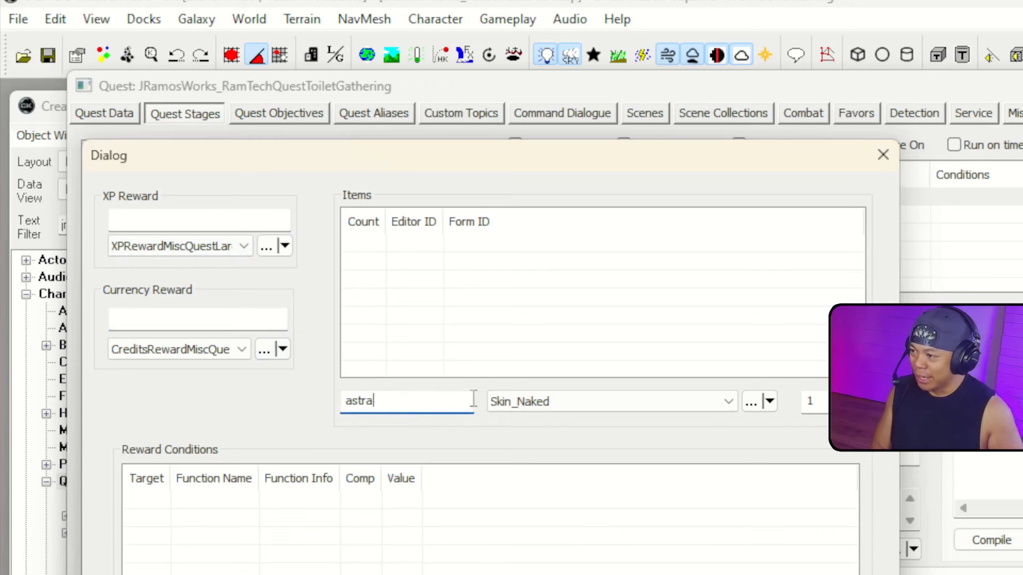
left_click(591, 397)
left_click(590, 421)
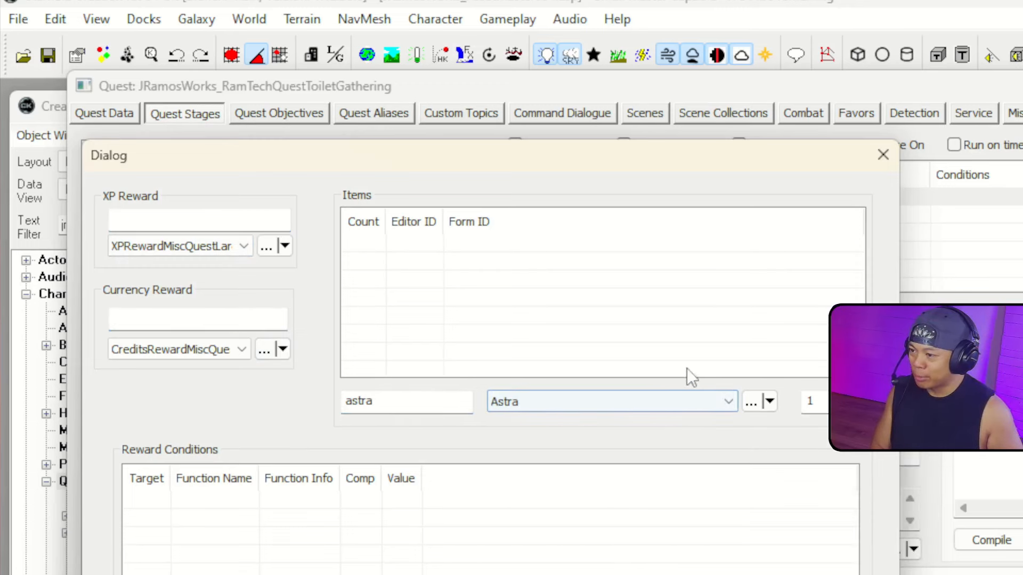
key("Tab")
type("50")
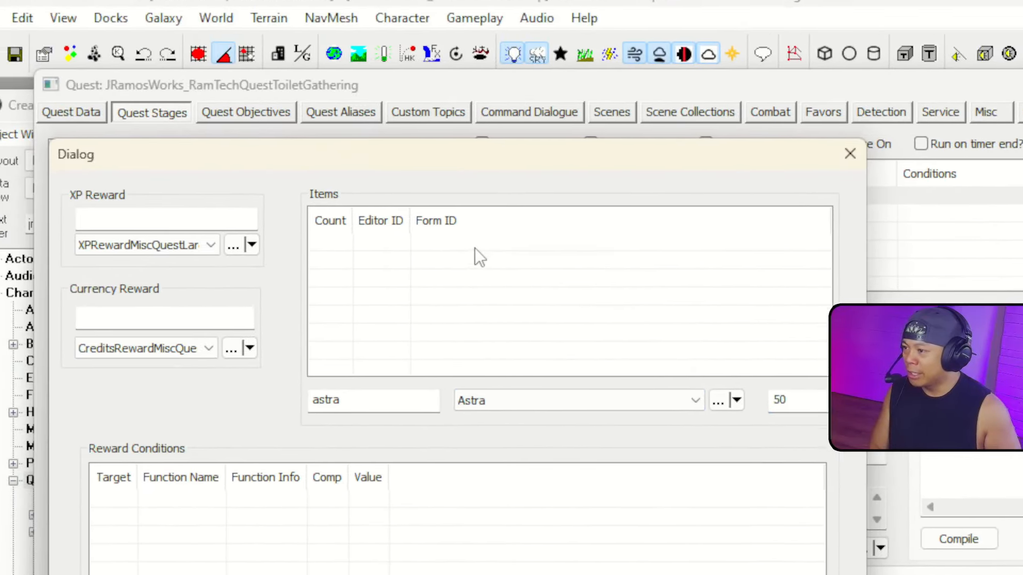
right_click(402, 196)
left_click(533, 269)
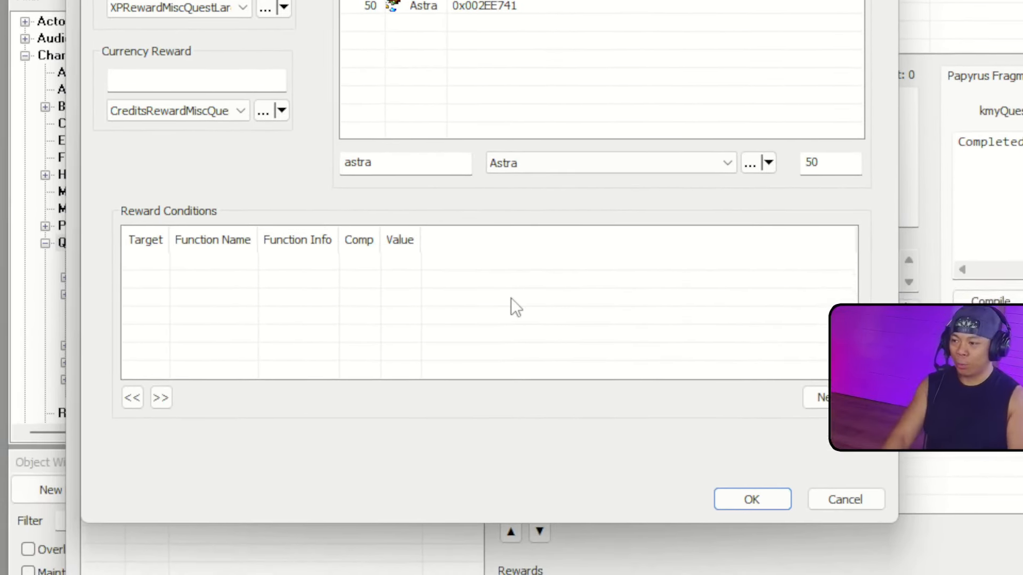
Accept the reward and widen the Rewards list columns so the XP, currency and items can be read.
right_click(354, 289)
left_click(433, 301)
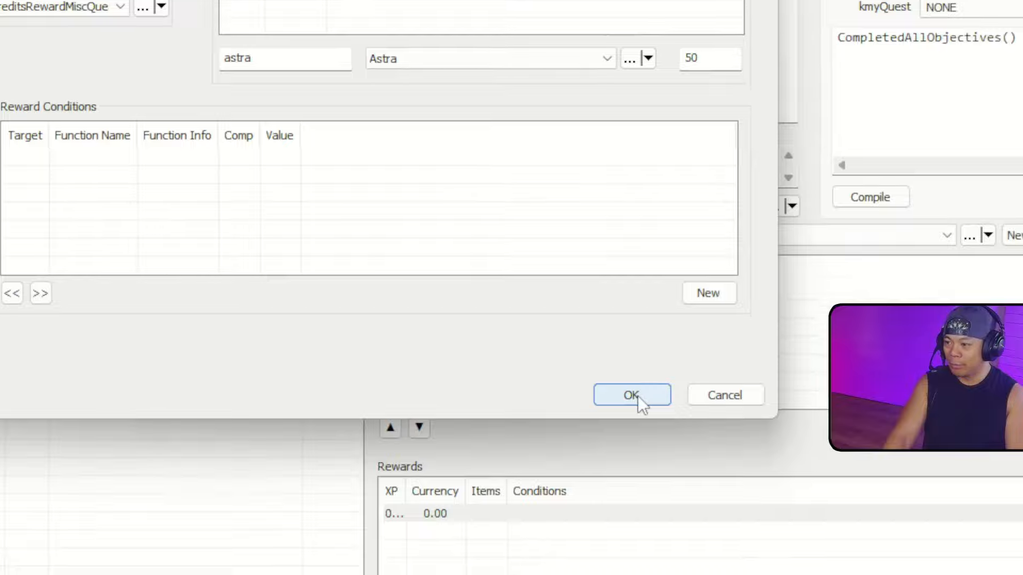
left_click(752, 494)
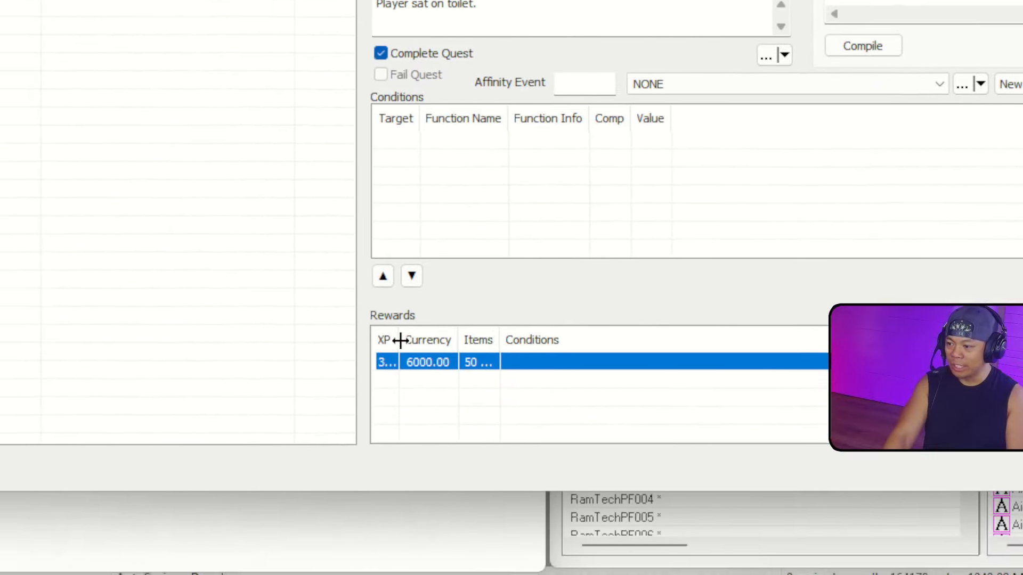
left_click_drag(326, 439, 348, 442)
left_click_drag(460, 324, 767, 292)
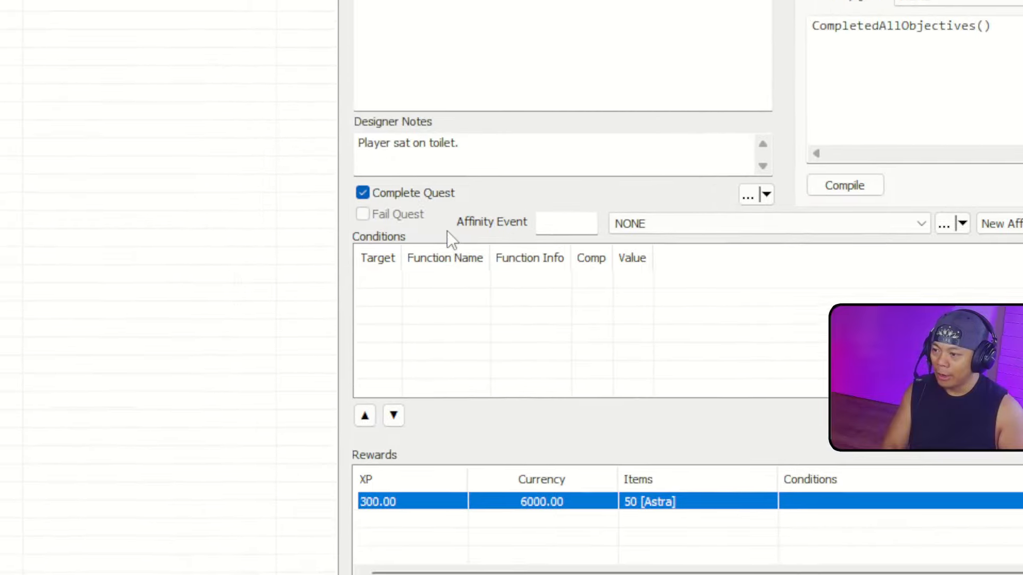
Try to compile stage 30's script fragment and read the full compile error.
left_click(565, 161)
left_click(630, 260)
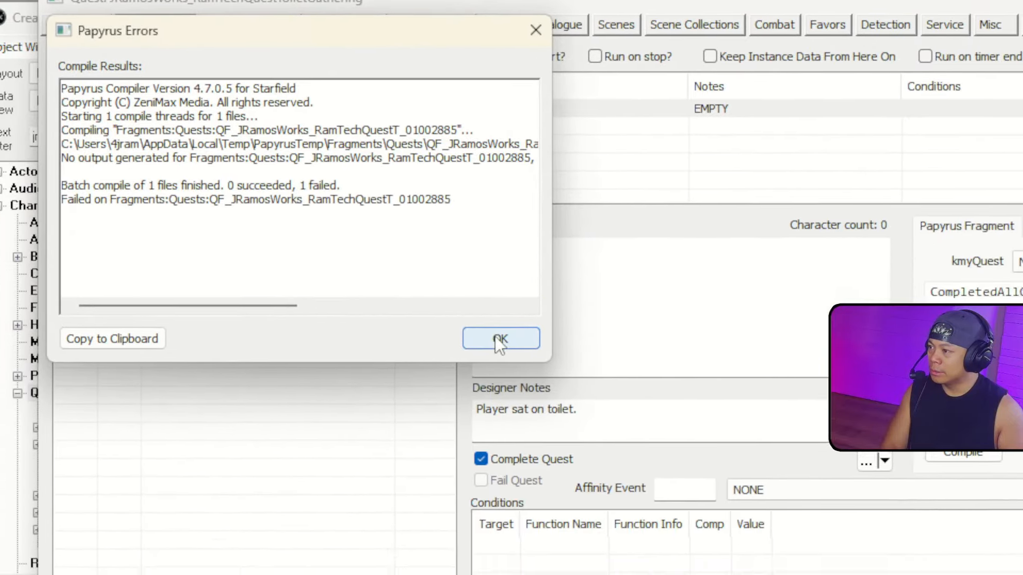
left_click(499, 339)
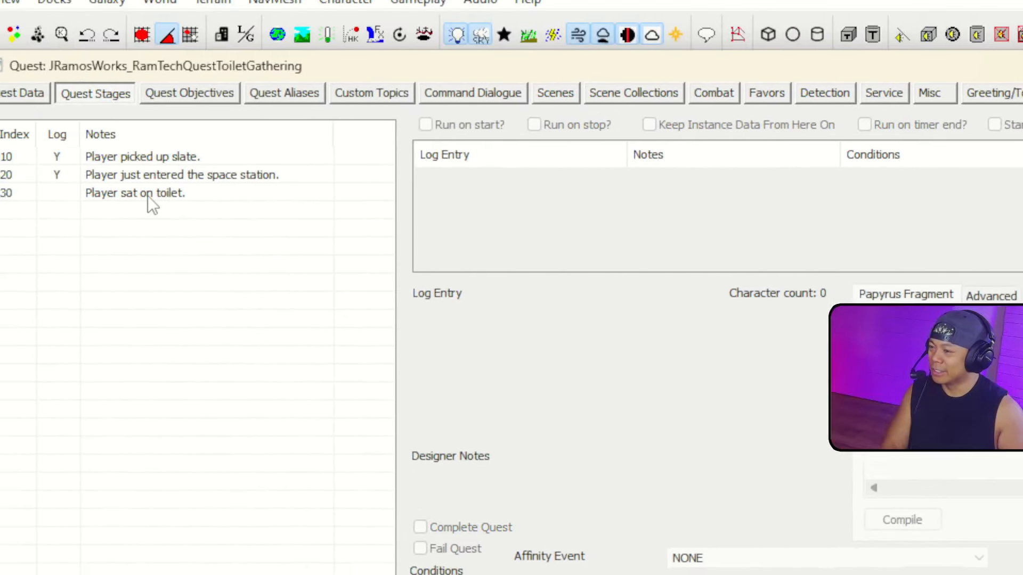
left_click(10, 137)
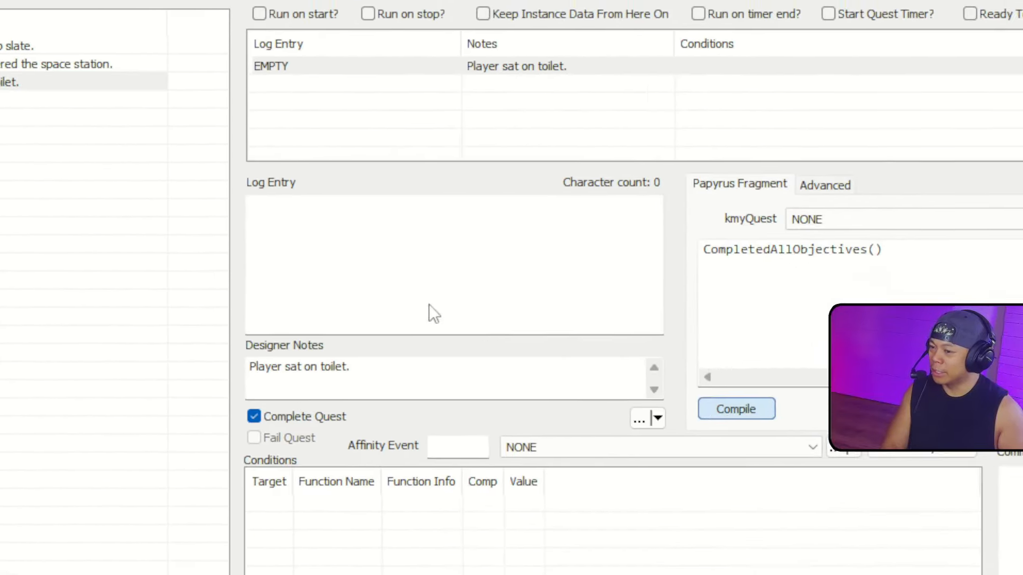
left_click(940, 536)
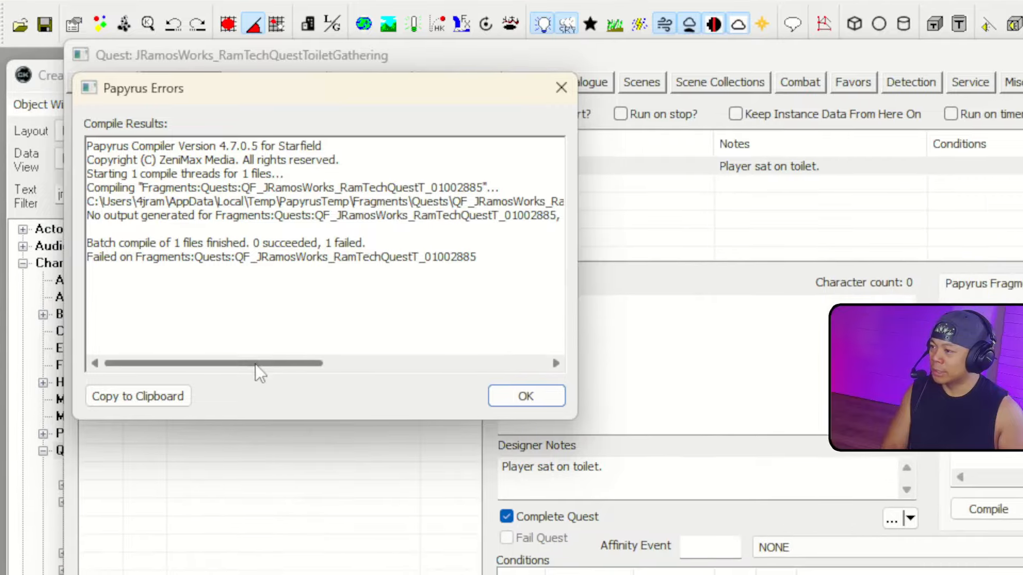
left_click_drag(254, 404, 426, 404)
left_click_drag(433, 319, 524, 320)
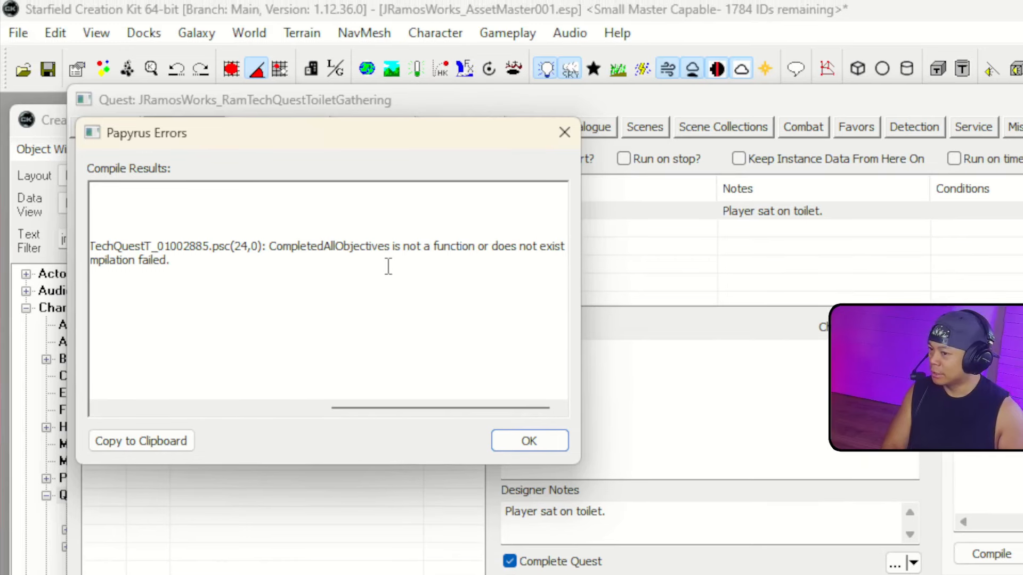
left_click(529, 441)
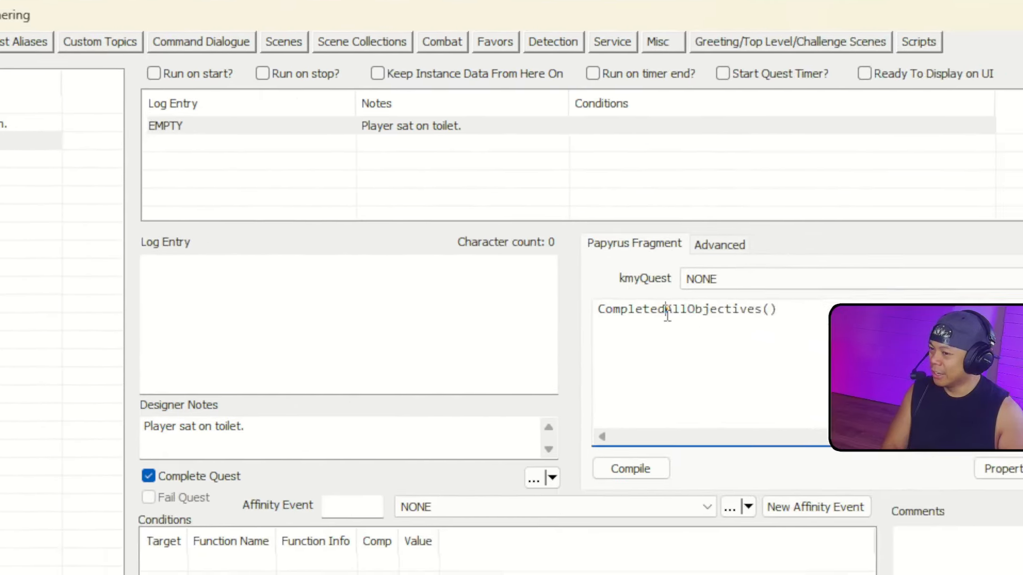
Correct stage 30's script fragment to CompleteAllObjectives() and compile it.
left_click(671, 310)
key("BackSpace")
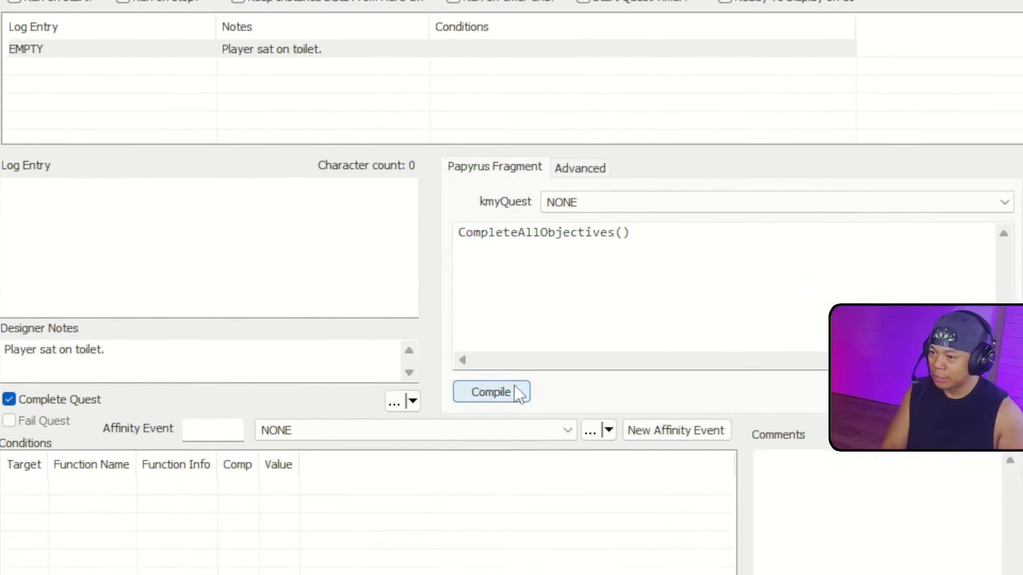
left_click(514, 394)
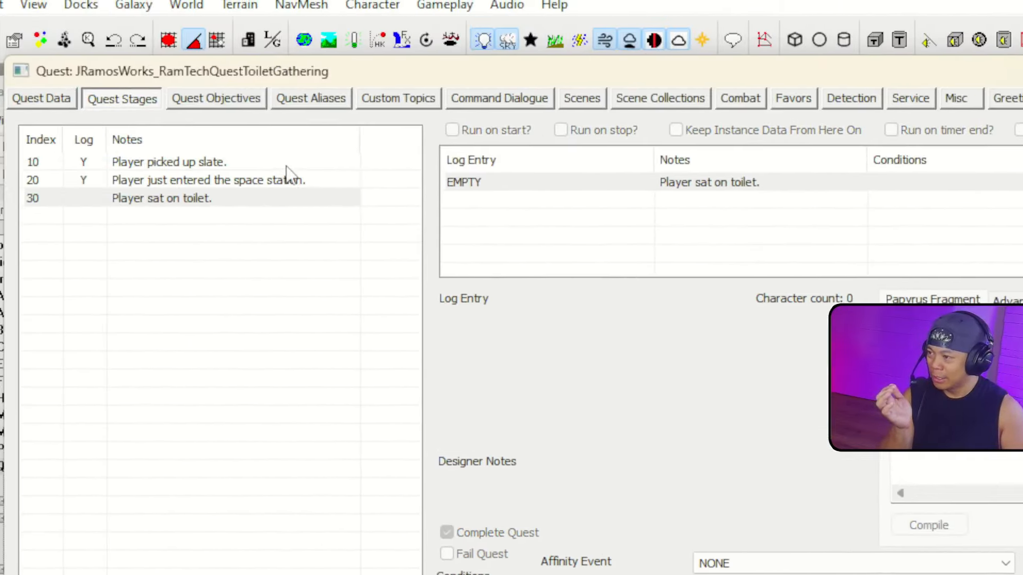
Review stage 10 and check the quest's objectives and aliases.
left_click(19, 72)
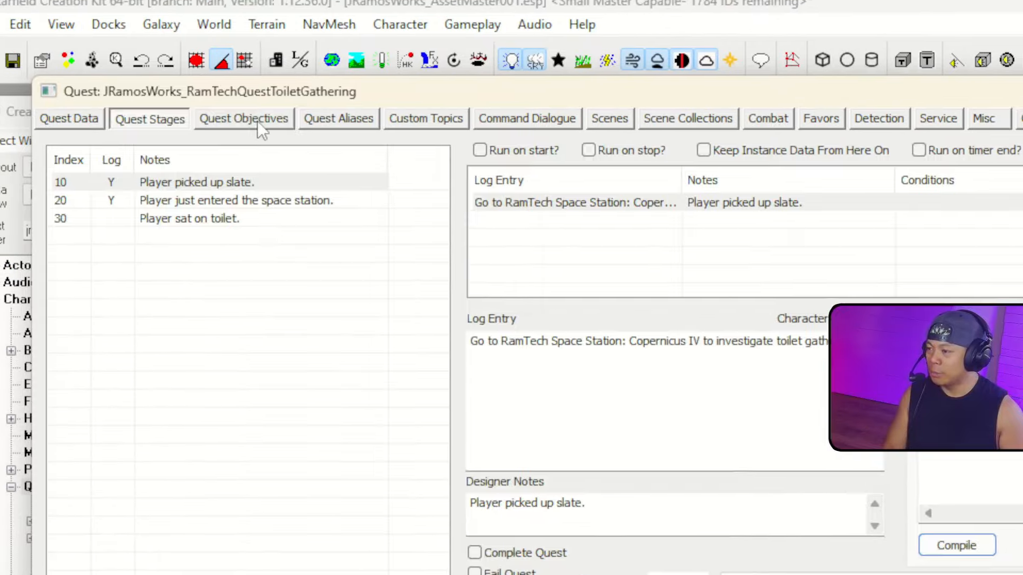
left_click(259, 122)
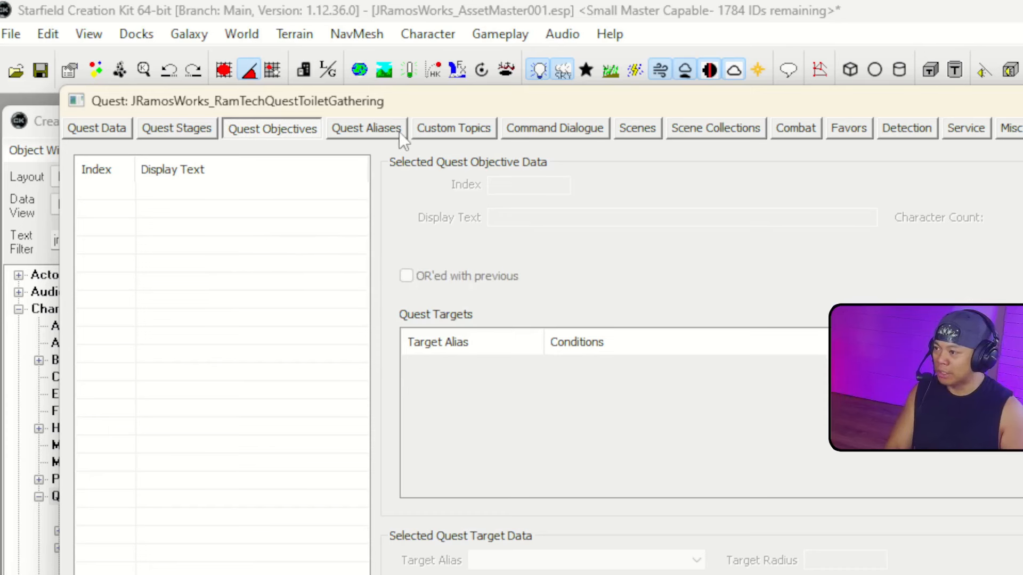
left_click(341, 129)
left_click(283, 132)
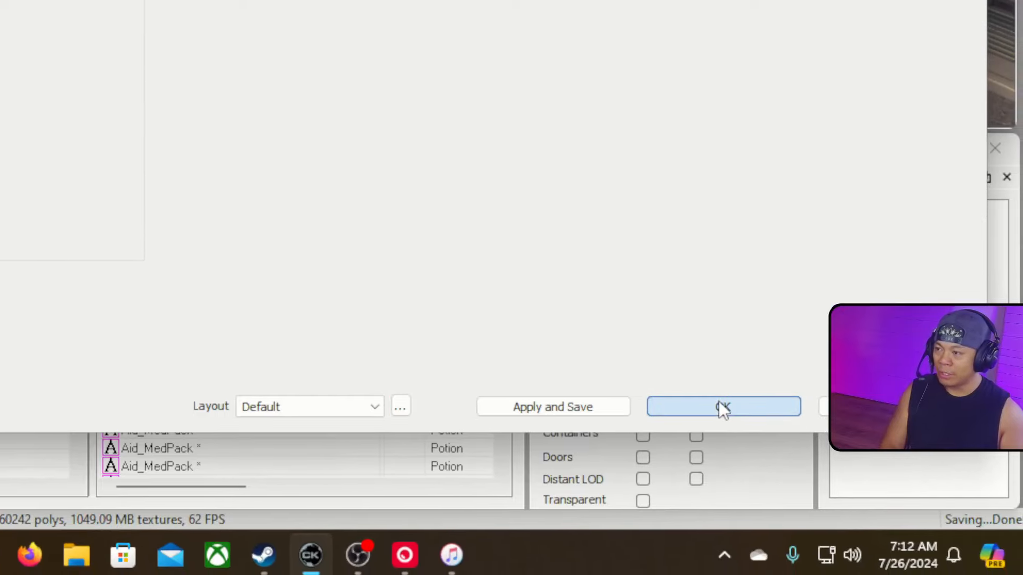
Accept the quest changes and save the plugin.
left_click(718, 402)
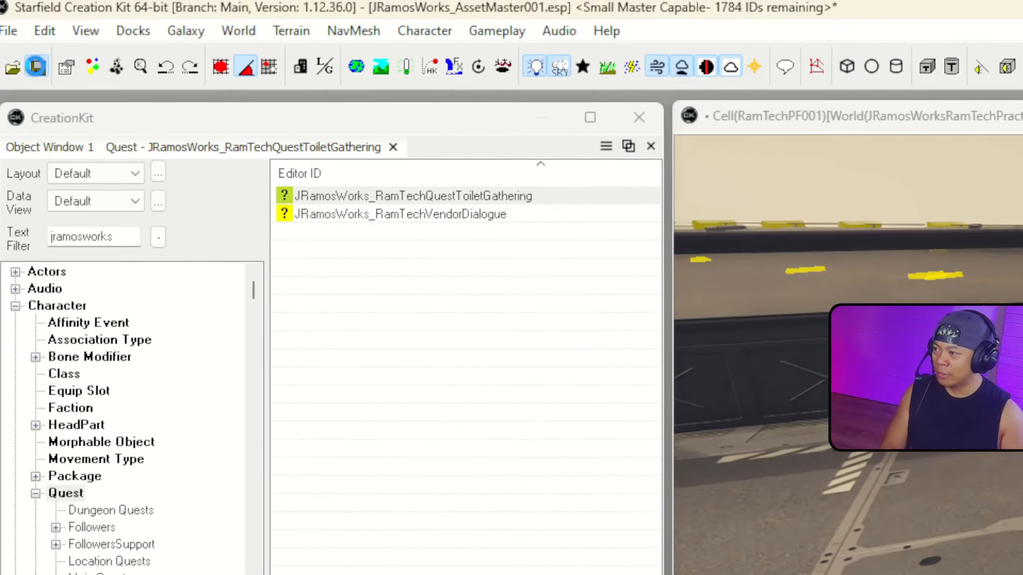
left_click(36, 67)
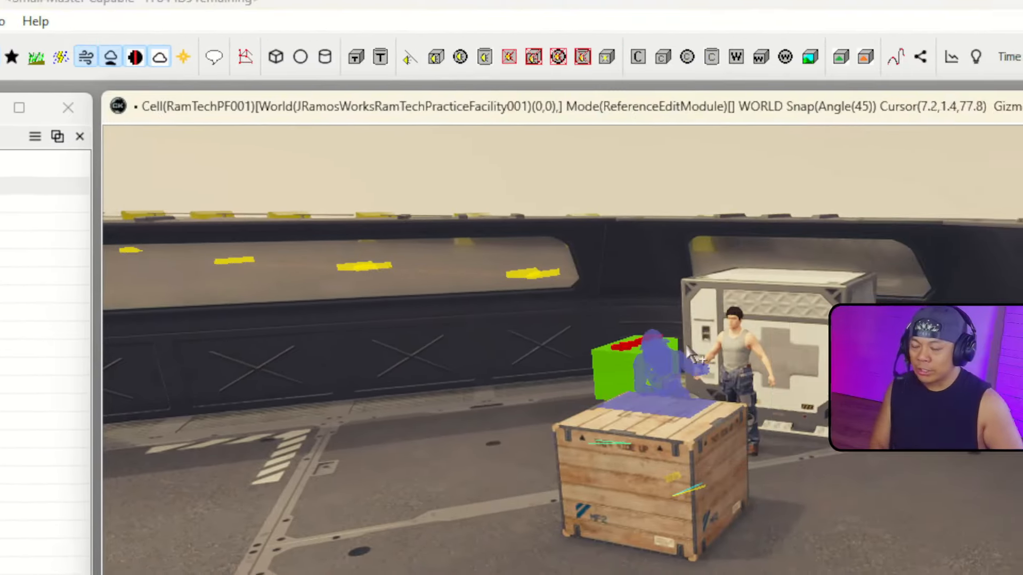
Filter all objects by "slate" and place _RENAME_TestDataslate on top of the wooden crate.
right_click_drag(691, 352, 713, 447)
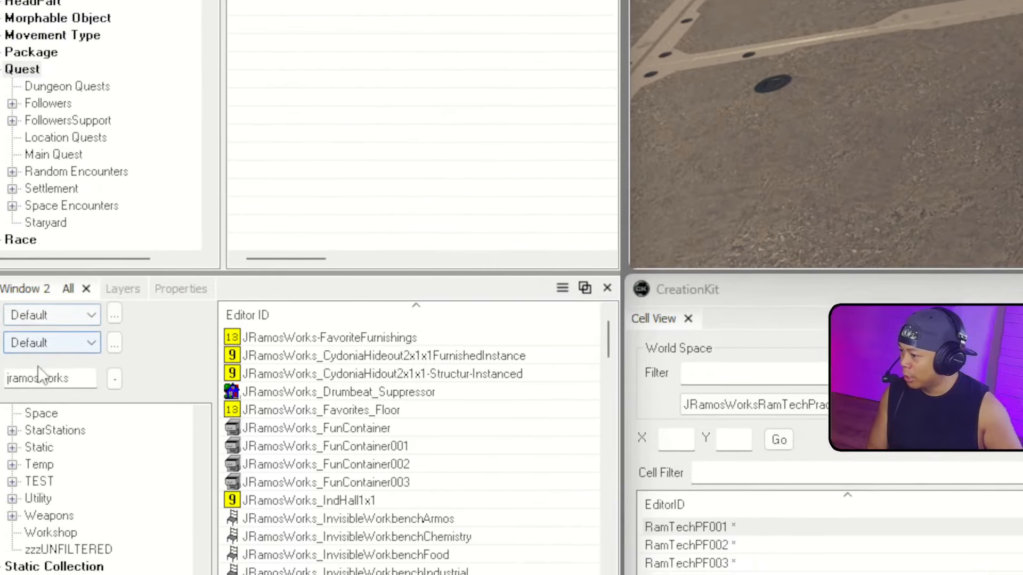
double_click(39, 373)
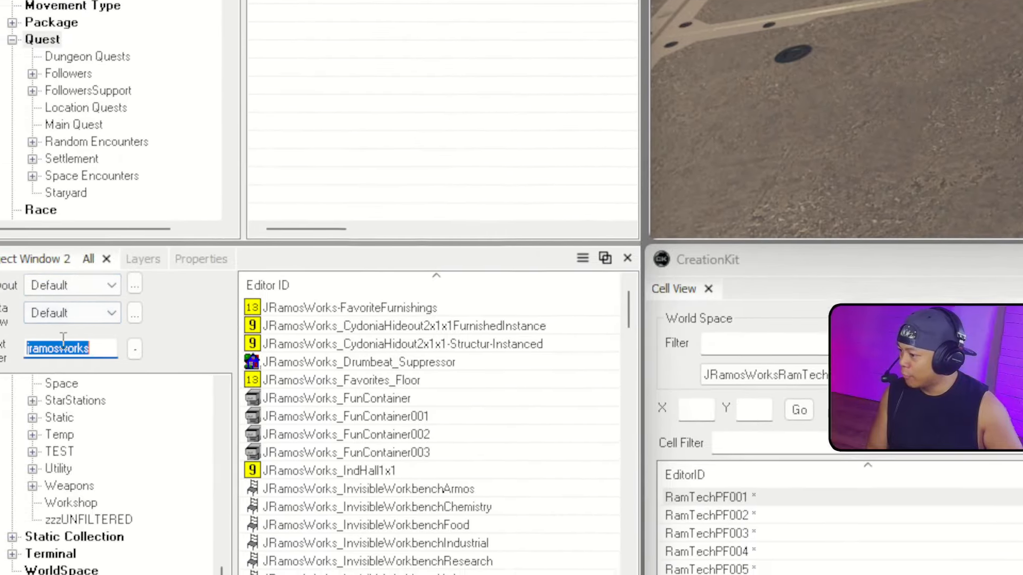
type("slate")
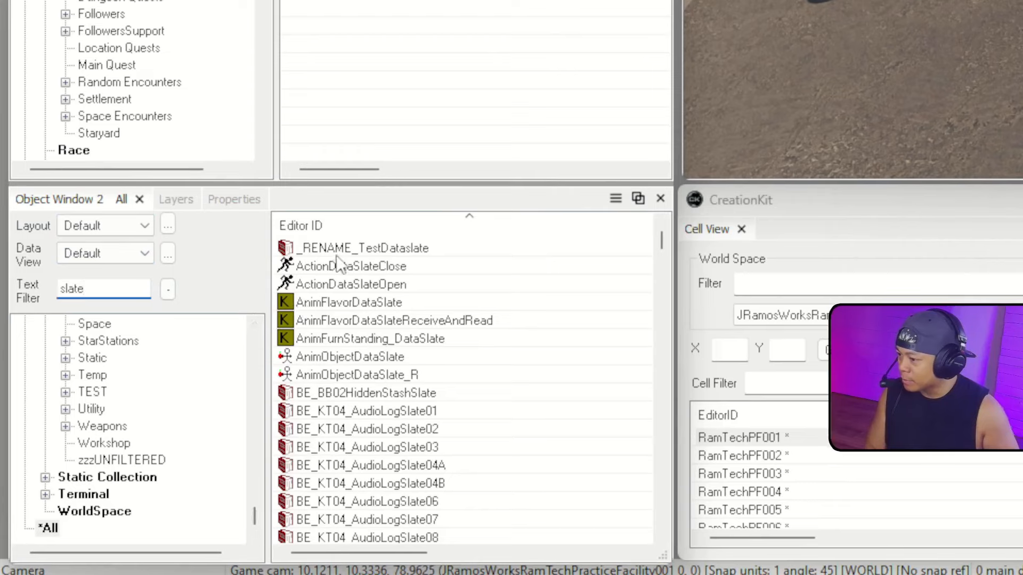
left_click(321, 249)
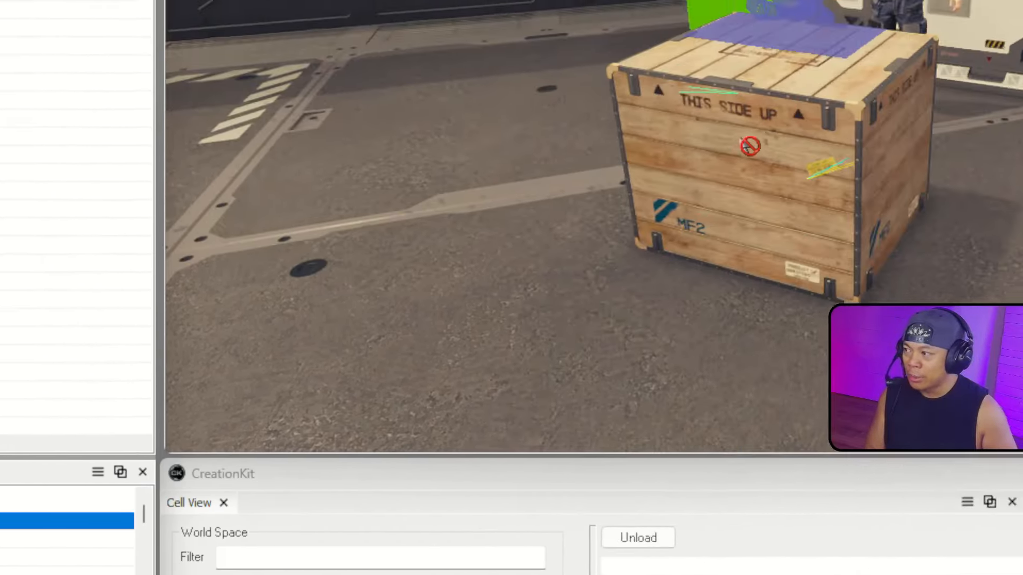
left_click_drag(741, 140, 844, 89)
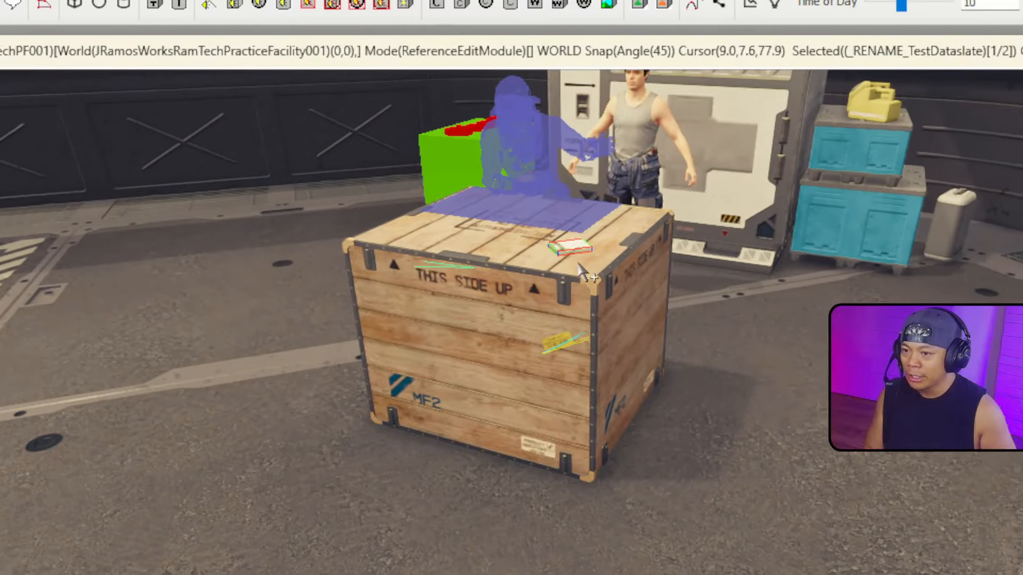
left_click_drag(582, 269, 582, 266)
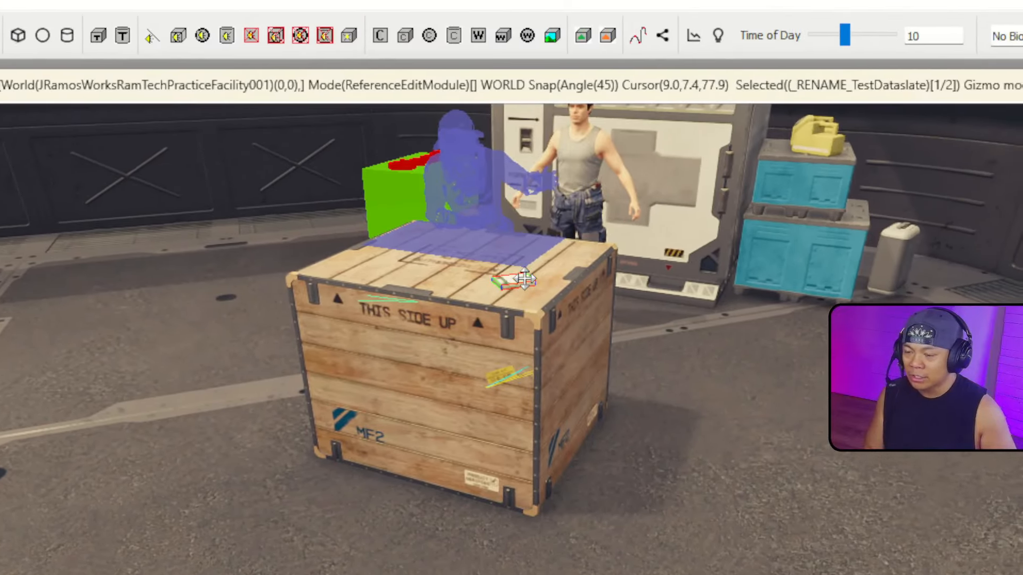
Edit the placed dataslate's base object and set its ID to JRamosWorks_RamTechSlateQuestToiletGathering.
double_click(525, 279)
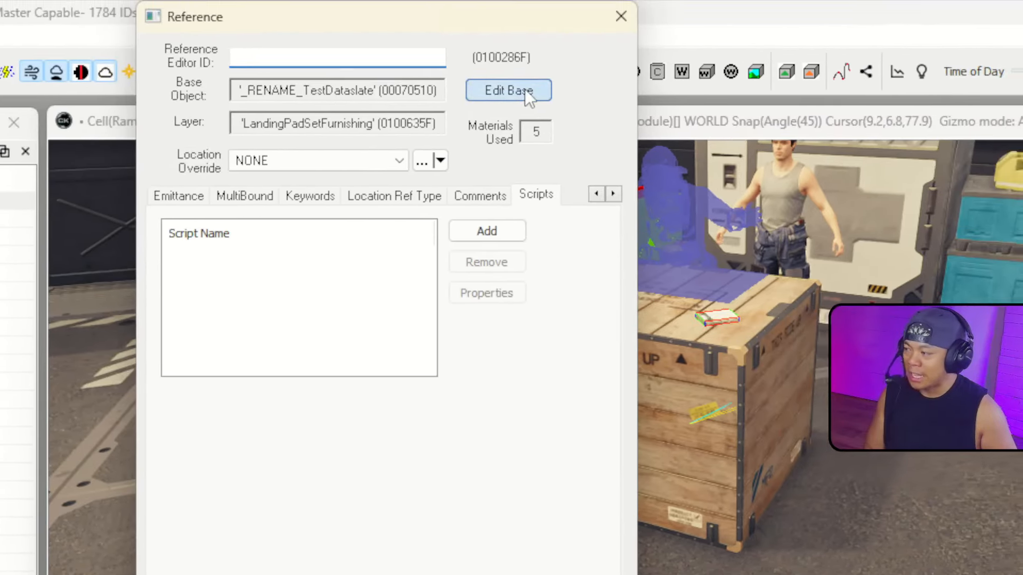
left_click(525, 95)
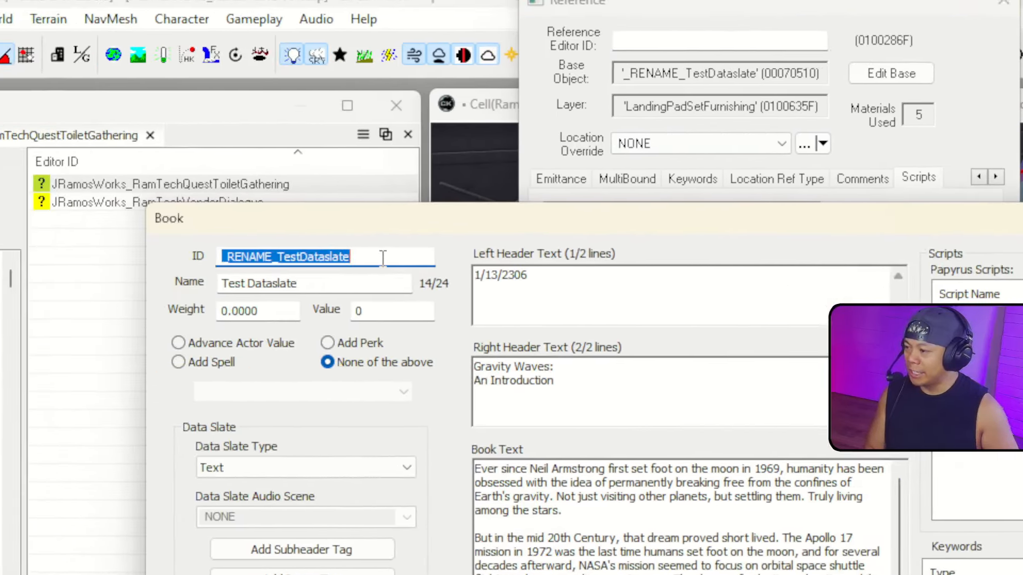
type("JRamosWorks_RamTechQuest")
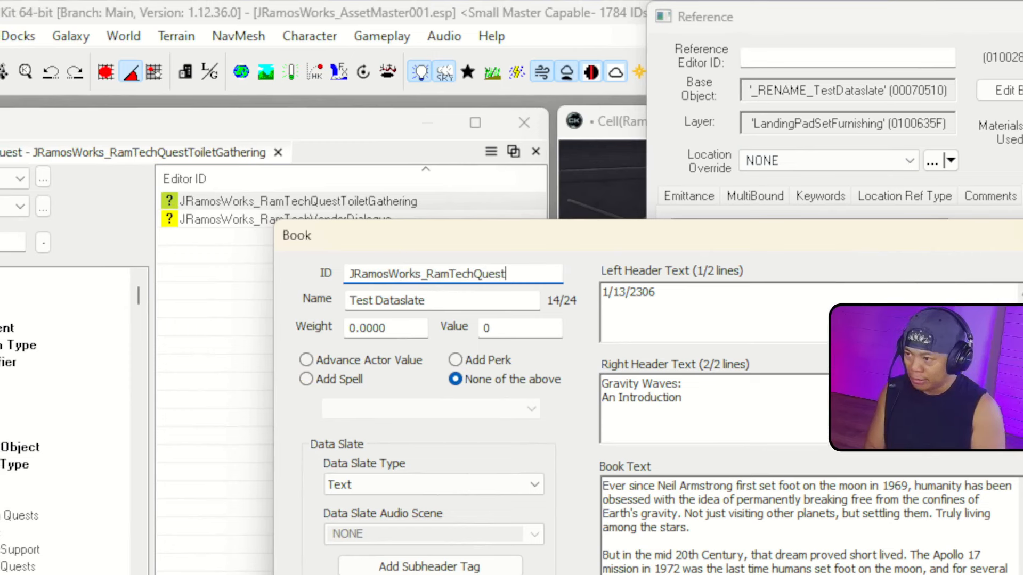
key("BackSpace")
key("BackSpace")
key("BackSpace")
type("SlateQuestToiletGathering")
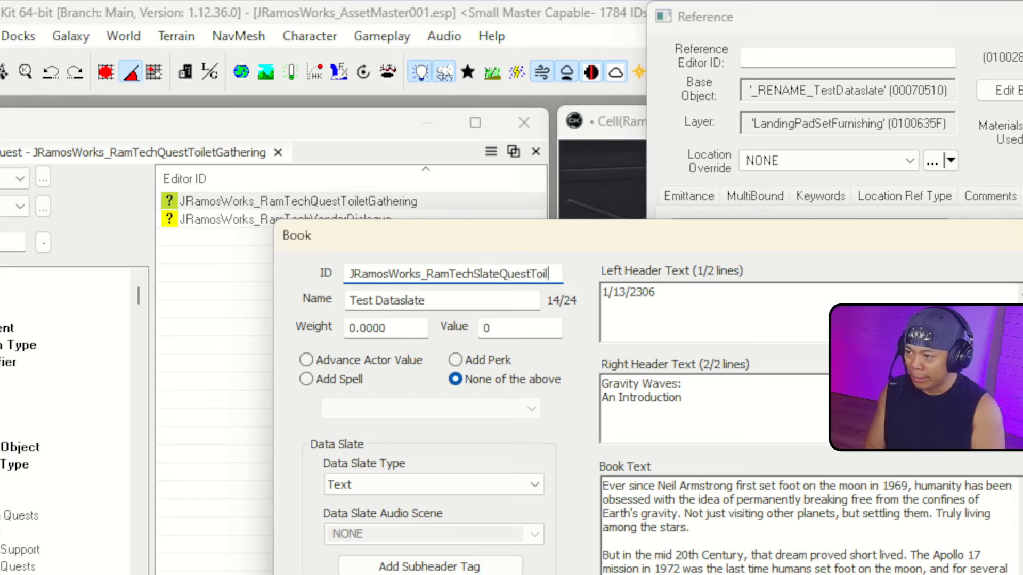
double_click(472, 307)
left_click(472, 307)
double_click(472, 307)
left_click_drag(485, 304, 327, 304)
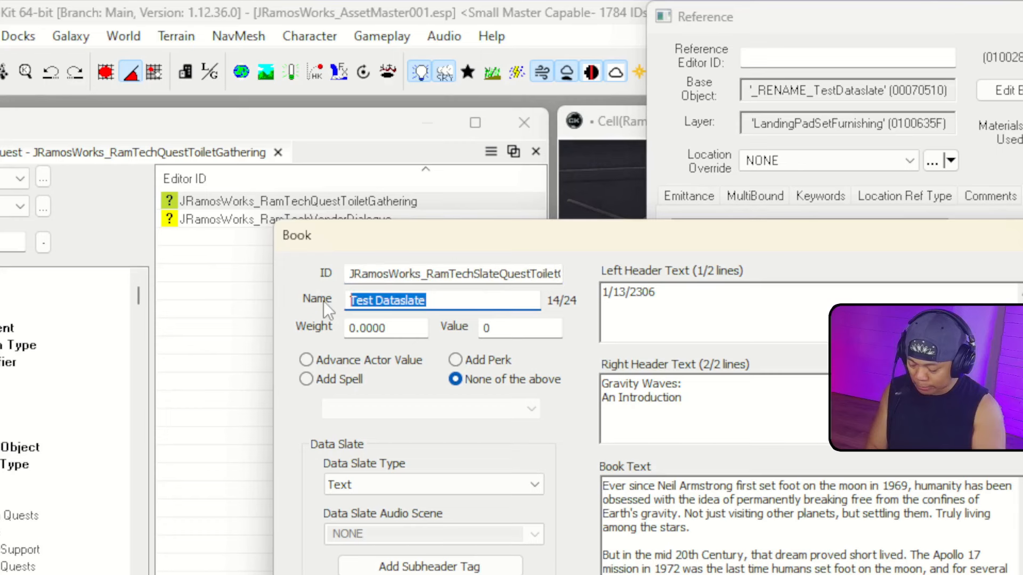
type("Toil")
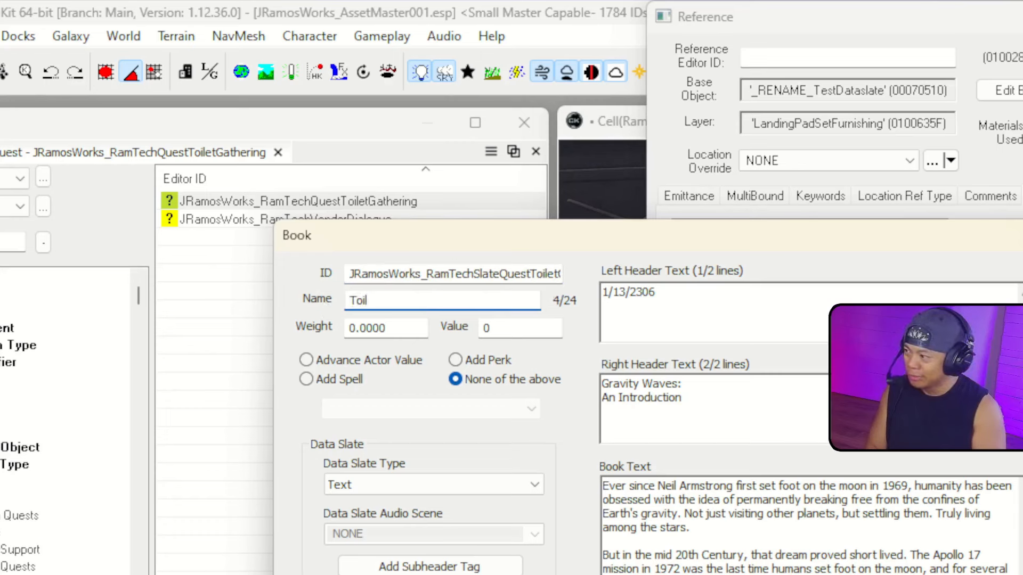
type("et Gather")
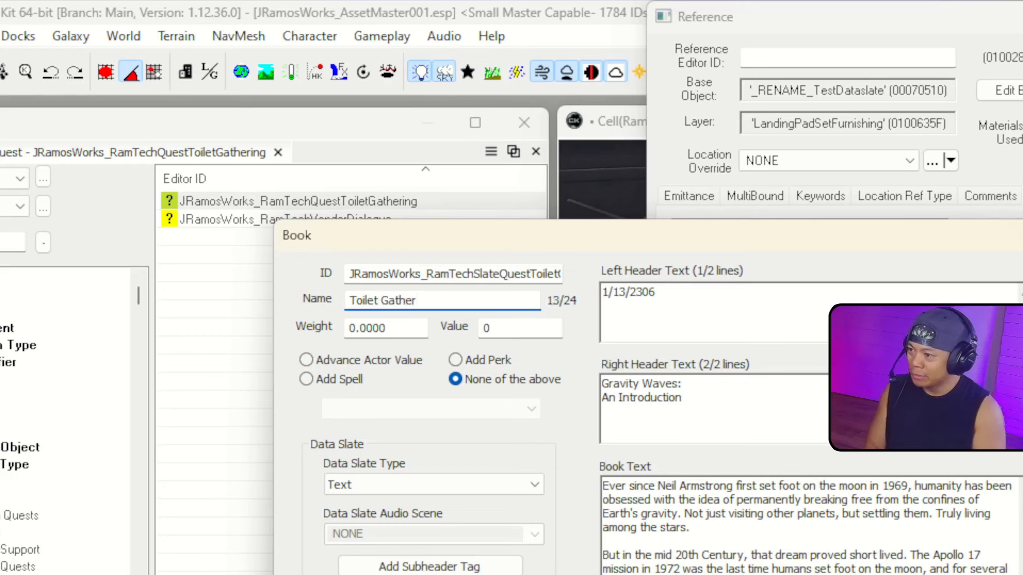
key("BackSpace")
key("BackSpace")
key("BackSpace")
key("BackSpace")
key("BackSpace")
key("BackSpace")
key("BackSpace")
key("BackSpace")
key("BackSpace")
key("BackSpace")
key("BackSpace")
key("BackSpace")
key("BackSpace")
key("BackSpace")
Name the dataslate "Subjet: Toilet Gathering on Space Station".
type("Subje")
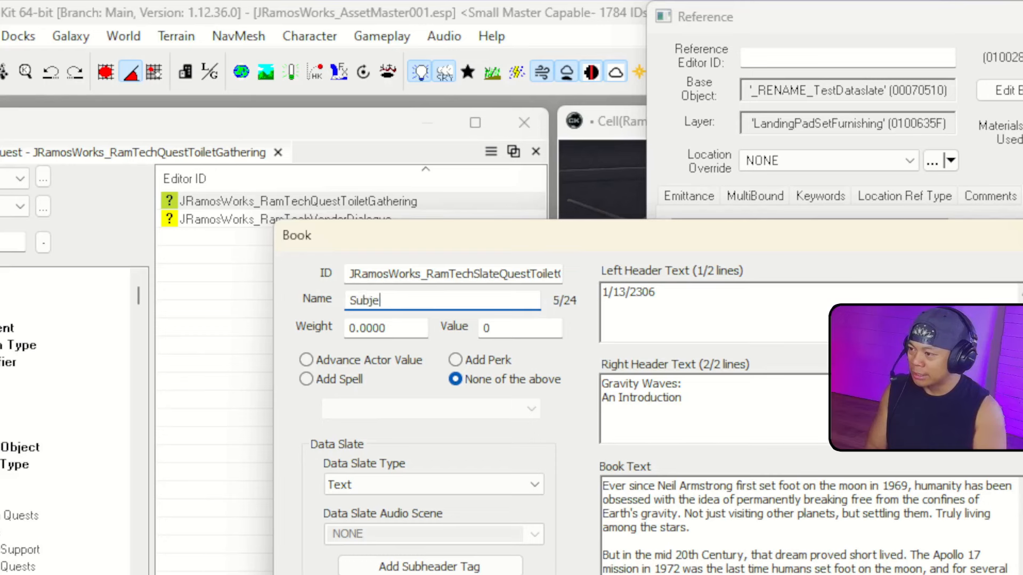
type("t: Toilet Gaterhing")
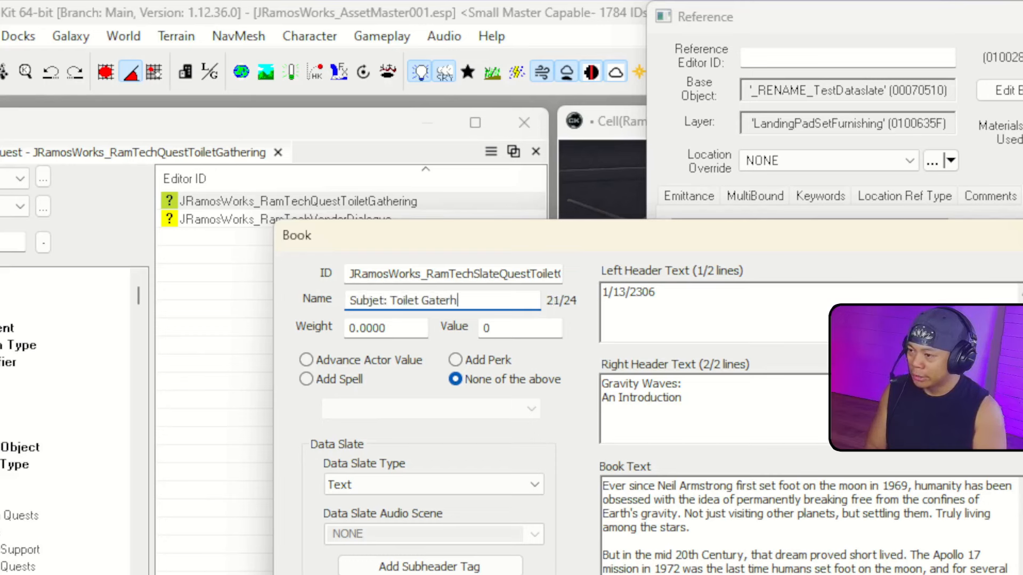
key("BackSpace")
key("BackSpace")
key("BackSpace")
key("BackSpace")
key("BackSpace")
key("BackSpace")
type("h")
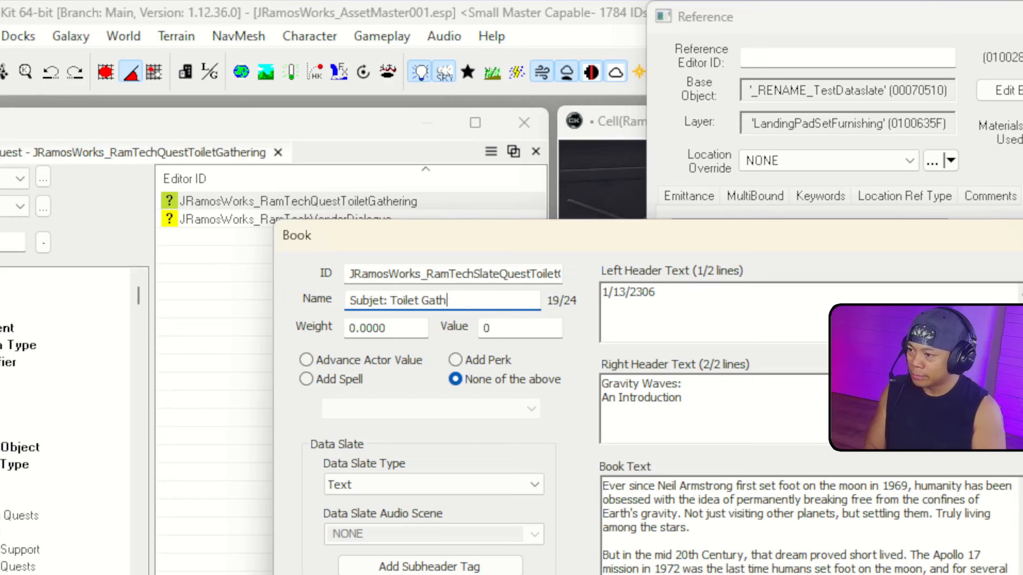
type("ering on Sap")
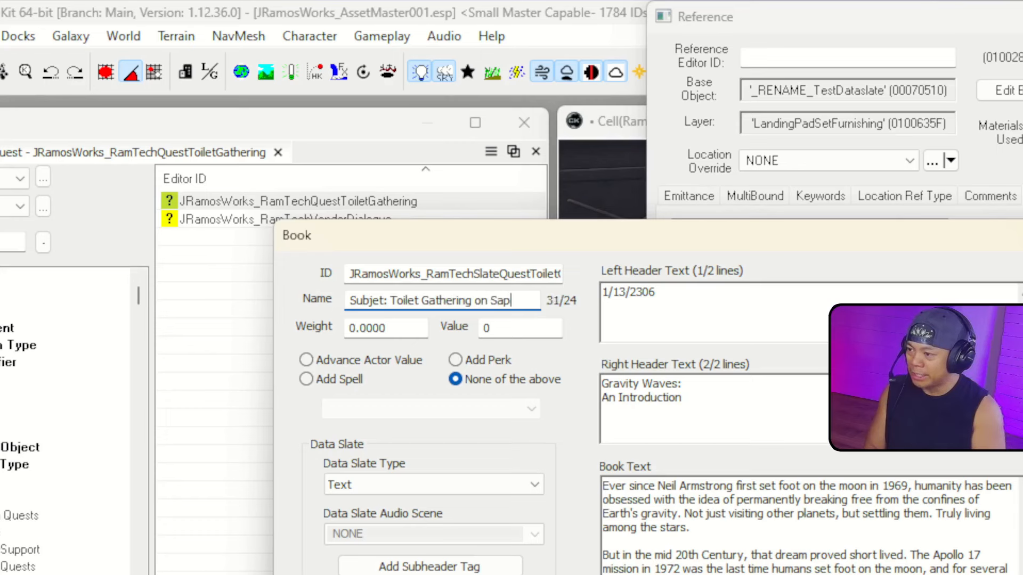
key("BackSpace")
key("BackSpace")
type("pace Station")
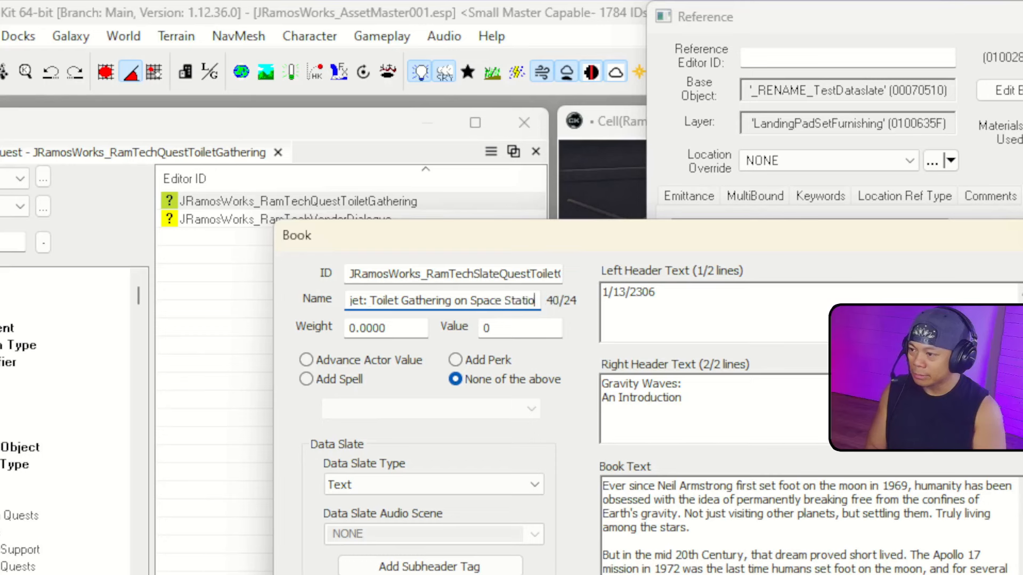
key("Tab")
Clear the dataslate's left and right header texts.
triple_click(647, 328)
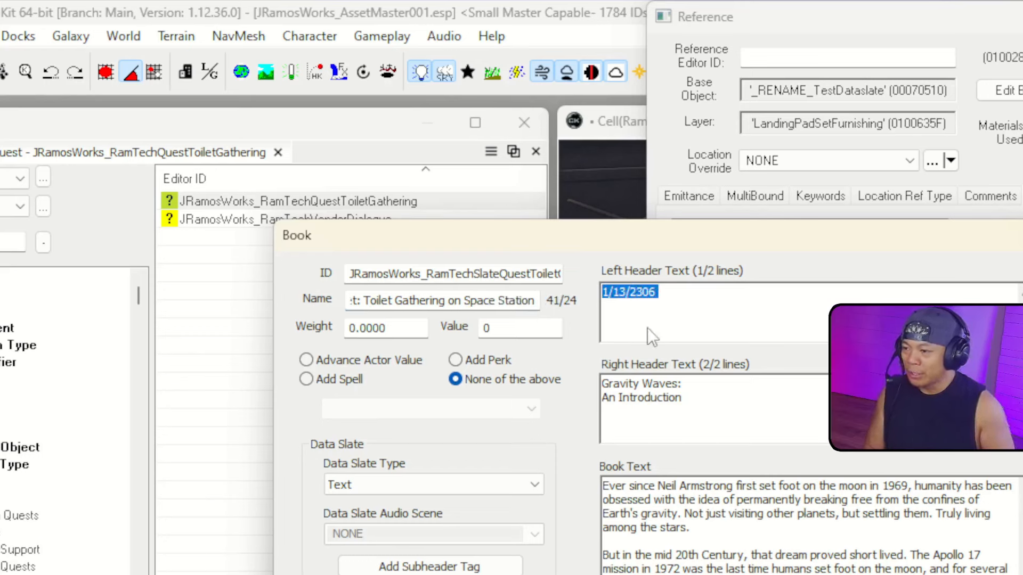
triple_click(717, 406)
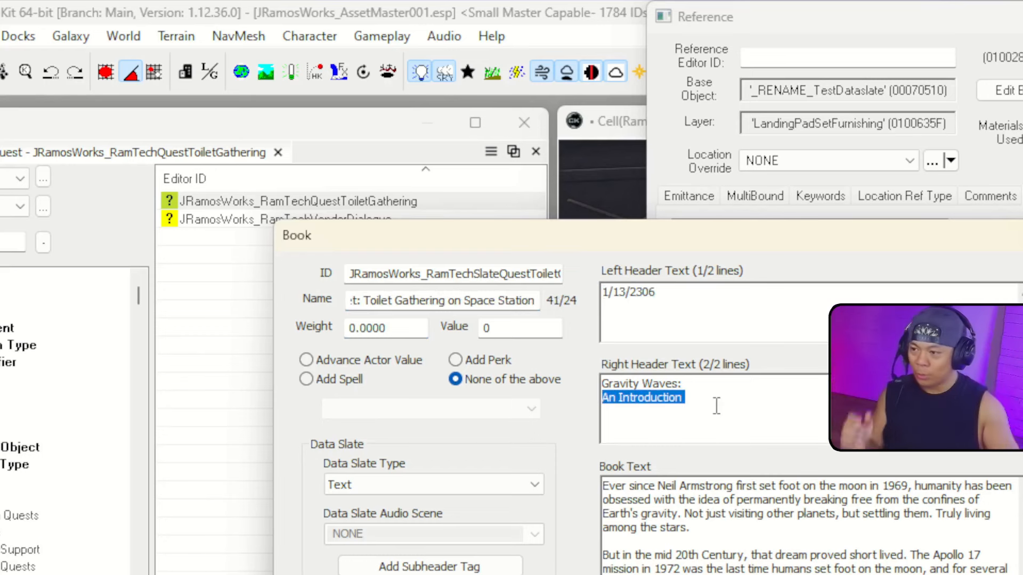
triple_click(679, 319)
key("Delete")
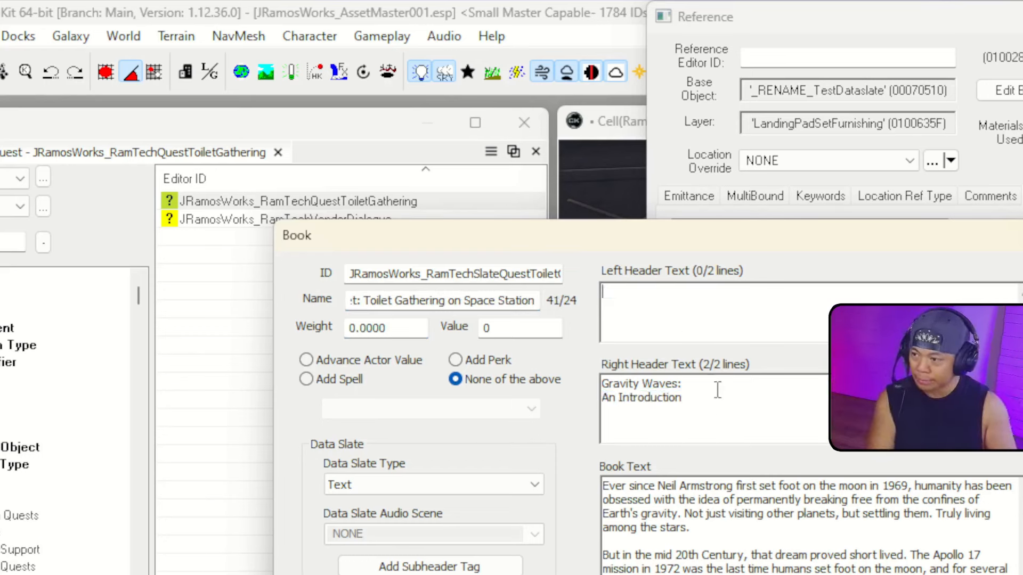
key("Tab")
double_click(727, 404)
left_click_drag(729, 409, 593, 385)
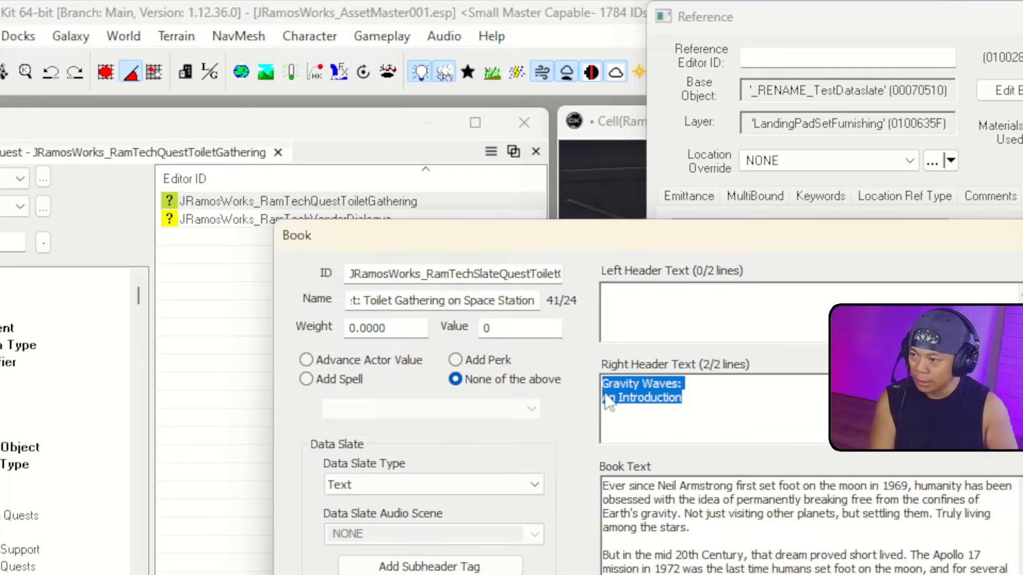
key("Delete")
Replace the book text with the lines "From: RamTech Management" and "Subject: Toilet Gathering on Space Station".
double_click(775, 552)
left_click(691, 467)
key("ctrl+a")
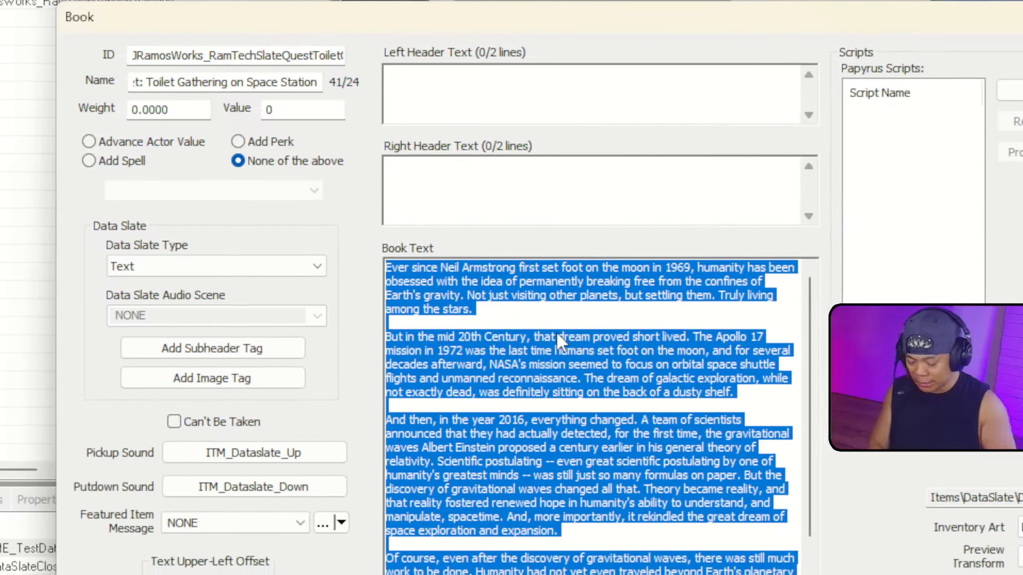
key("Delete")
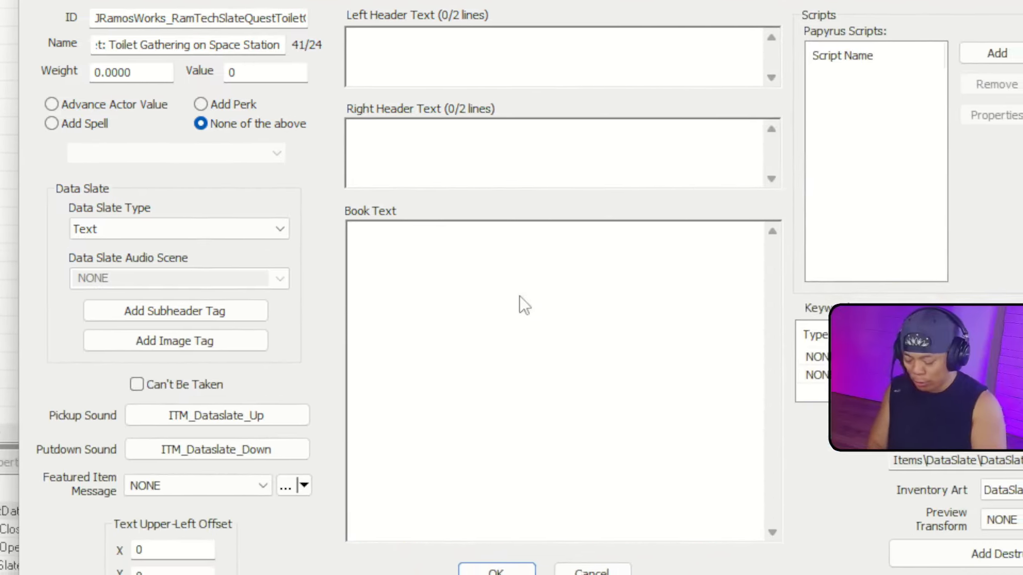
type("From: Ra")
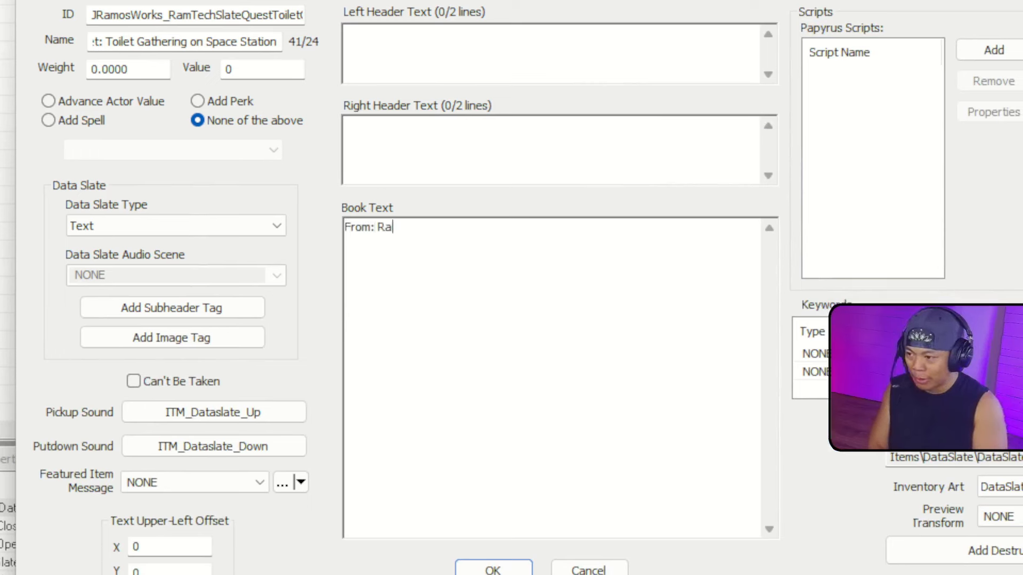
type("mTech Management")
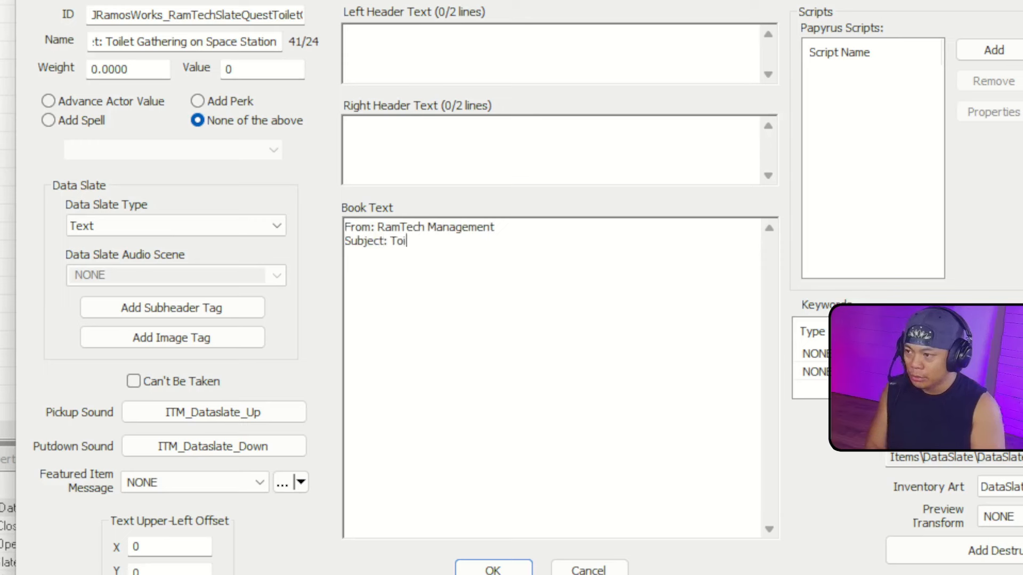
type("hering on Space Station")
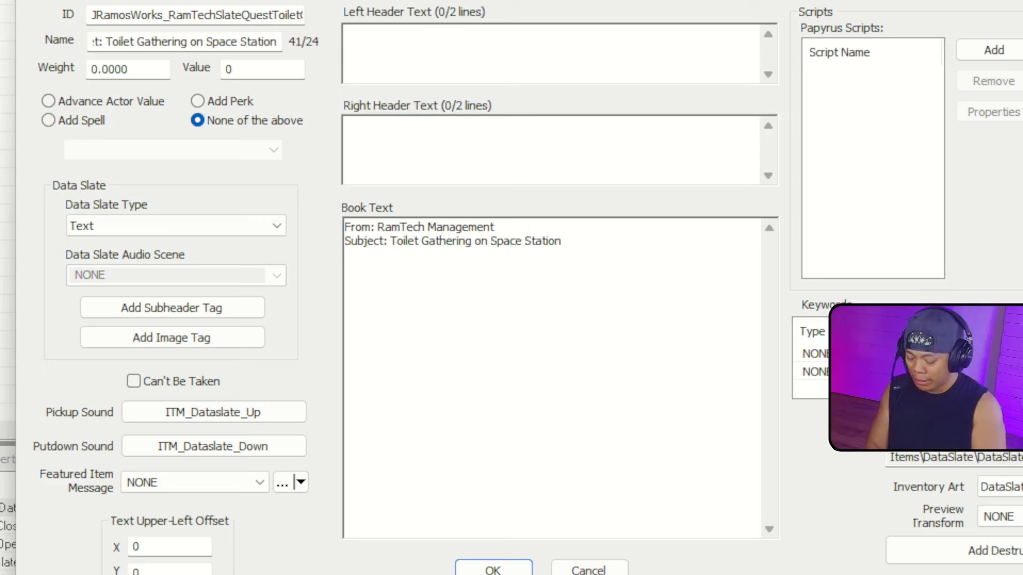
type("There ")
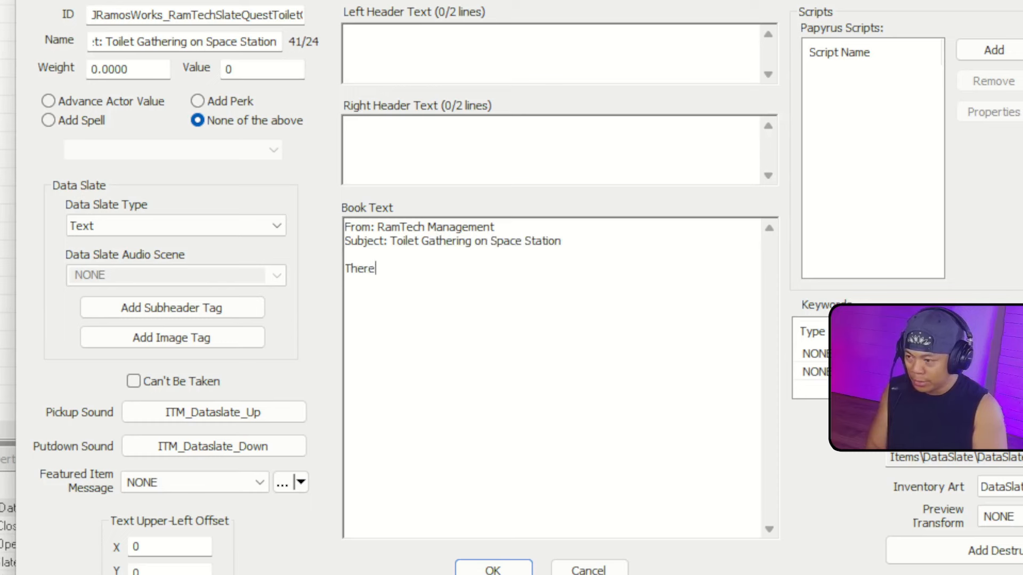
type("seems to")
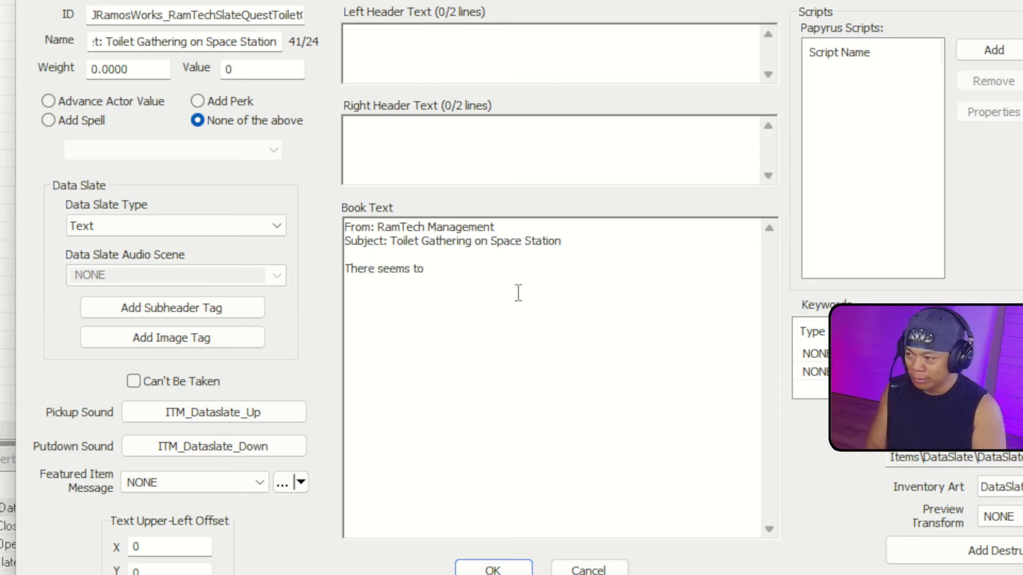
key("BackSpace")
key("BackSpace")
key("BackSpace")
key("BackSpace")
key("BackSpace")
key("BackSpace")
key("BackSpace")
key("BackSpace")
key("BackSpace")
key("BackSpace")
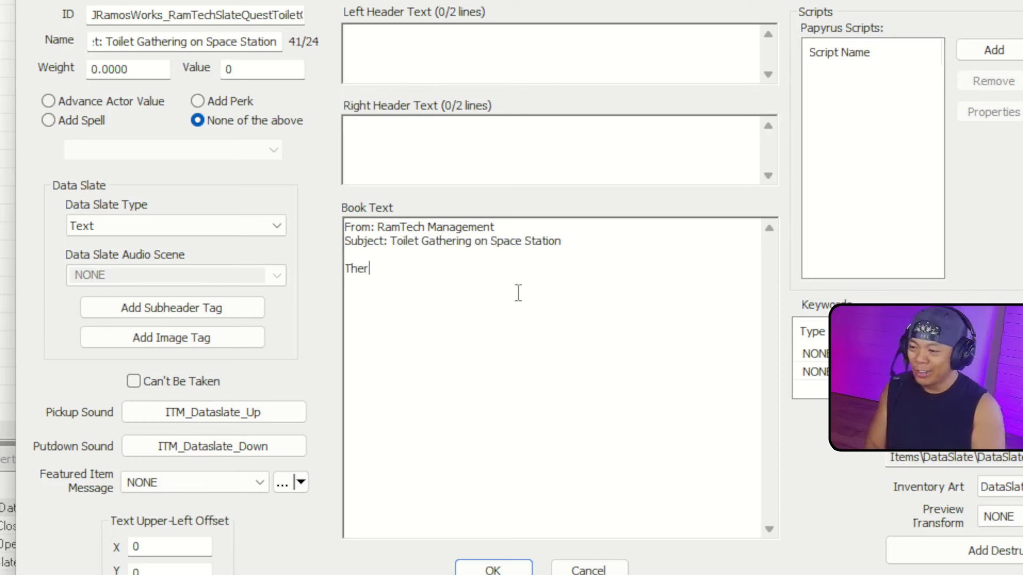
Begin the message body, one blank line below the subject, with "The crew on the space station".
type("rew ")
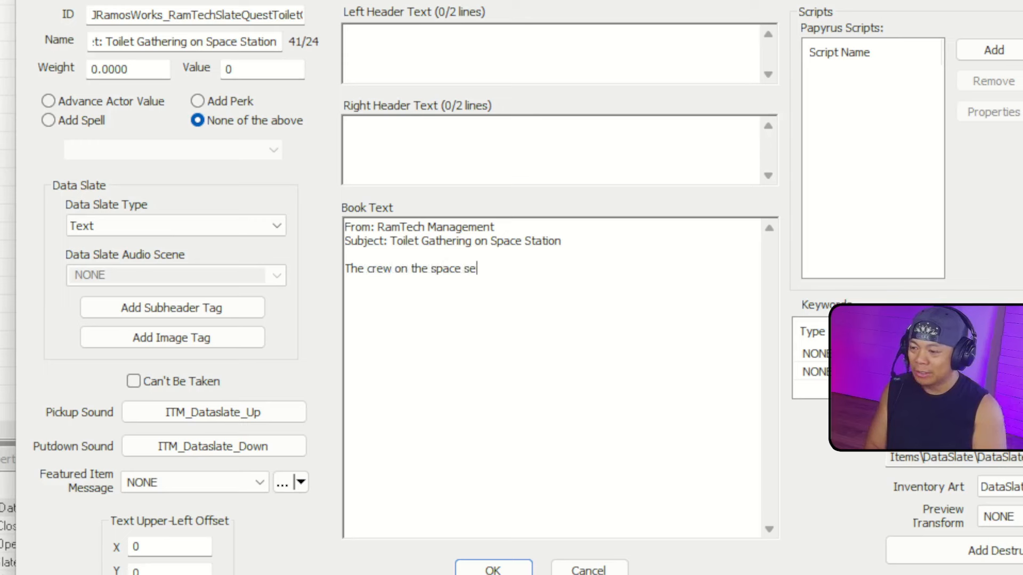
type("on the space sttion ")
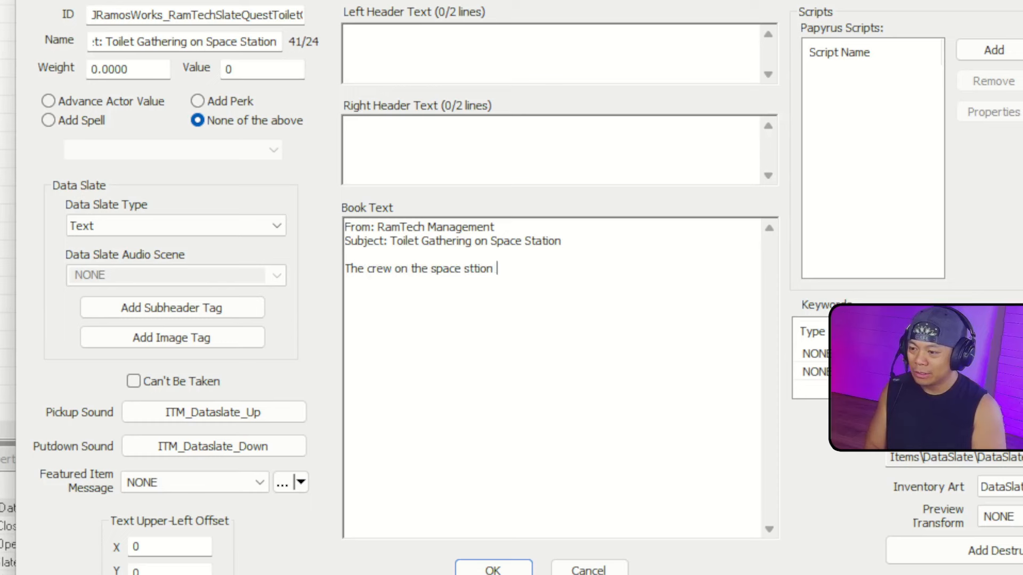
key("BackSpace")
key("BackSpace")
key("BackSpace")
key("BackSpace")
key("BackSpace")
type("ation ")
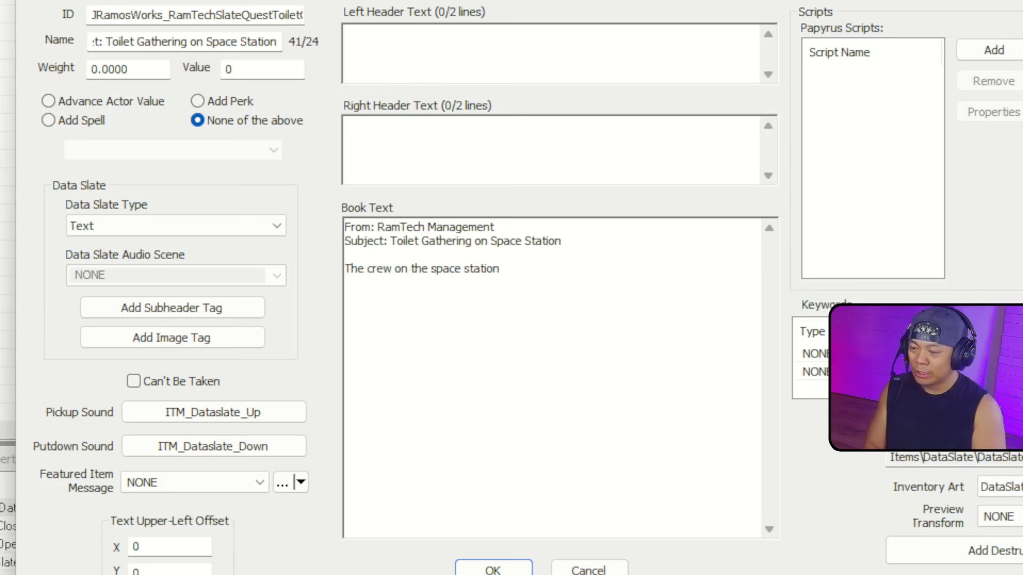
Continue the sentence with "is acting a little weird. We're hearing rumours of an event called a toilet gathering. Can someone go check on them.".
type("is acting a little weird. We're hearing rum")
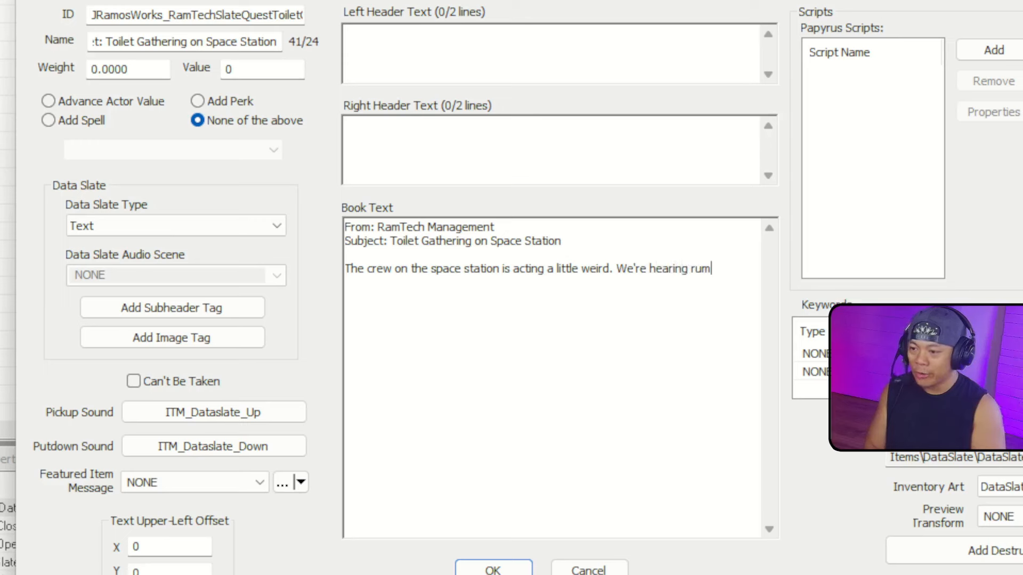
type("ours of an event called a toilet")
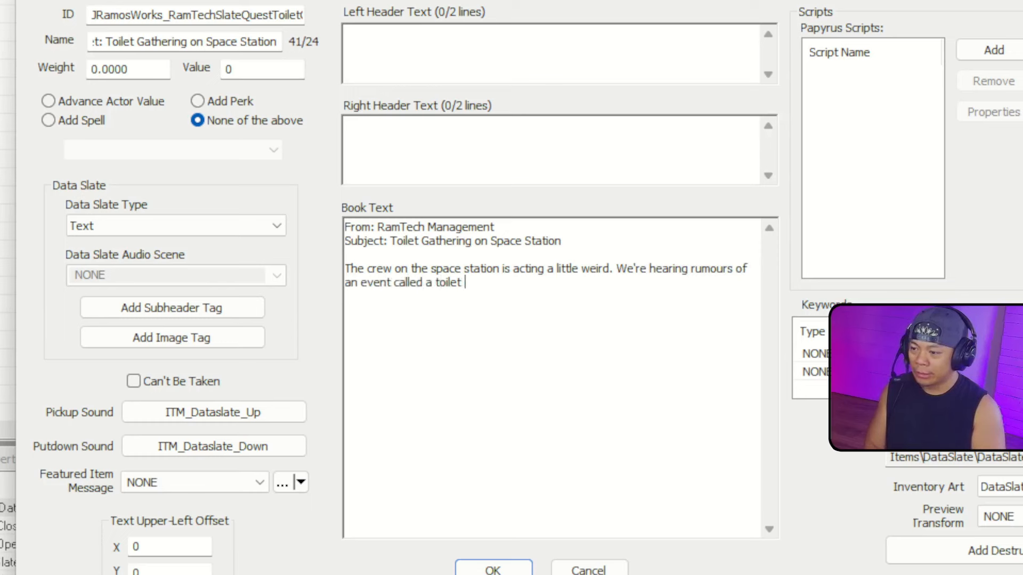
type(" gathering. Can someone")
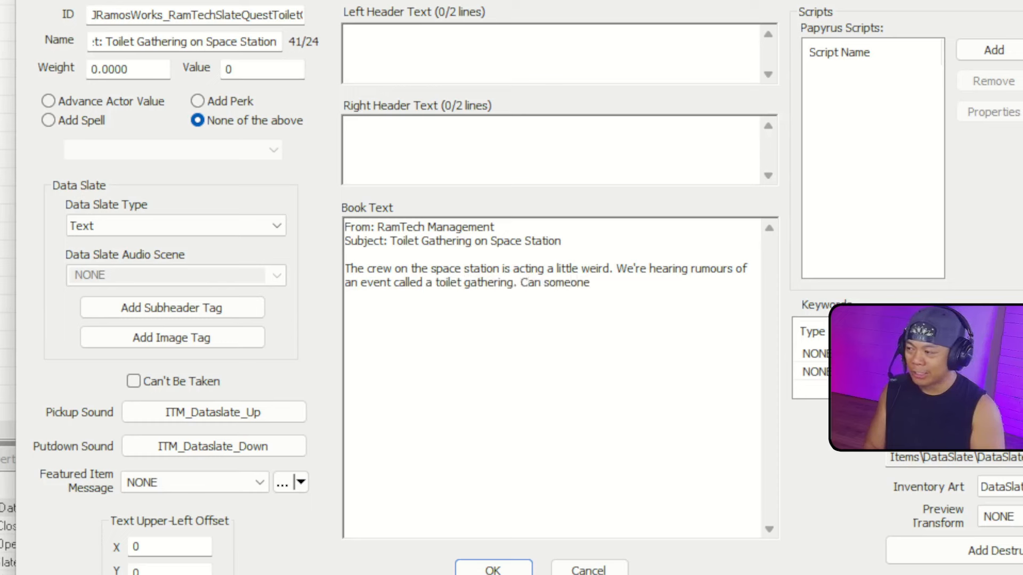
type(" go check on them.")
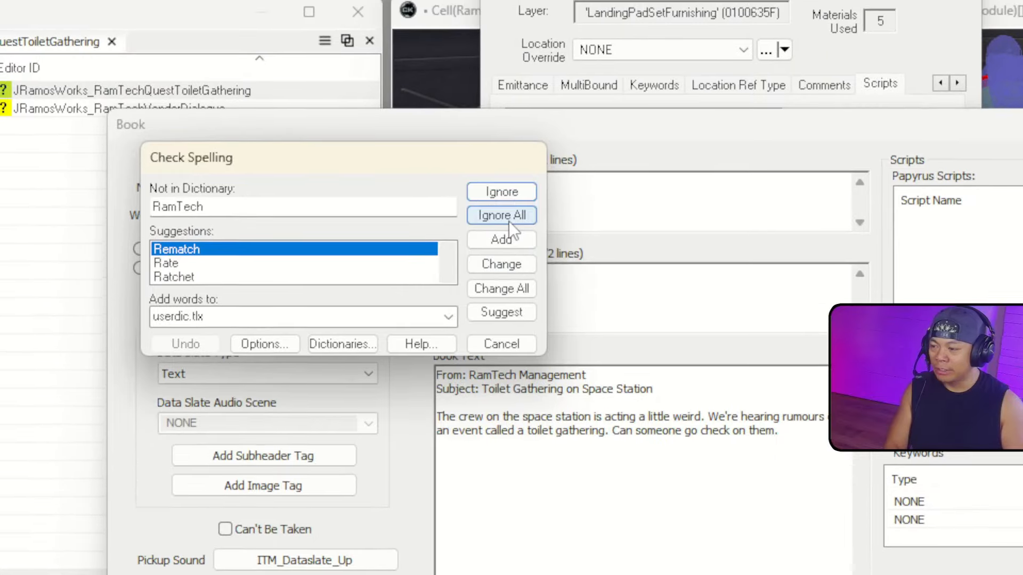
Ignore RamTech and change rumours to rumors in the spelling check, then save the dataslate as a new form.
left_click(509, 221)
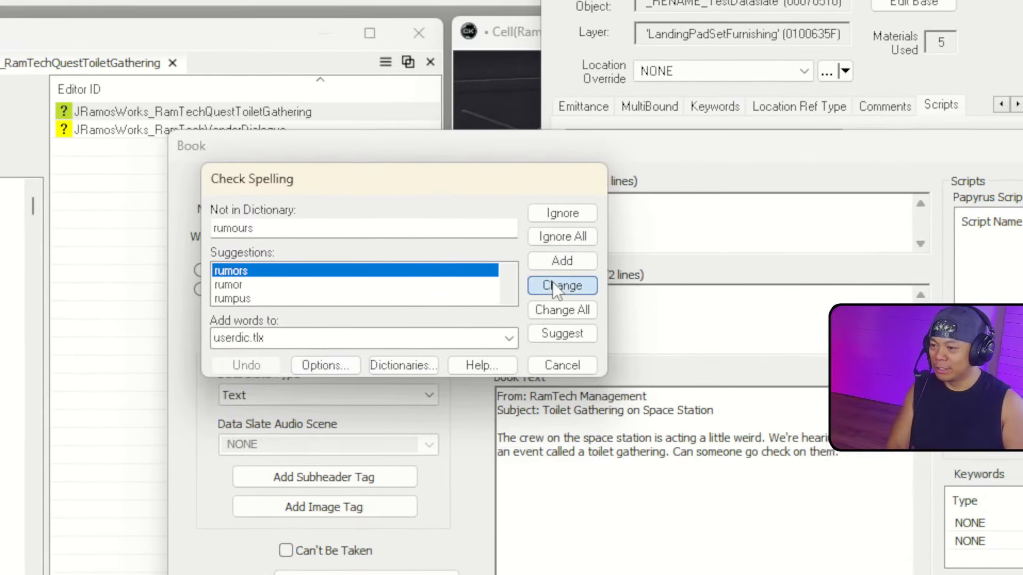
left_click(672, 235)
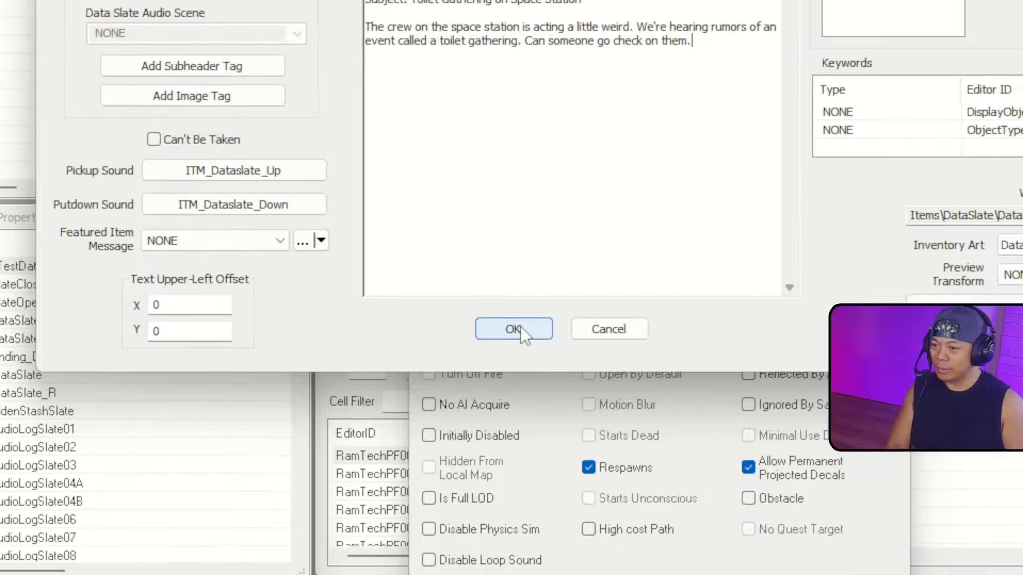
left_click(532, 386)
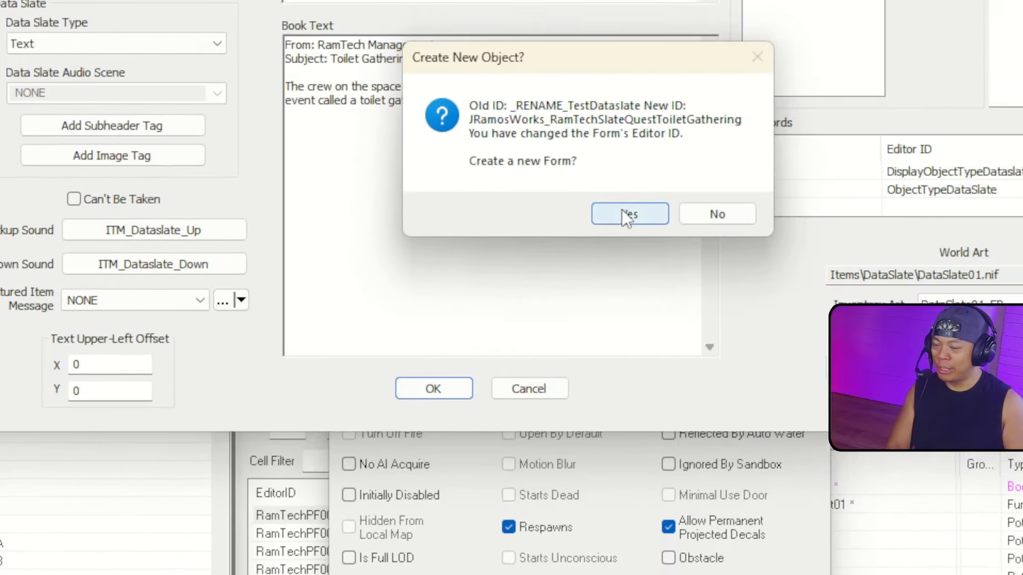
left_click(685, 170)
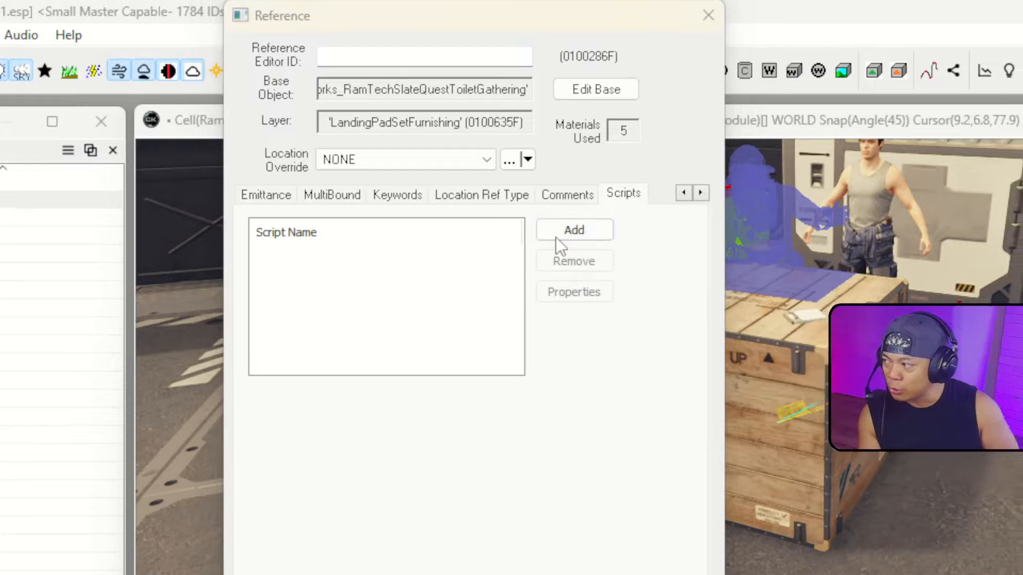
Open the list of scripts for the placed dataslate reference and enlarge it to show more entries and documentation.
left_click(581, 236)
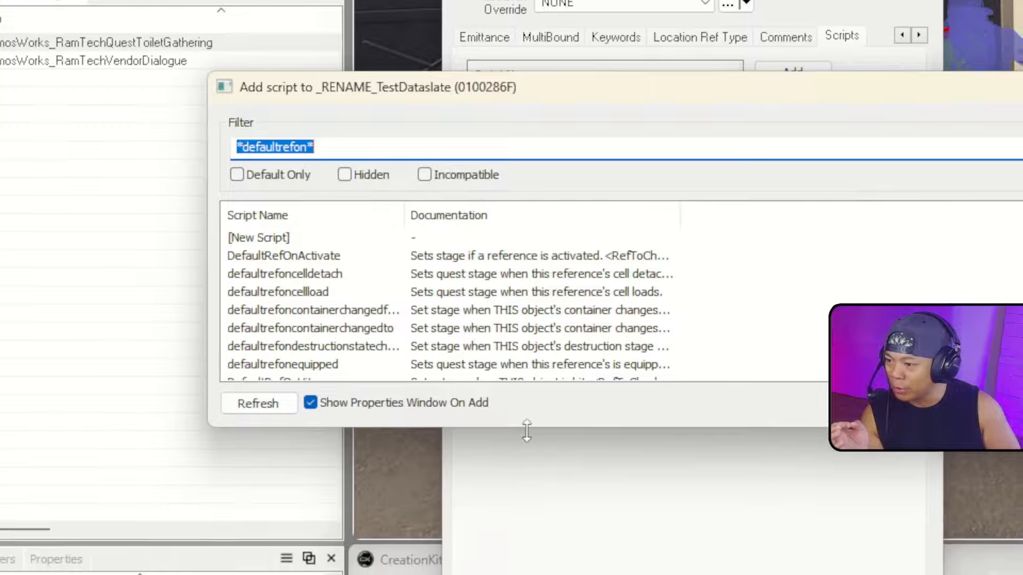
left_click_drag(530, 515, 531, 574)
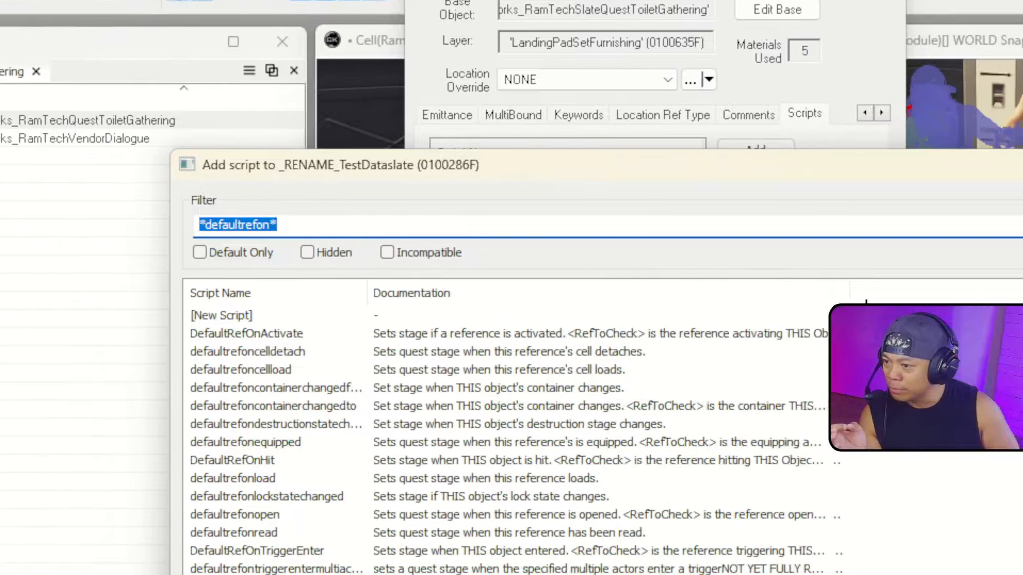
left_click_drag(866, 309, 906, 307)
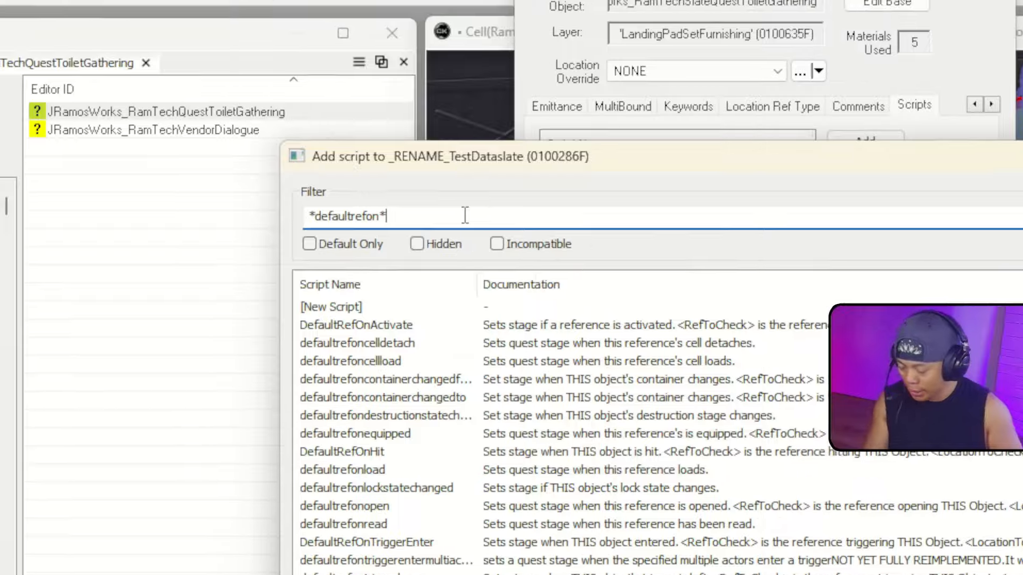
left_click(436, 172)
type("stage")
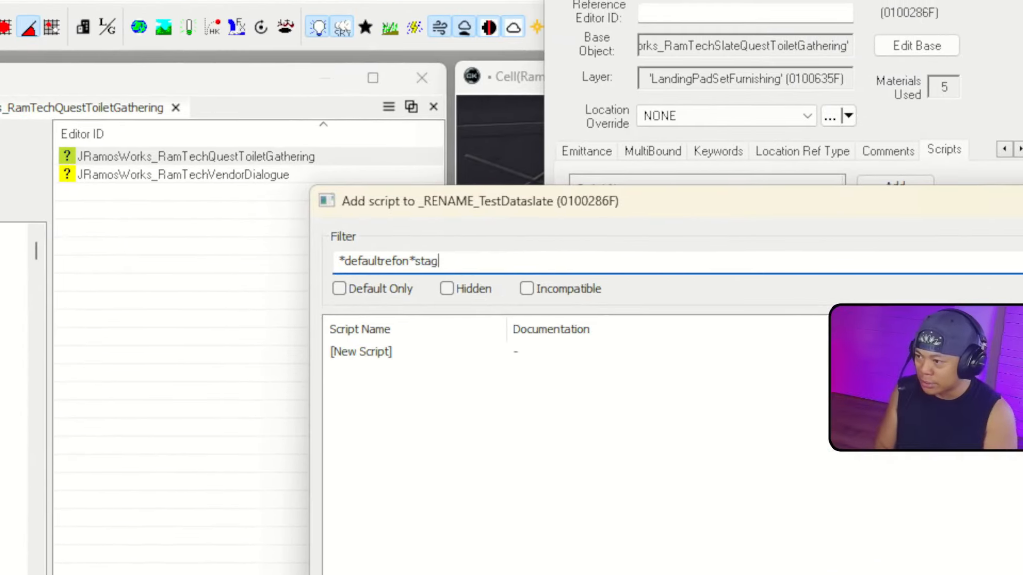
key("BackSpace")
key("BackSpace")
key("BackSpace")
key("BackSpace")
key("BackSpace")
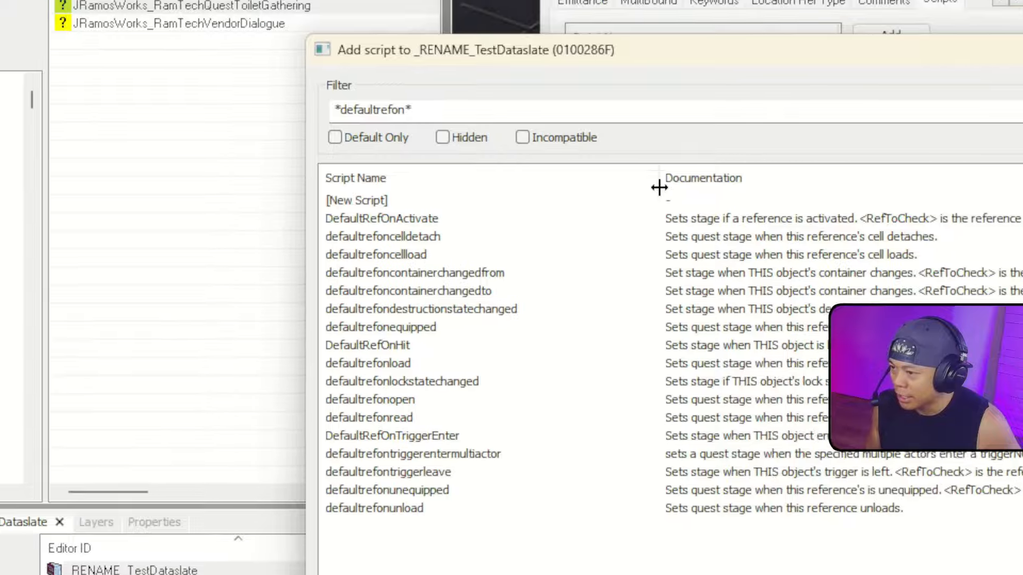
Add the defaultrefoncontainerchangedto script to the dataslate reference and open its properties.
left_click_drag(659, 188, 563, 185)
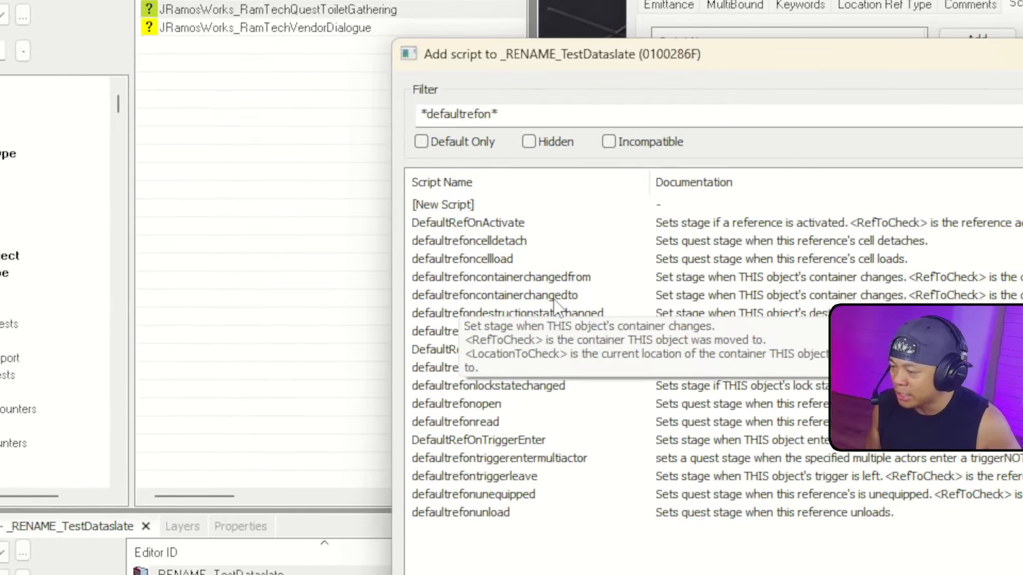
left_click(555, 299)
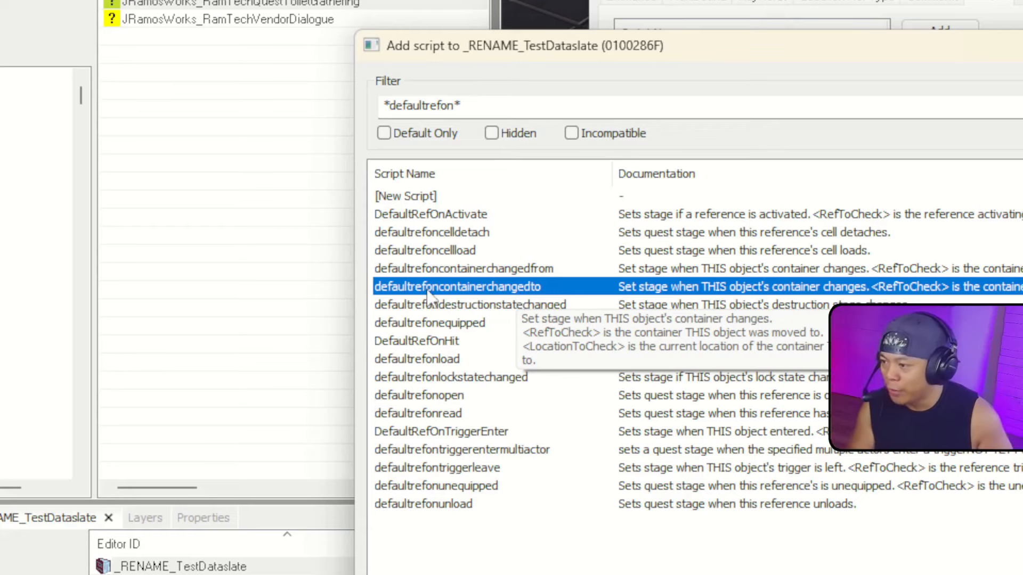
double_click(497, 291)
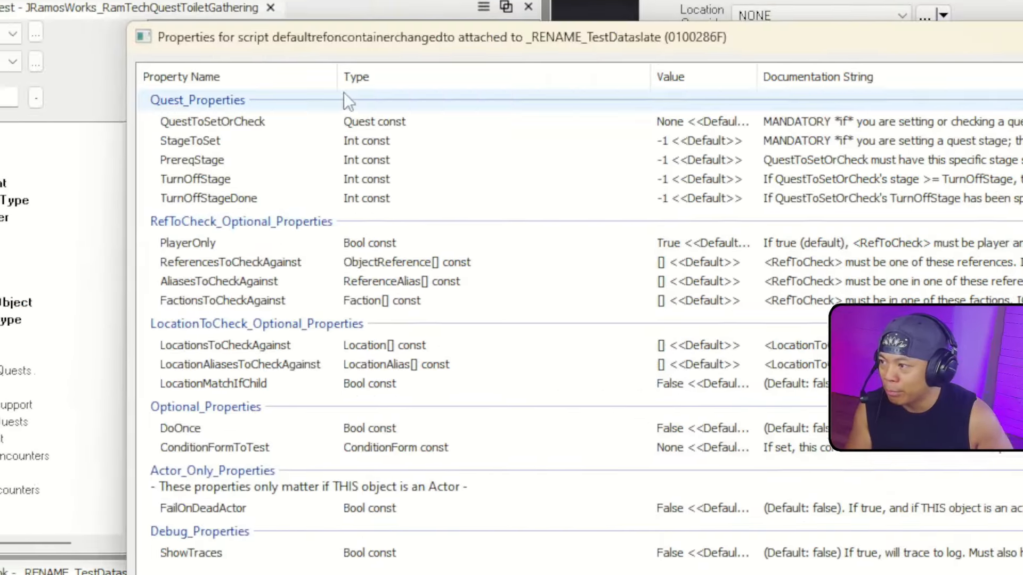
left_click_drag(443, 43, 413, 21)
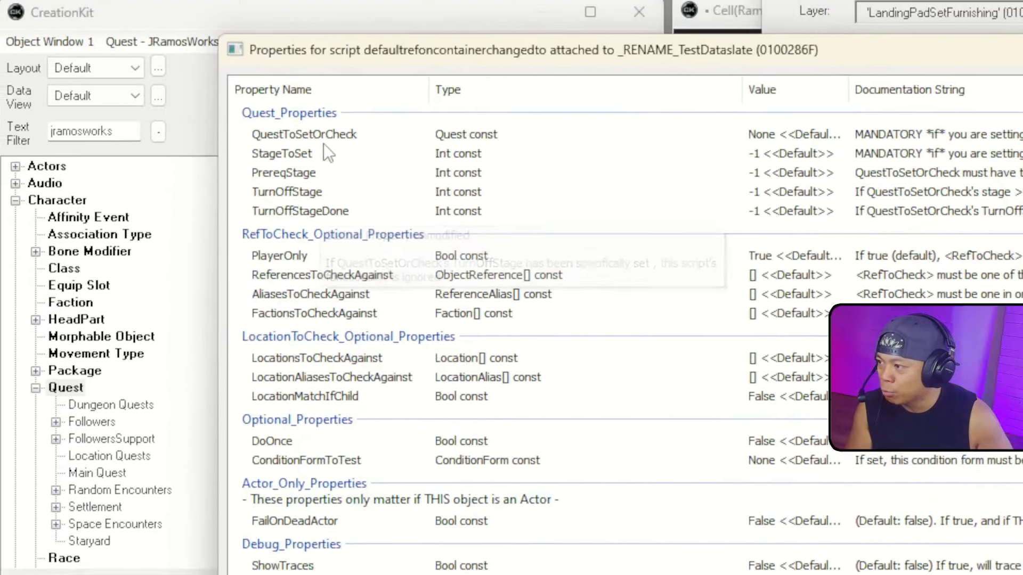
Set the script's QuestToSetOrCheck property to JRamosWorks_RamTechQuestToiletGathering, filtering the available quests by ramtech.
left_click(364, 86)
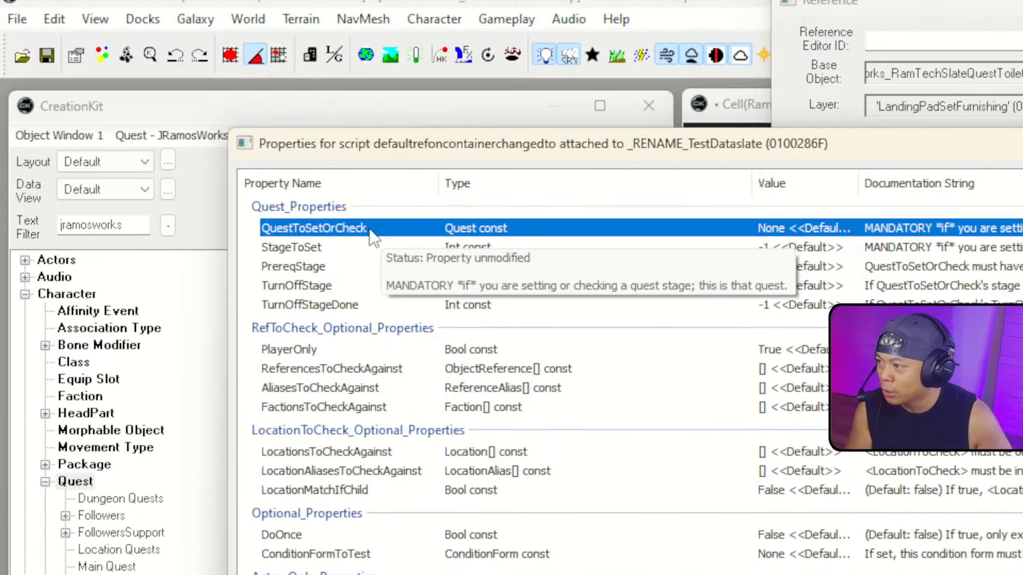
double_click(369, 219)
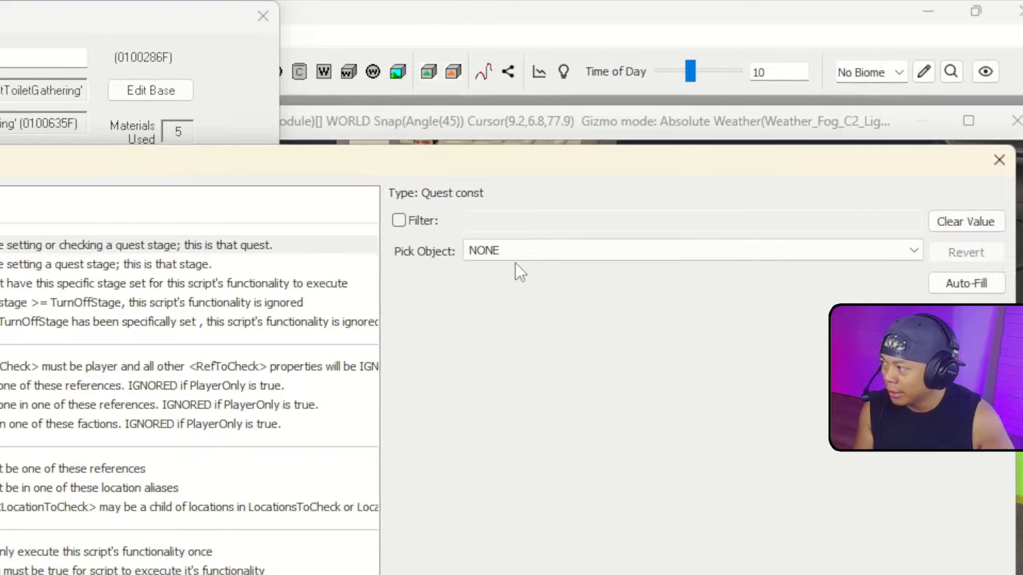
left_click(515, 252)
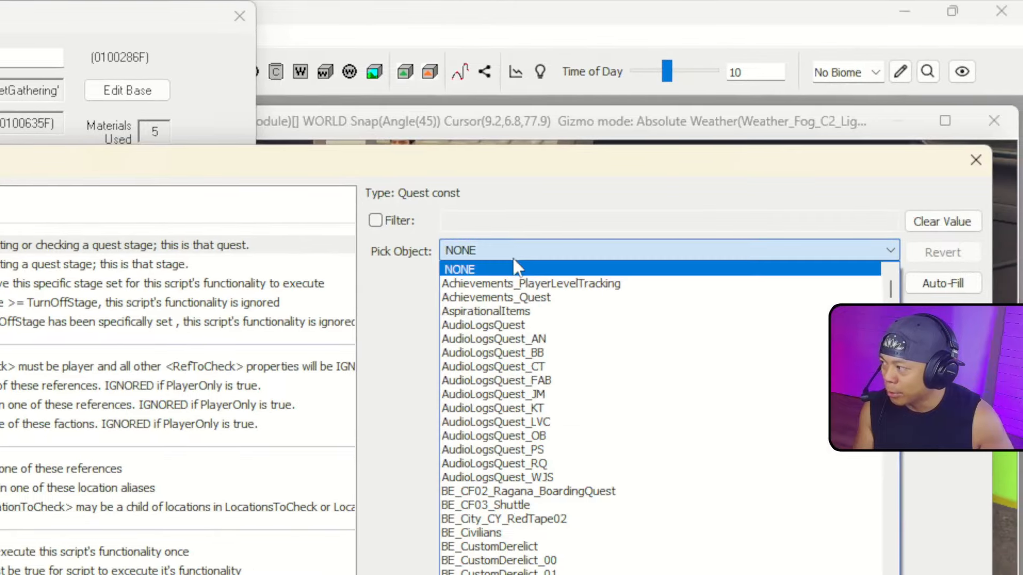
left_click(516, 266)
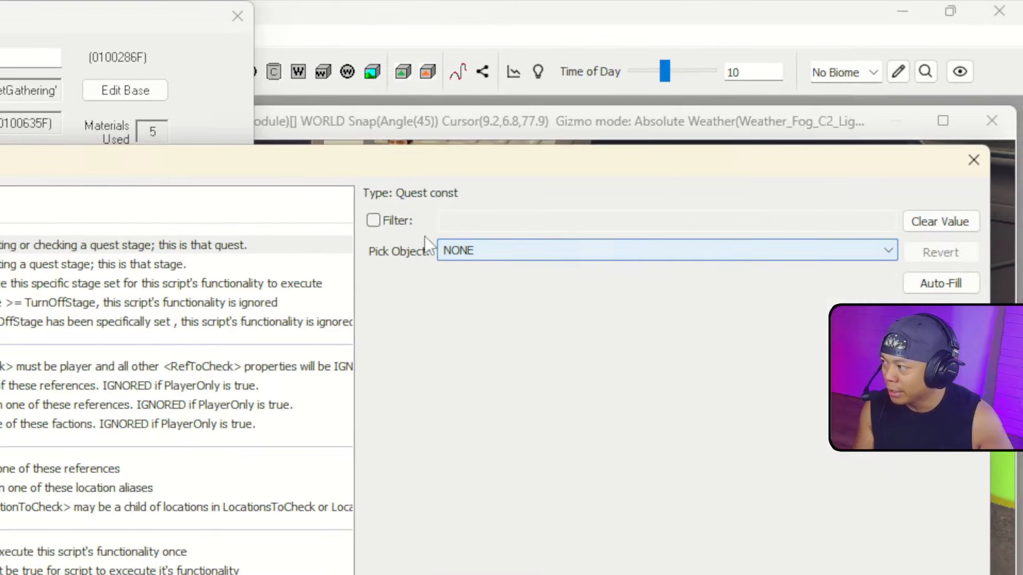
left_click(373, 220)
left_click(482, 225)
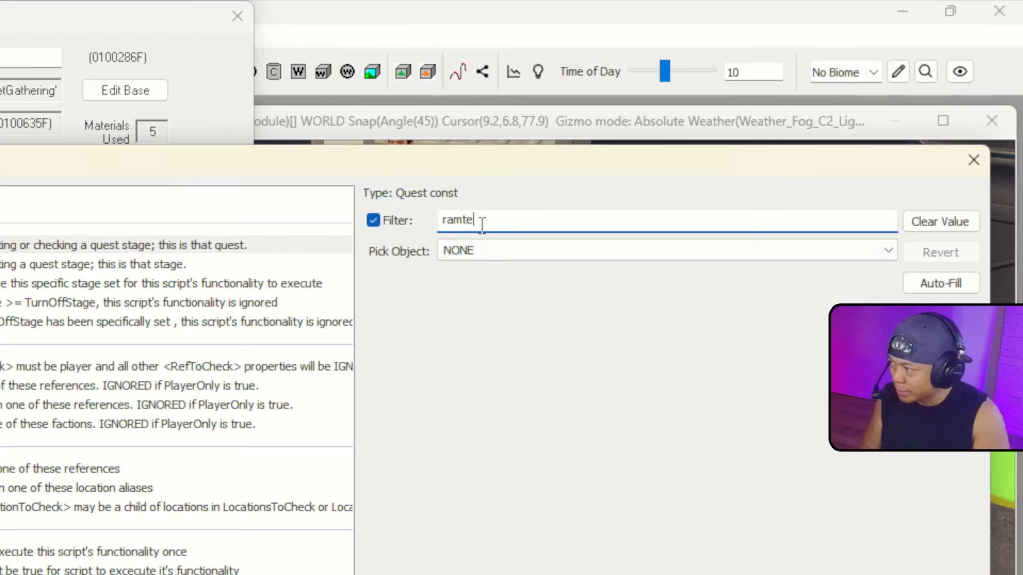
left_click(487, 250)
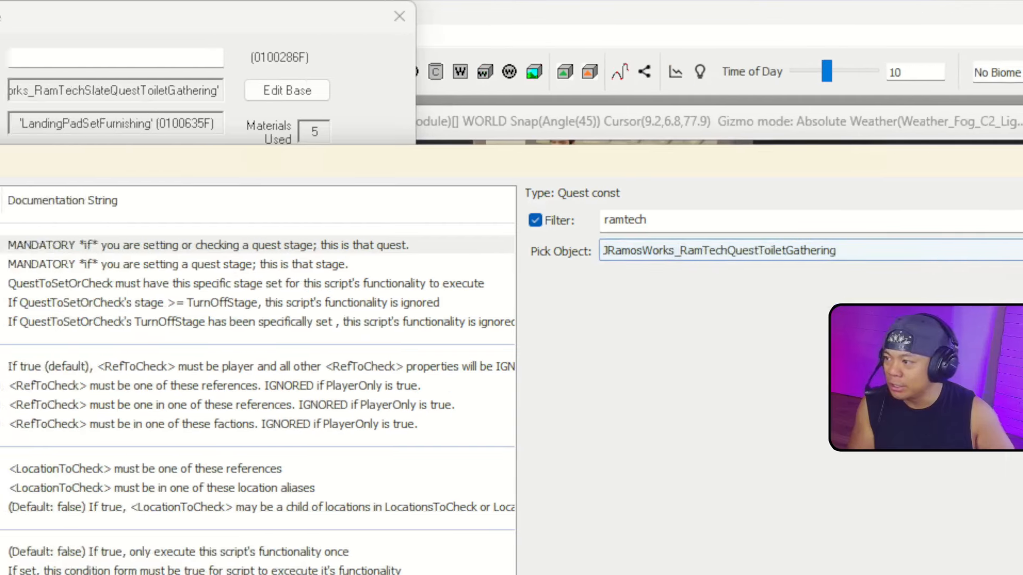
Set the script's StageToSet property to 10.
left_click(152, 266)
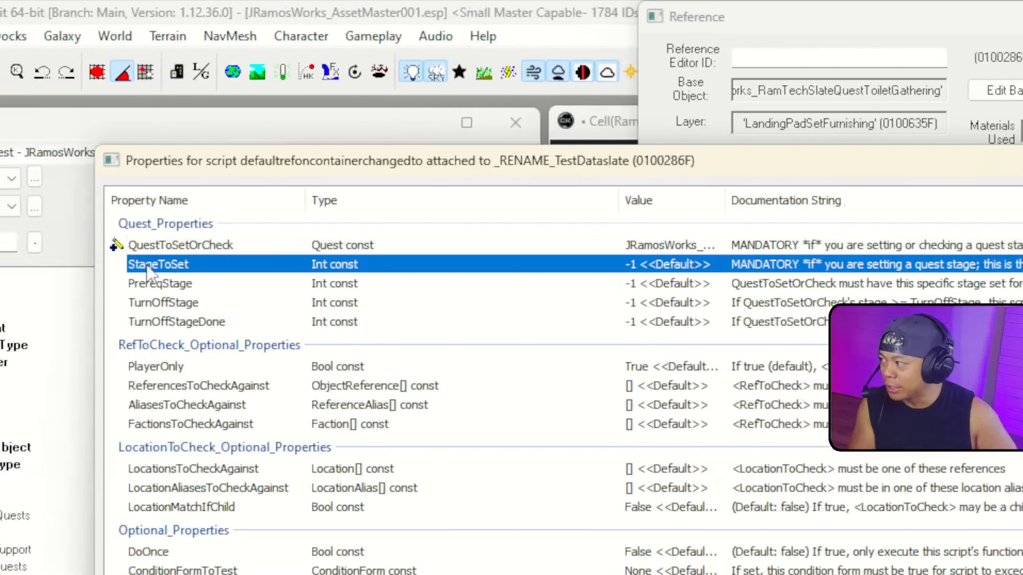
double_click(248, 266)
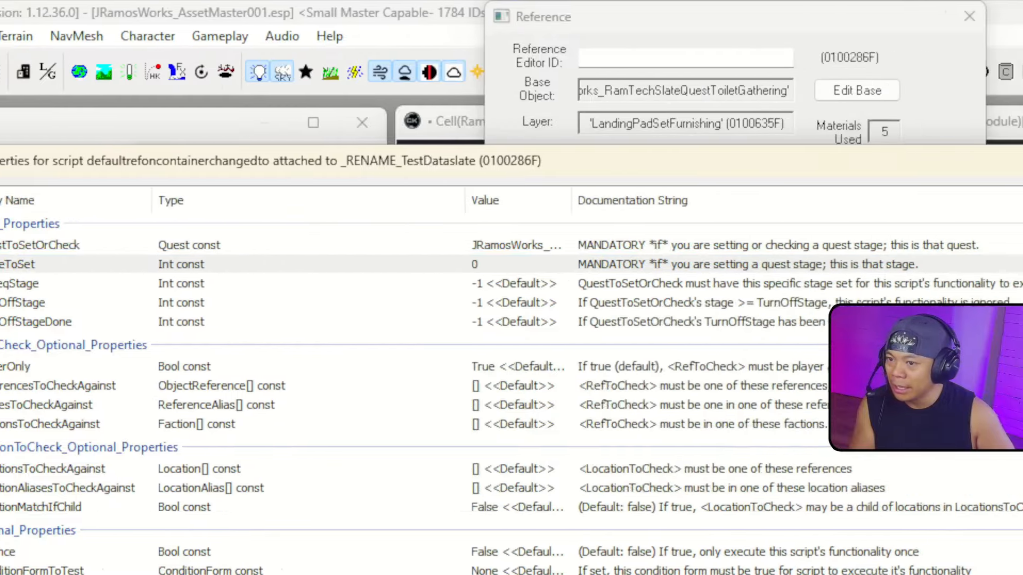
type("10")
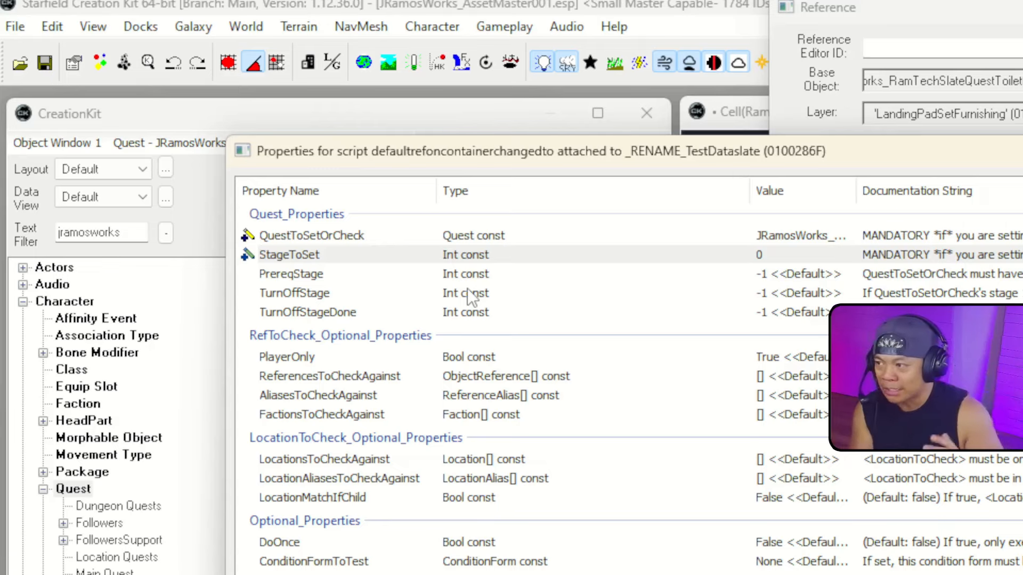
Review the PrereqStage, TurnOffStage and TurnOffStageDone properties without changing them, and accept the script's properties.
left_click(342, 279)
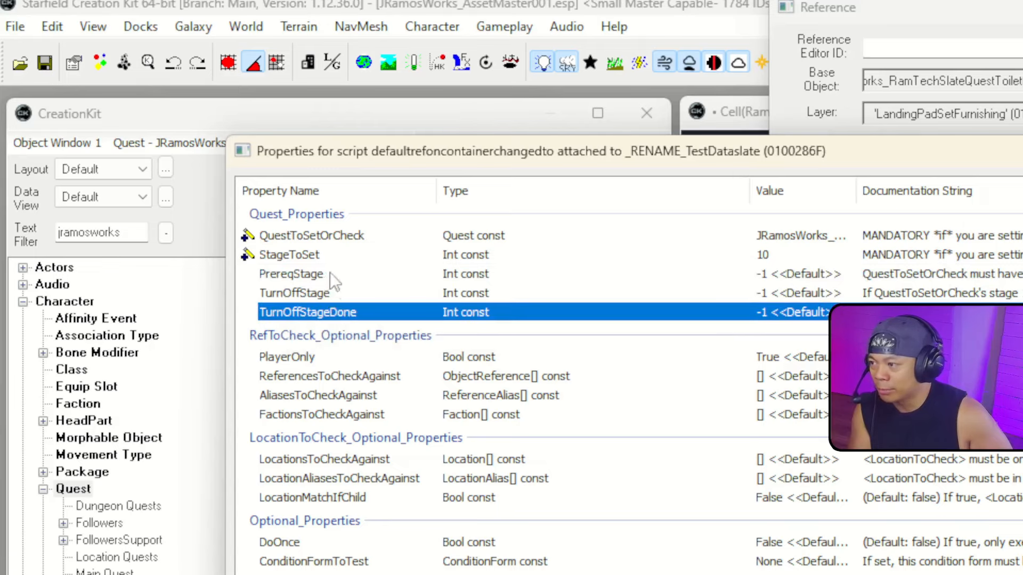
left_click(302, 294)
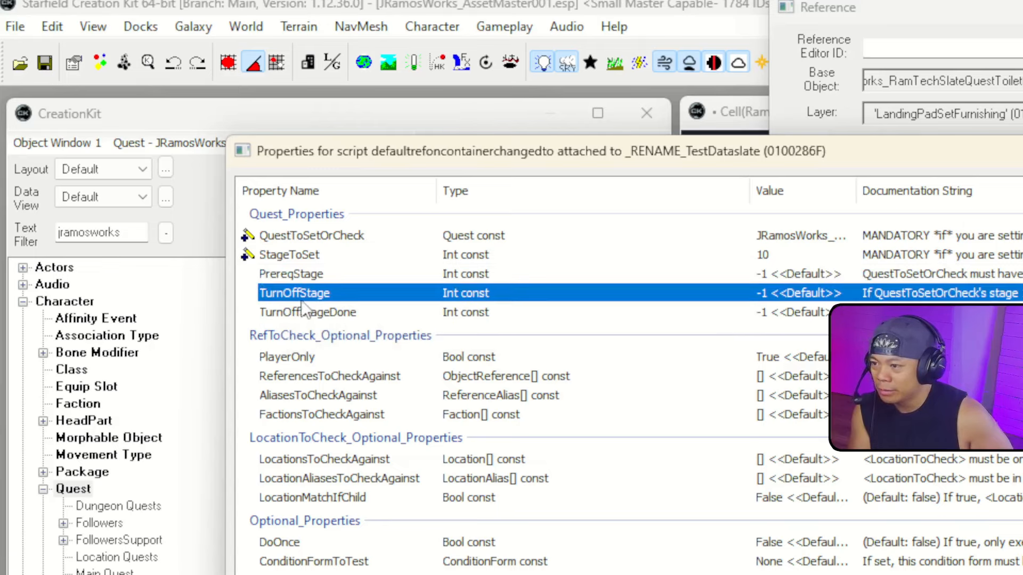
left_click(312, 297)
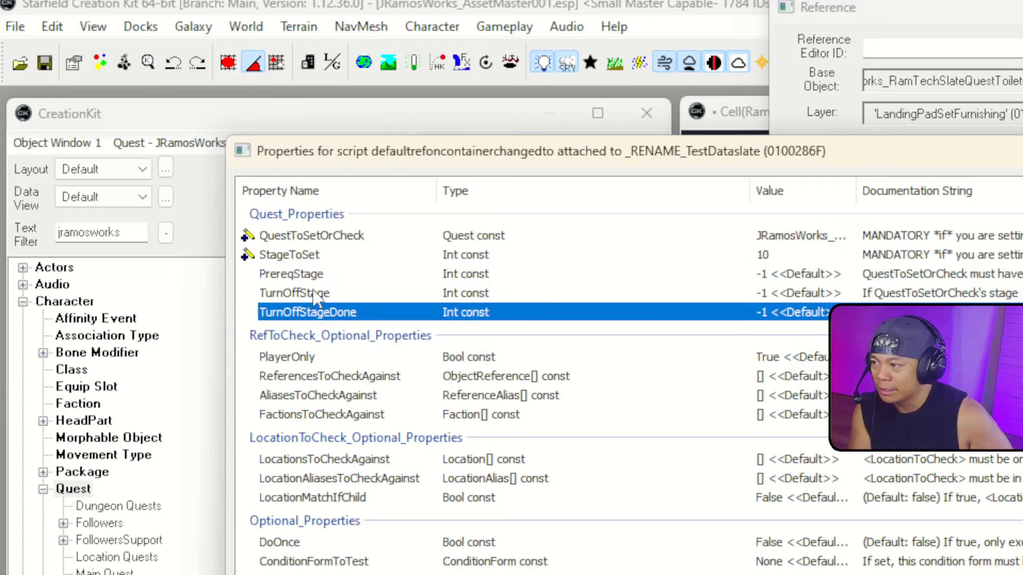
left_click(318, 295)
left_click(324, 309)
left_click(333, 300)
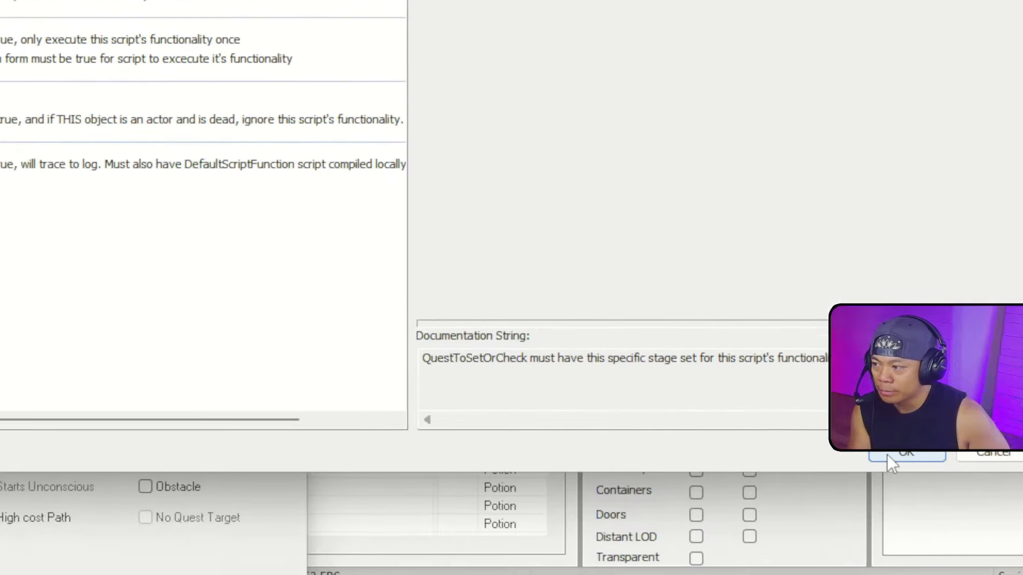
left_click(979, 551)
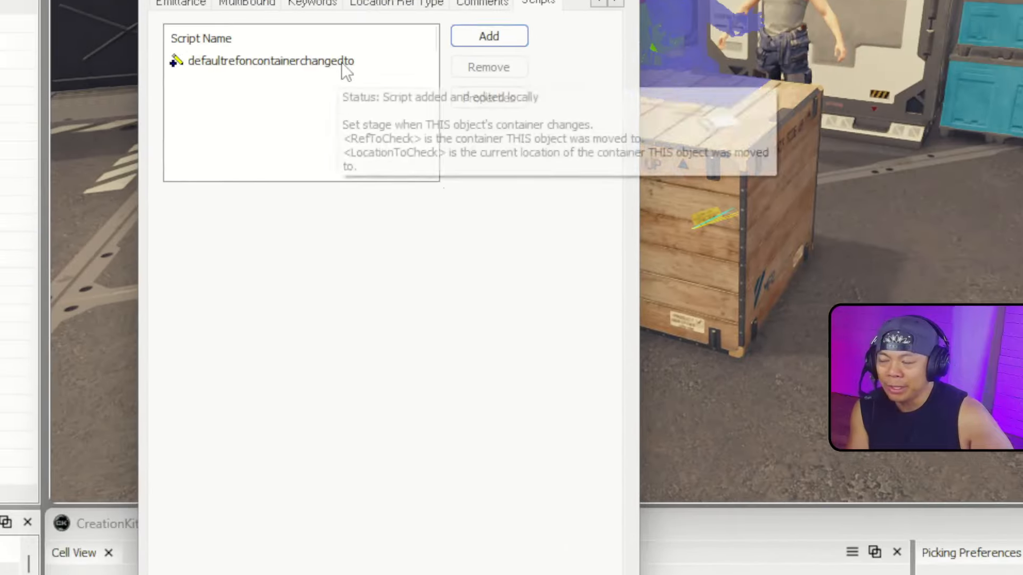
Reopen the attached script's properties, turn PlayerOnly on, and save the script and the dataslate reference.
double_click(341, 63)
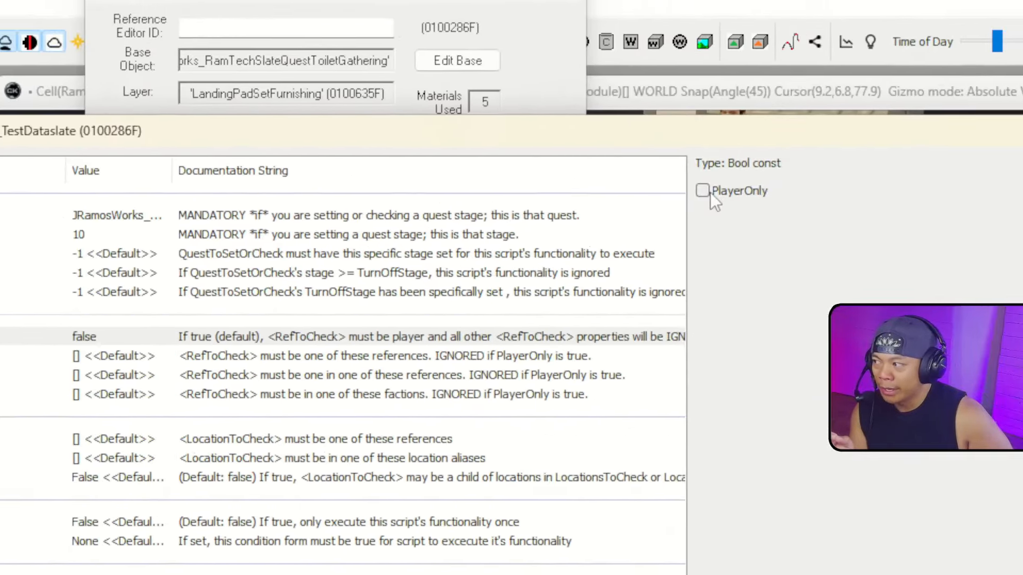
left_click(631, 203)
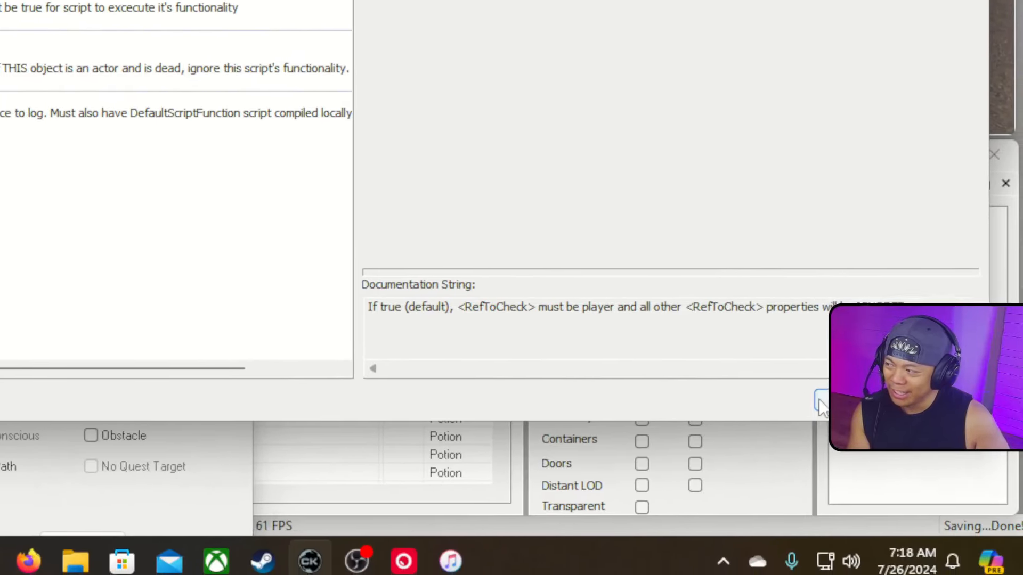
left_click(821, 404)
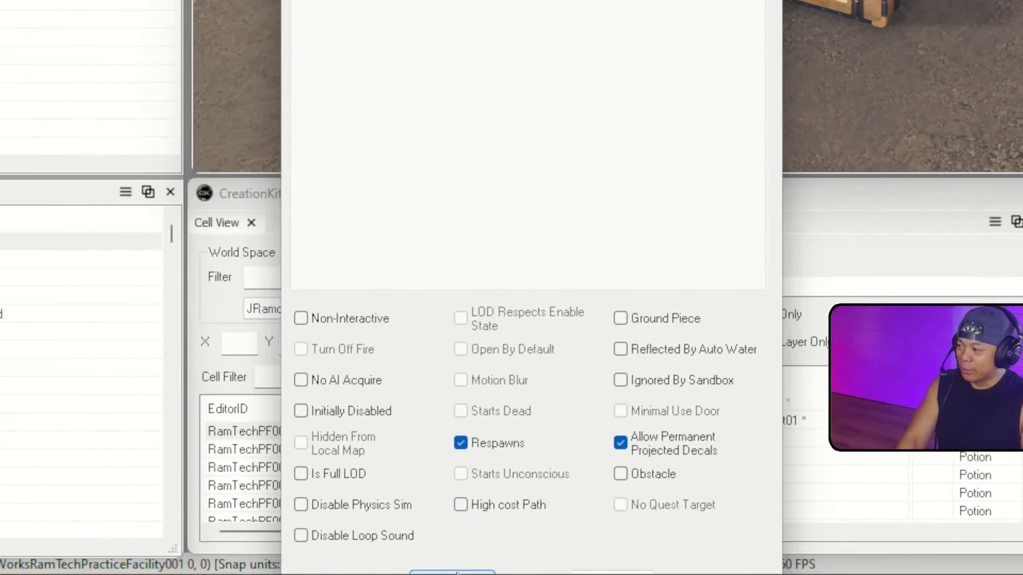
left_click(454, 573)
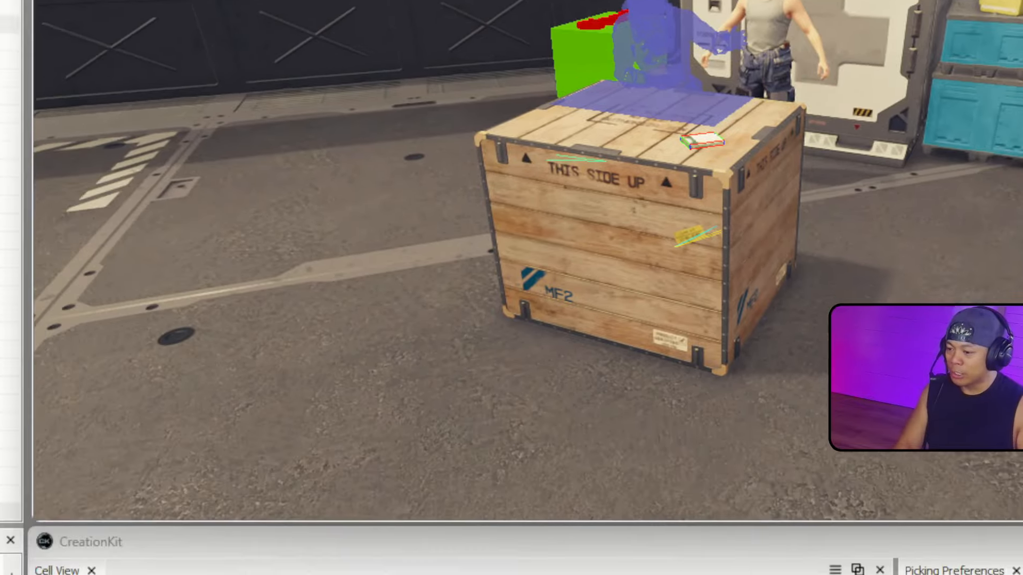
Switch the cell list's world space to ShipCell.
left_click(413, 522)
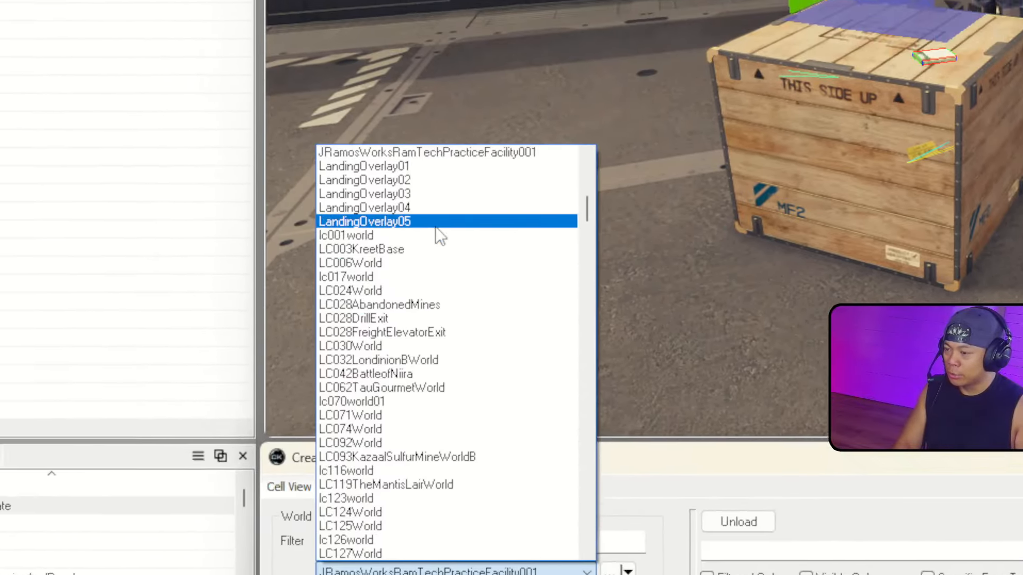
scroll(395, 200, "up", 9)
scroll(494, 270, "up", 4)
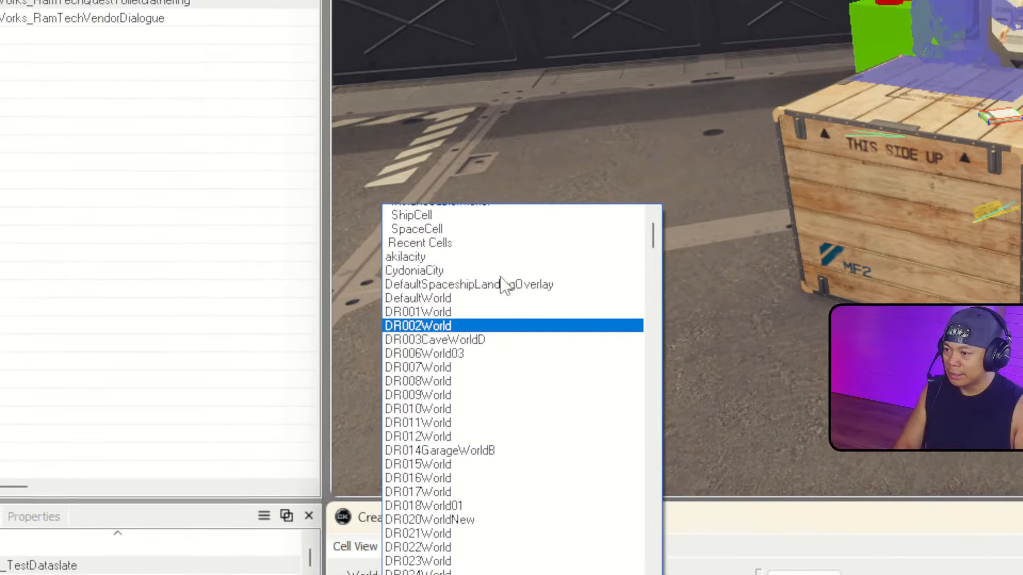
left_click(486, 267)
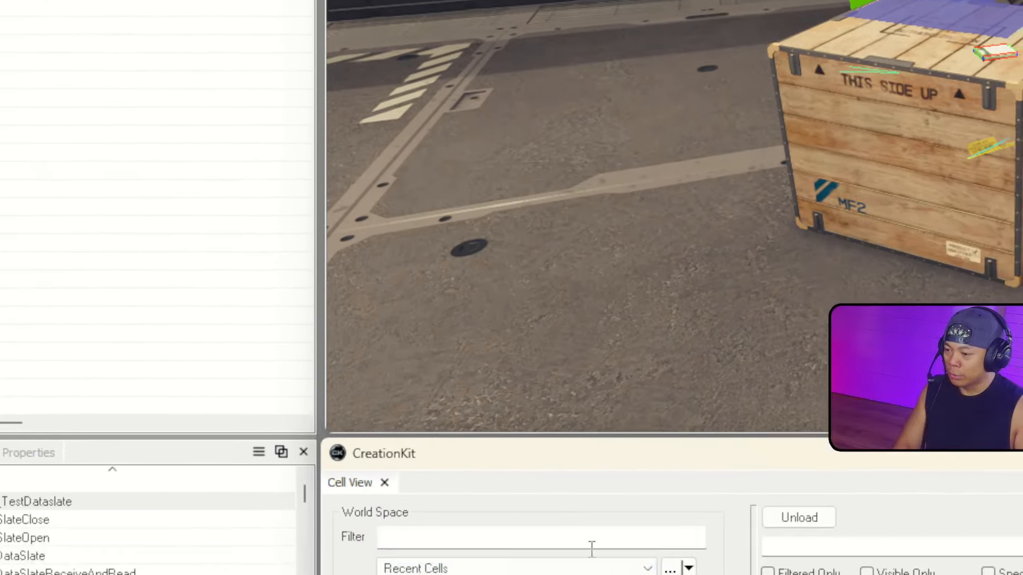
left_click(586, 567)
scroll(486, 142, "up", 2)
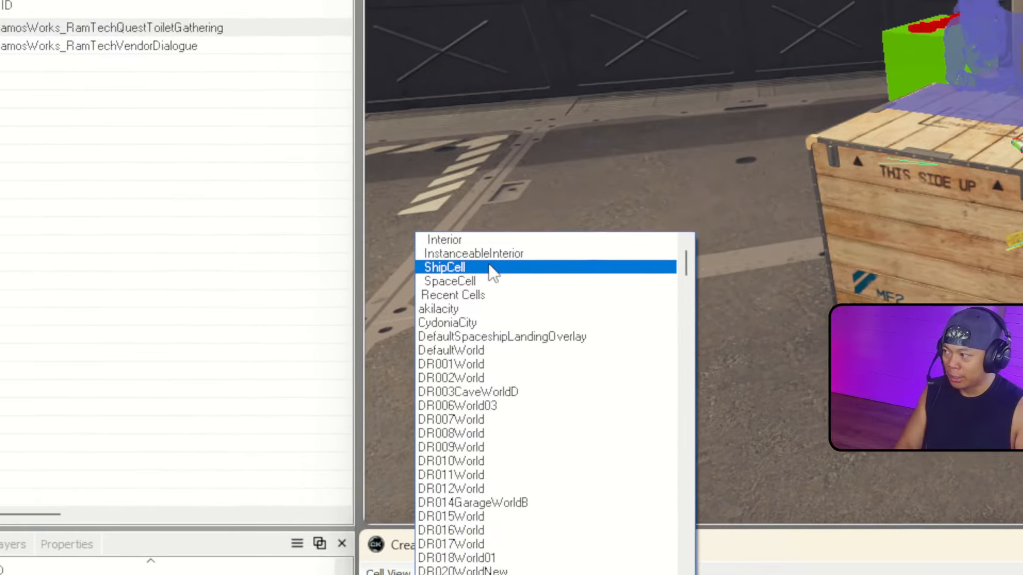
left_click(452, 194)
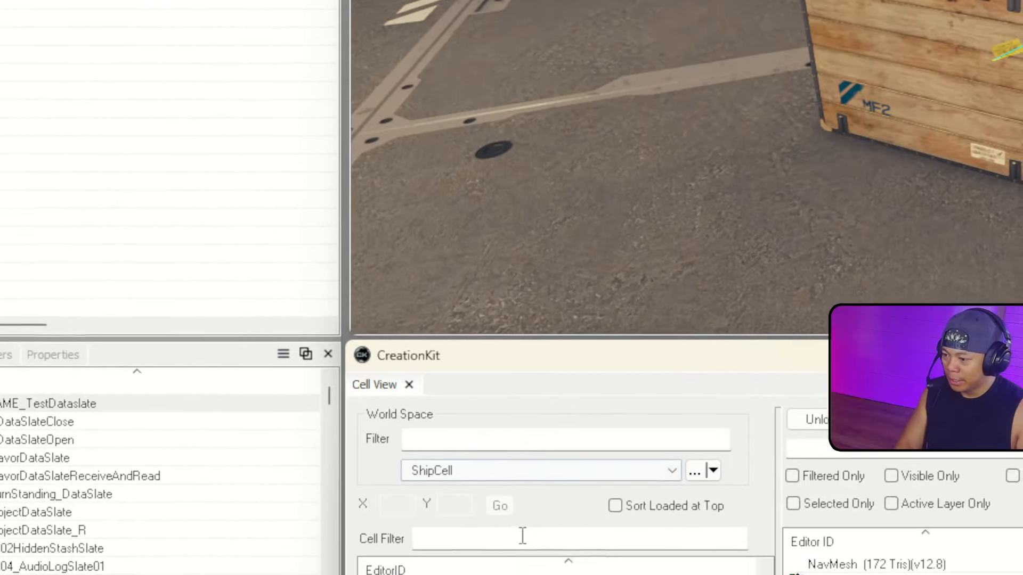
Filter the cells by jramosworks and load JRamosWorksRamTechSpaceStationCopernicusIVCreatedInterior001.
left_click(520, 538)
type("jramosworks")
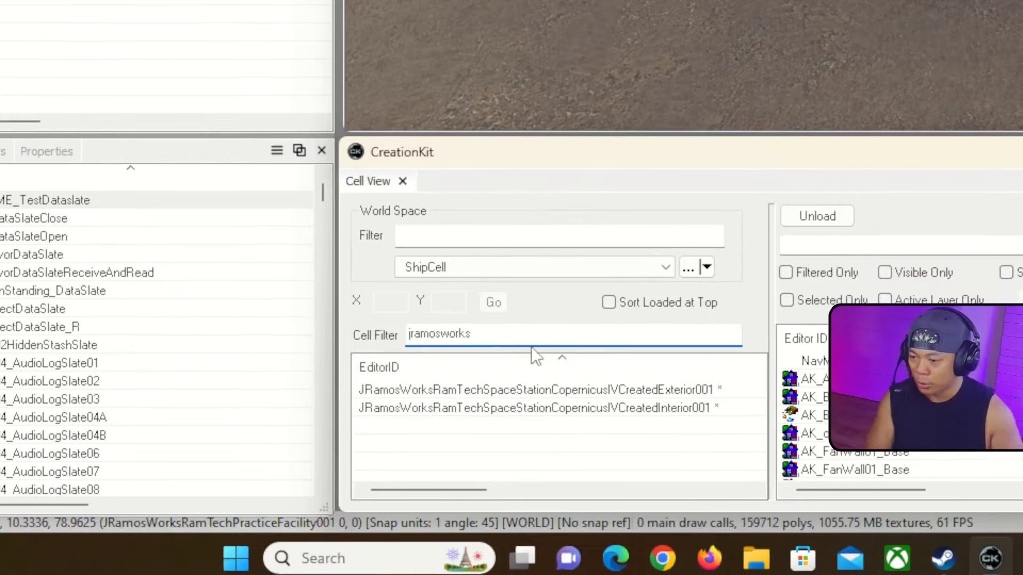
left_click(714, 413)
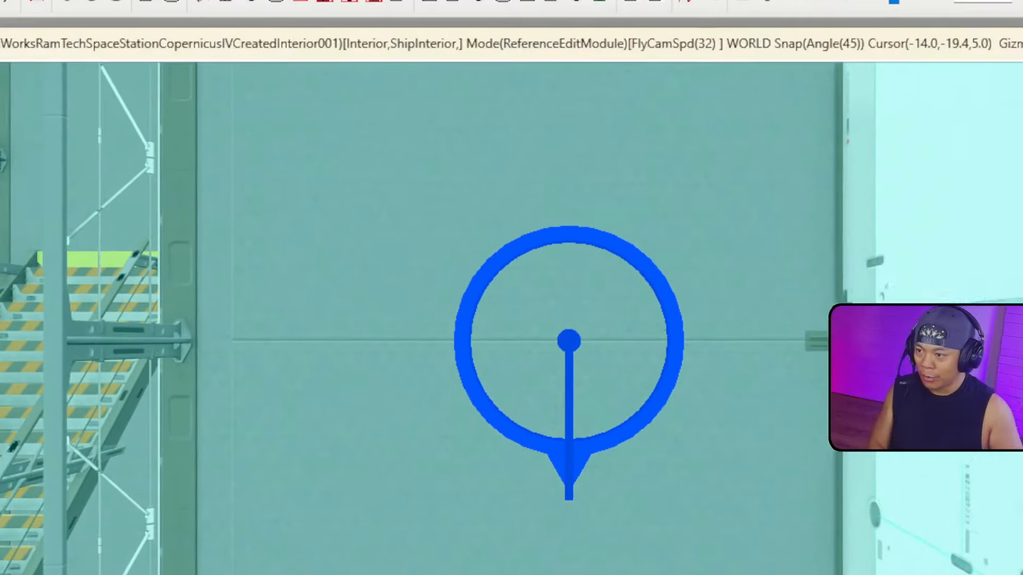
Bring the station interior's entry area into view and filter the second object window by defaultsetstage.
scroll(592, 21, "down", 8)
middle_click_drag(592, 21, 533, 58, "shift")
mouse_move(532, 341)
middle_mouse_down("shift")
mouse_move(618, 330)
mouse_move(511, 362)
mouse_move(522, 320)
mouse_move(511, 330)
mouse_move(586, 341)
mouse_move(458, 287)
mouse_move(480, 331)
mouse_move(533, 299)
mouse_move(661, 341)
mouse_move(511, 277)
mouse_move(459, 234)
mouse_move(511, 266)
mouse_move(660, 319)
middle_mouse_up("shift")
scroll(512, 331, "up", 4)
scroll(512, 330, "up", 3)
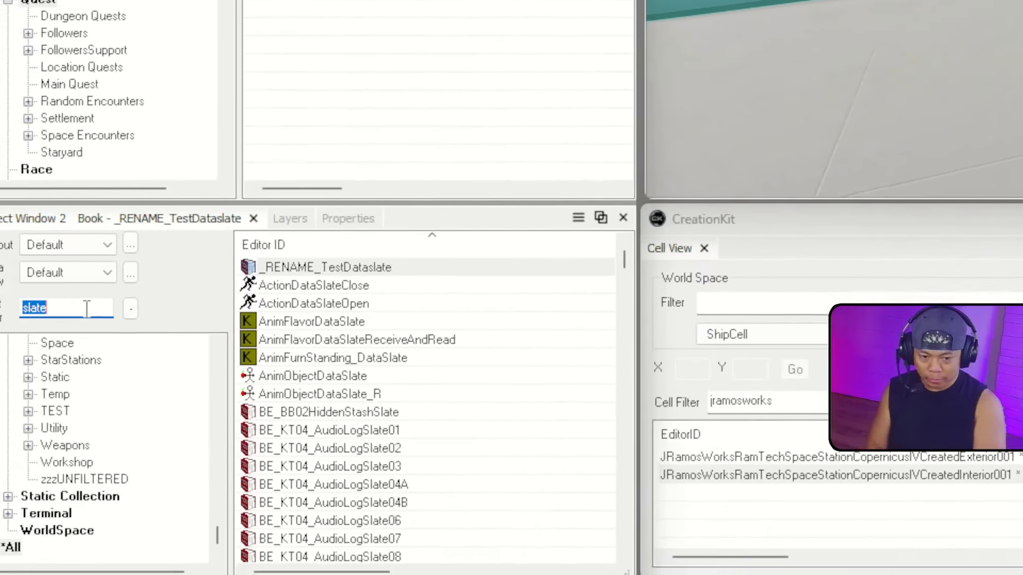
type("defau")
key("BackSpace")
key("BackSpace")
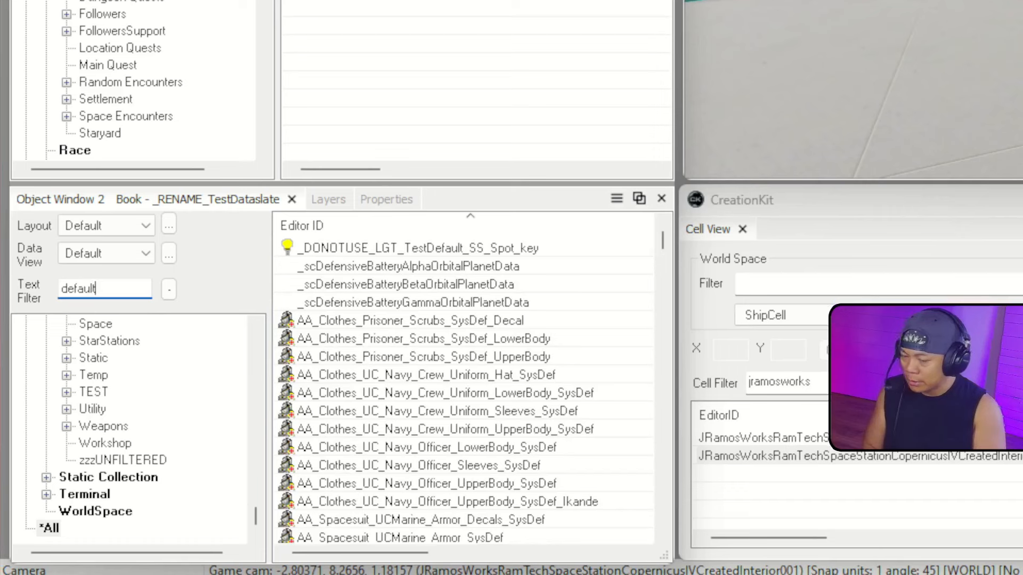
type("aultstage")
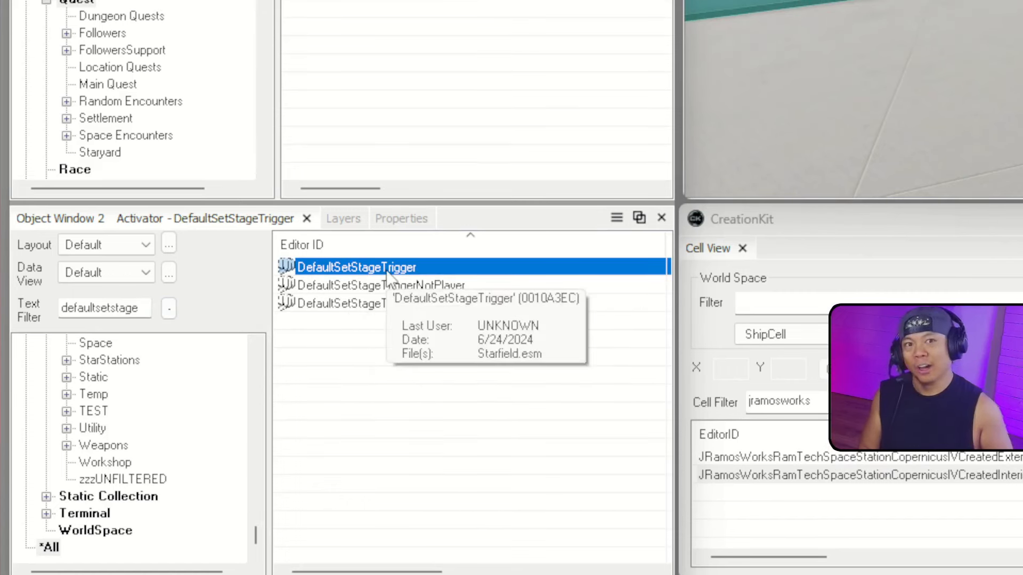
Place a DefaultSetStageTriggerPlayerOnly activator on the station interior floor in front of the blue marker.
left_click(347, 303)
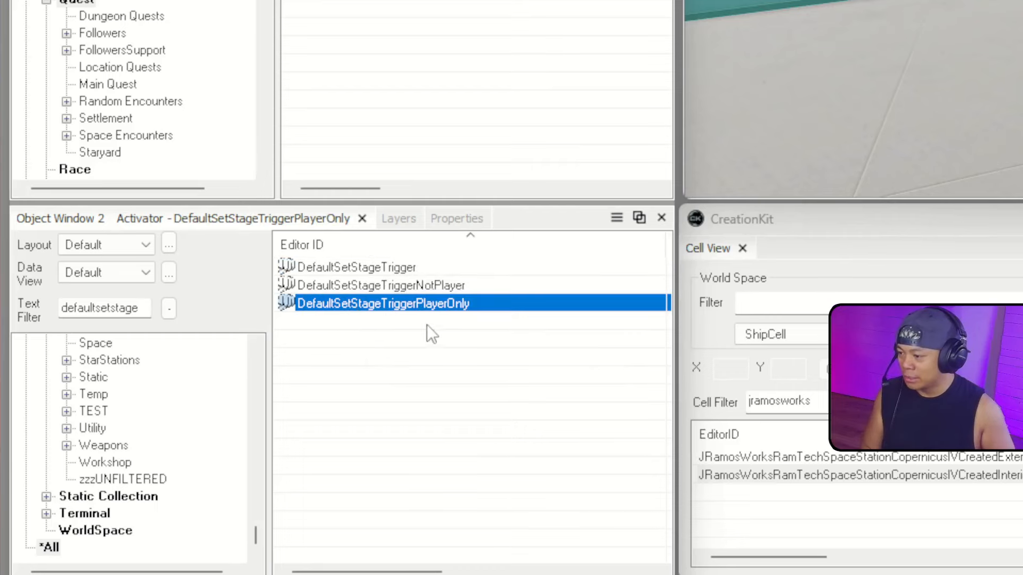
left_click_drag(461, 315, 727, 209)
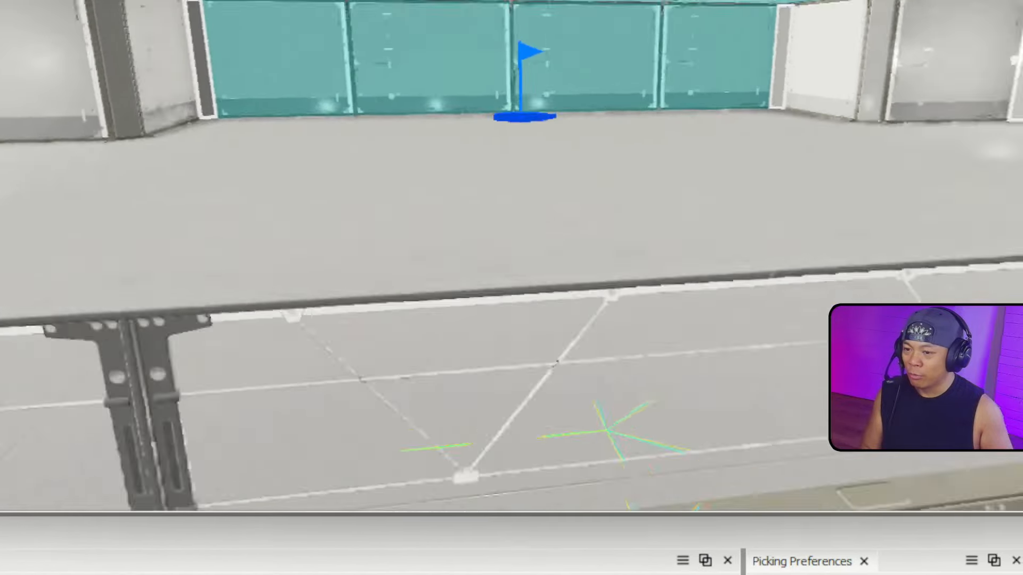
key("shift")
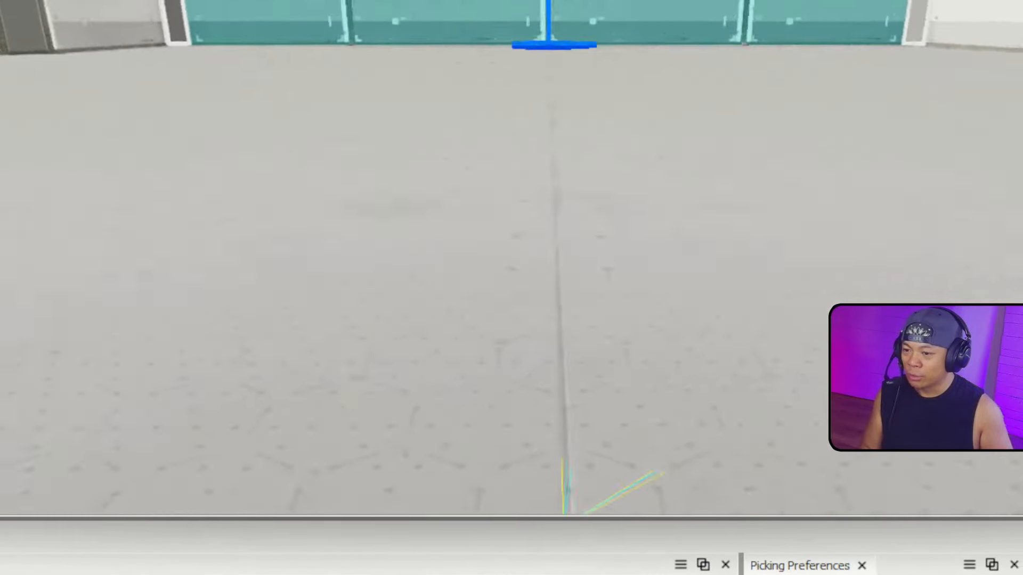
Widen the placed trigger box on both sides so it spans the floor in front of the round door.
key("shift")
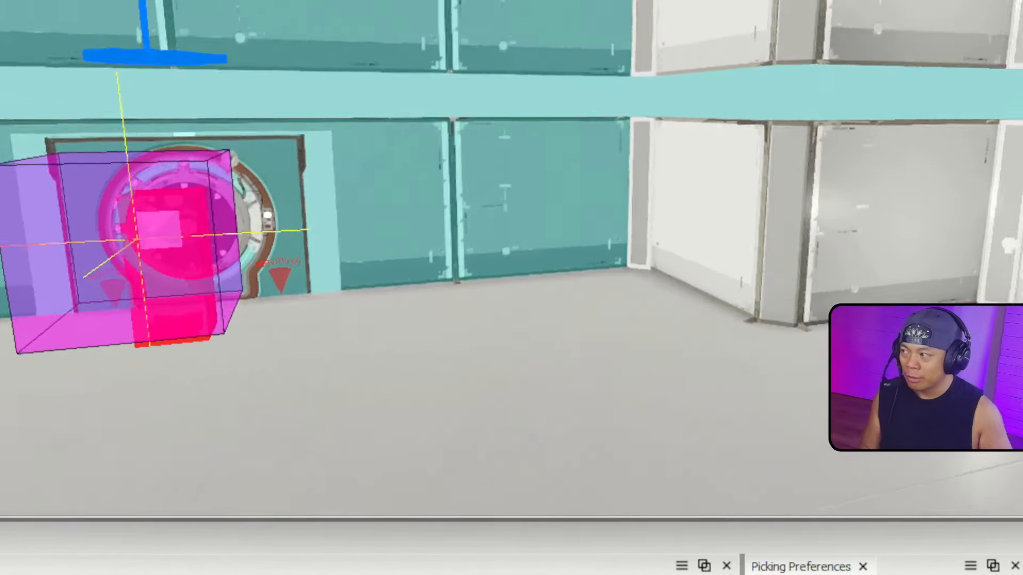
key("w")
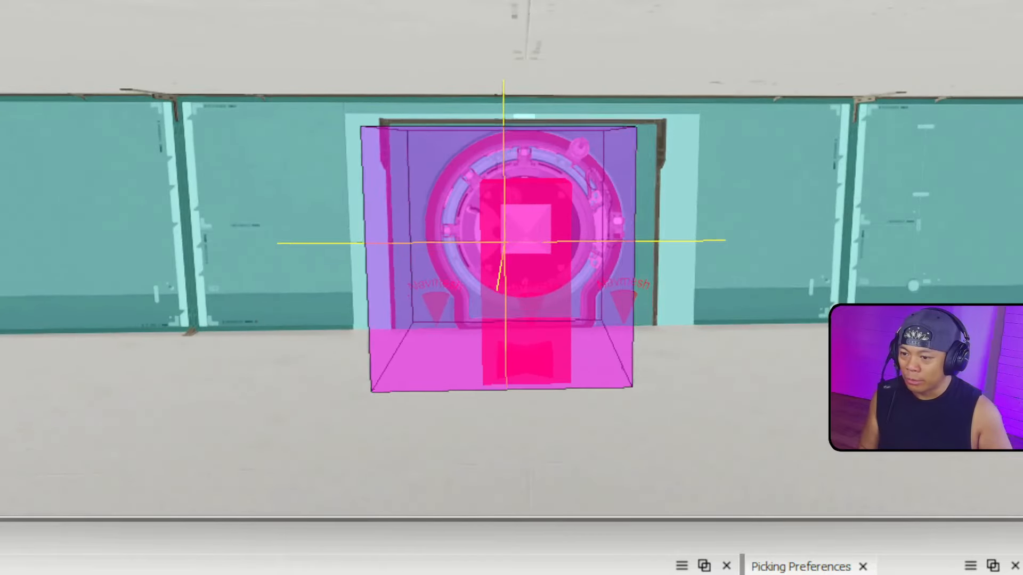
middle_click_drag(520, 246, 535, 261)
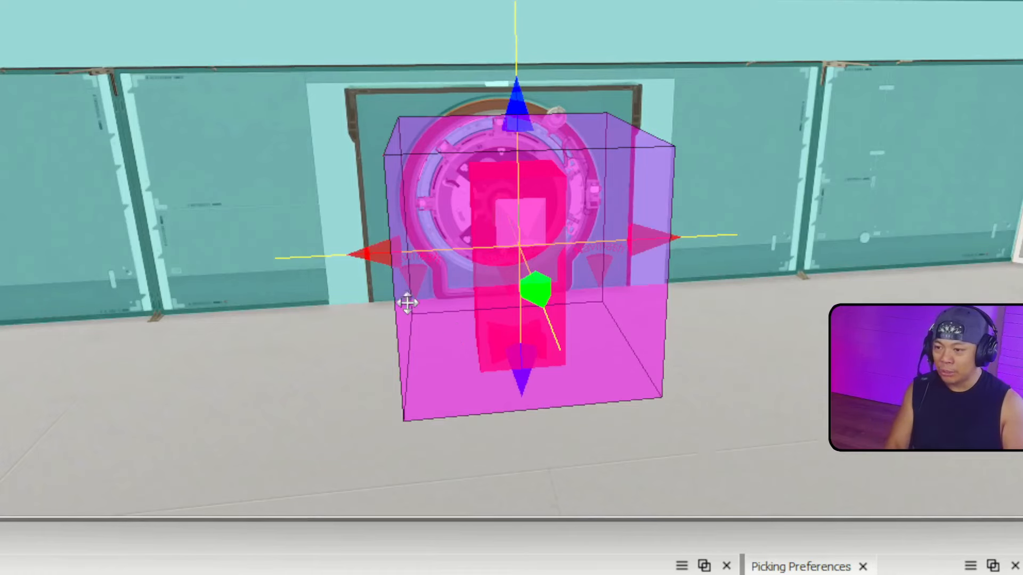
left_click_drag(283, 251, 160, 258)
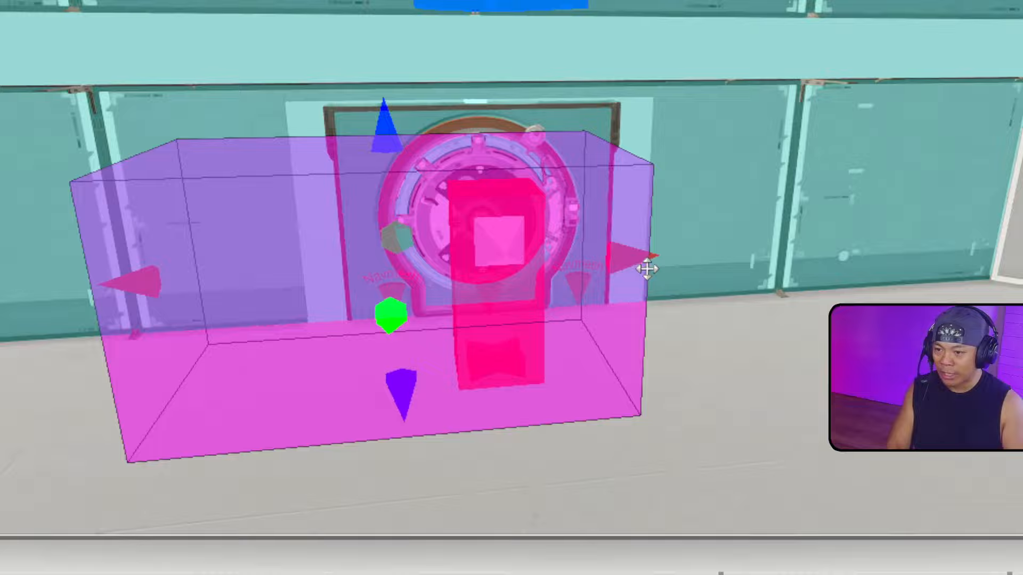
left_click_drag(670, 240, 743, 237)
left_click_drag(630, 272, 727, 273)
Extend the trigger box's end further along the wall past the round door and check its coverage from the side.
middle_click_drag(629, 273, 558, 265)
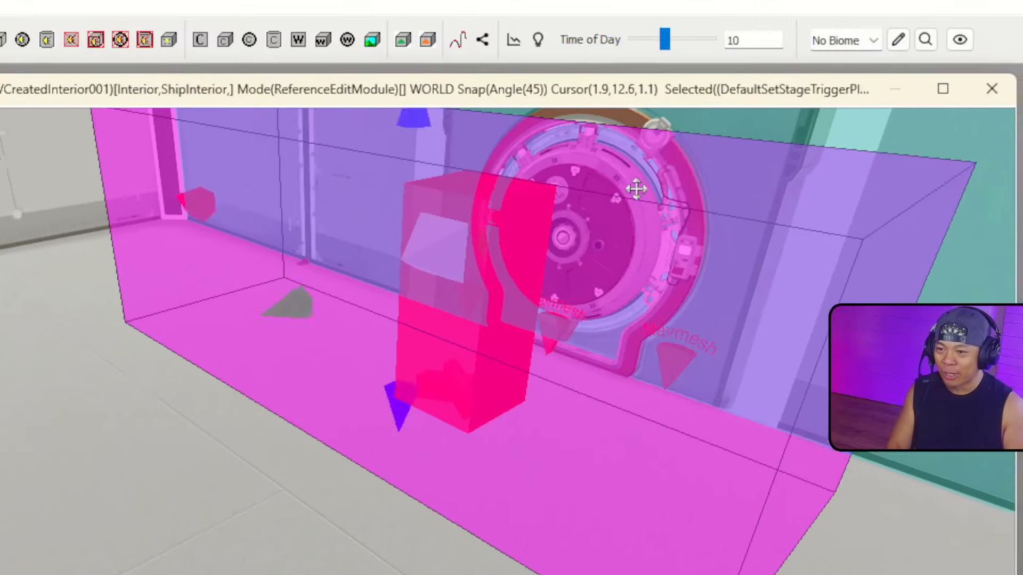
left_click_drag(767, 133, 826, 154)
left_click_drag(429, 302, 403, 299)
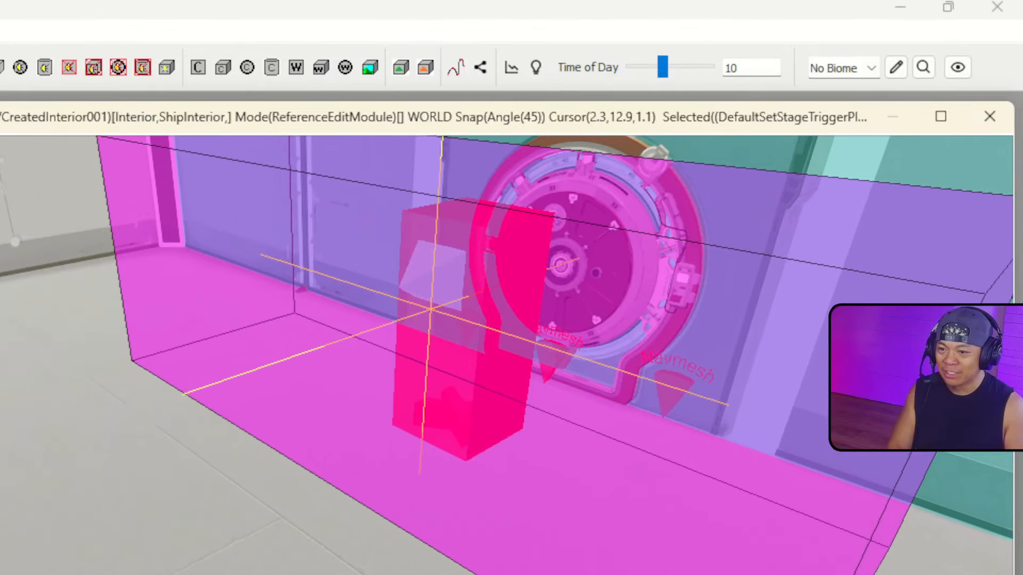
middle_click_drag(602, 255, 782, 260)
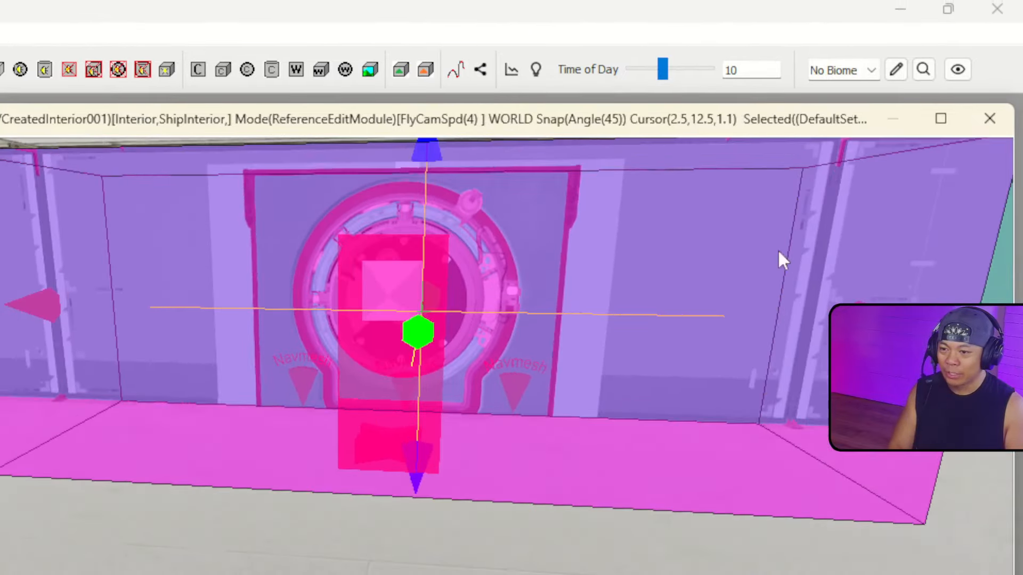
middle_click_drag(395, 309, 581, 301)
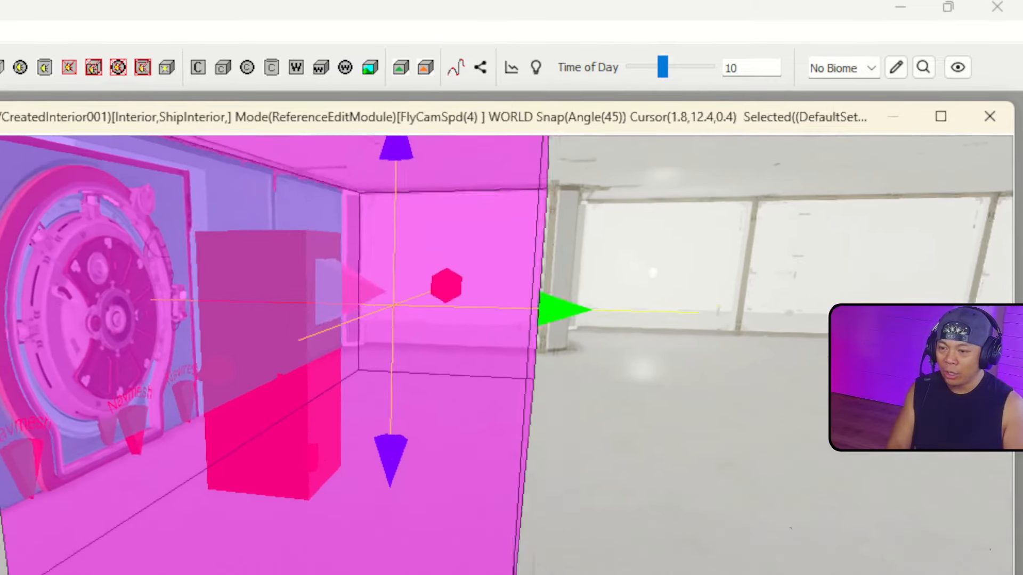
key("s")
right_click_drag(580, 301, 705, 273)
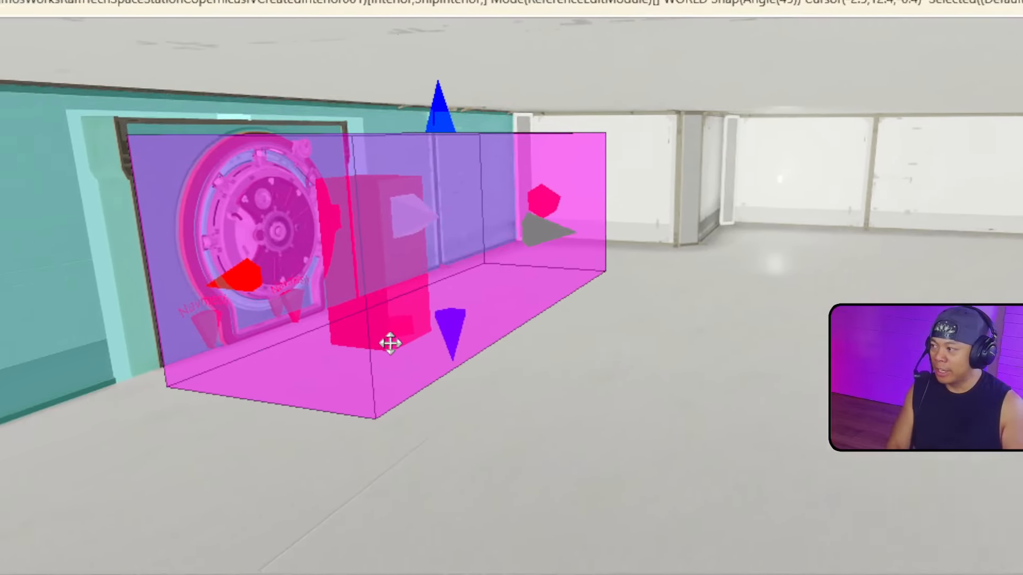
Open the properties of the DefaultRefOnTriggerEnter script on the trigger's reference.
key("1")
key("1")
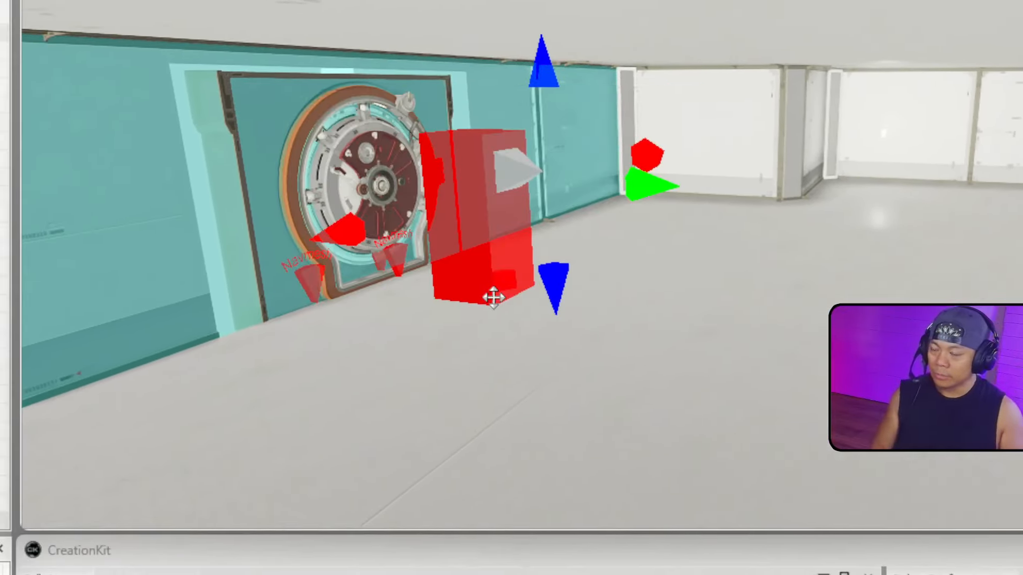
double_click(491, 297)
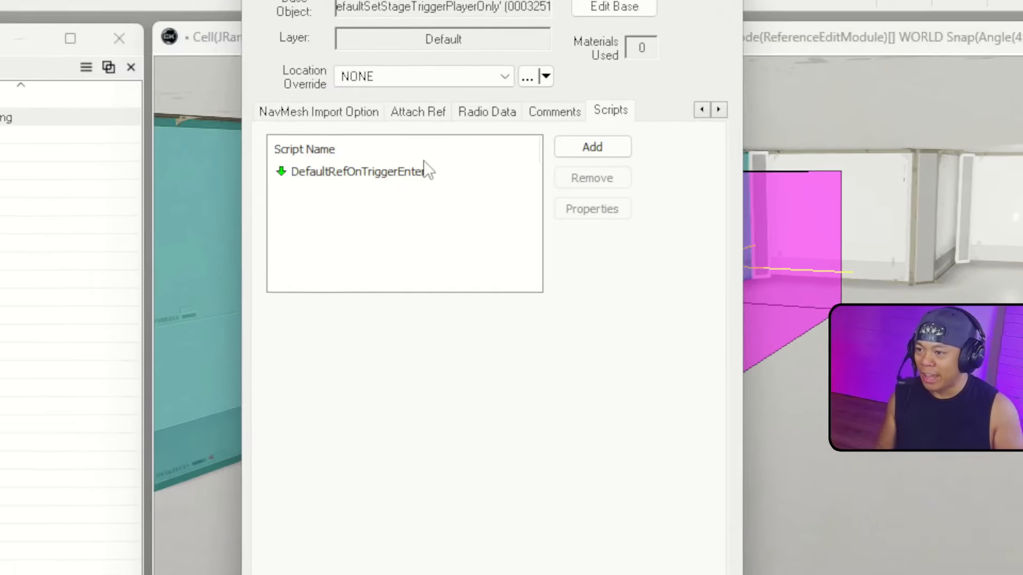
mouse_move(273, 130)
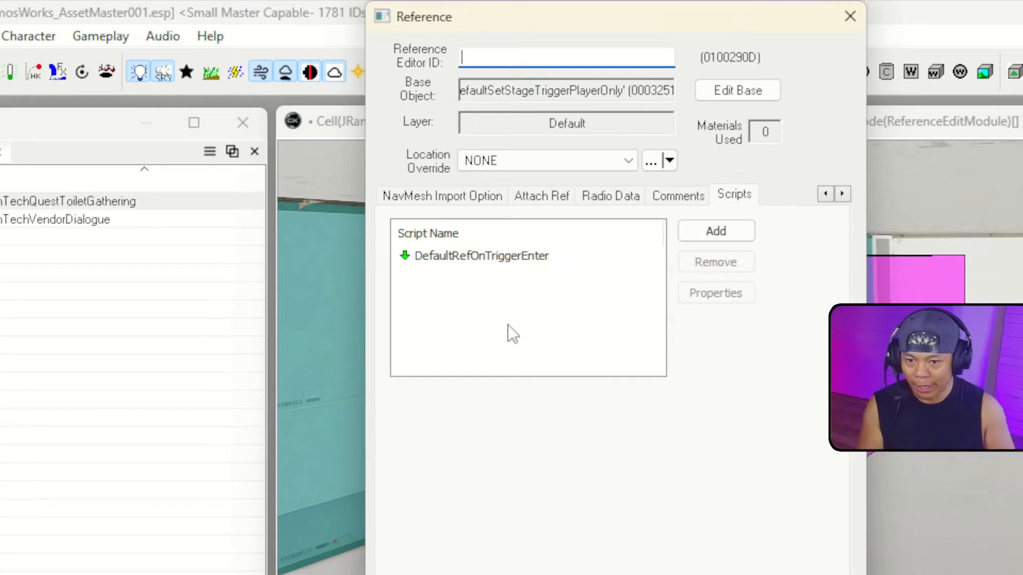
double_click(506, 258)
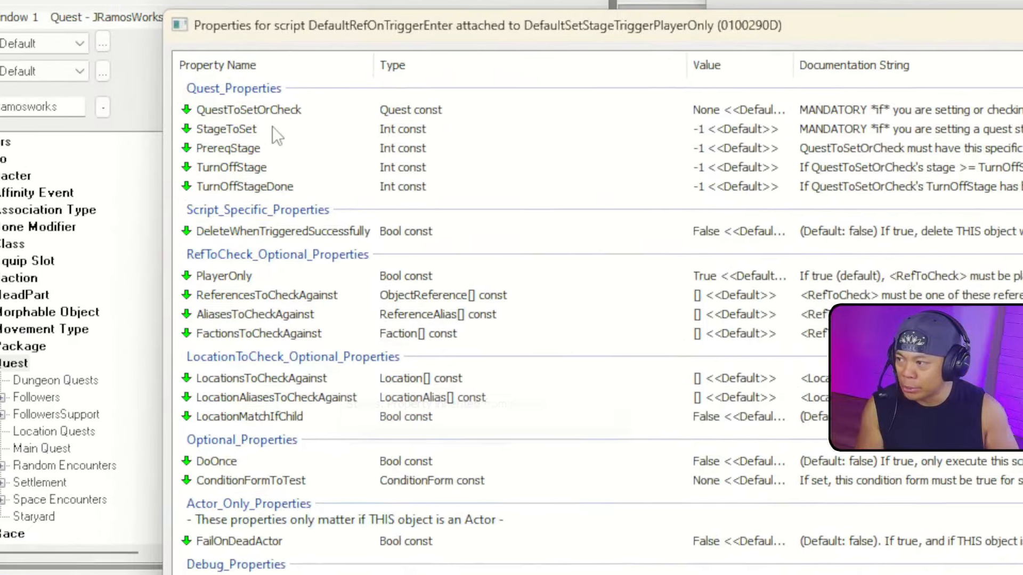
Set the trigger script's QuestToSetOrCheck to JRamosWorks_RamTechQuestToiletGathering, filtering the quests by ramtech.
left_click(269, 110)
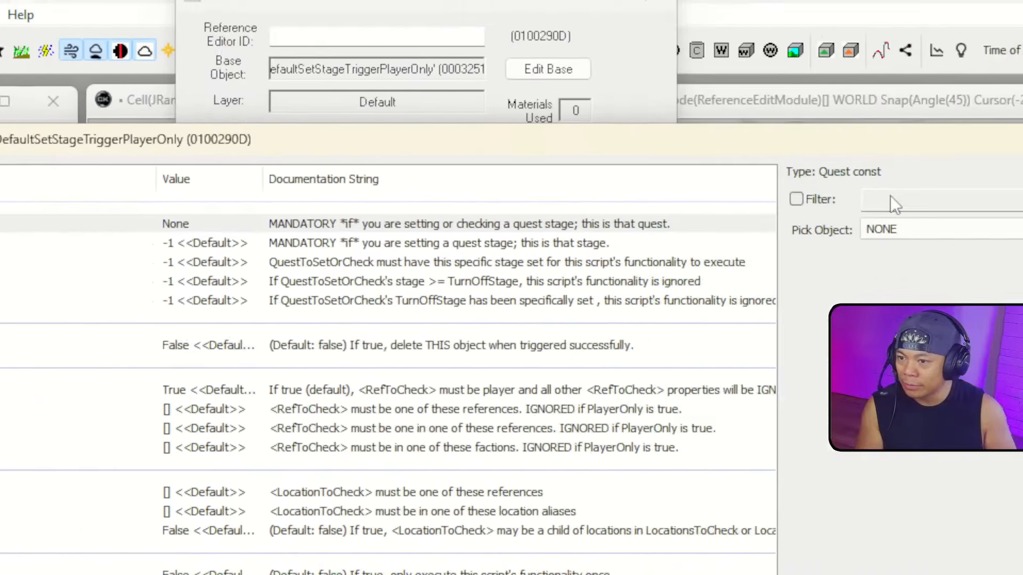
left_click(894, 202)
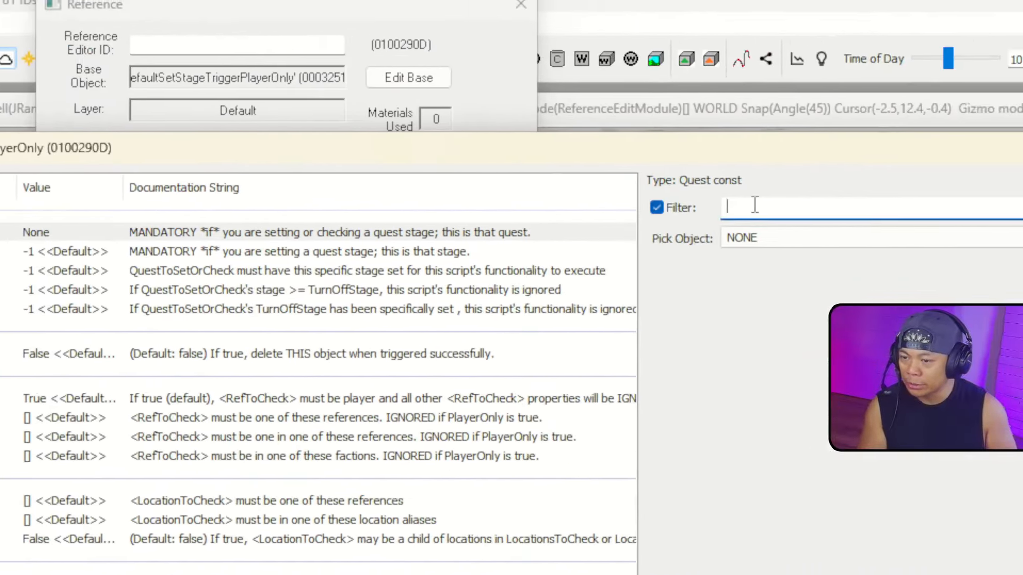
type("ramtech")
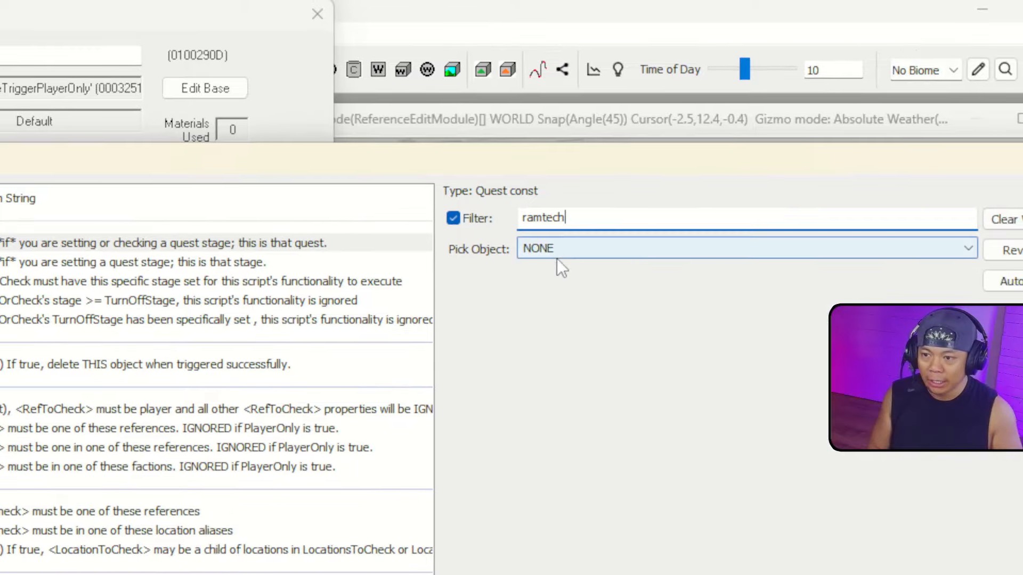
left_click(581, 248)
left_click(612, 279)
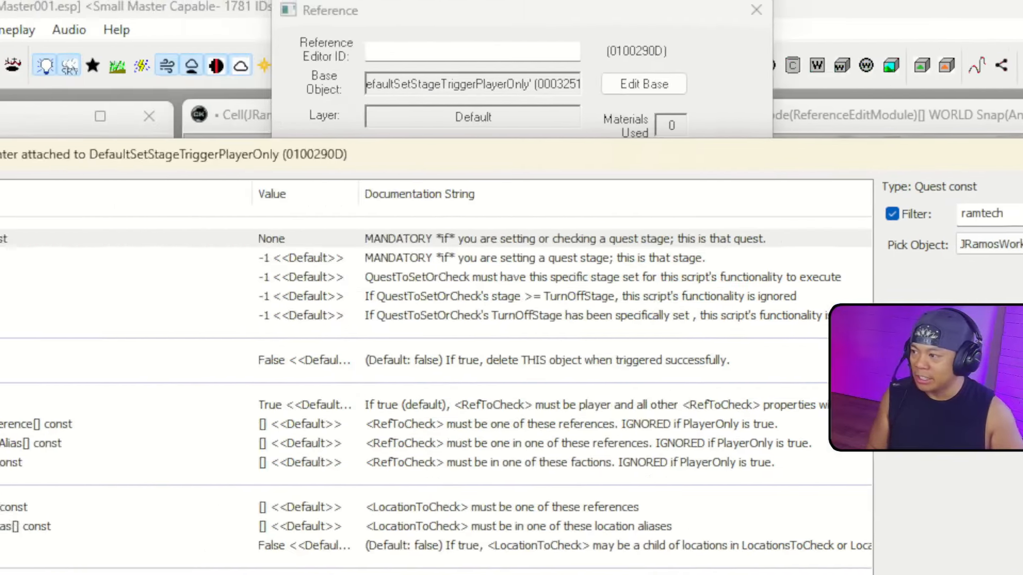
Set the trigger script's StageToSet to 20, give PrereqStage an explicit value, and accept the script and reference changes.
left_click(128, 262)
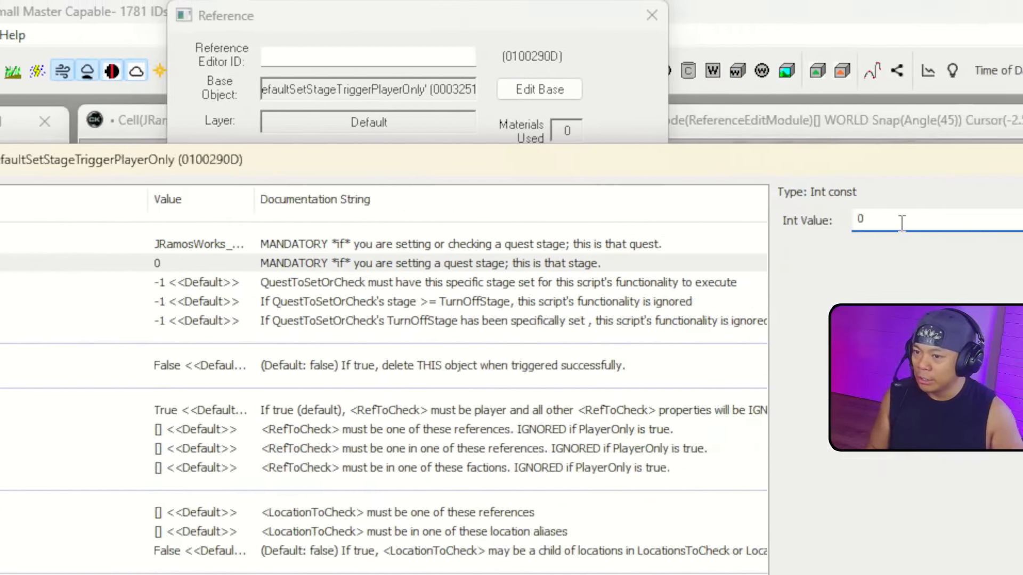
double_click(901, 222)
type("20")
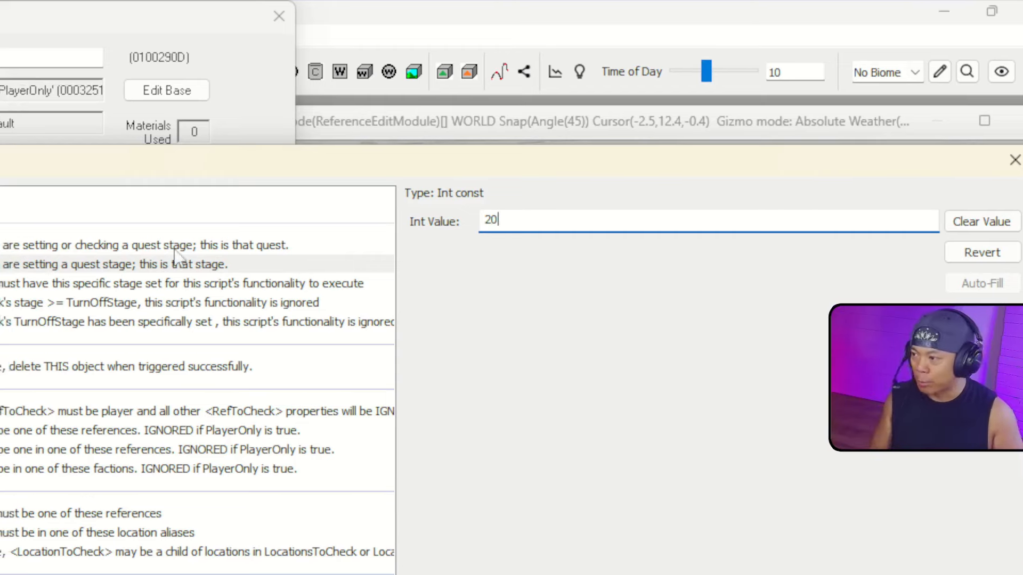
left_click(110, 287)
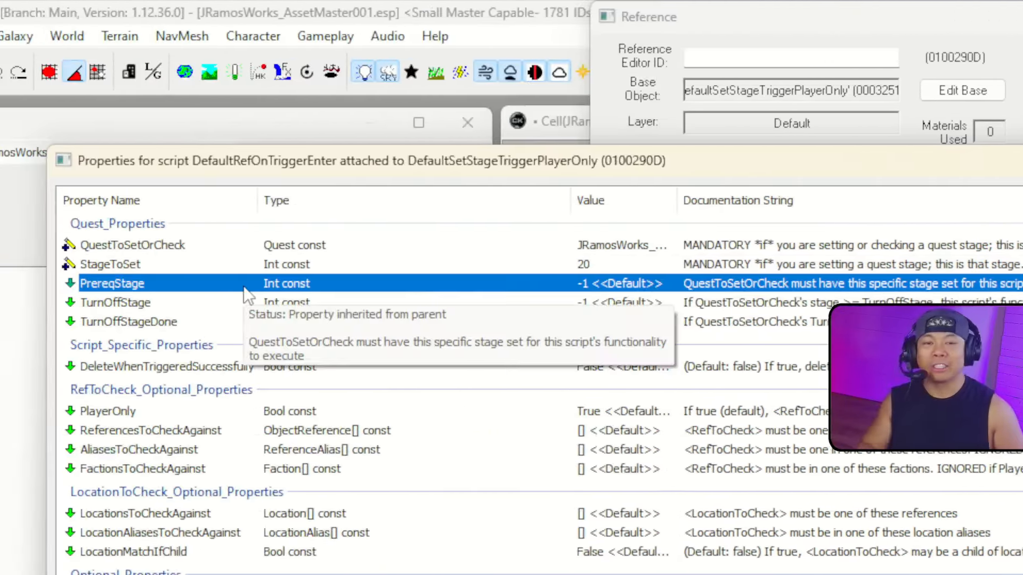
double_click(238, 287)
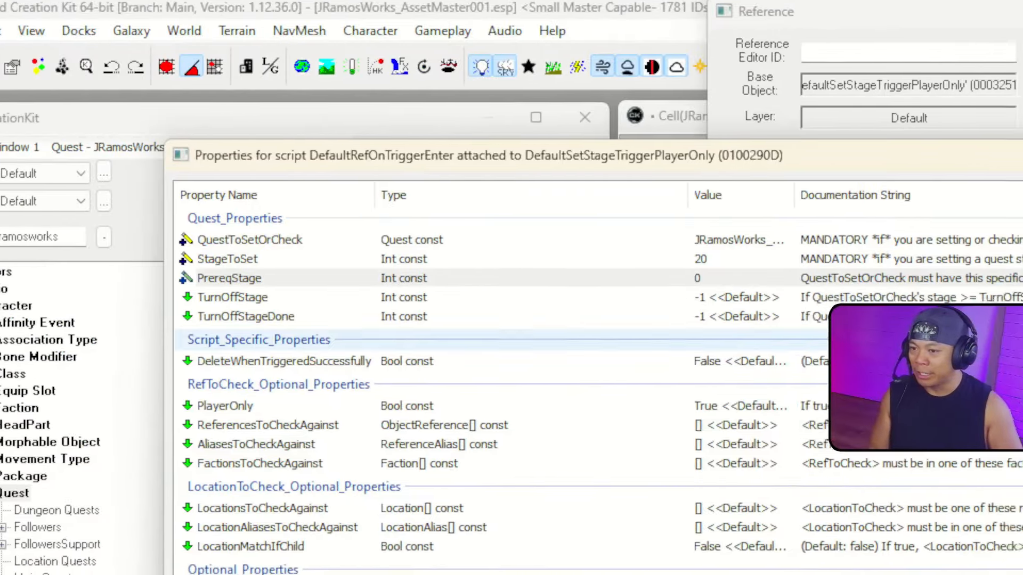
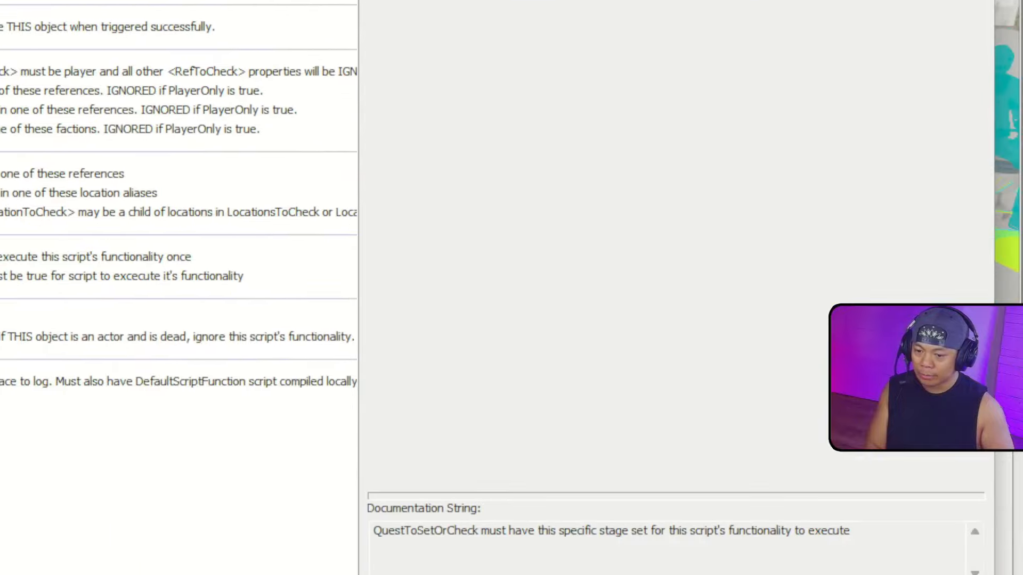
left_click(847, 538)
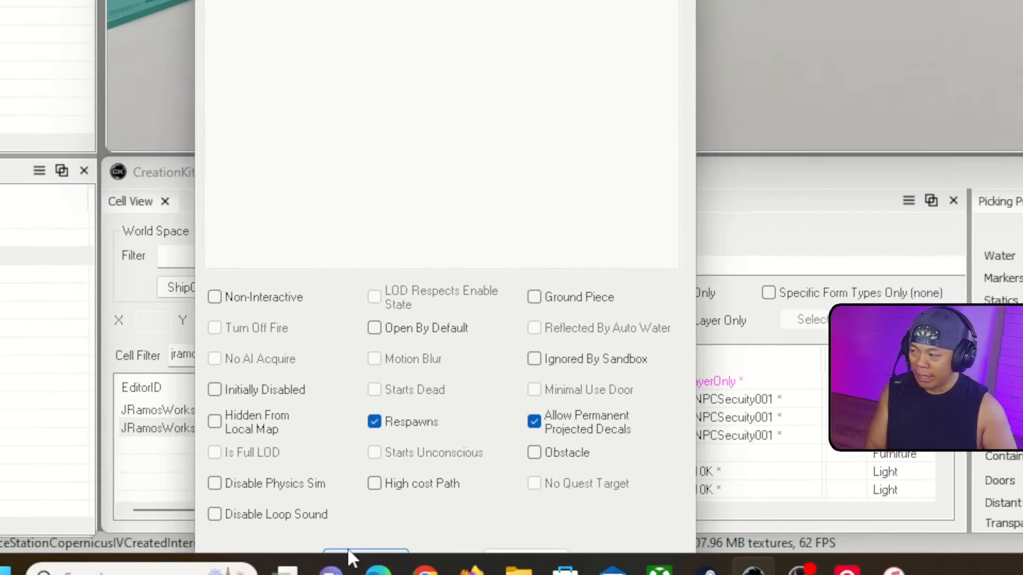
left_click(358, 556)
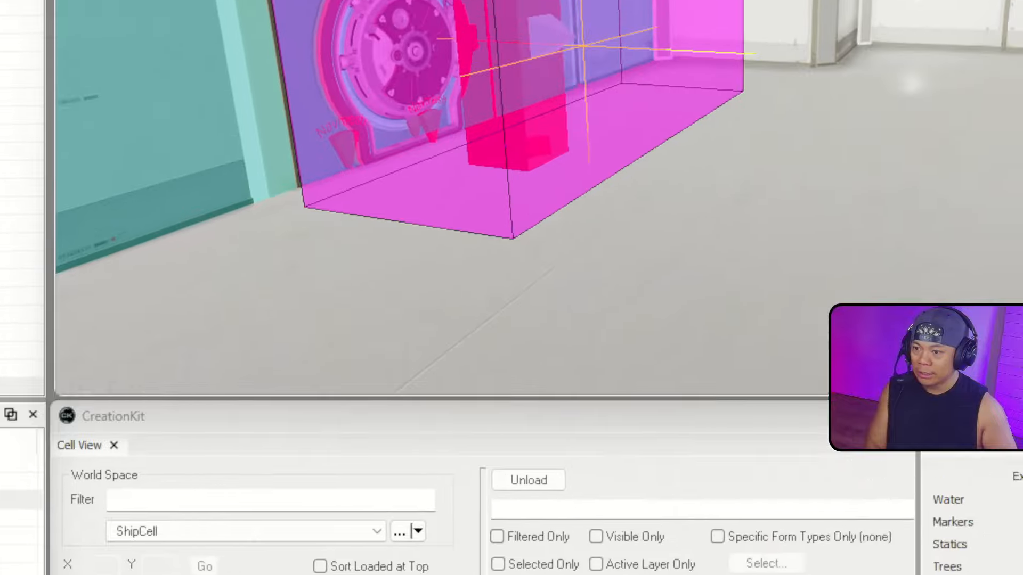
Add the DefaultRefOnActivate script to the JRamosWorks_ToiletSit reference near the wooden tables and open its properties.
middle_click_drag(511, 287, 612, 10, "shift")
middle_click_drag(589, 312, 496, 266, "shift")
key("s")
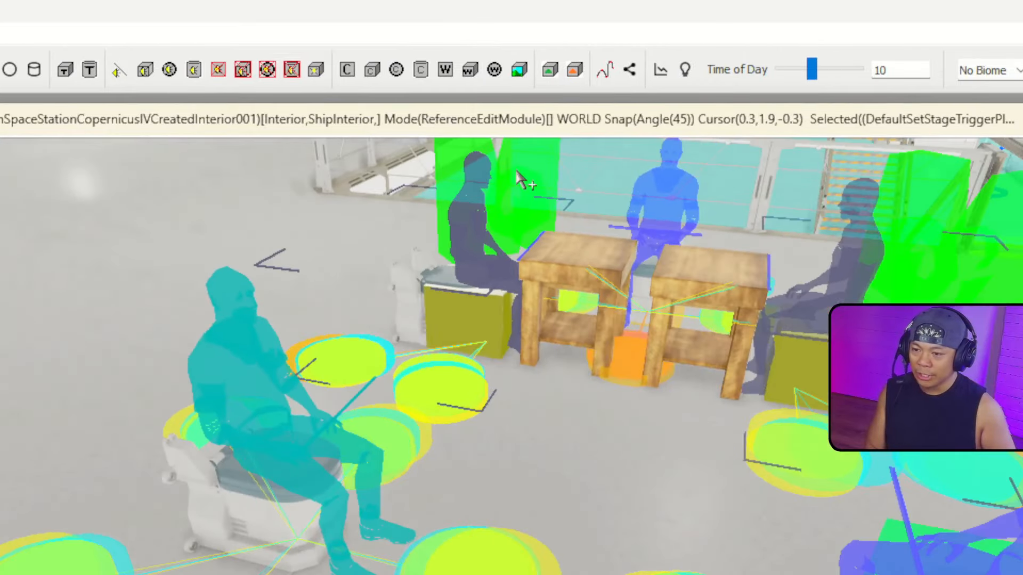
double_click(251, 359)
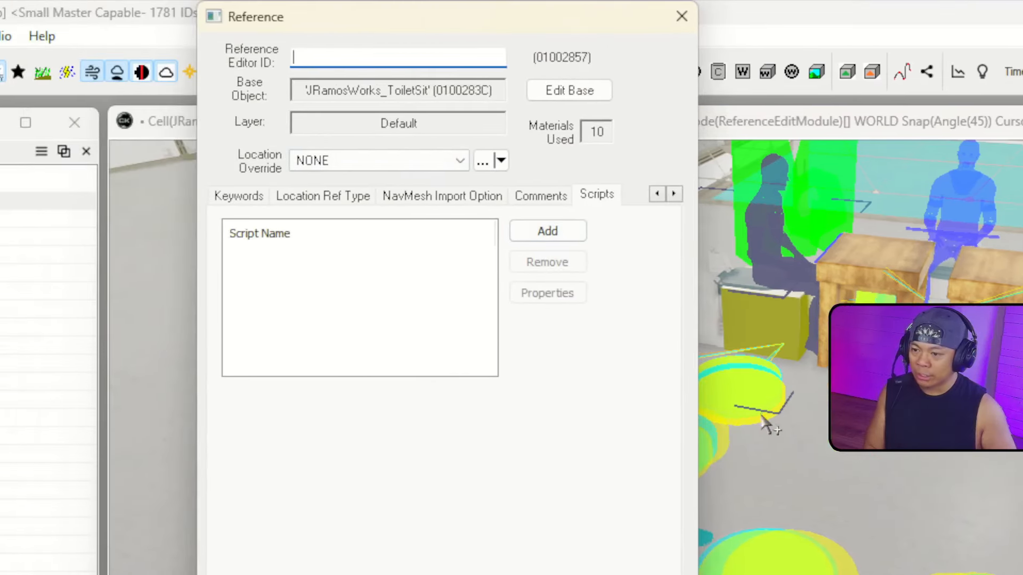
left_click(548, 232)
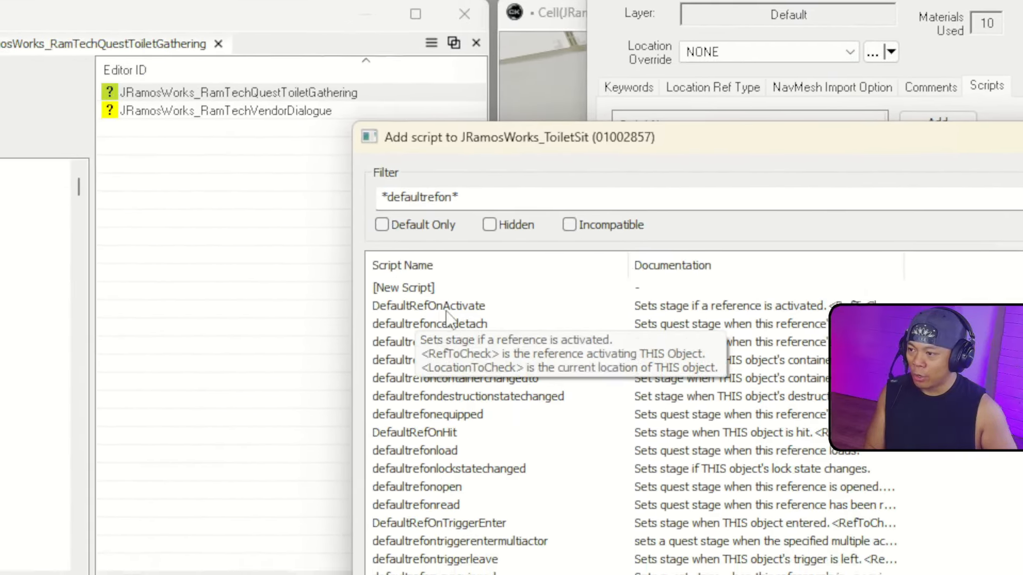
double_click(354, 337)
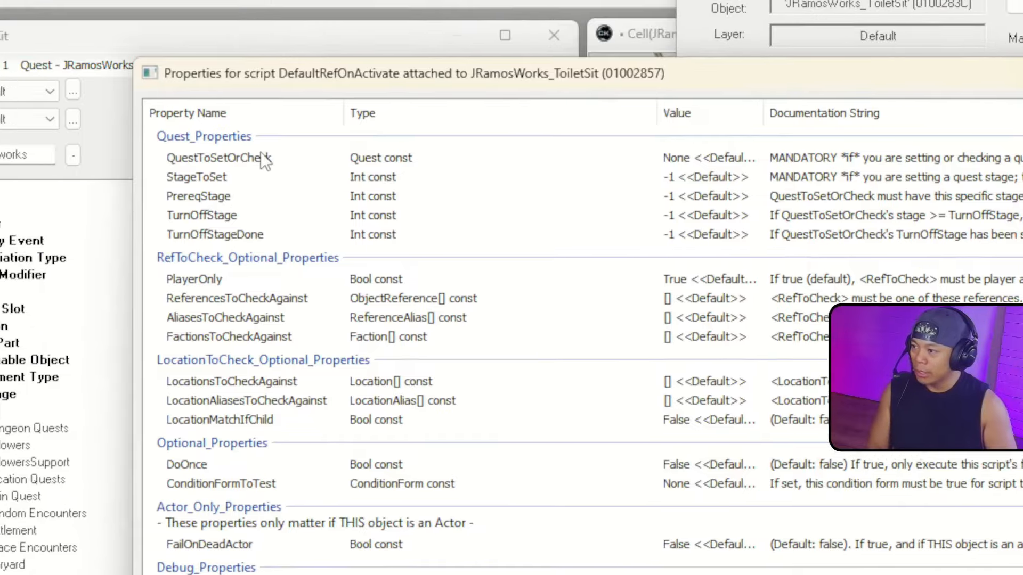
Set the toilet script's QuestToSetOrCheck to JRamosWorks_RamTechQuestToiletGathering, filtering the quests by ramtech.
left_click(264, 119)
double_click(344, 198)
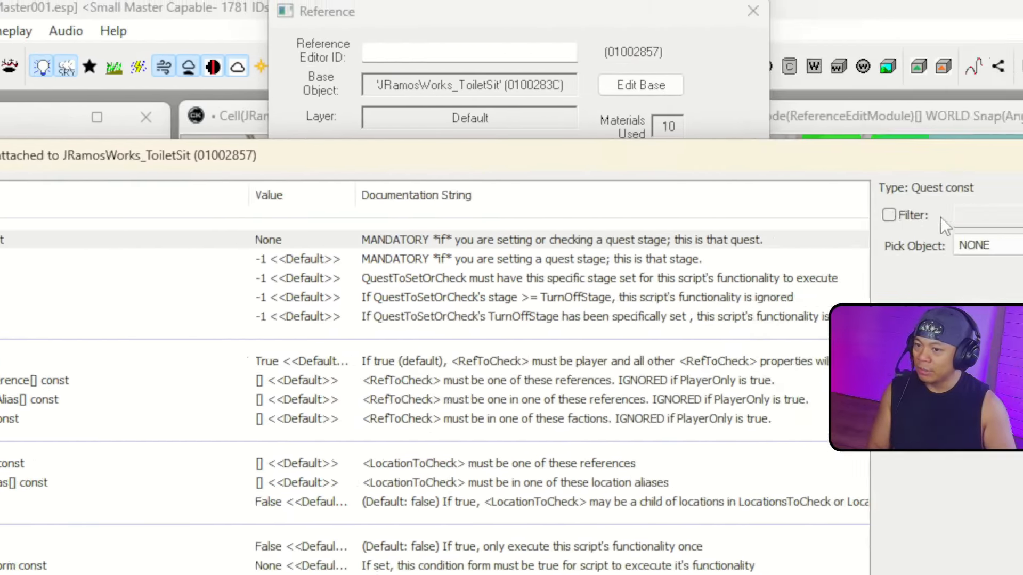
left_click(888, 212)
type("ramtec")
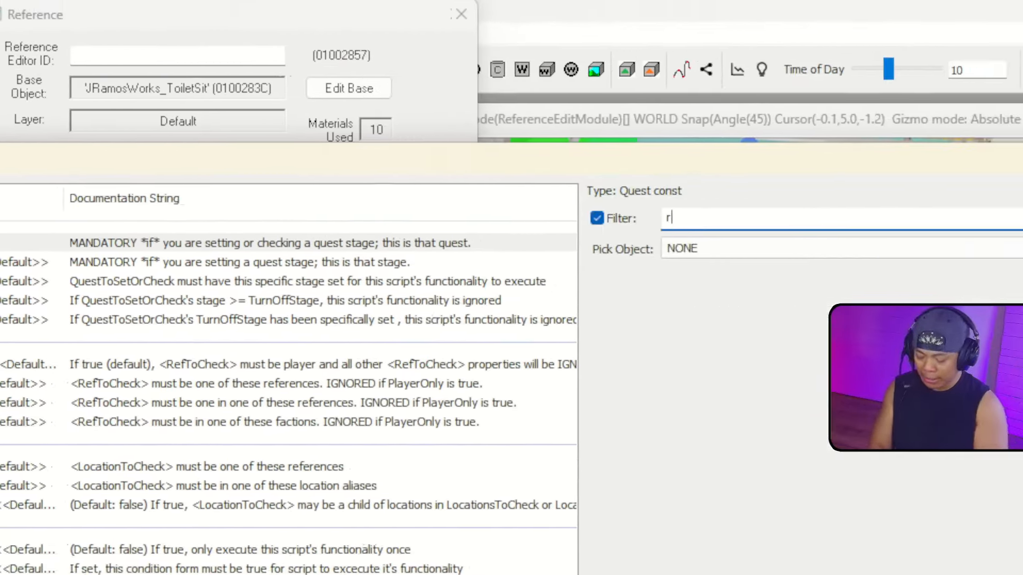
type("h")
left_click(647, 251)
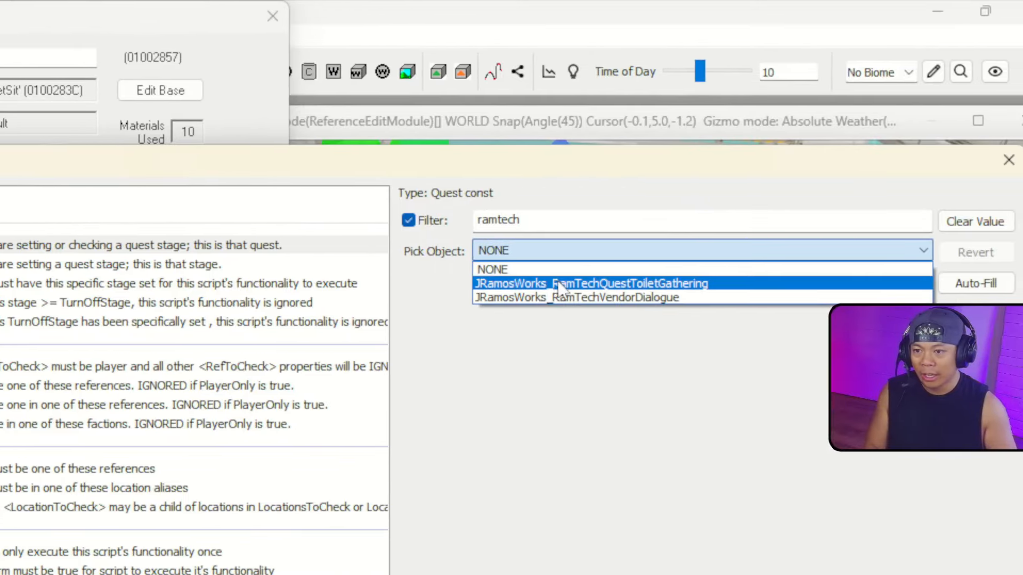
left_click(559, 284)
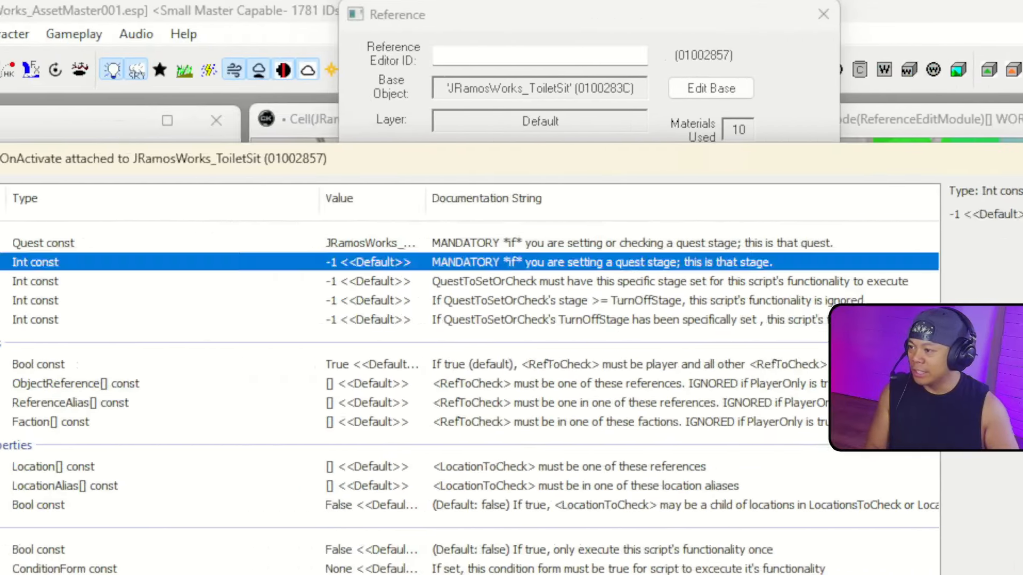
Set the toilet script's StageToSet to 30 and PrereqStage to 20, and accept the script and reference changes.
double_click(16, 262)
double_click(974, 223)
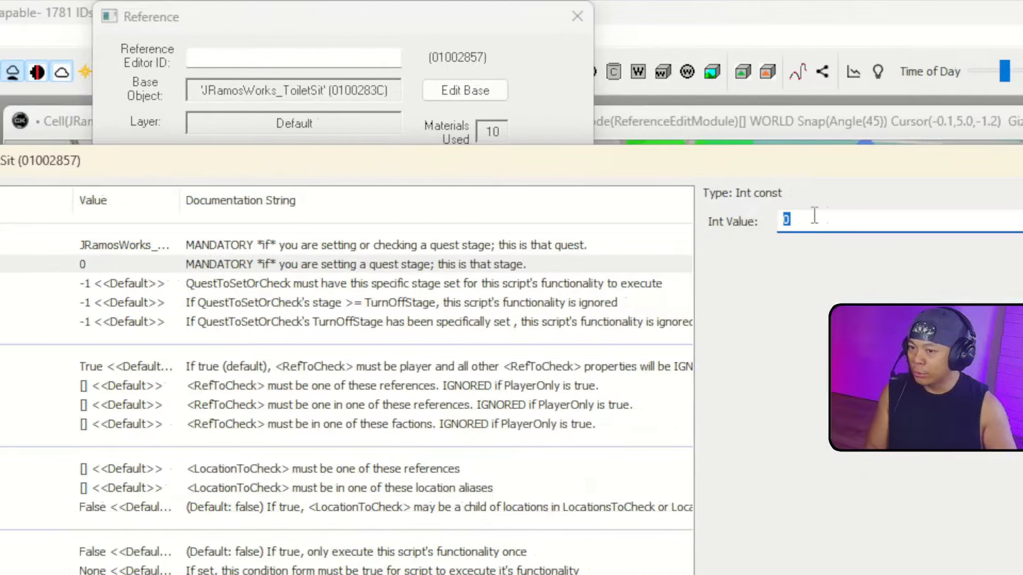
type("30")
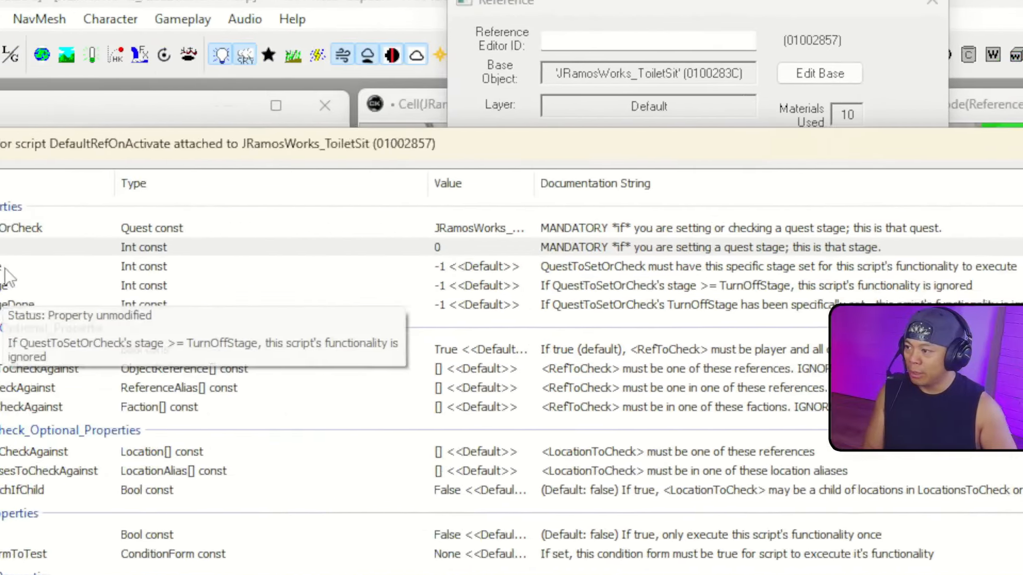
left_click(6, 269)
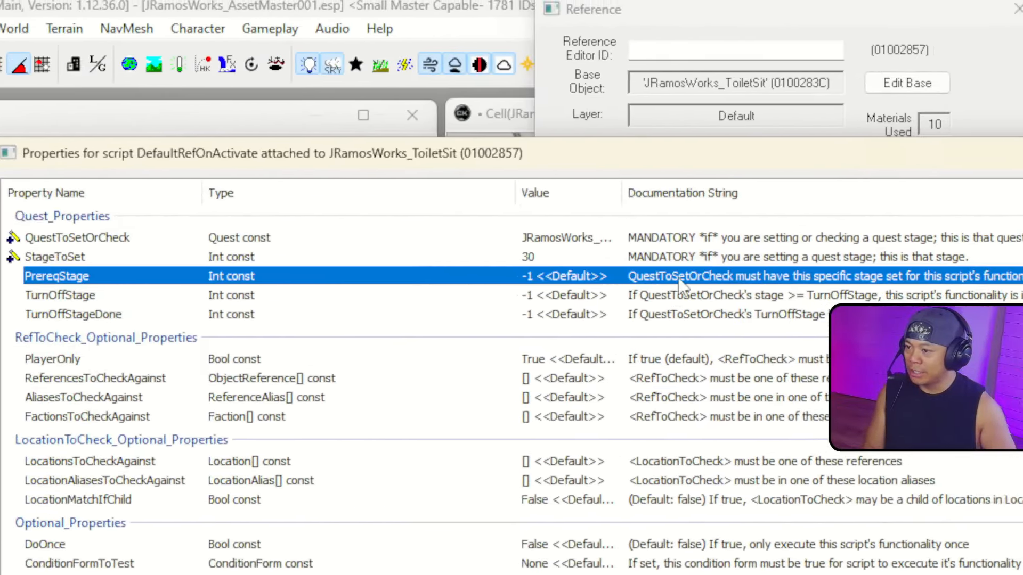
double_click(594, 268)
type("20")
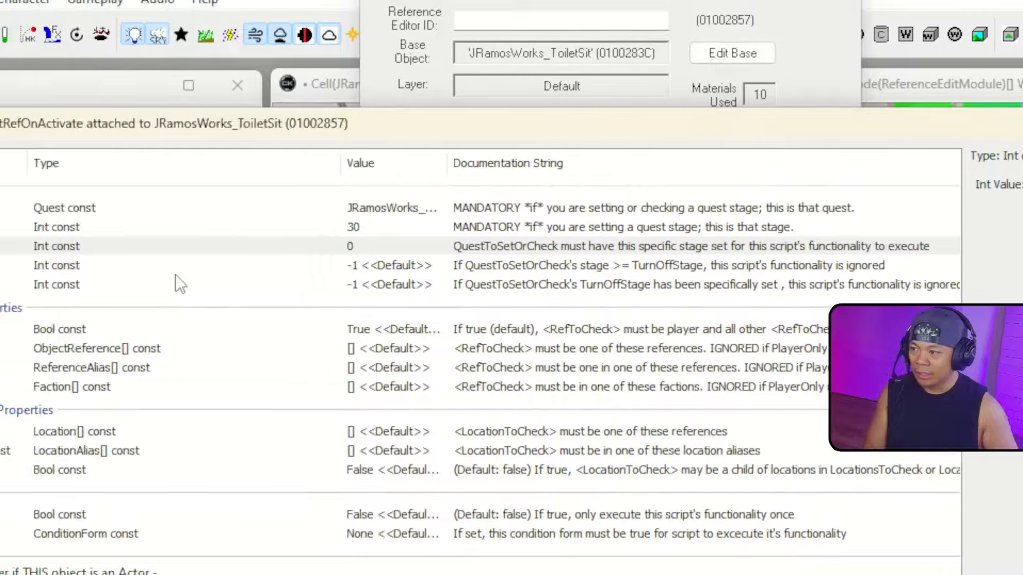
left_click(175, 272)
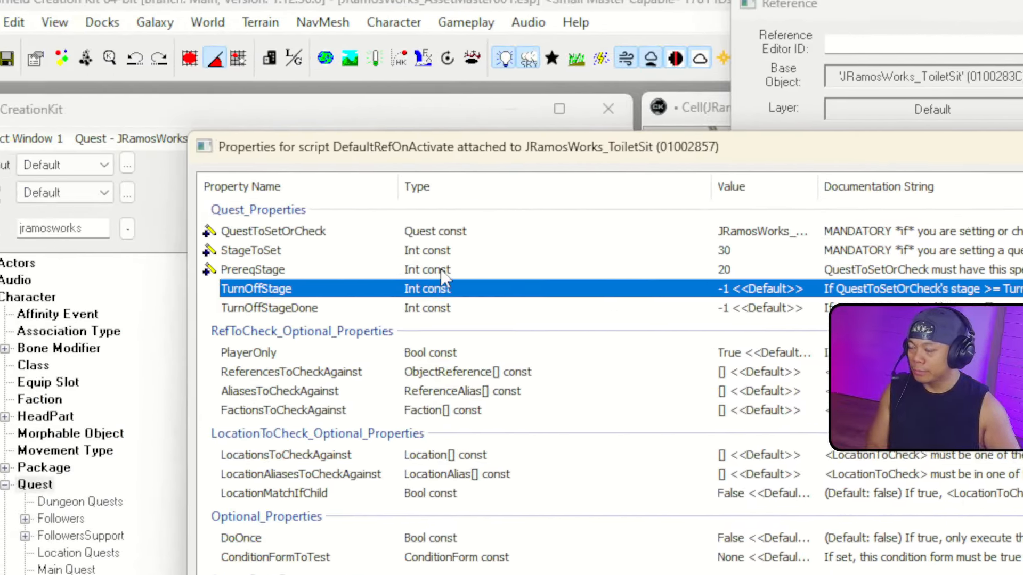
left_click(380, 265)
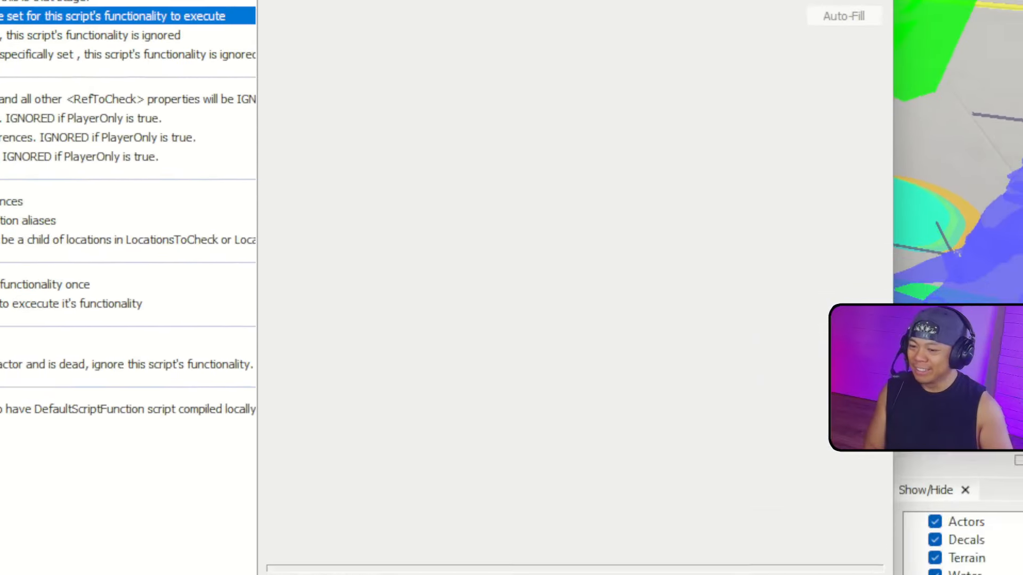
left_click(737, 573)
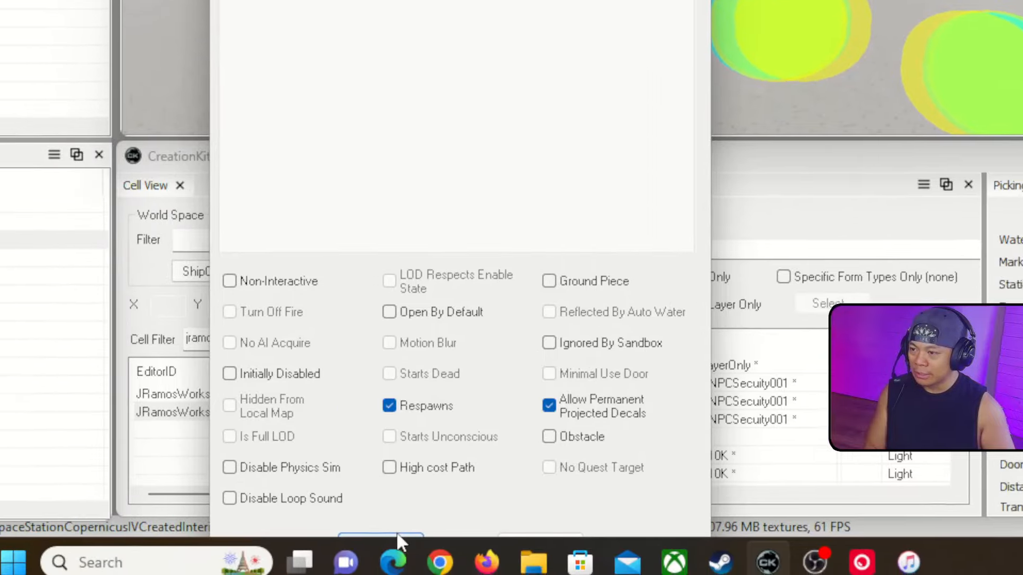
left_click(438, 531)
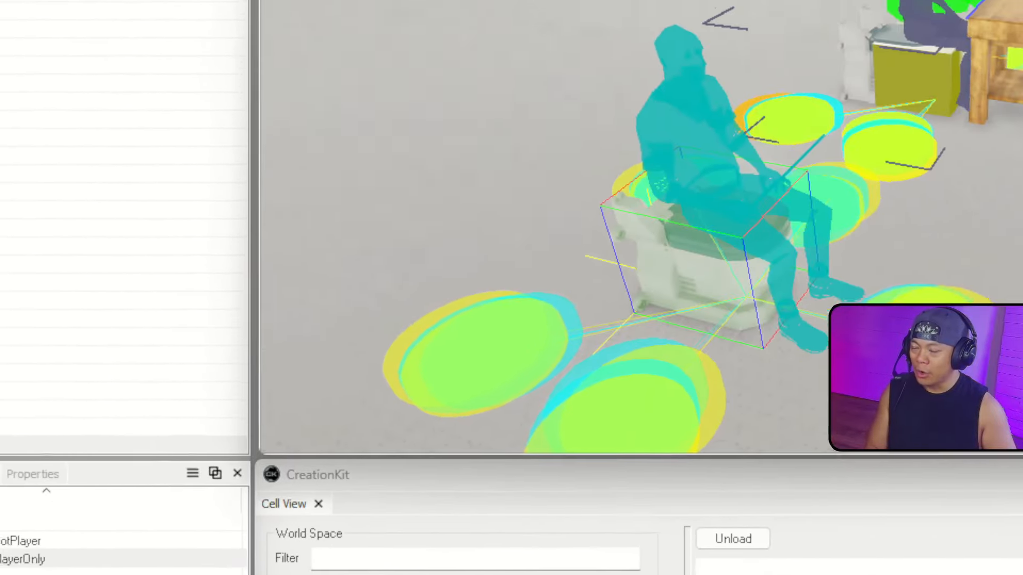
Add a reference alias named 1stObjectiveActivatedSpaceStationTrigger to the JRamosWorks_RamTechQuestToiletGathering quest.
middle_click_drag(629, 160, 879, 107)
middle_click_drag(512, 288, 331, 325)
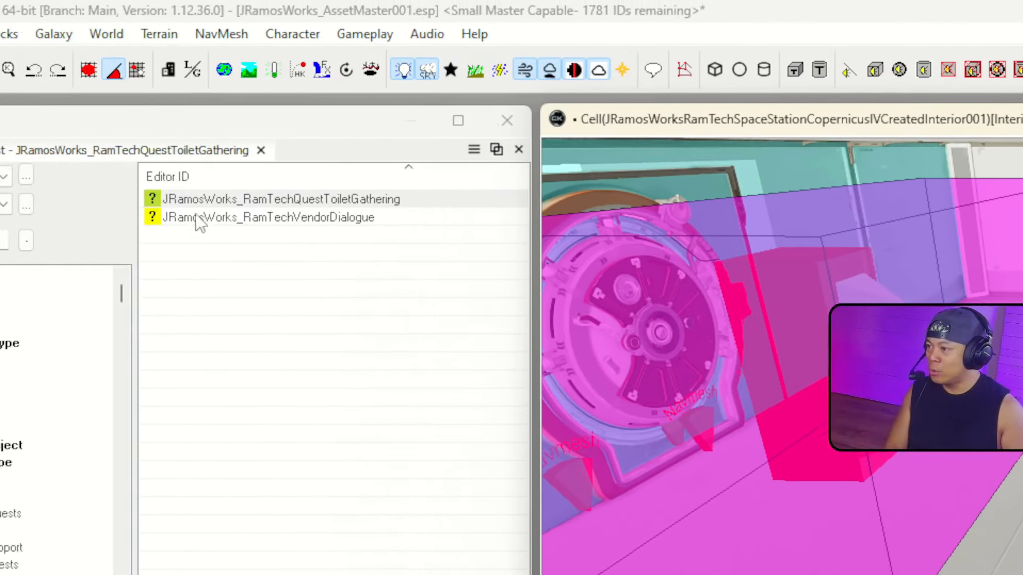
double_click(266, 201)
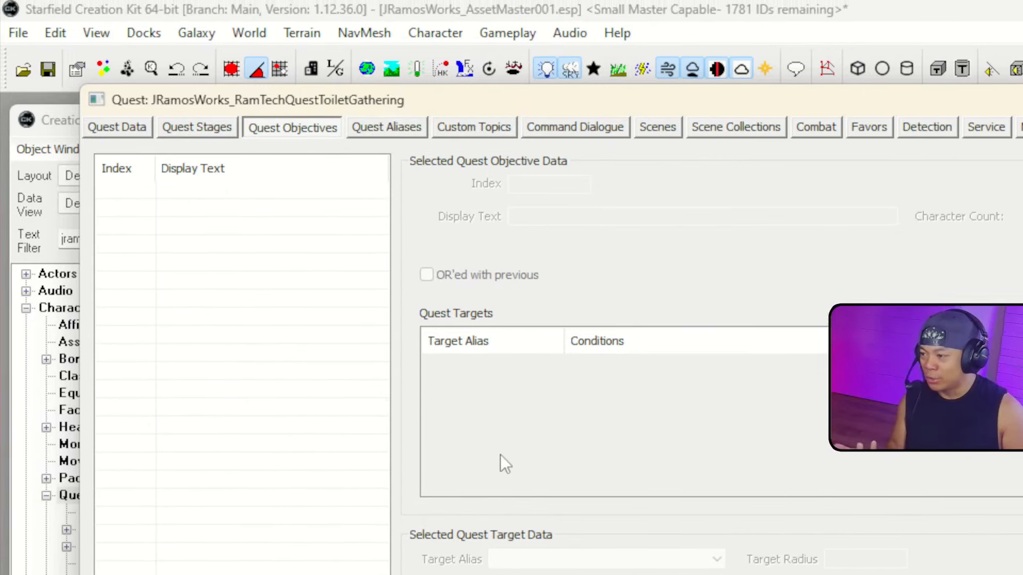
left_click(387, 126)
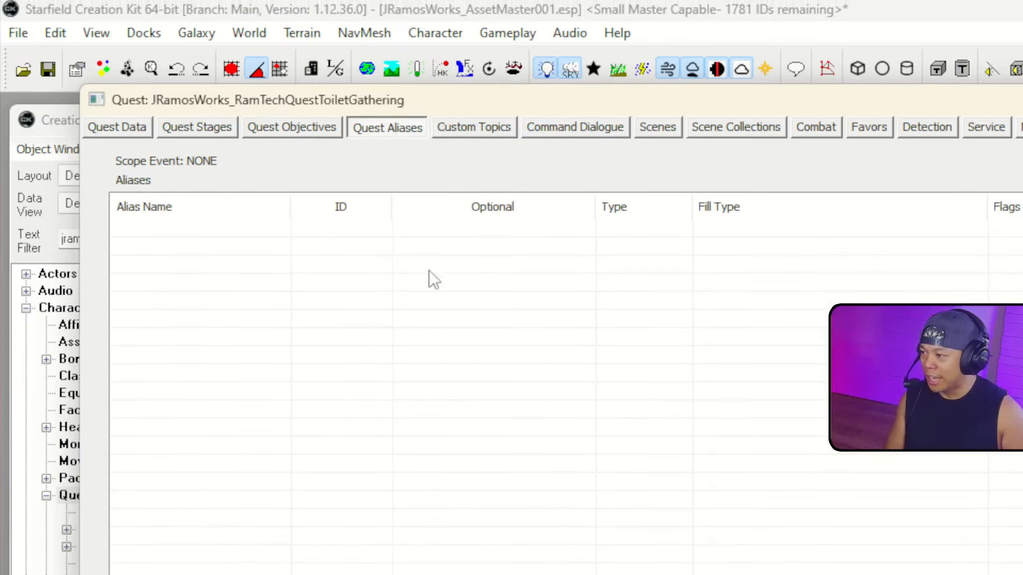
right_click(228, 231)
left_click(275, 243)
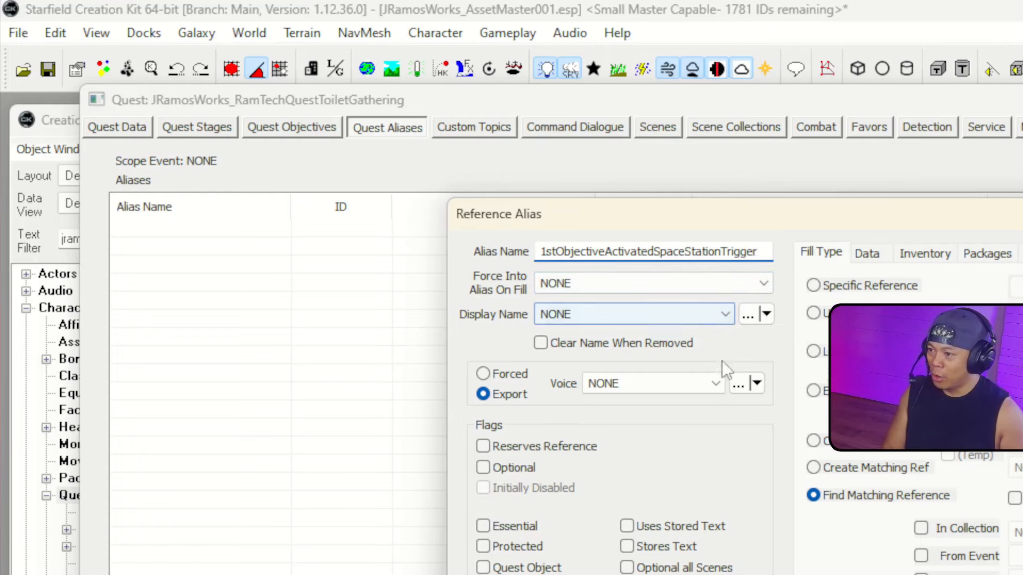
left_click(704, 320)
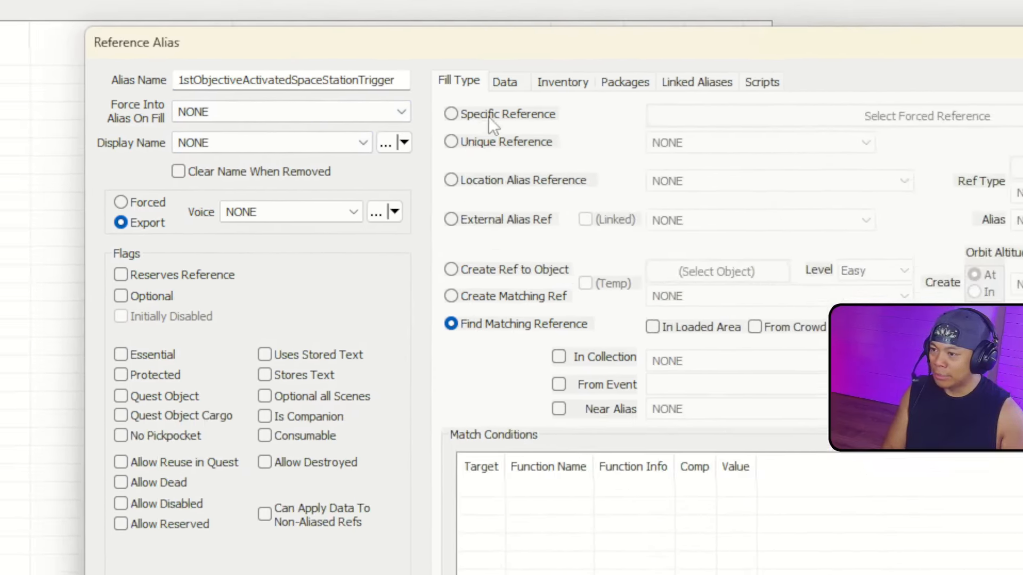
left_click(447, 169)
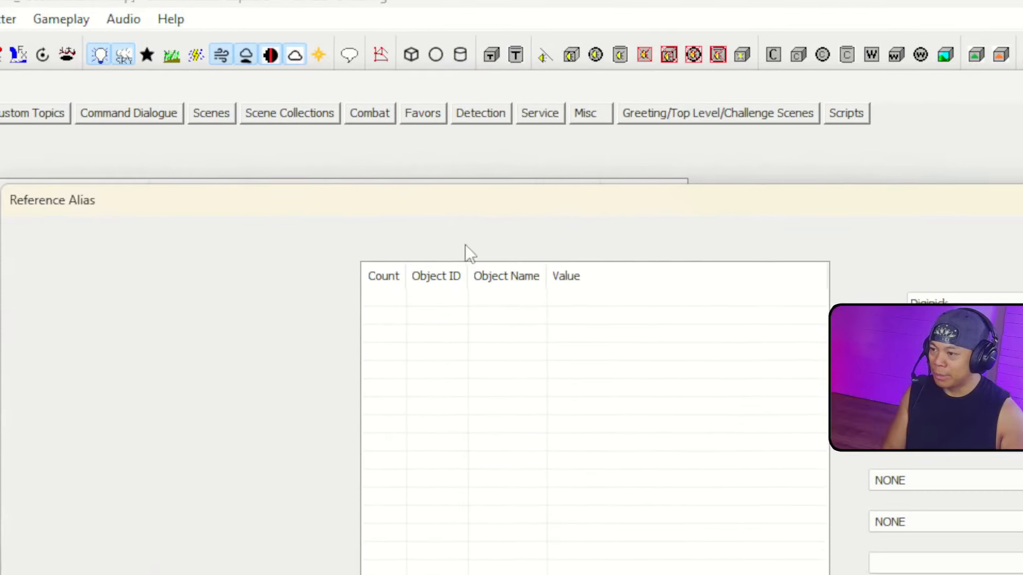
left_click(375, 246)
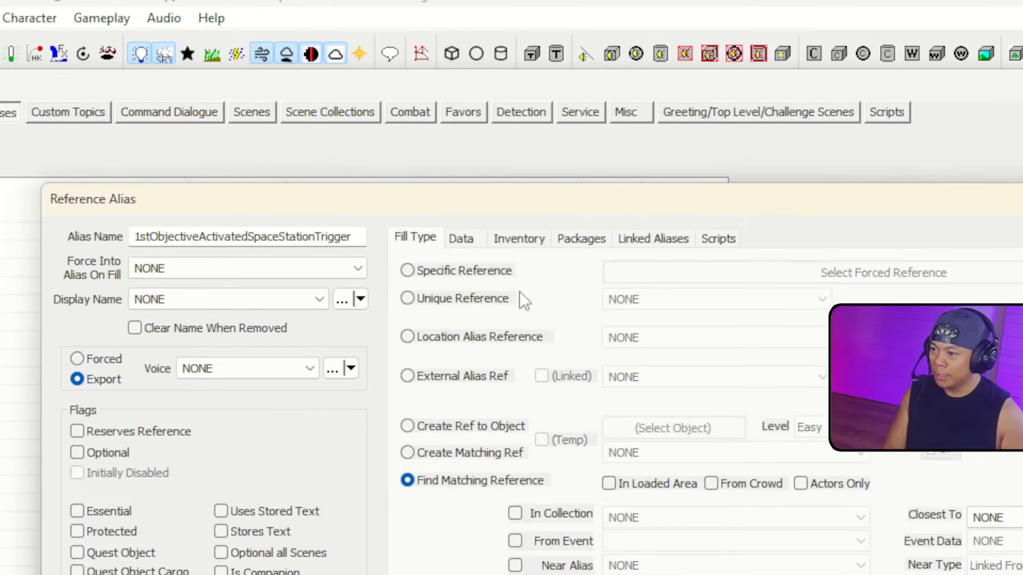
Fill the alias with the specific reference DefaultSetStageTriggerPlayerOnly picked in the render window, and accept it without the recommended fill type change.
left_click(392, 270)
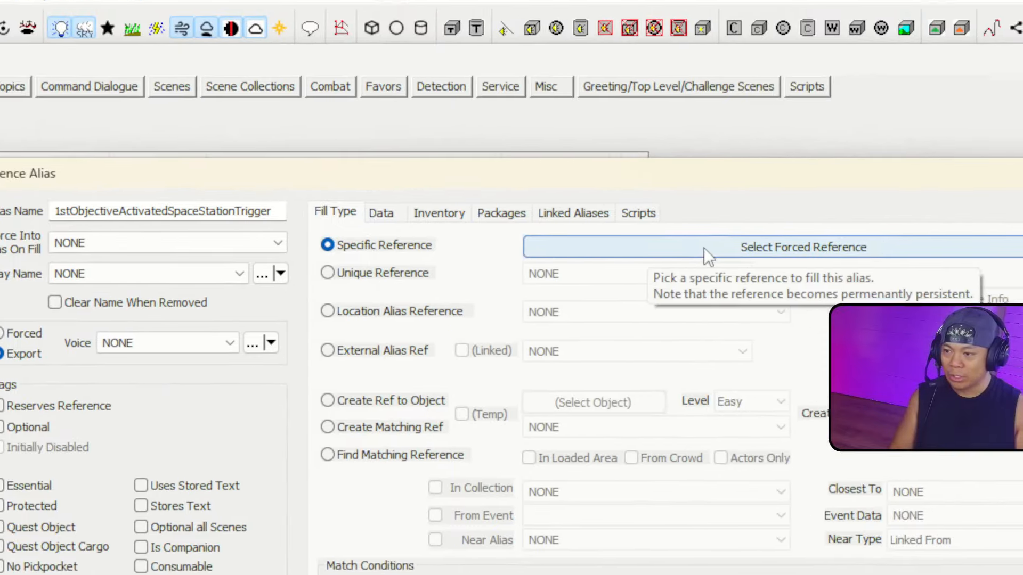
left_click(799, 228)
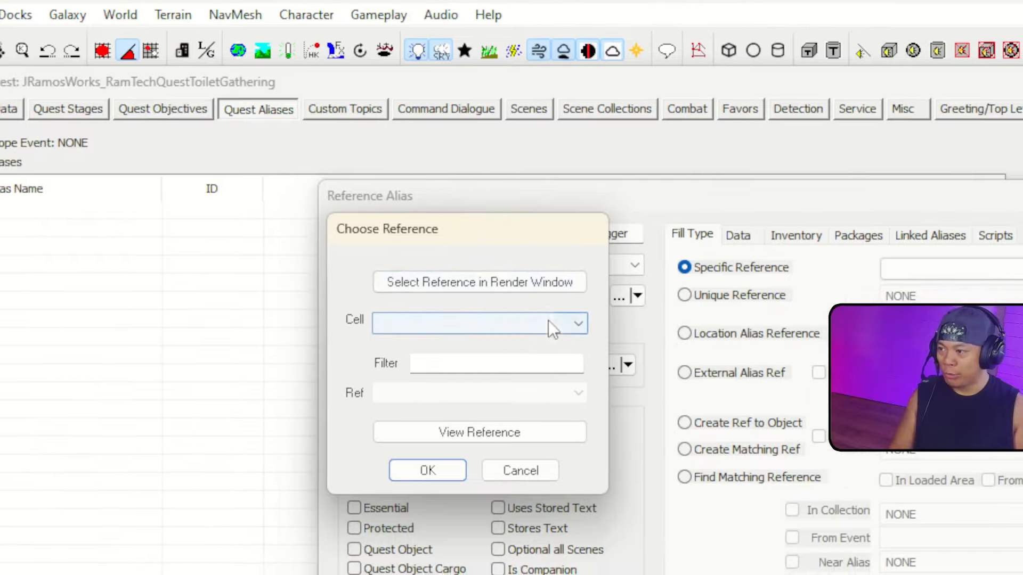
left_click(566, 335)
left_click(566, 335)
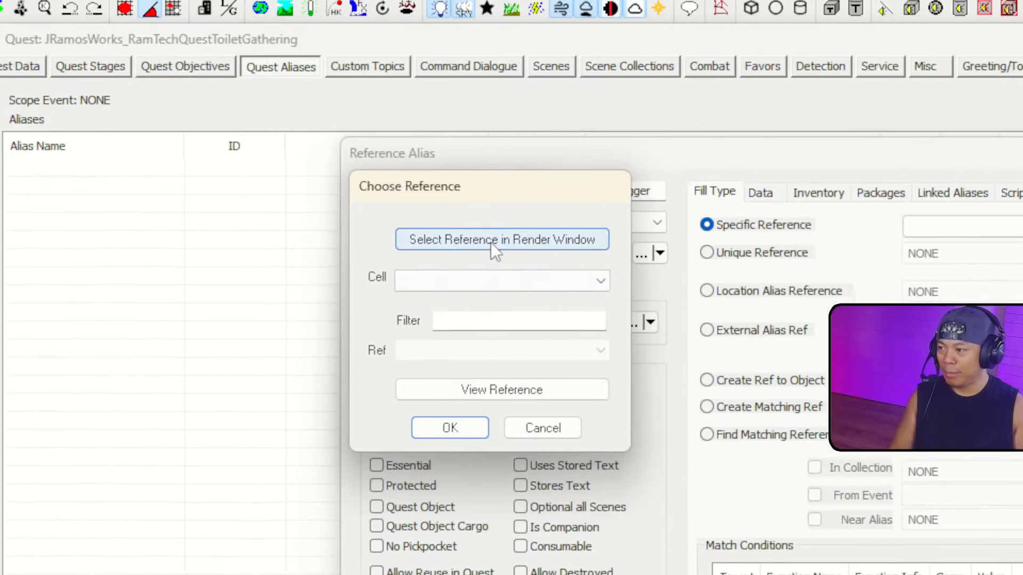
left_click(474, 221)
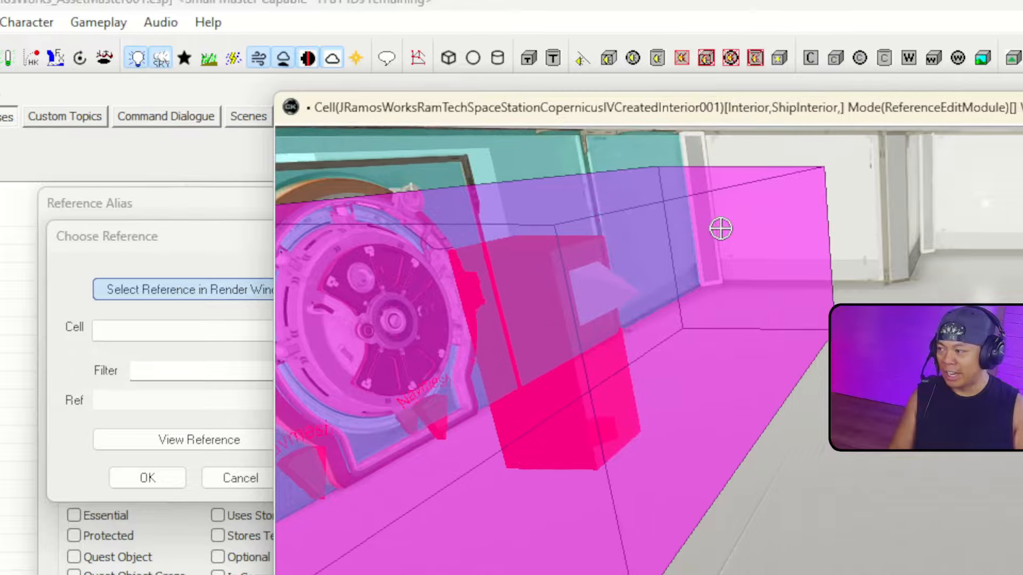
double_click(1000, 206)
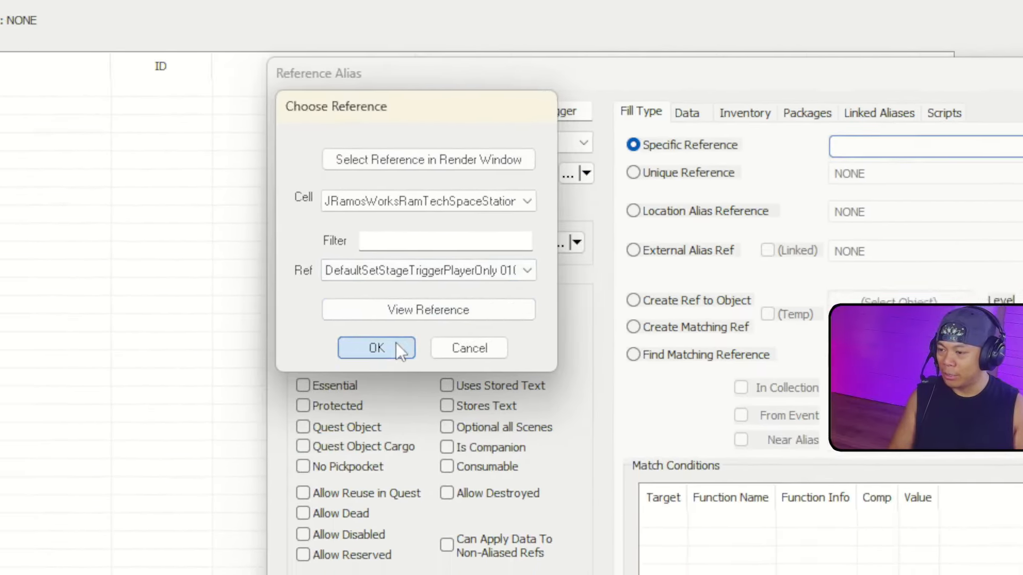
left_click(399, 349)
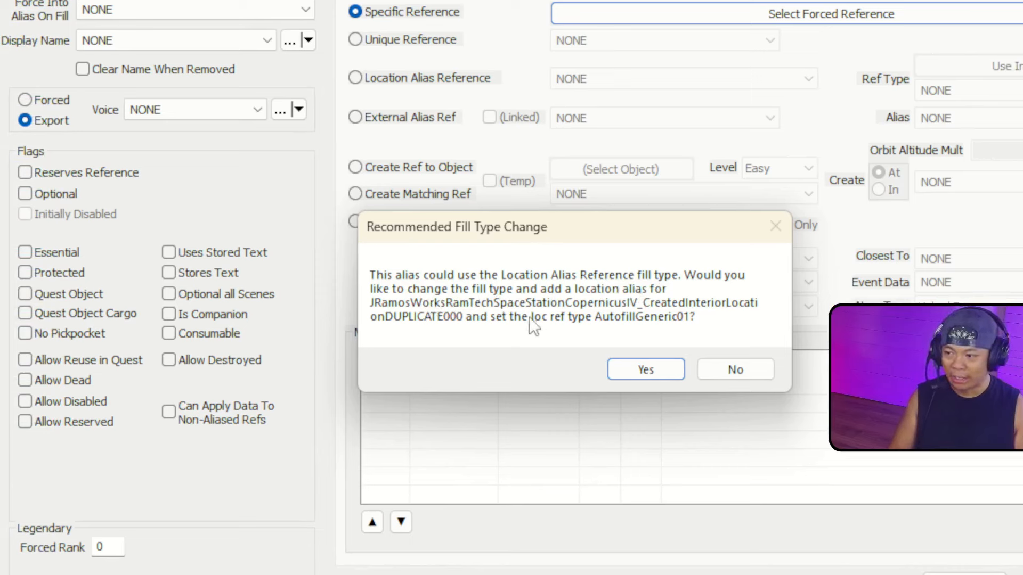
left_click(736, 370)
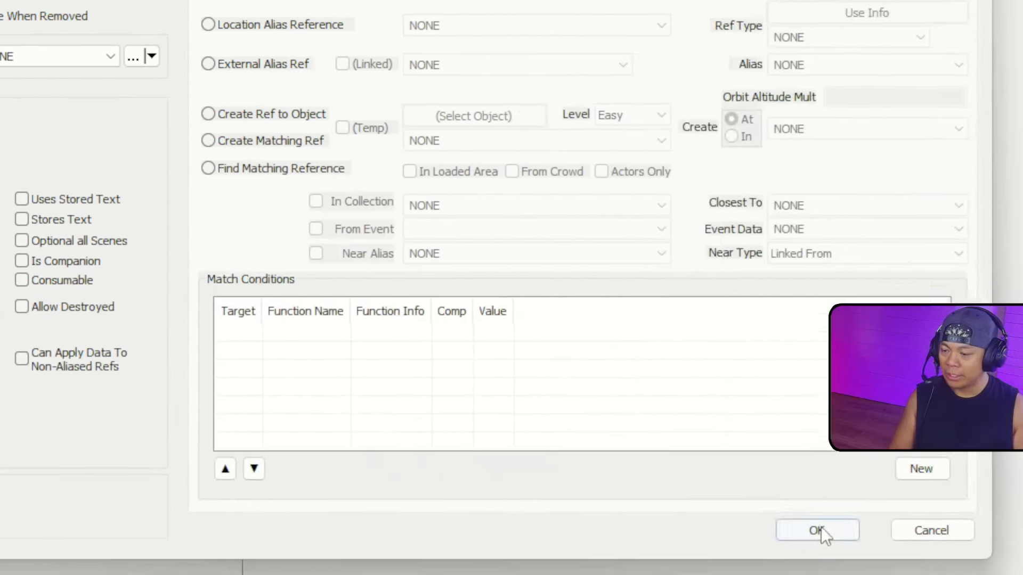
left_click(818, 529)
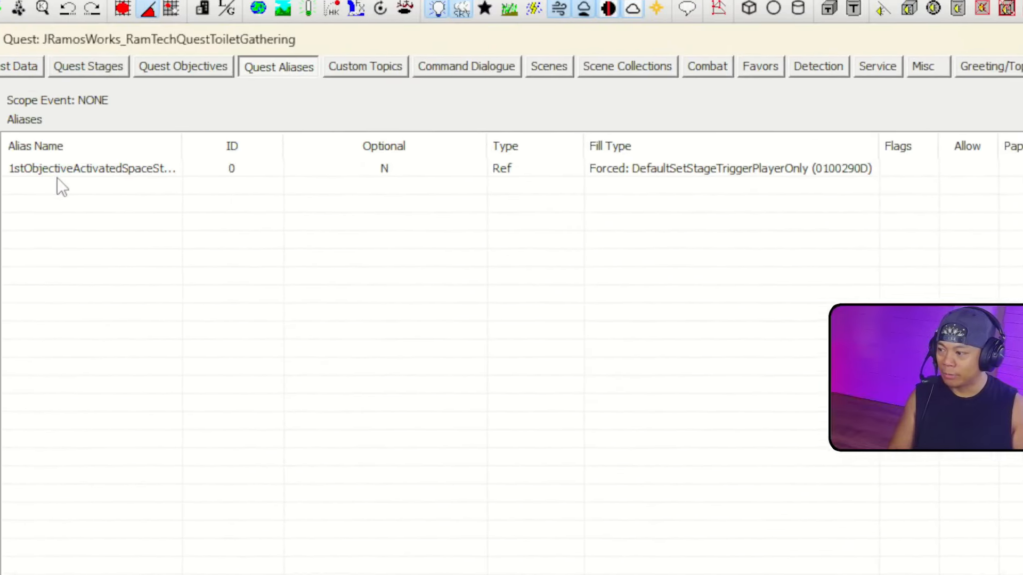
Add a reference alias named 2ndObjectiveActivatedToilet, filled with the specific reference JRamosWorks_ToiletSit from the render window, declining the fill type change.
right_click(86, 185)
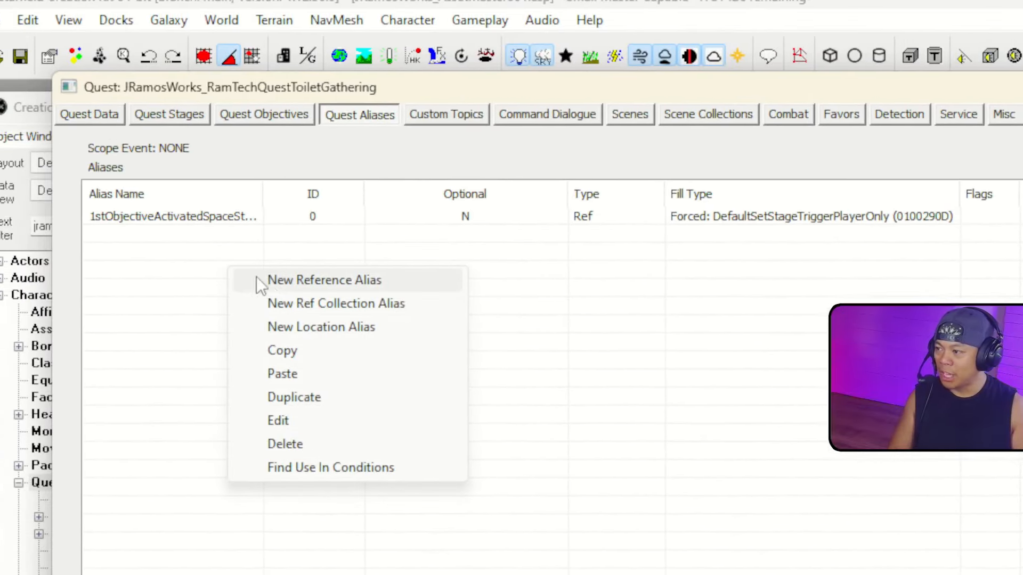
left_click(261, 281)
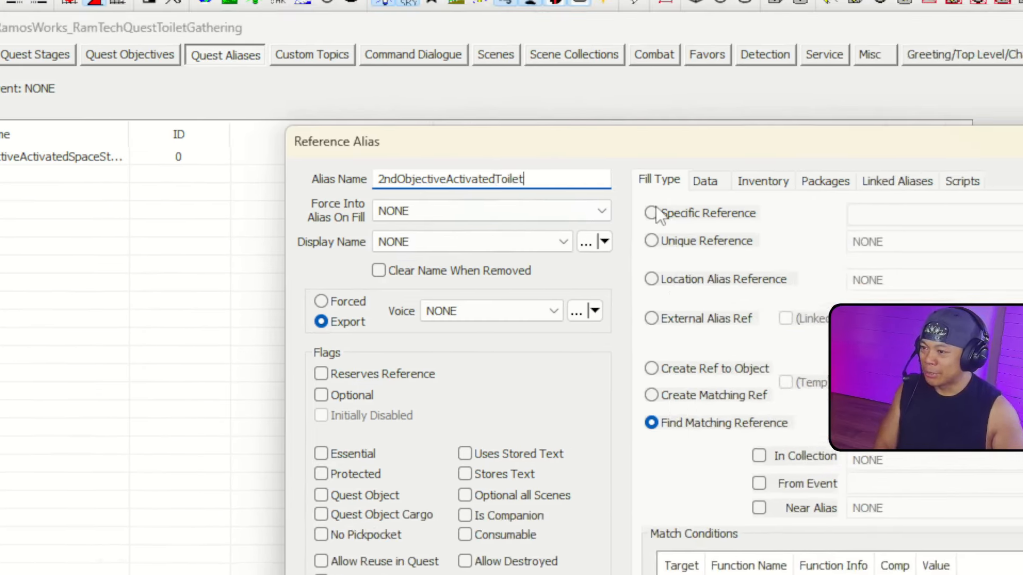
left_click(651, 214)
left_click(946, 215)
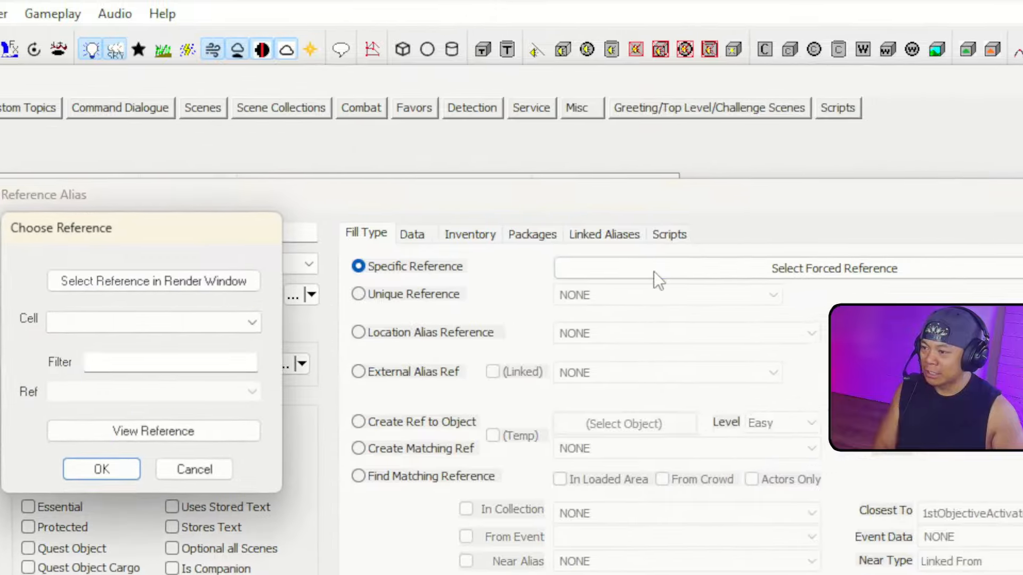
left_click(259, 286)
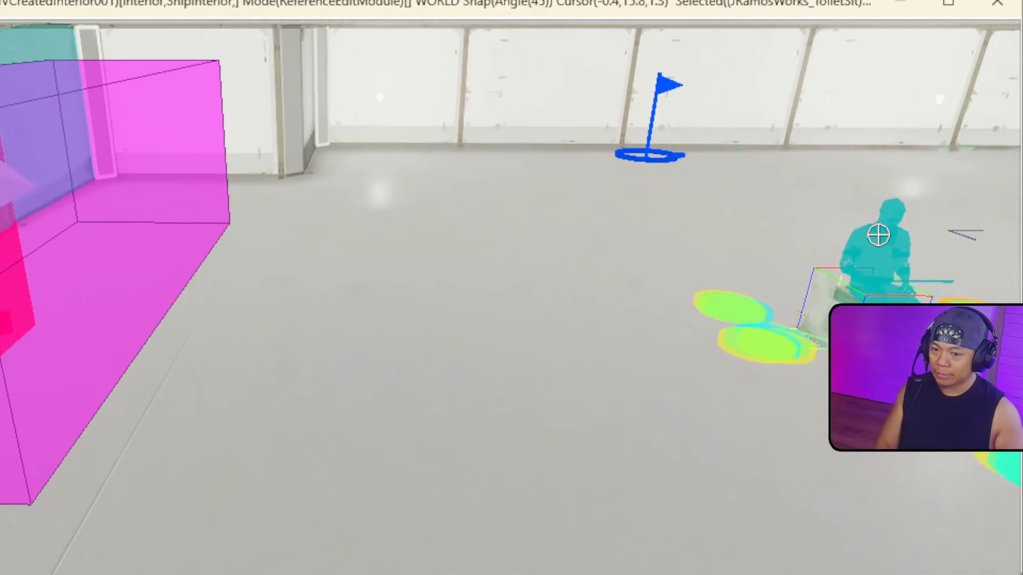
left_click(874, 255)
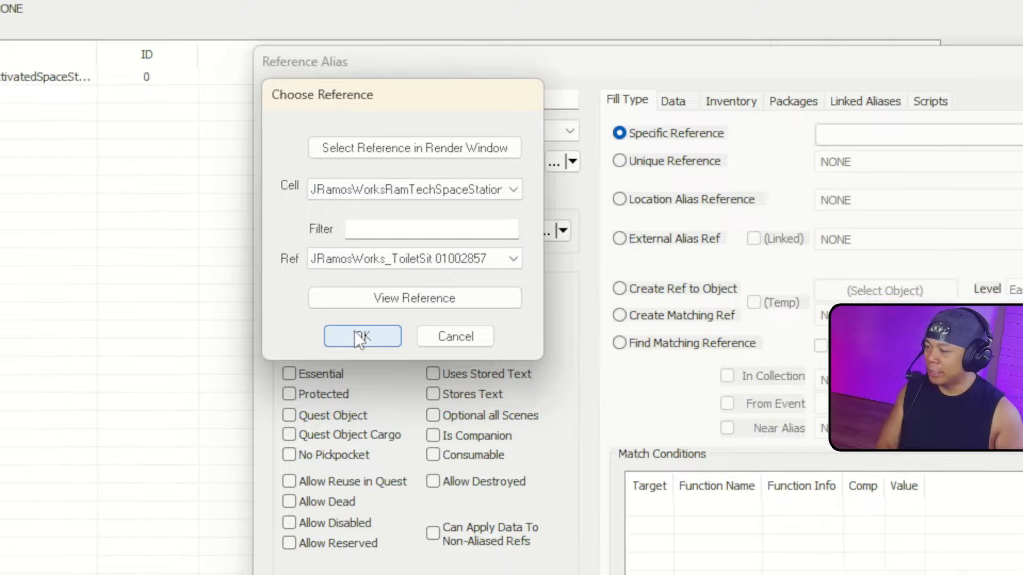
left_click(125, 397)
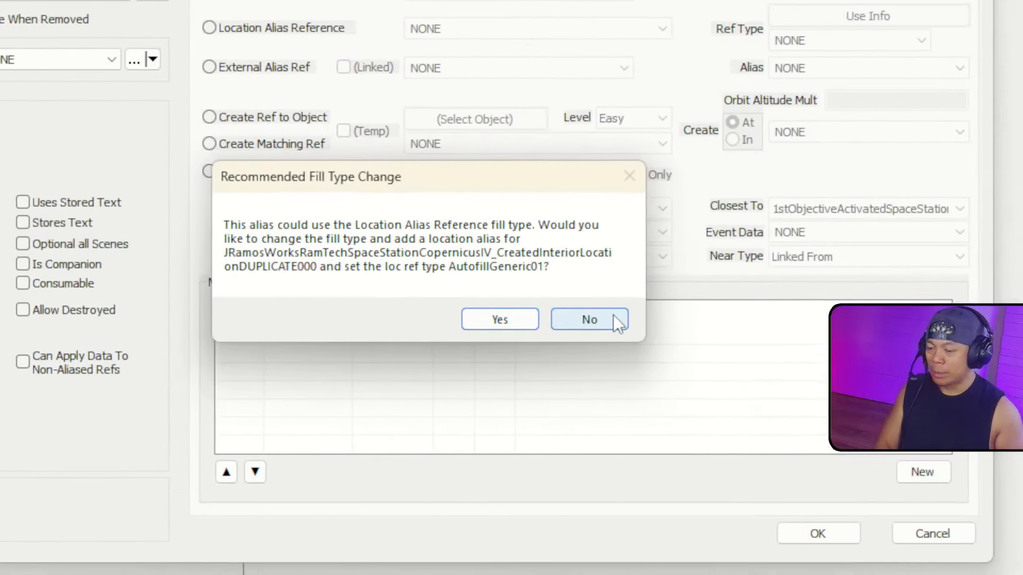
left_click(612, 315)
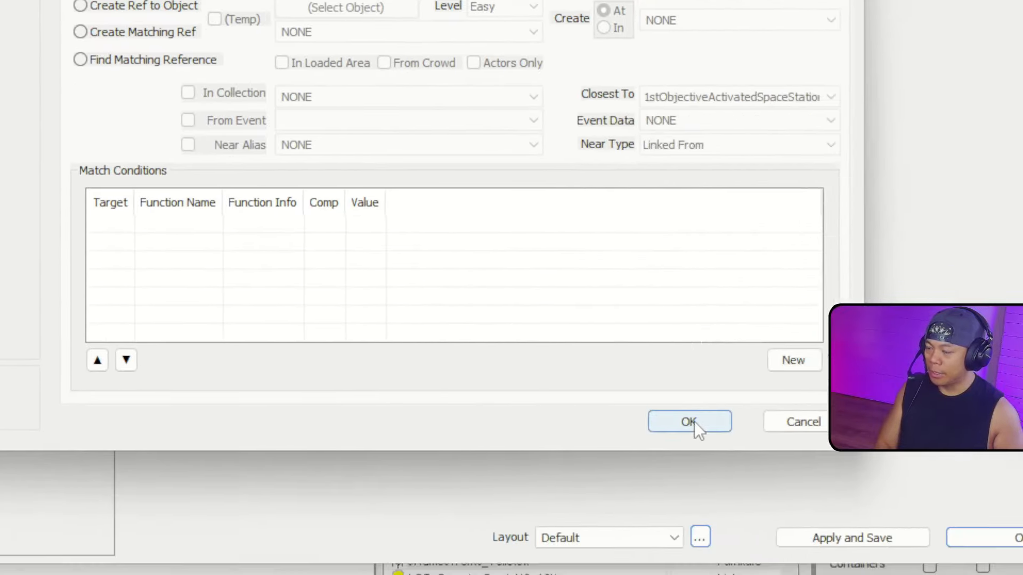
left_click(689, 421)
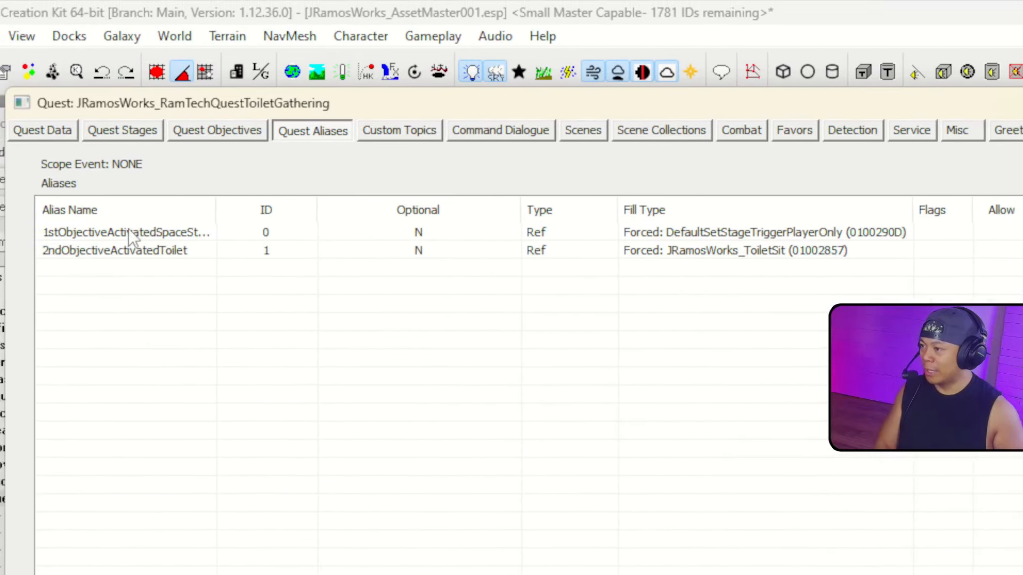
Add two new objectives to the JRamosWorks_RamTechQuestToiletGathering quest.
left_click(235, 131)
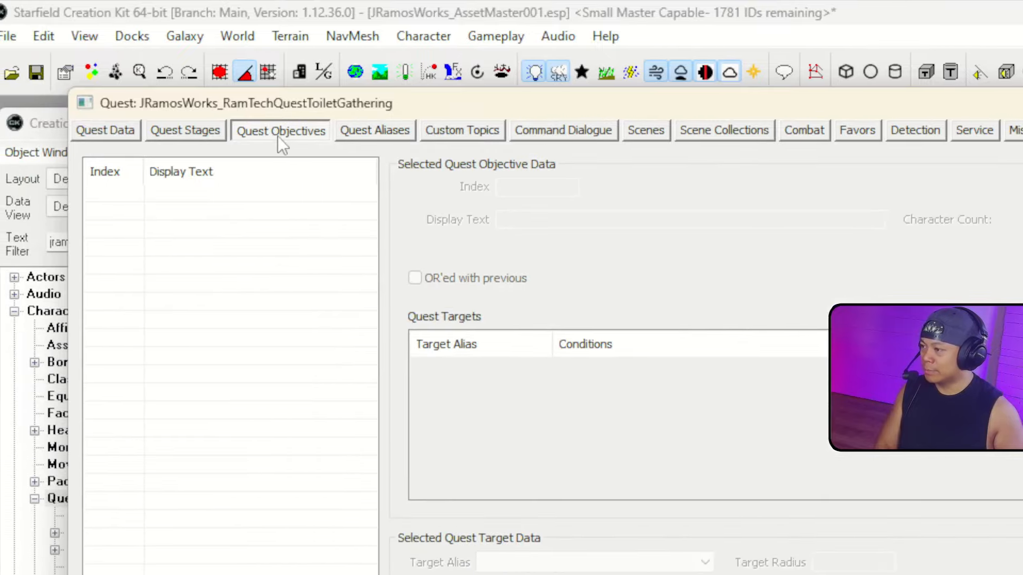
right_click(168, 202)
left_click(193, 211)
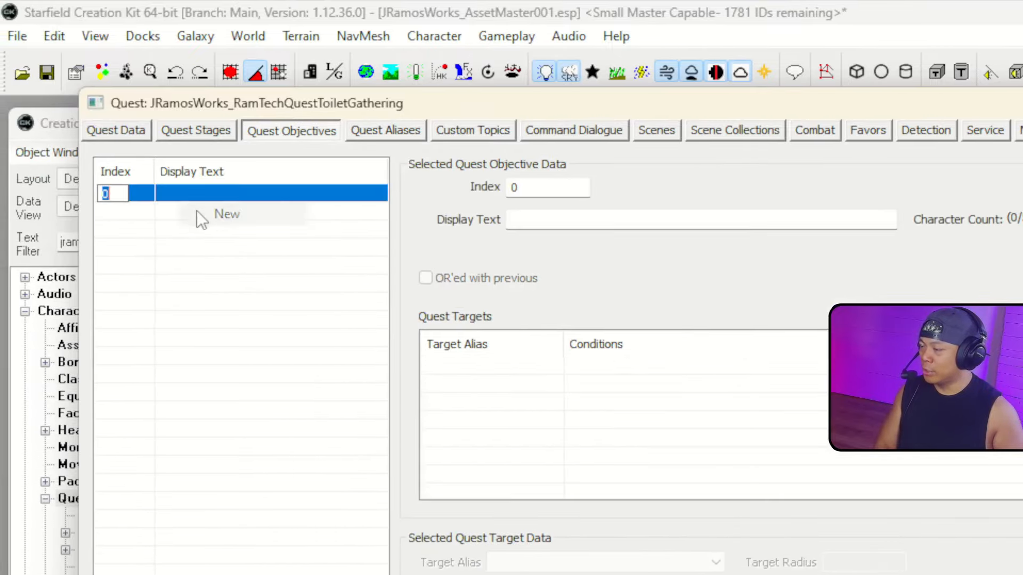
left_click(525, 194)
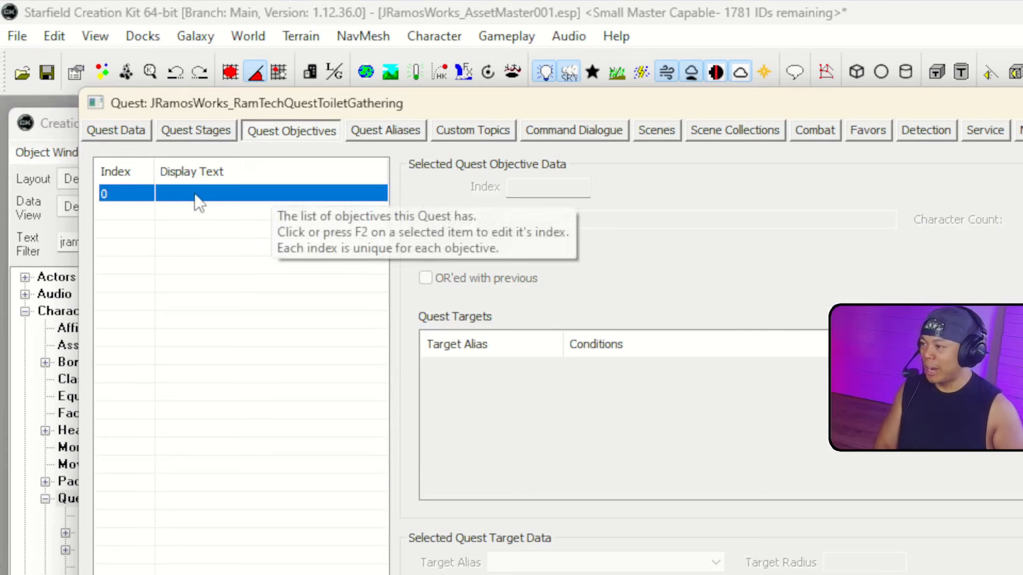
right_click(145, 213)
left_click(176, 225)
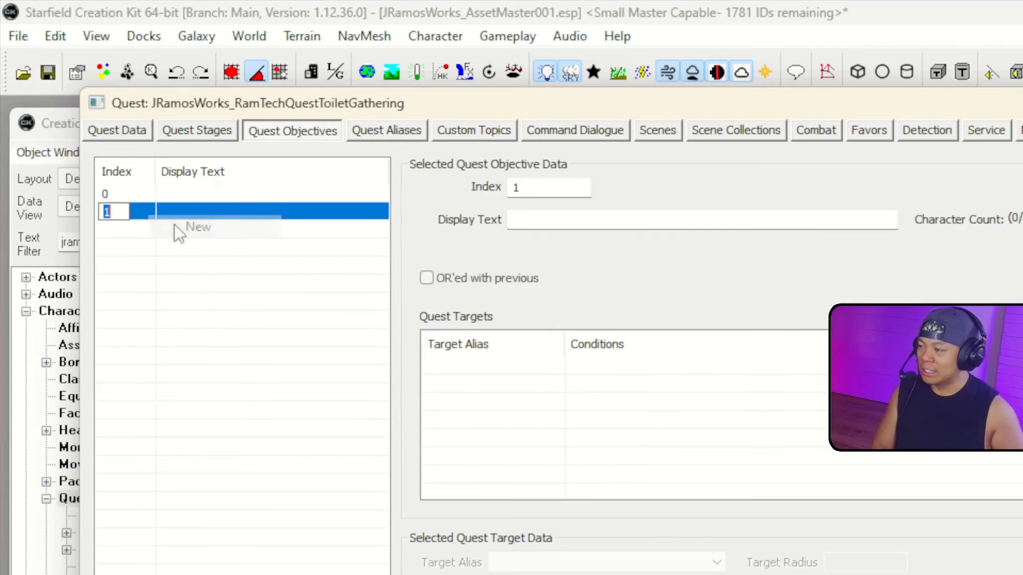
Set the first objective's index to 10 and the second's to 20, checking them against the quest stages.
left_click(130, 196)
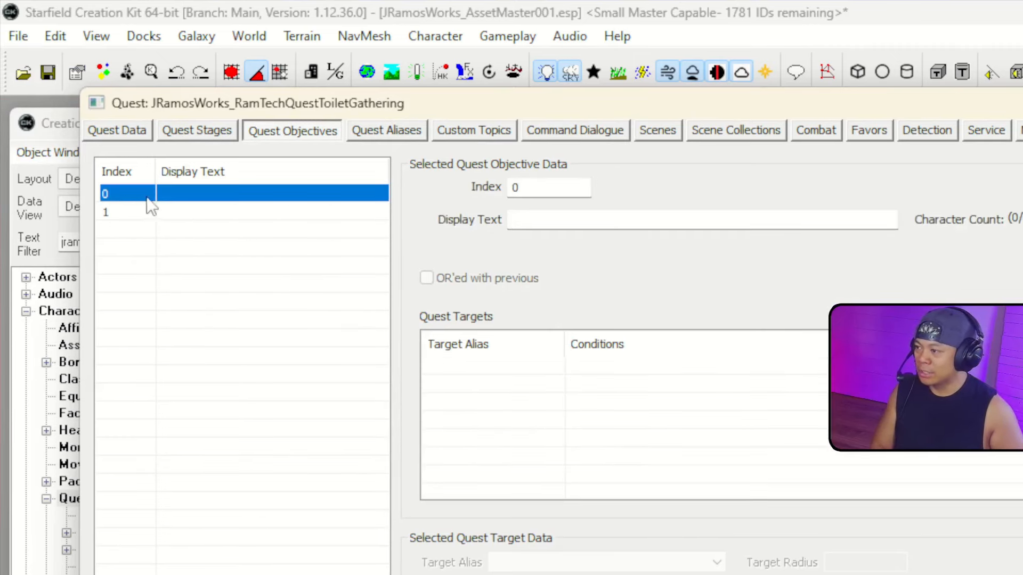
left_click(528, 191)
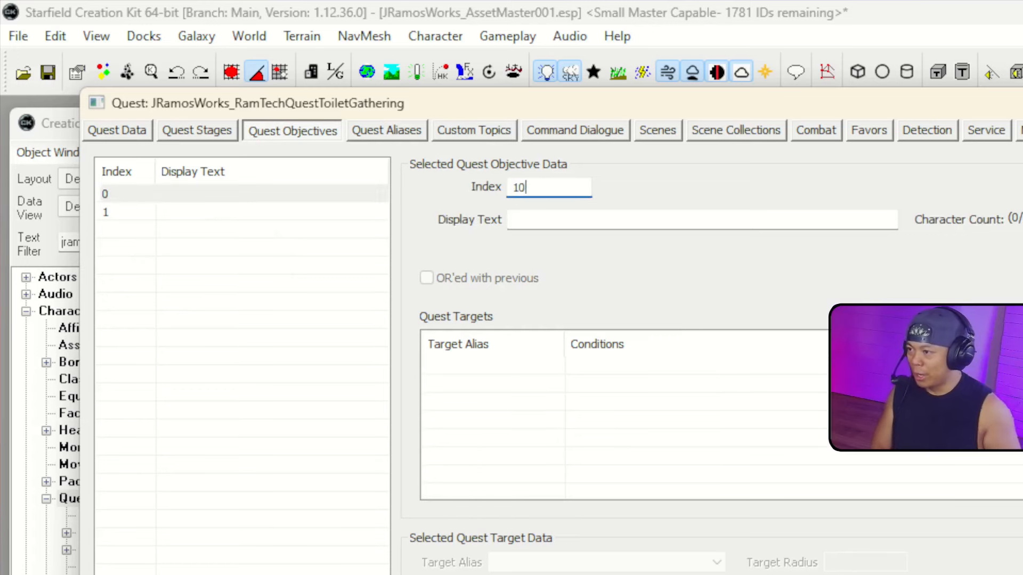
left_click(186, 133)
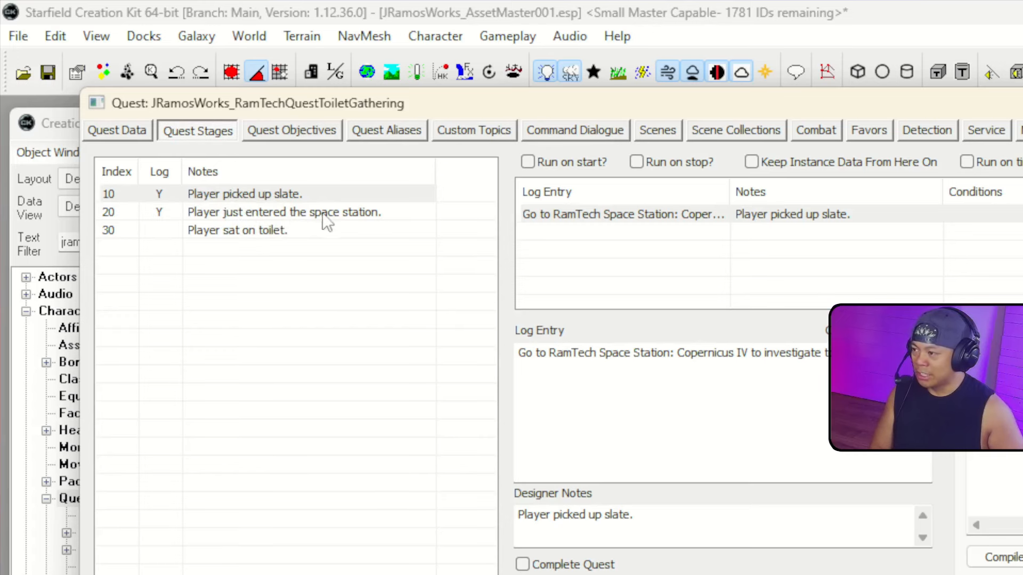
left_click(290, 132)
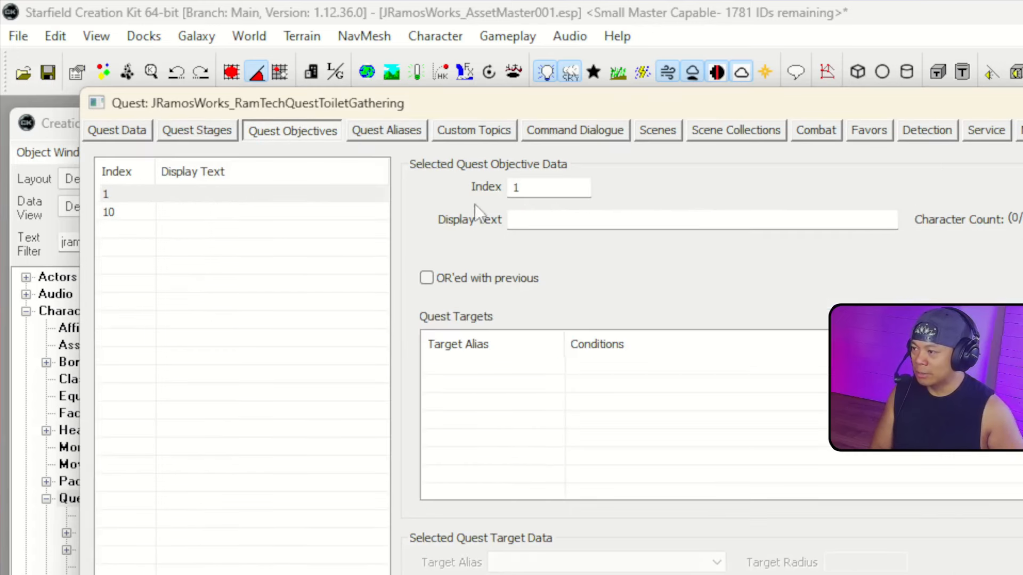
left_click(529, 188)
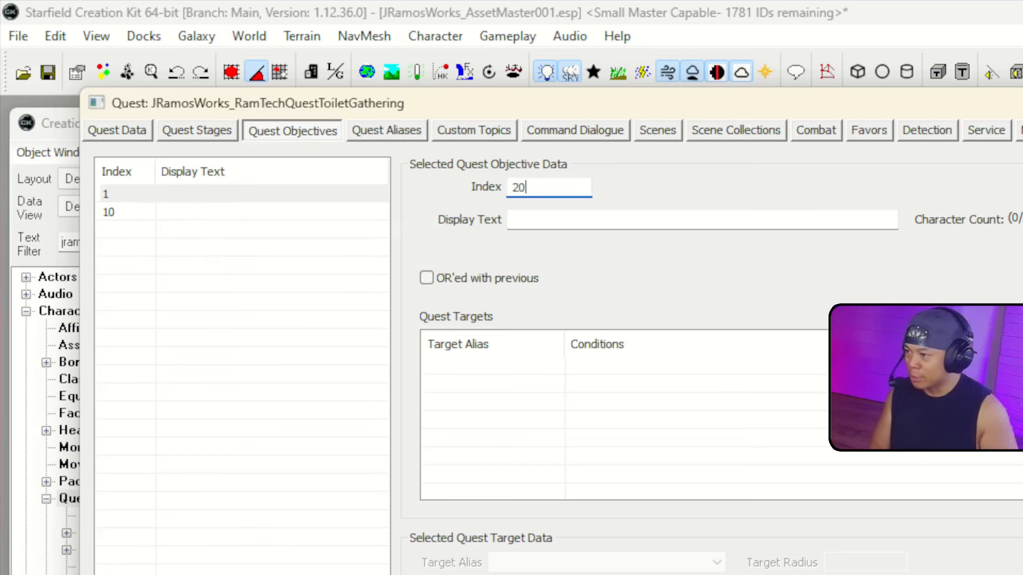
left_click(245, 215)
Set the display text of objective 10 to "Go to RamTech Space Station: Copernicus IV".
left_click(111, 196)
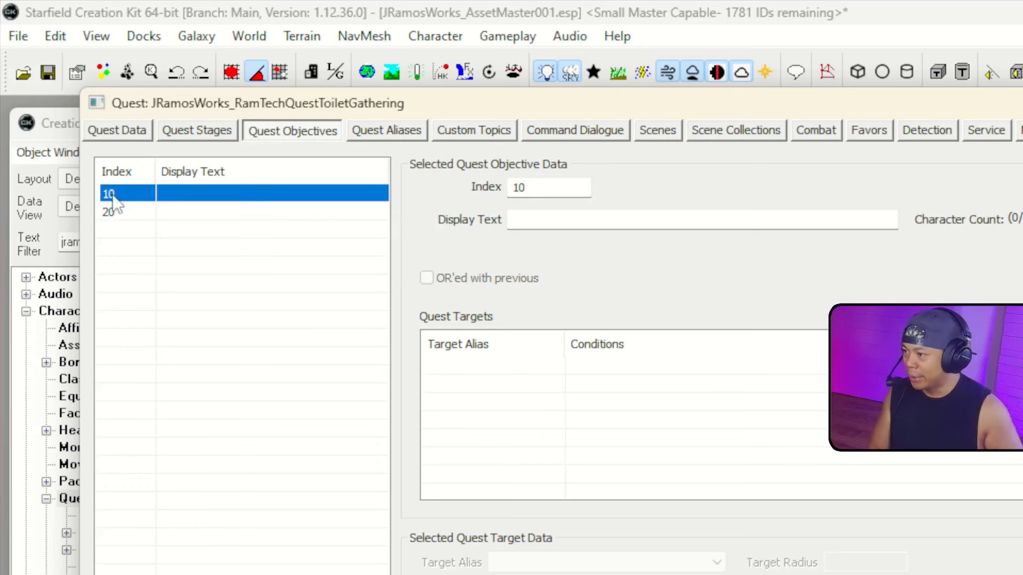
left_click(554, 219)
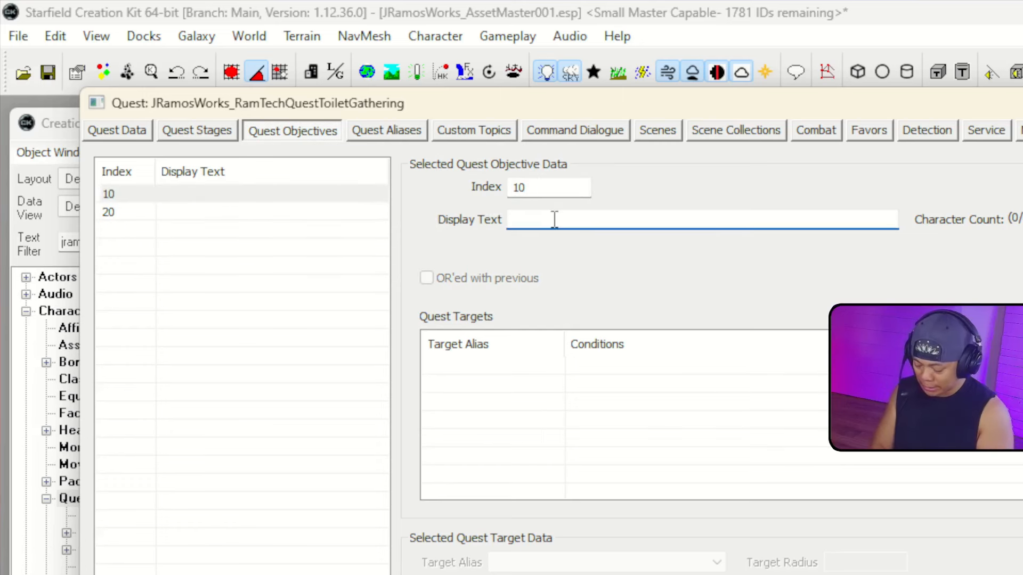
type("Go to Ramt")
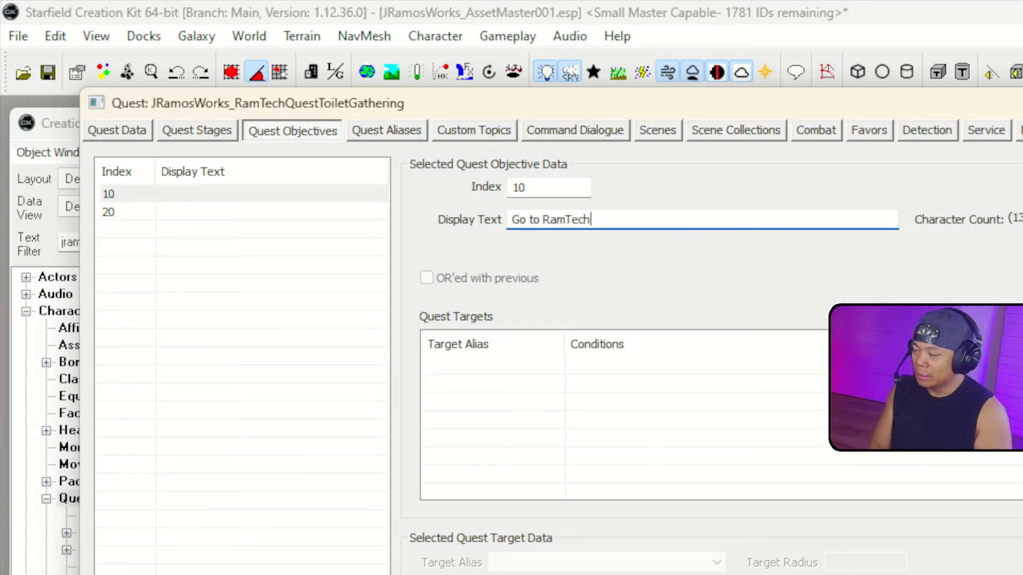
type("ech Space St")
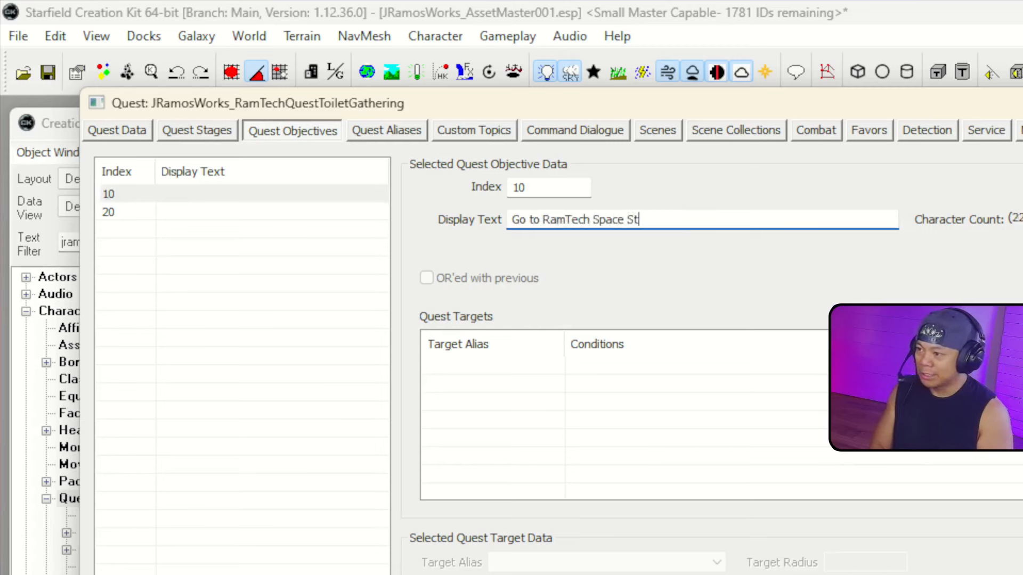
type("ation")
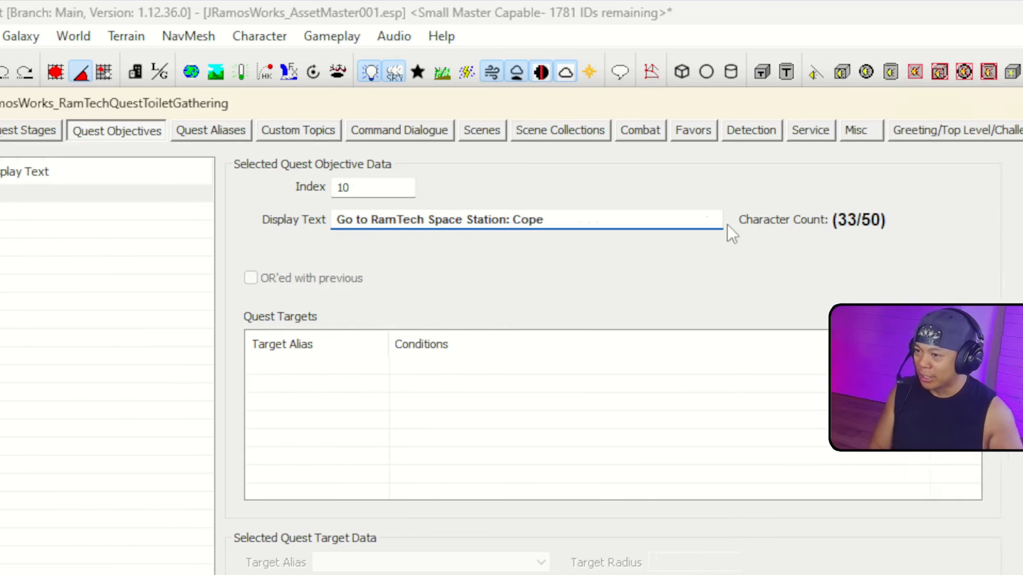
type(": Copernicus I")
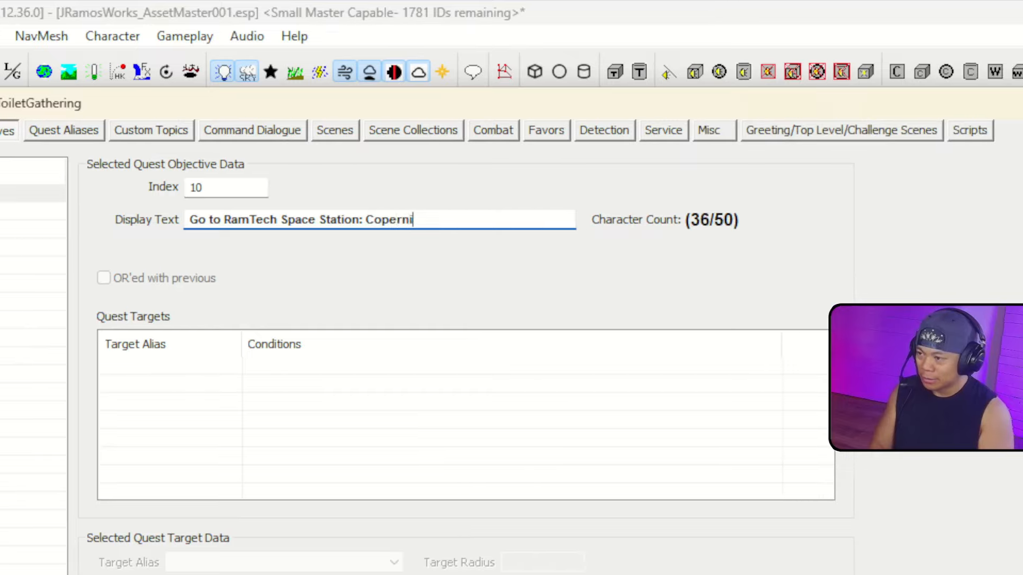
type("V")
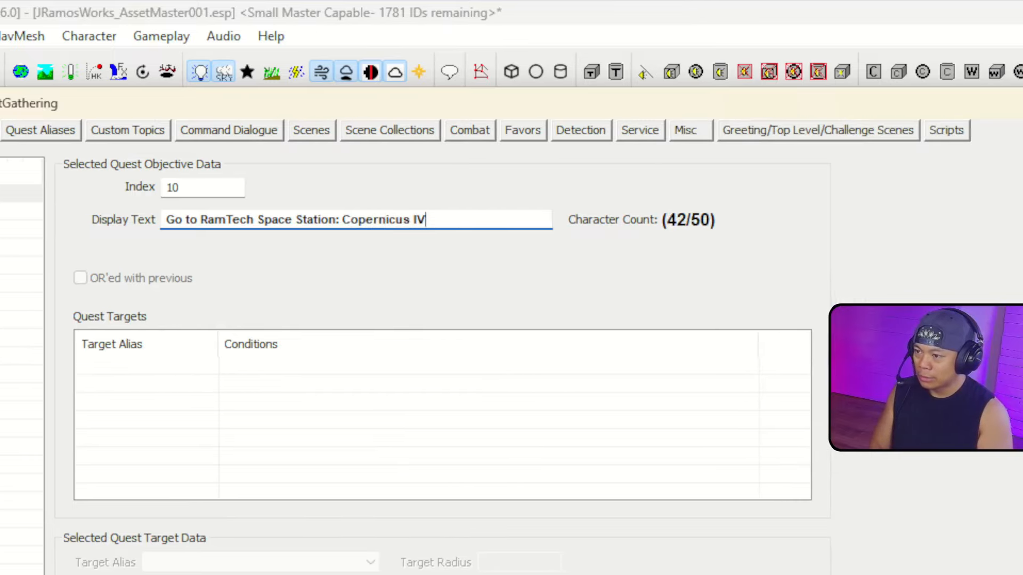
left_click_drag(425, 220, 270, 220)
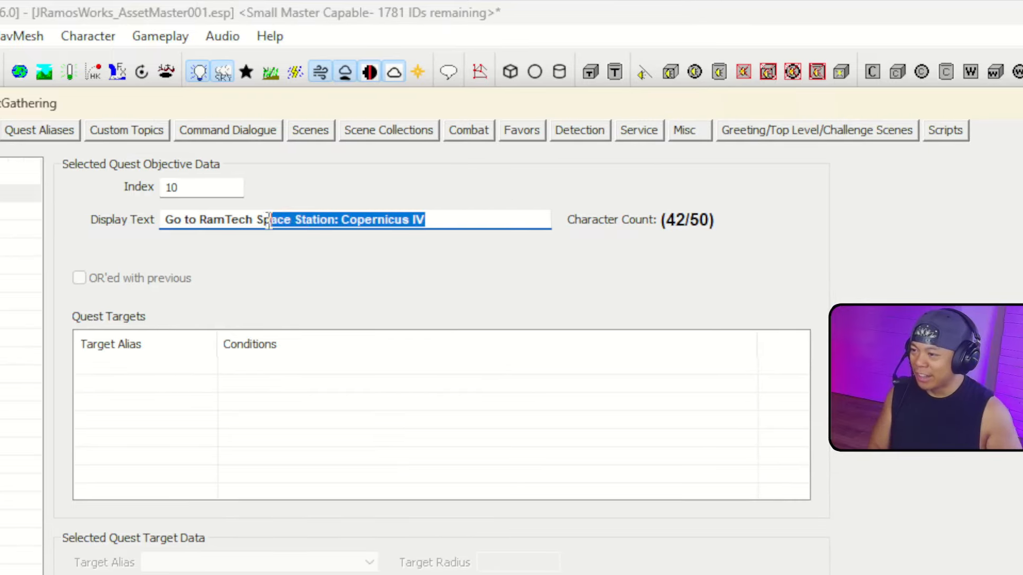
key("BackSpace")
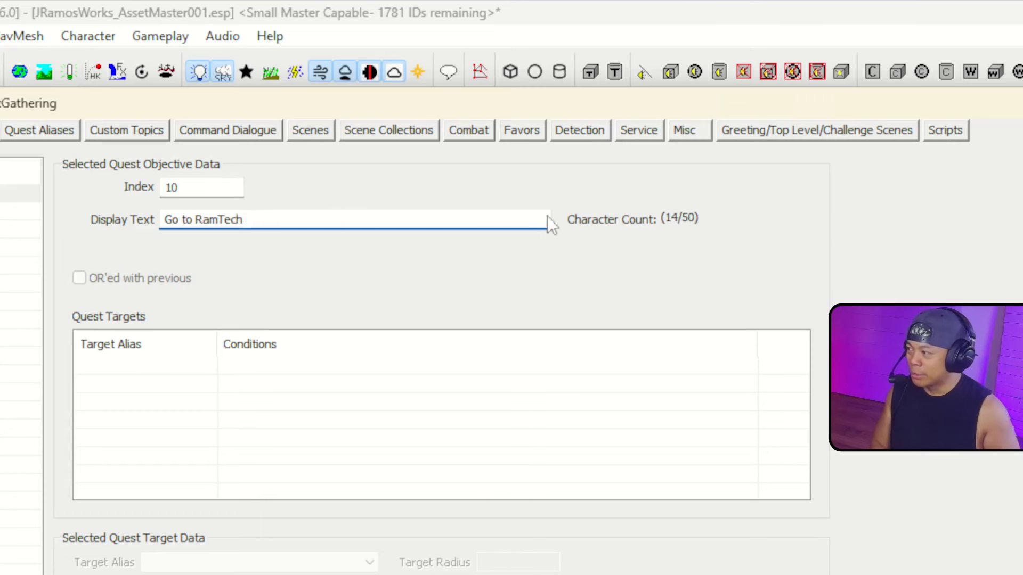
key("ctrl+z")
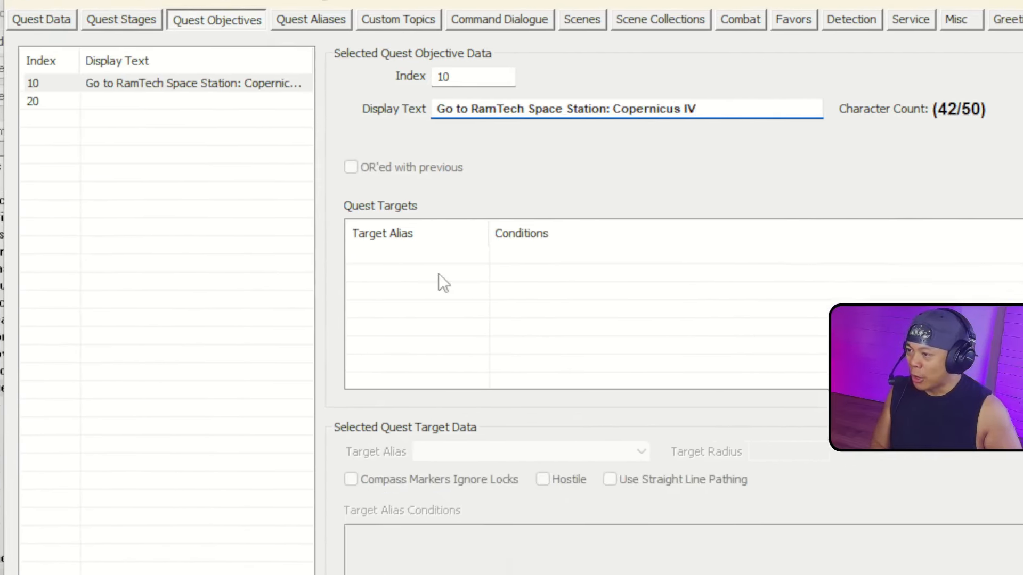
Add a quest target to objective 10 using the alias 1stObjectiveActivatedSpaceStationTrigger.
right_click(451, 384)
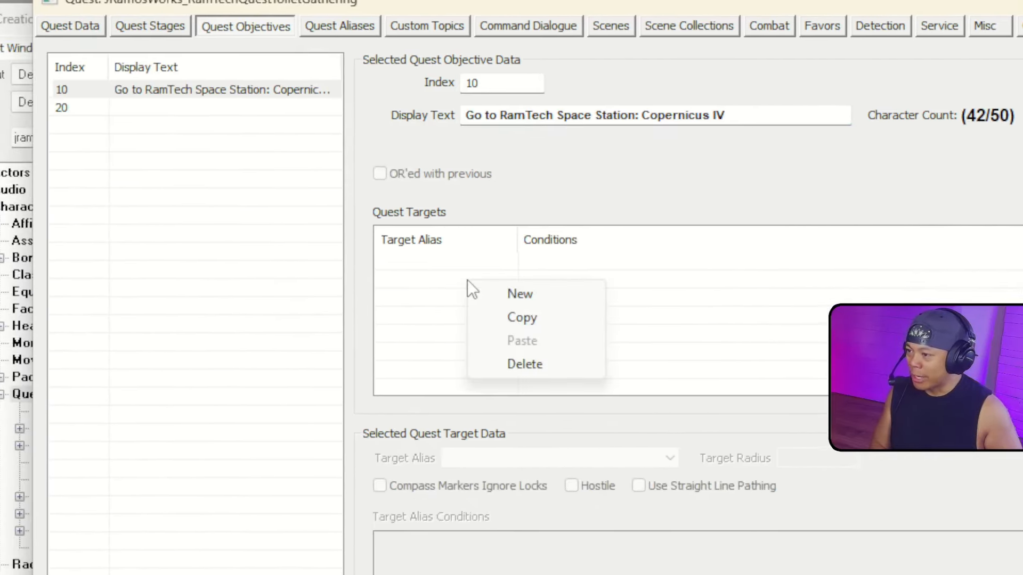
left_click(525, 295)
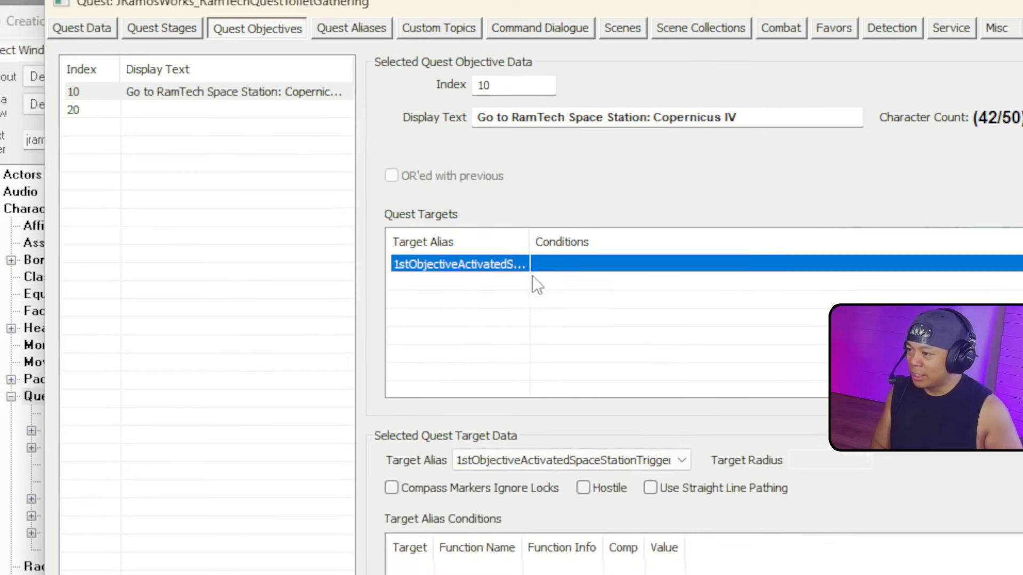
right_click(468, 296)
left_click(500, 309)
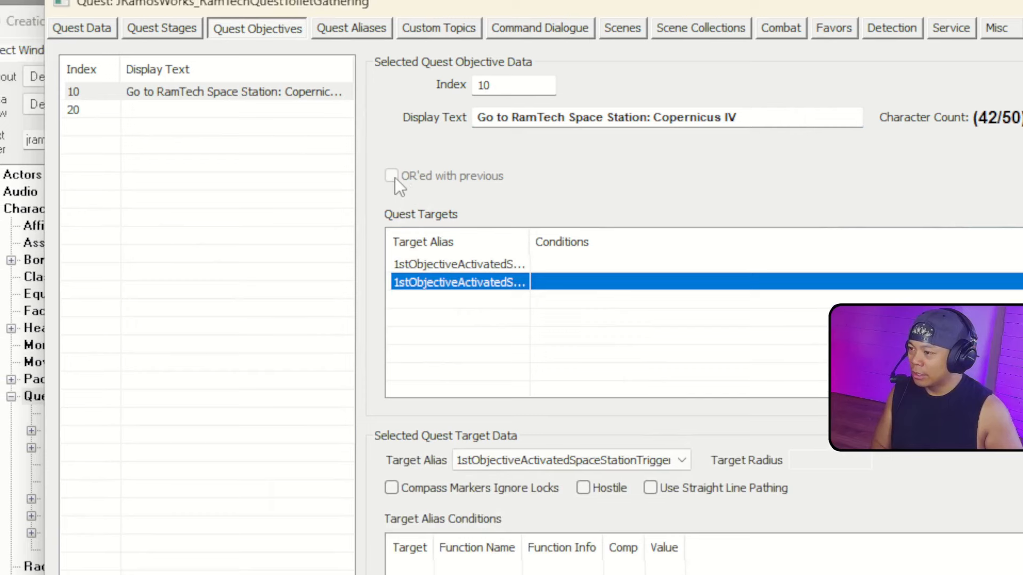
left_click(449, 264)
left_click(468, 284)
left_click(472, 285)
left_click(475, 284)
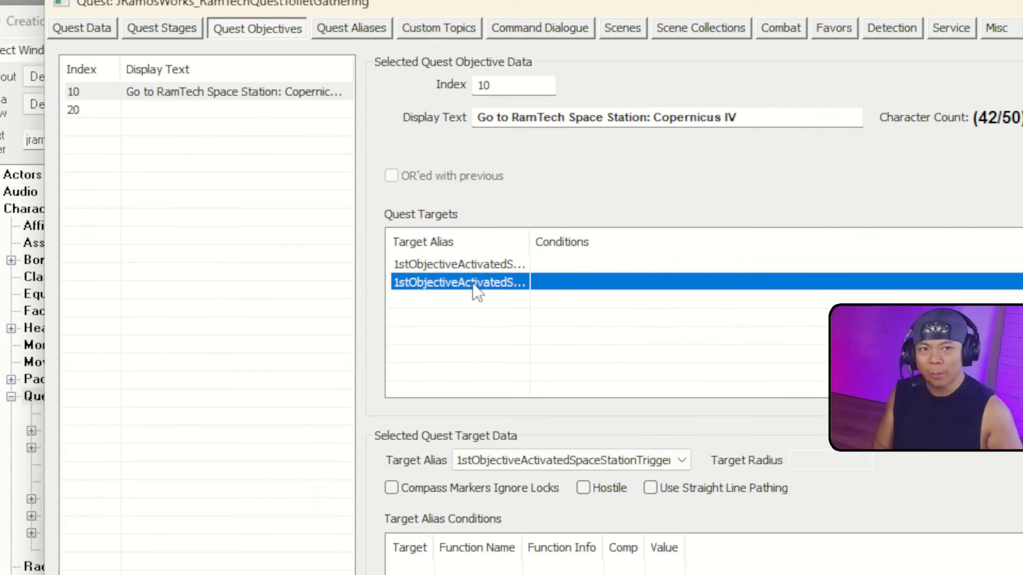
key("Delete")
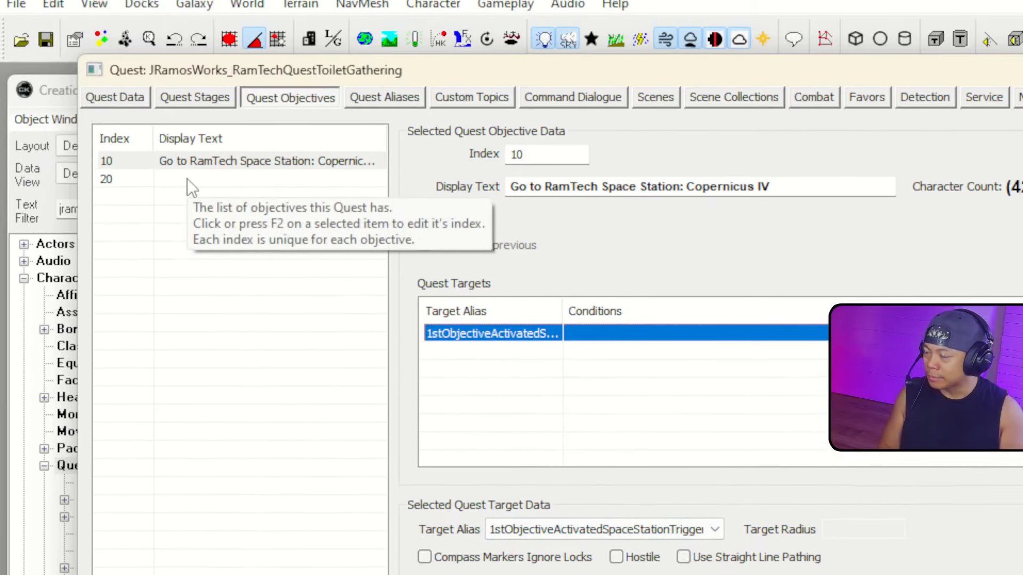
Set the display text of objective 20 to "Don't be awkward. Sit on the toilet!".
left_click(188, 180)
left_click(539, 187)
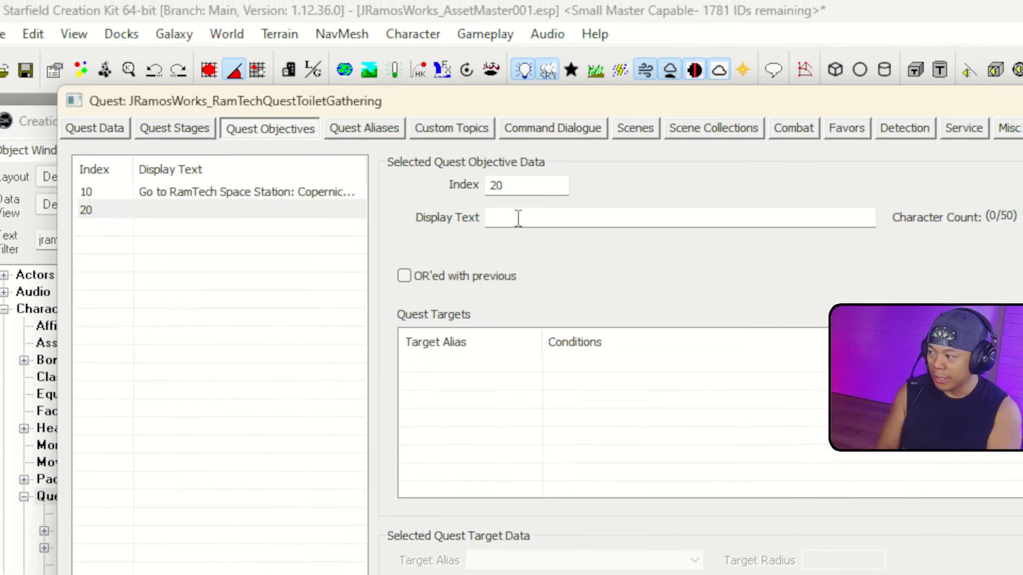
type("Don't be awkward")
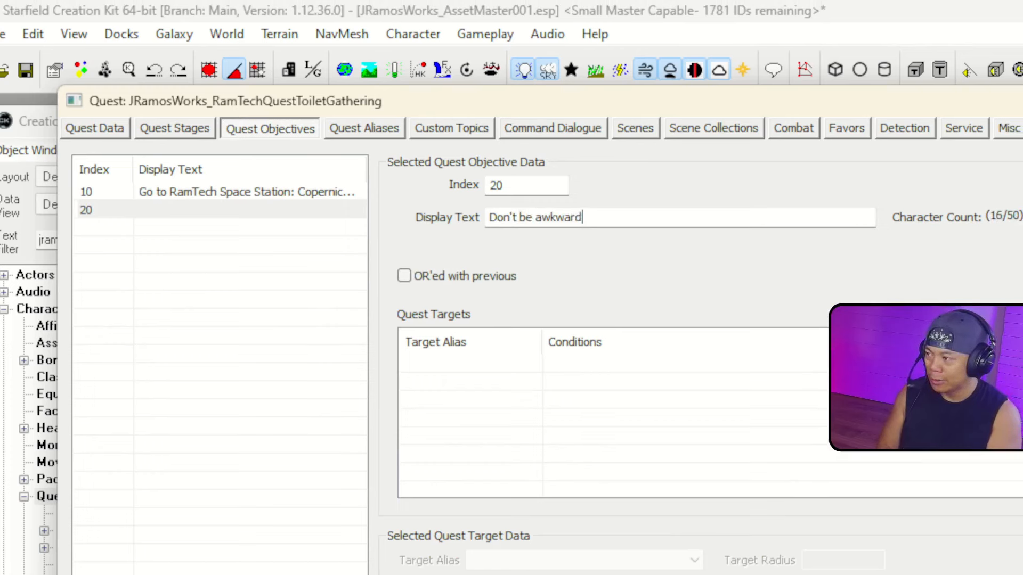
type(".")
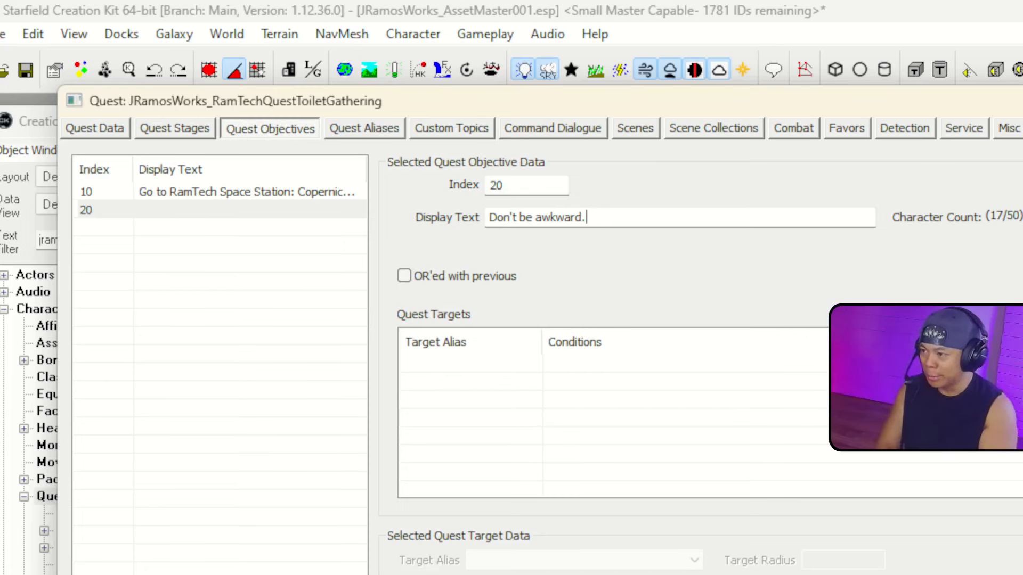
type("on th e")
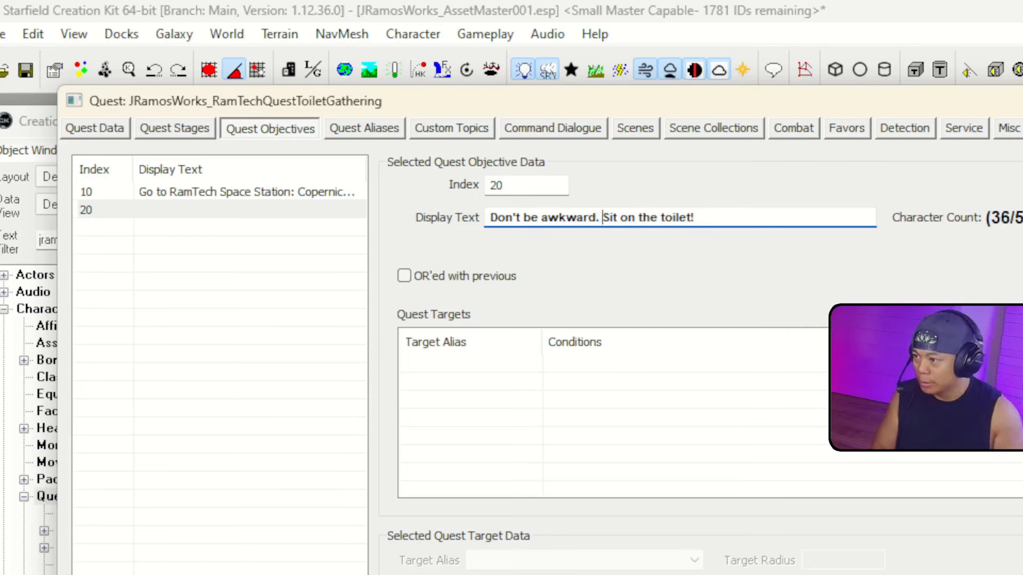
Add a quest target to objective 20 and set its target alias to 2ndObjectiveActivatedToilet.
left_click(574, 391)
right_click(530, 400)
left_click(546, 408)
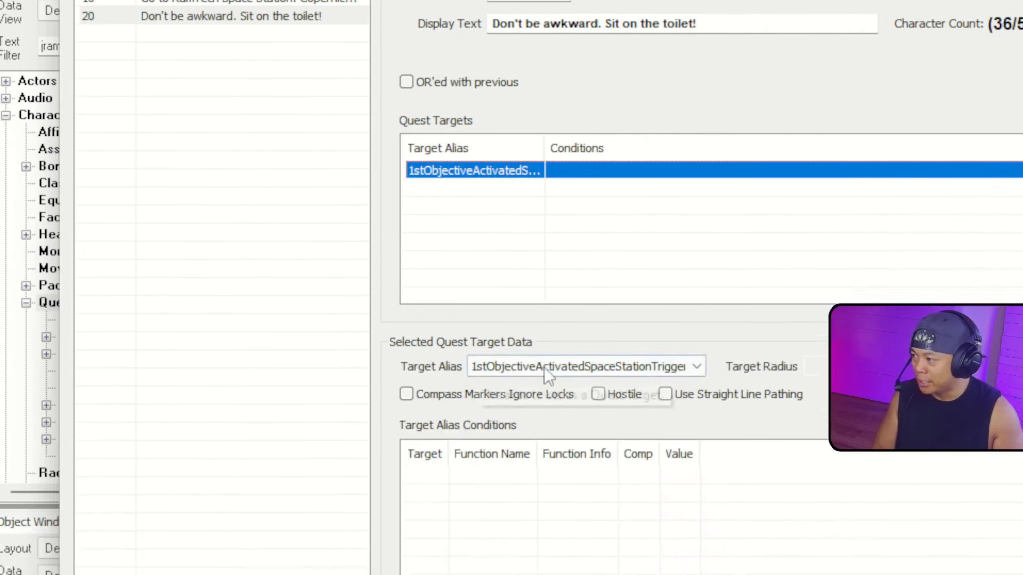
left_click(615, 563)
left_click(559, 398)
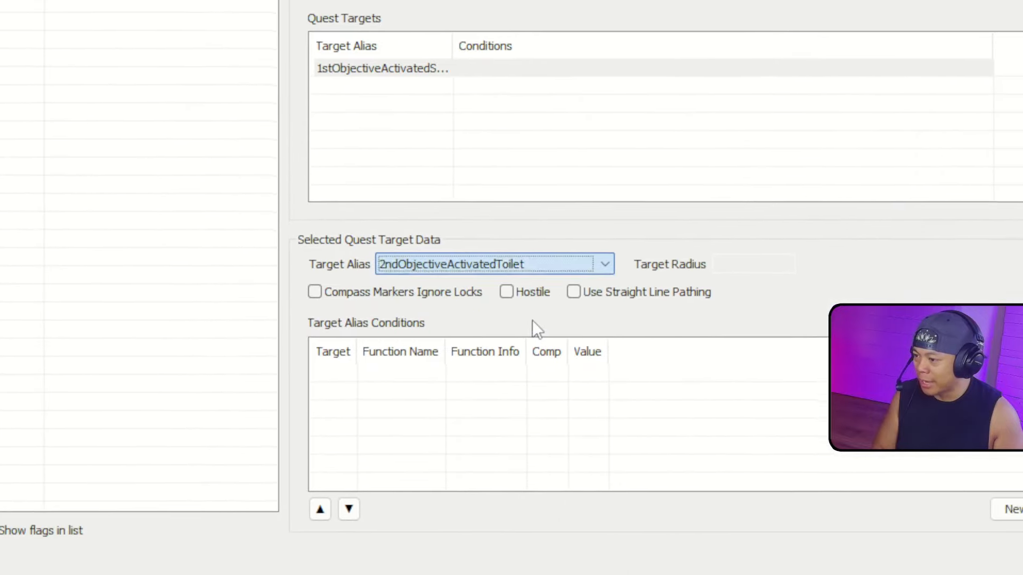
left_click(494, 153)
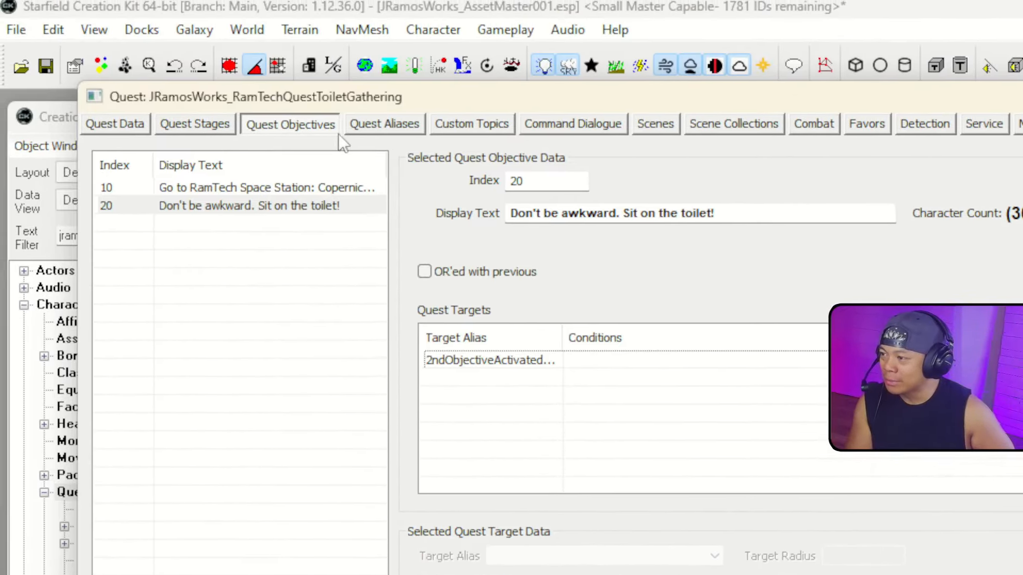
Review the quest's aliases and stages, and compile the CompleteAllObjectives() Papyrus fragment of stage 30.
left_click(385, 133)
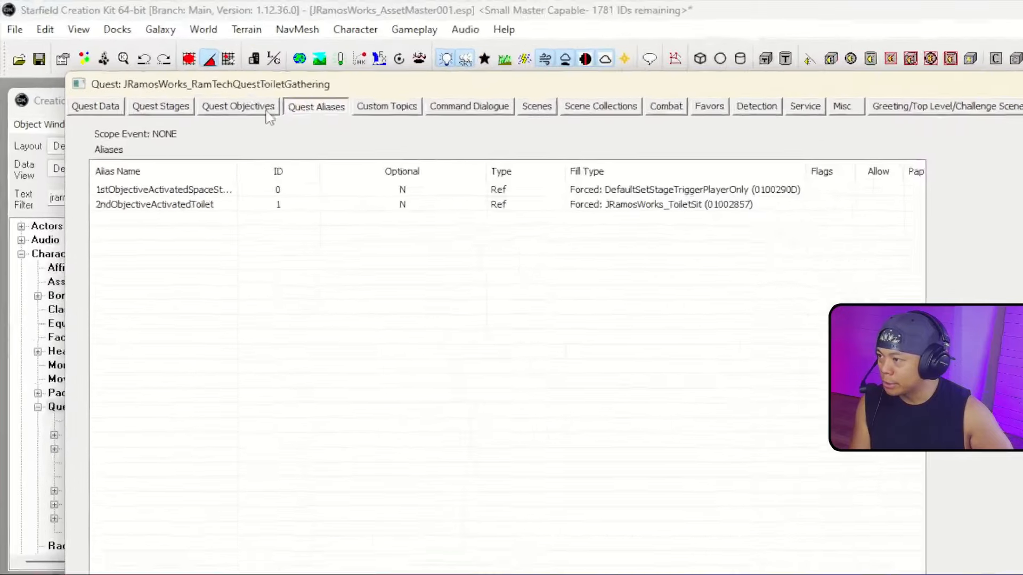
left_click(133, 66)
left_click(194, 132)
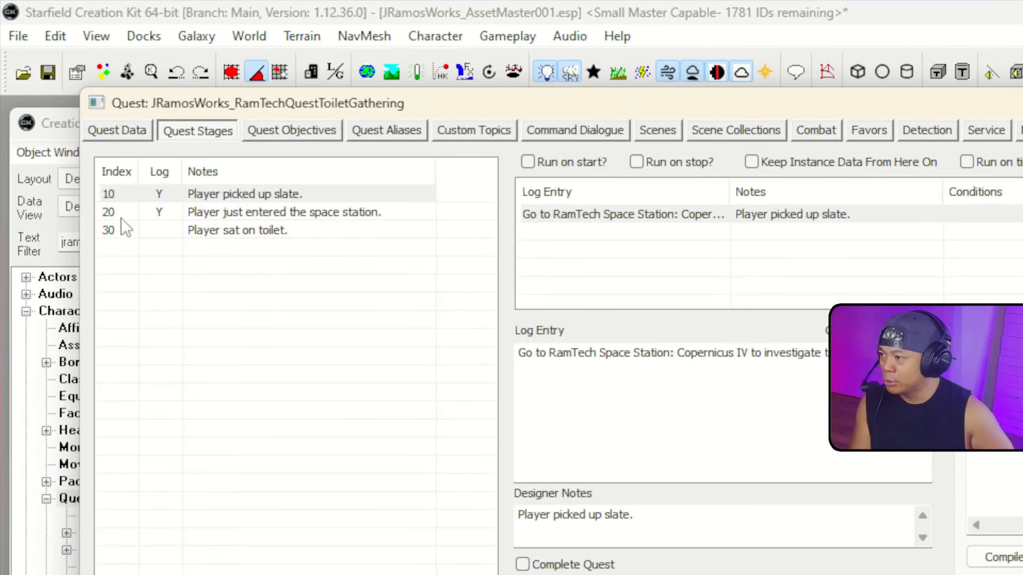
left_click(212, 232)
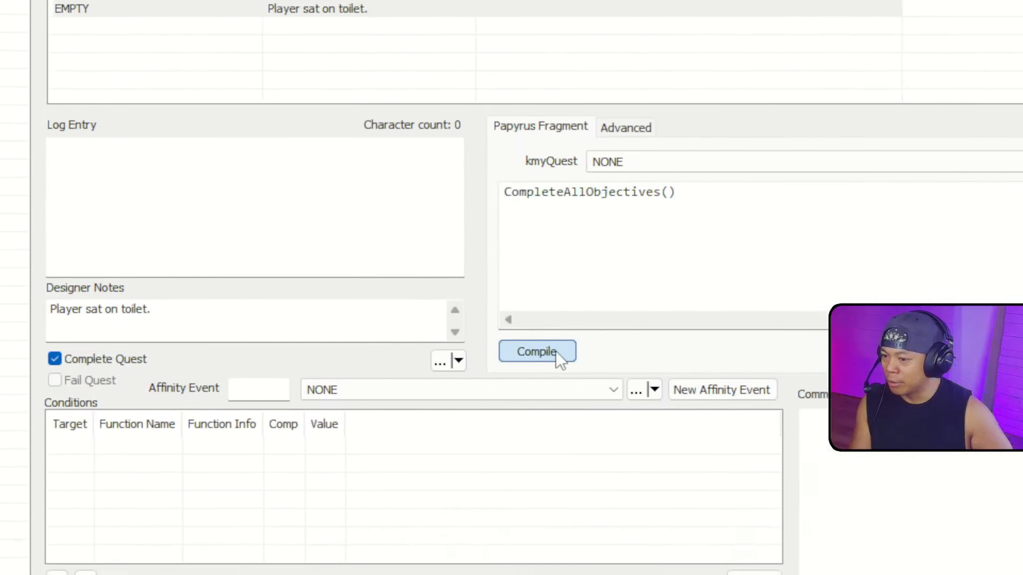
left_click(556, 351)
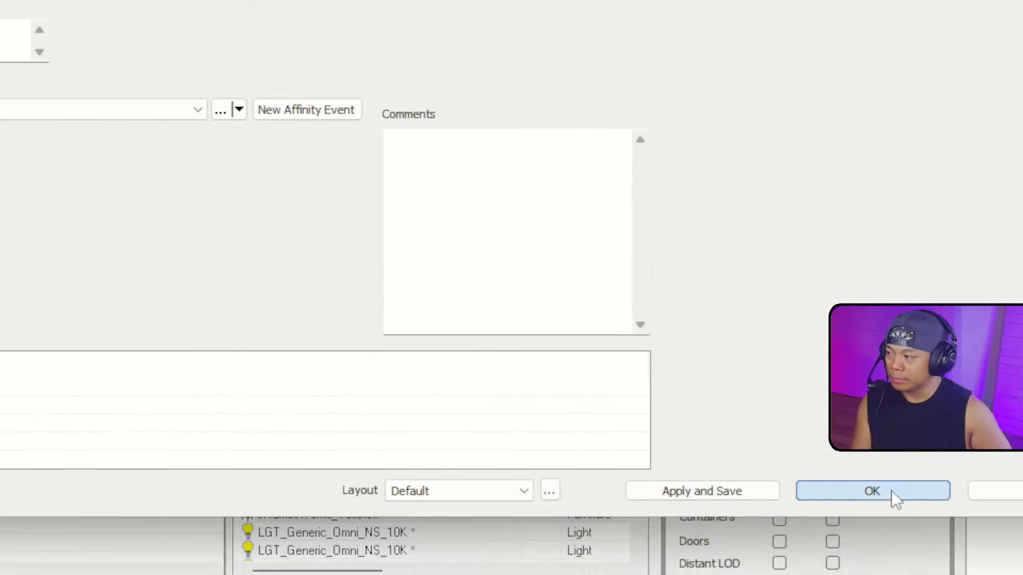
Confirm the quest's changes and close the quest editing window.
left_click(972, 542)
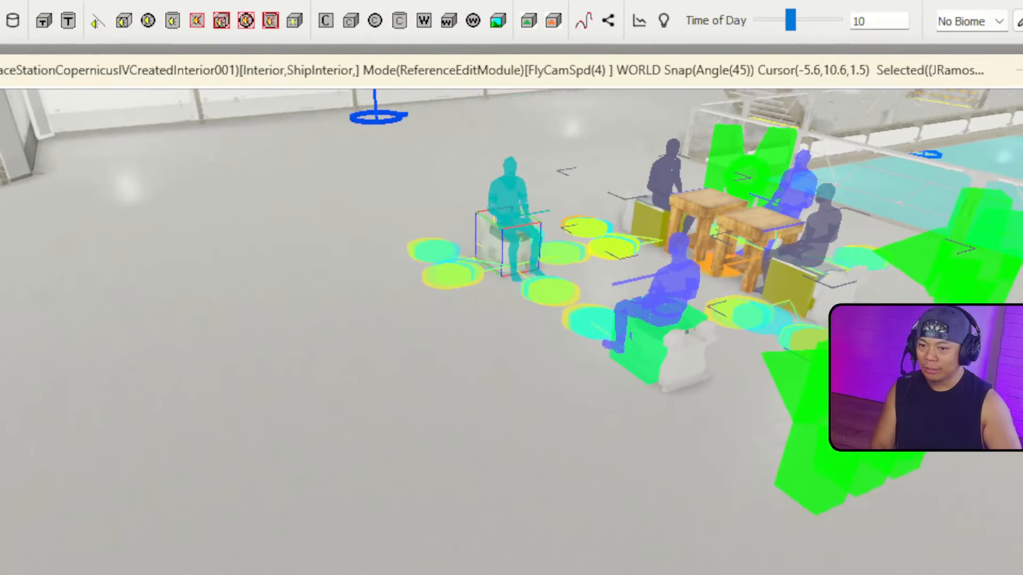
right_click_drag(581, 90, 475, 90)
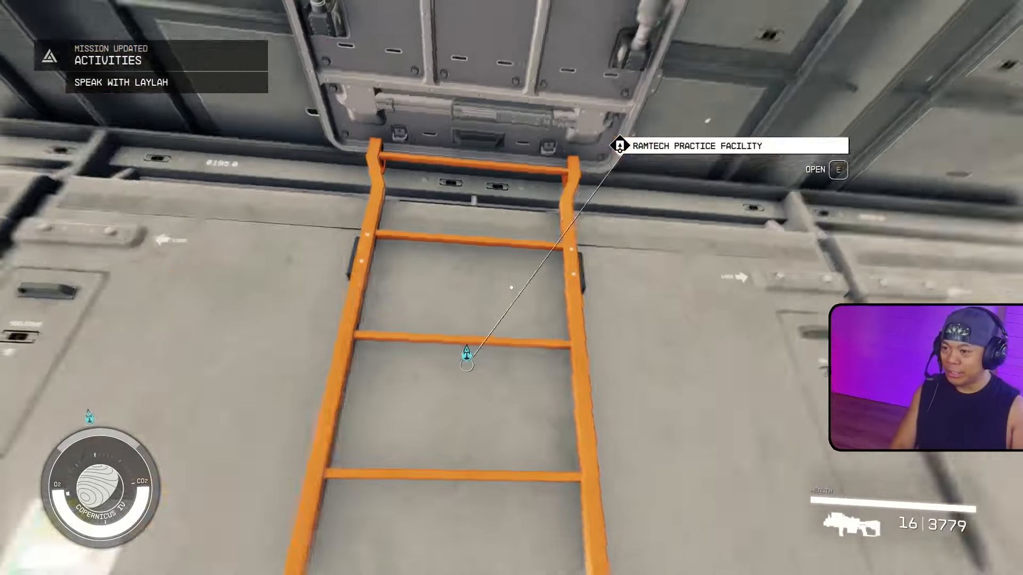
In Starfield, leave the RamTech Practice Facility, read the Toilet Gathering slate on the wooden crate outside, and close it.
key("e")
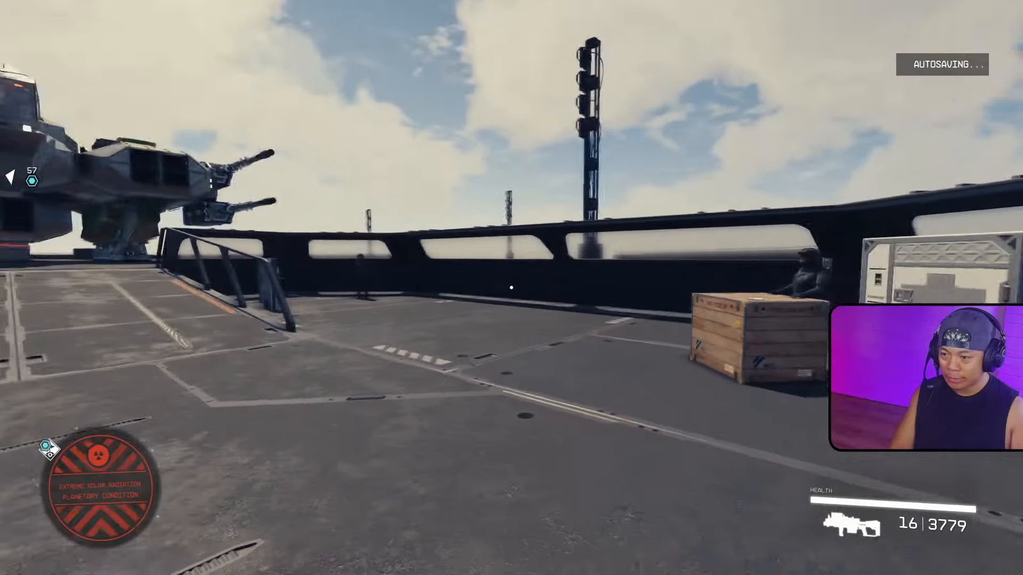
key("w")
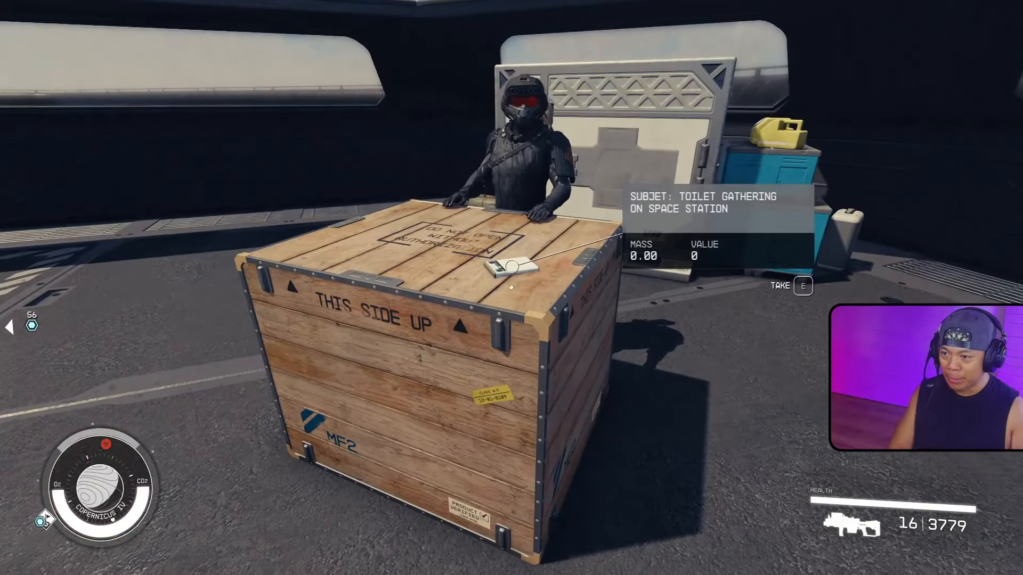
key("w")
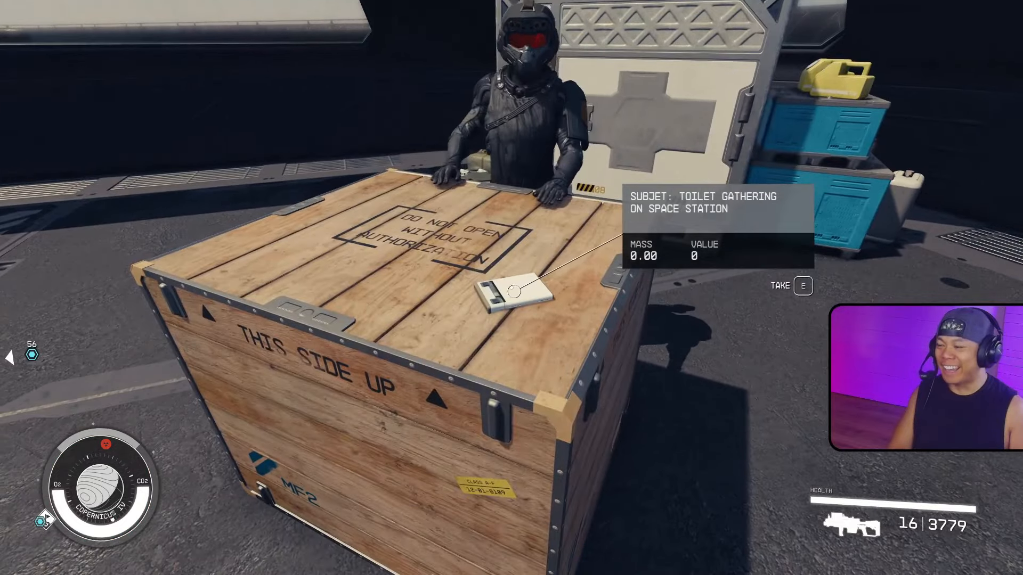
key("s")
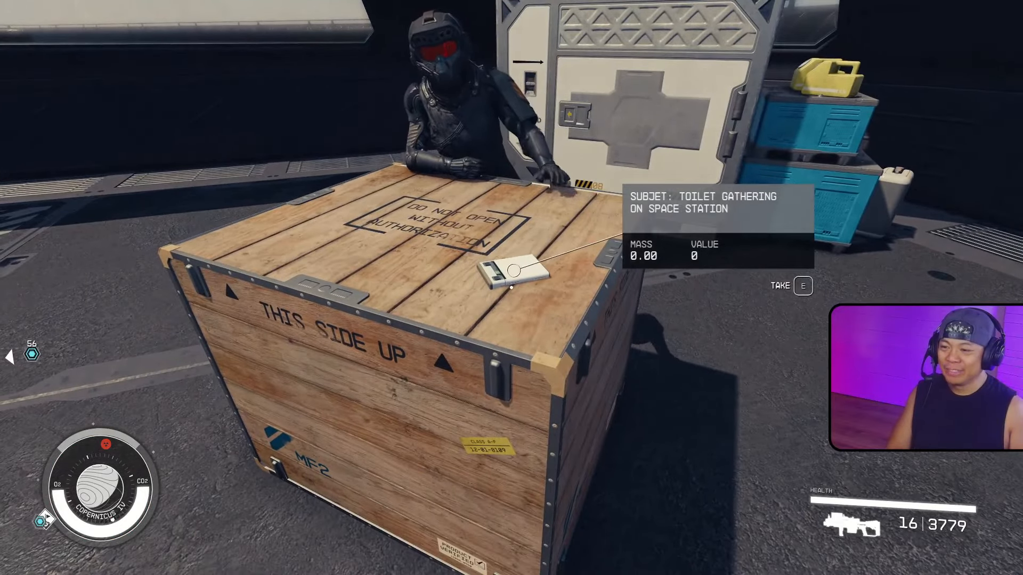
key("e")
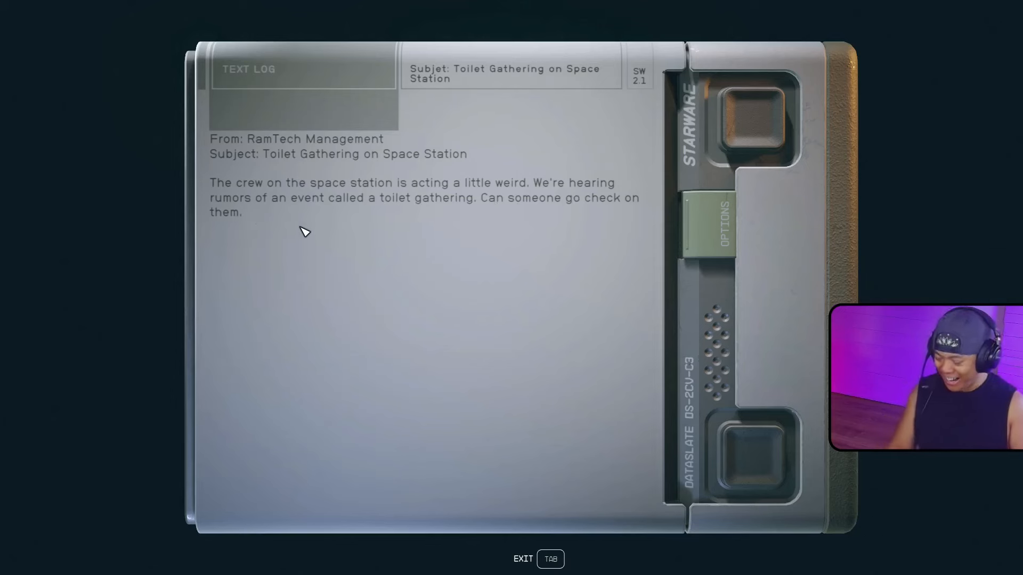
key("Tab")
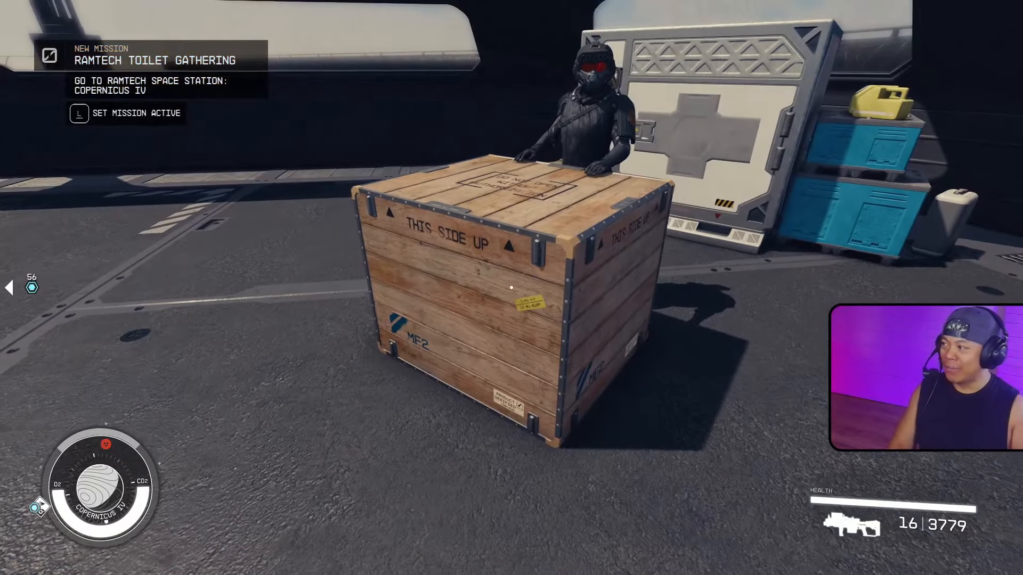
Examine the RamTech Toilet Gathering mission's description and objective in the mission log, compare it with the activities entries, and return to the game.
key("l")
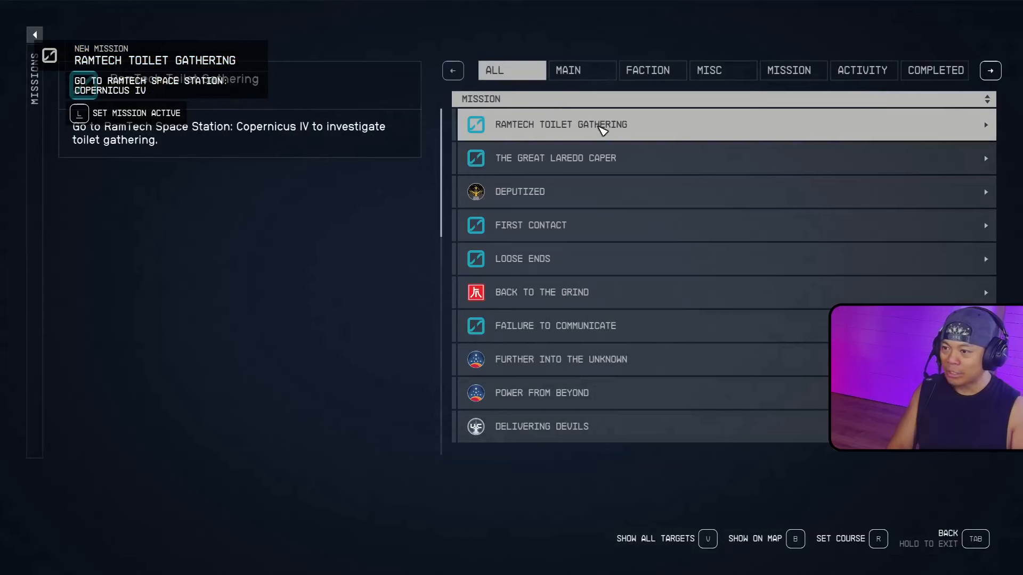
left_click(638, 130)
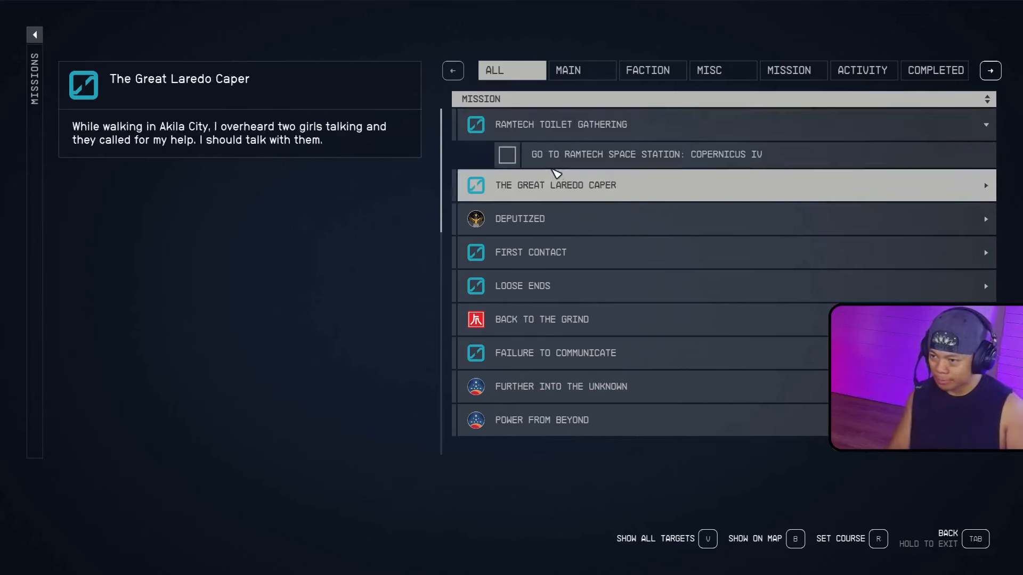
scroll(562, 196, "down", 5)
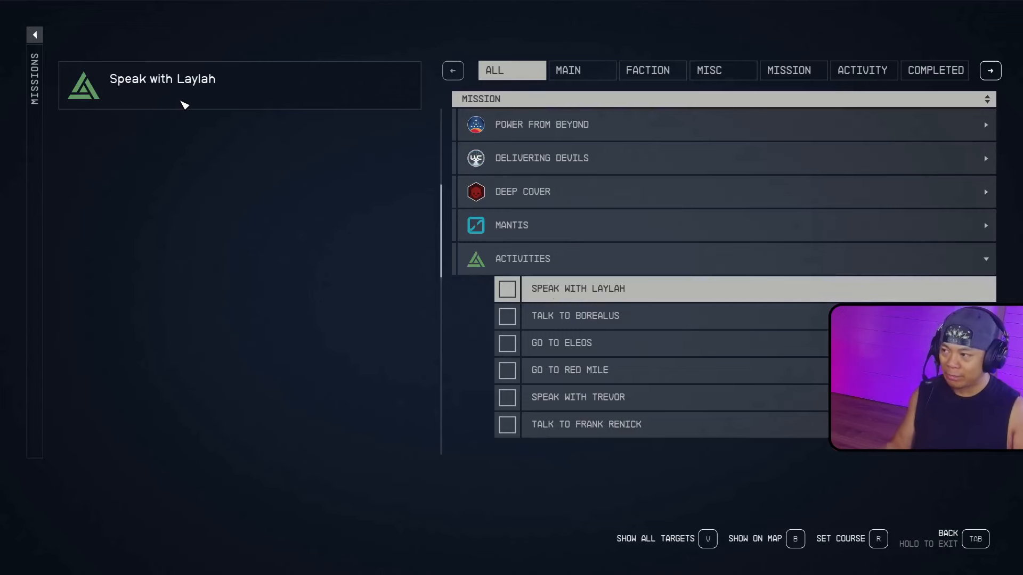
scroll(542, 197, "up", 7)
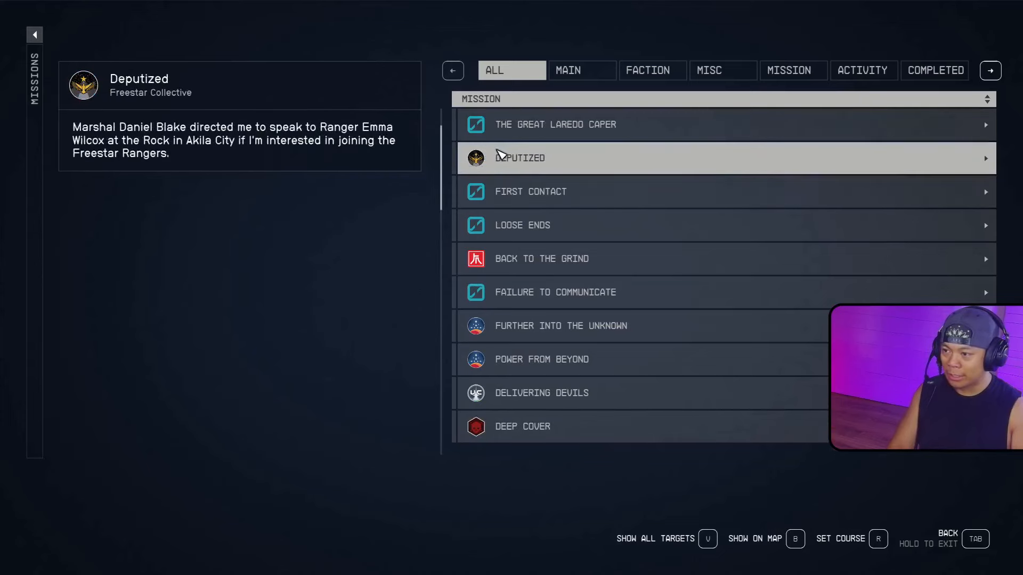
scroll(497, 150, "up", 2)
left_click(561, 134)
left_click(561, 134)
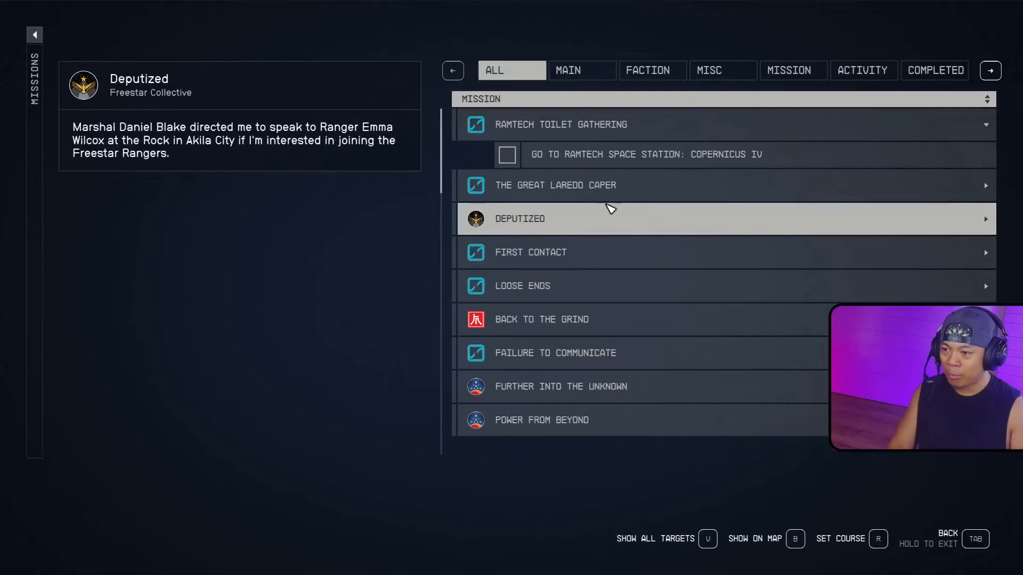
key("Tab")
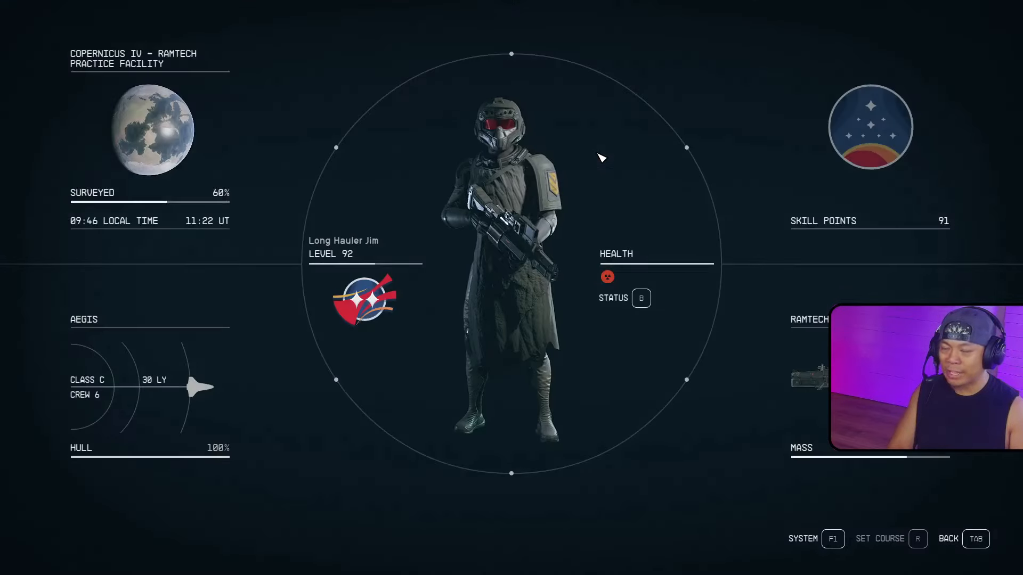
key("Tab")
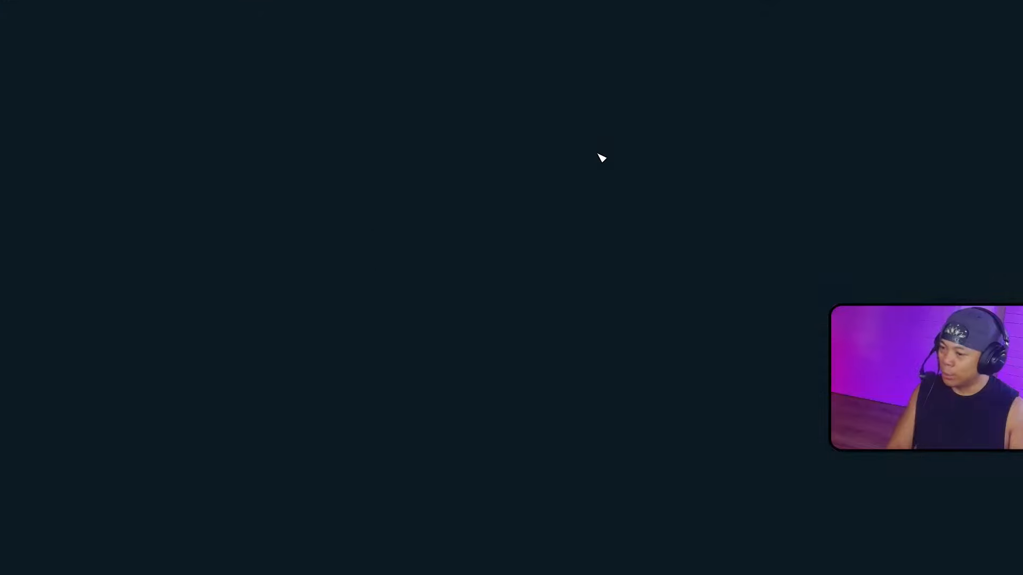
Check the Copernicus system map for RamTech Space Station: Copernicus IV and close the map.
key("s")
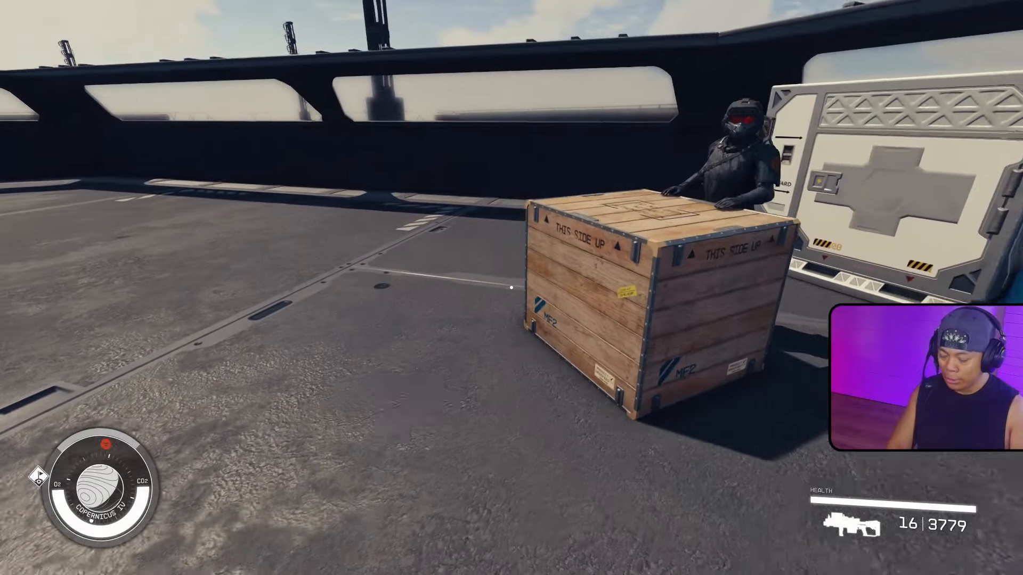
key("m")
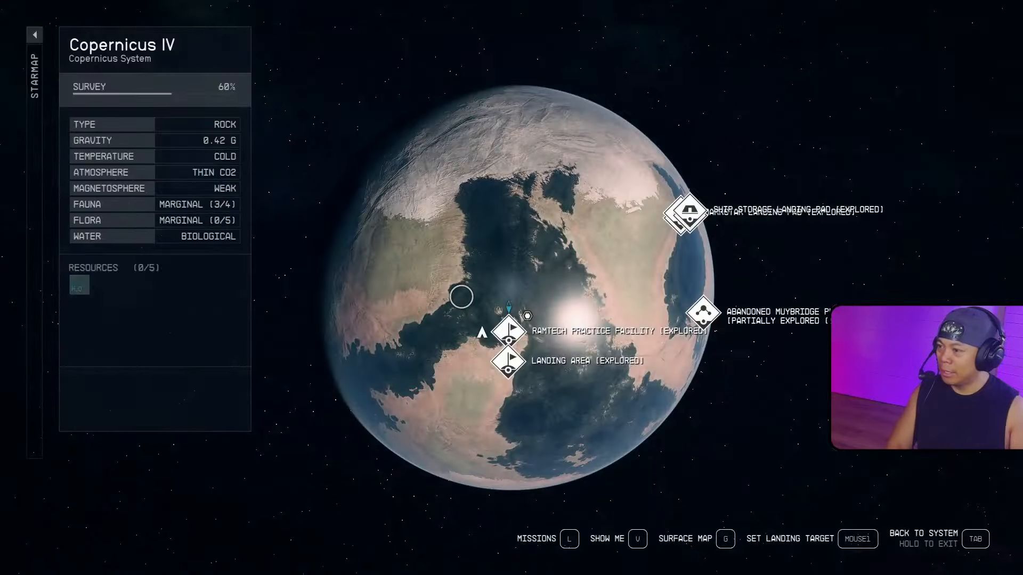
key("Tab")
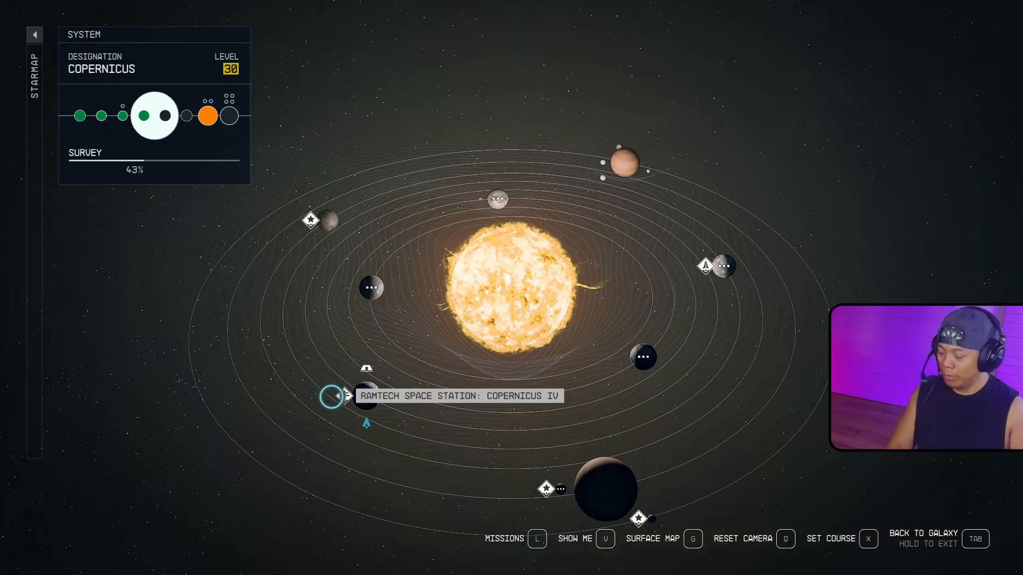
key("Tab")
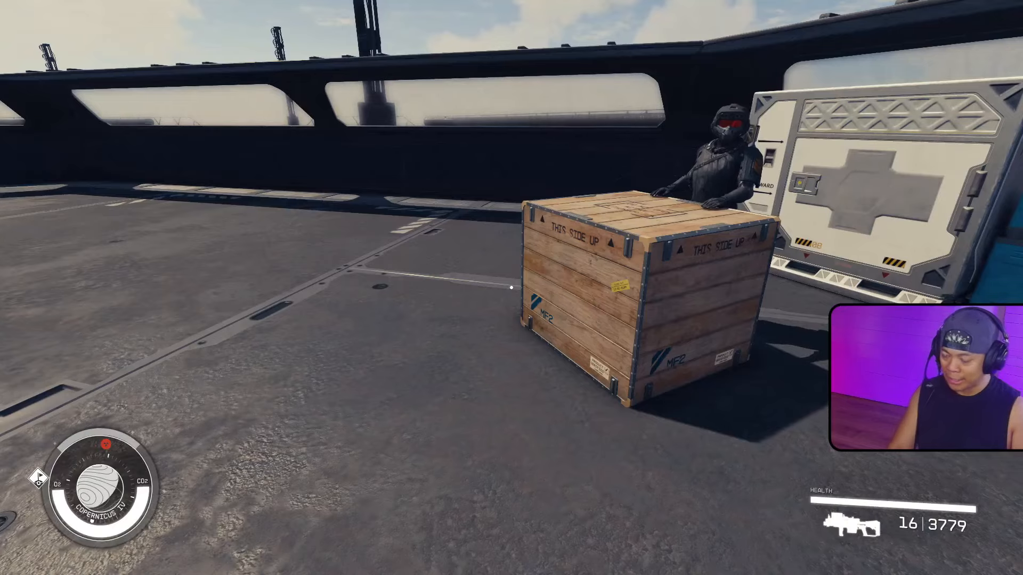
Set the RamTech Toilet Gathering mission active and view its objective marker on the Copernicus system map.
key("m")
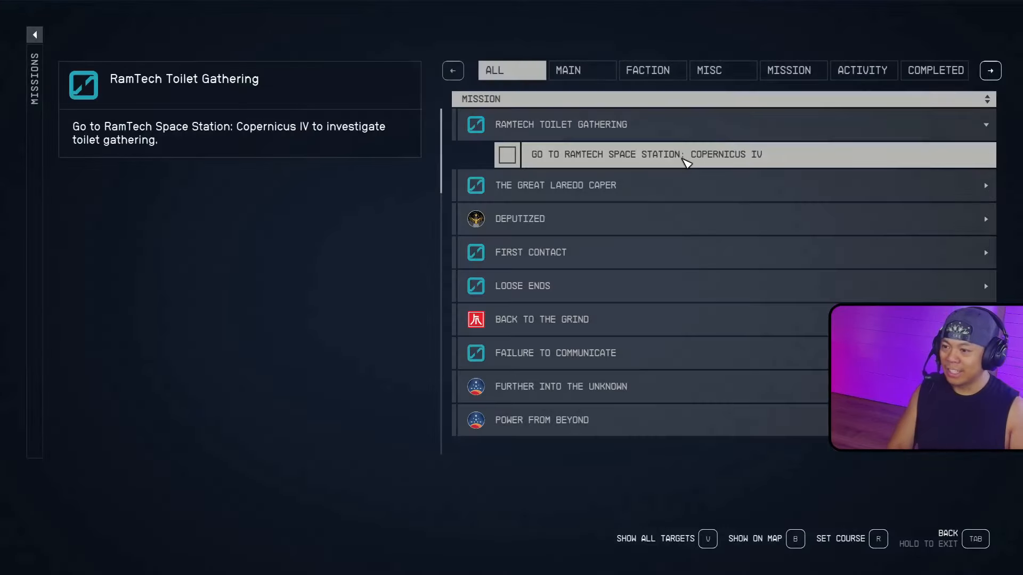
key("Tab")
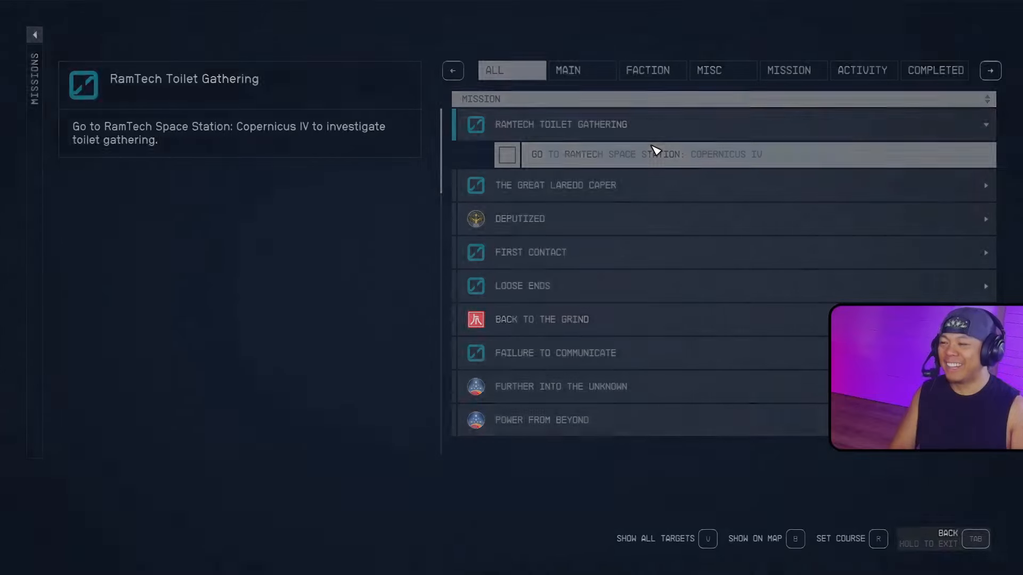
key("n")
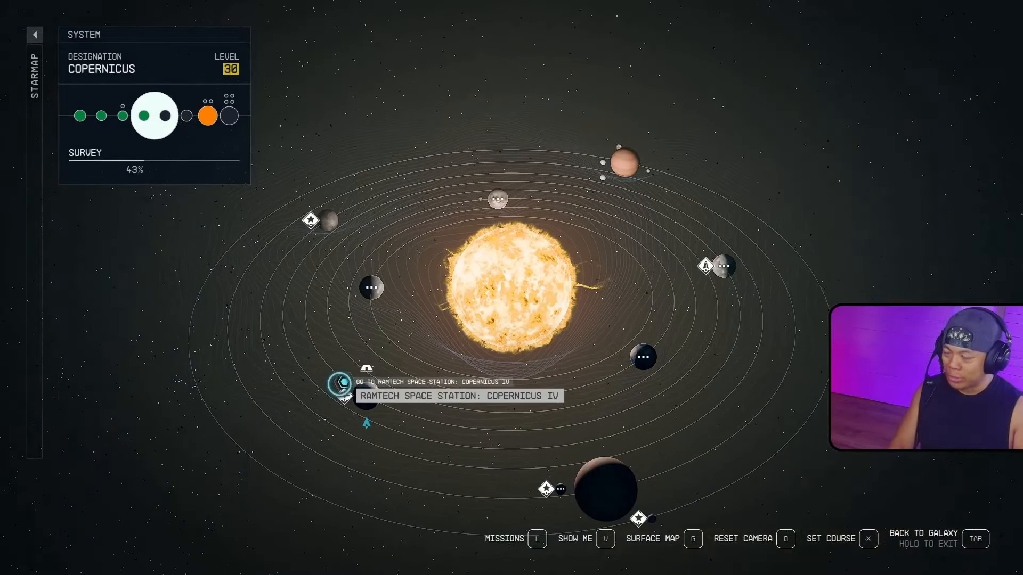
Switch to the Creation Kit, open the JRamosWorks_RamTechQuestToiletGathering quest, and inspect its available quest types.
key("alt+Tab")
key("alt+Tab")
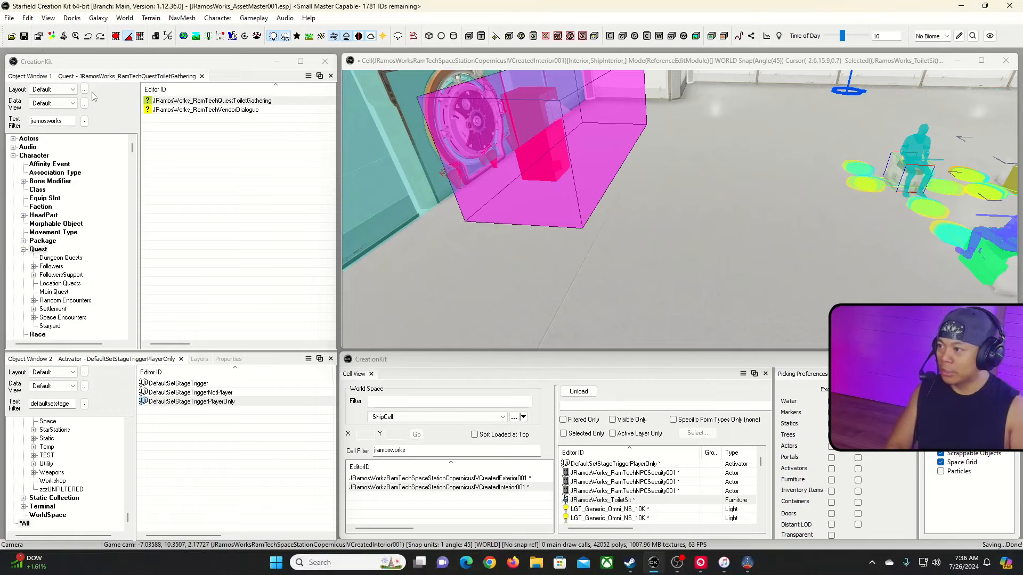
key("Delete")
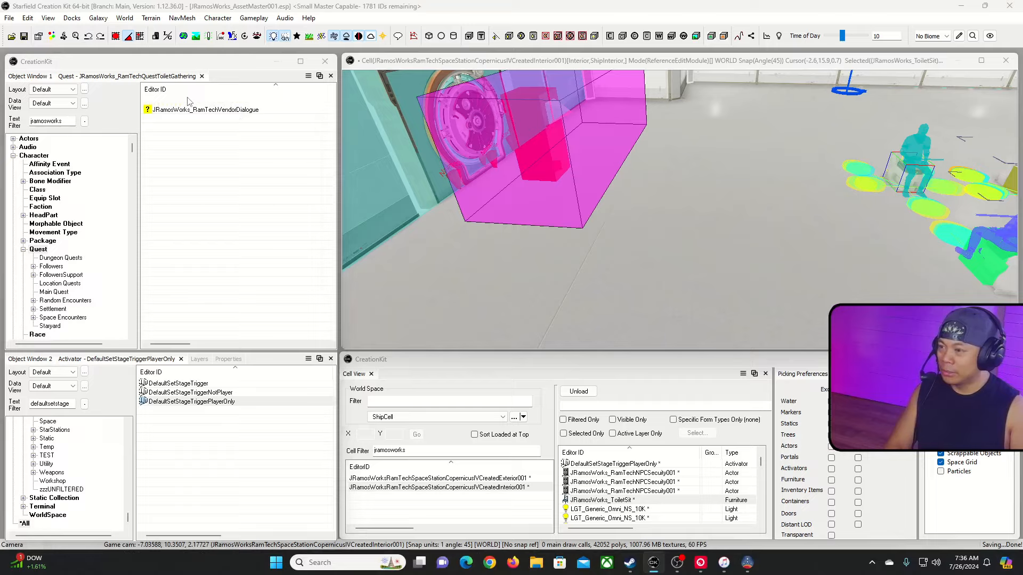
double_click(187, 101)
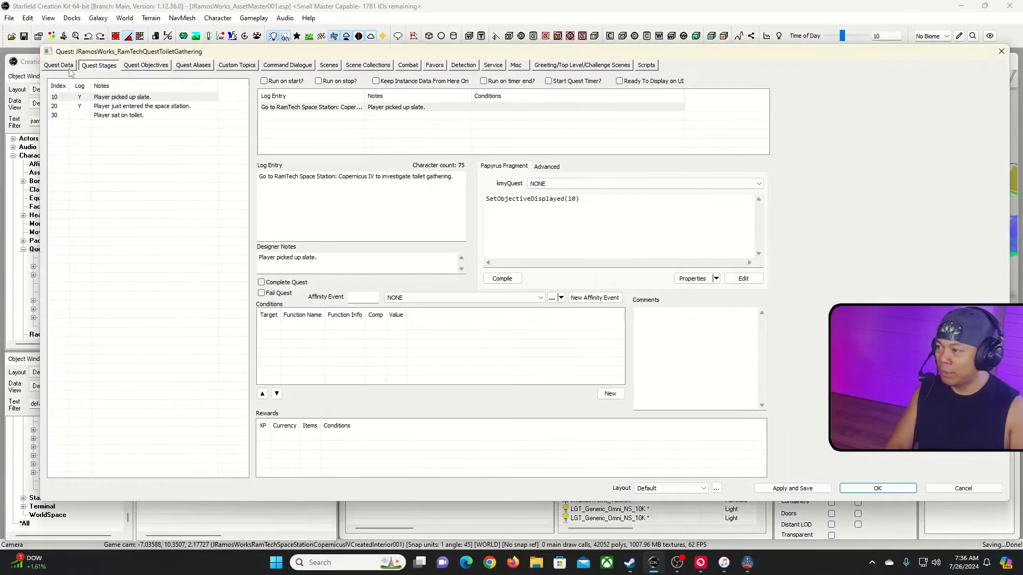
left_click(60, 65)
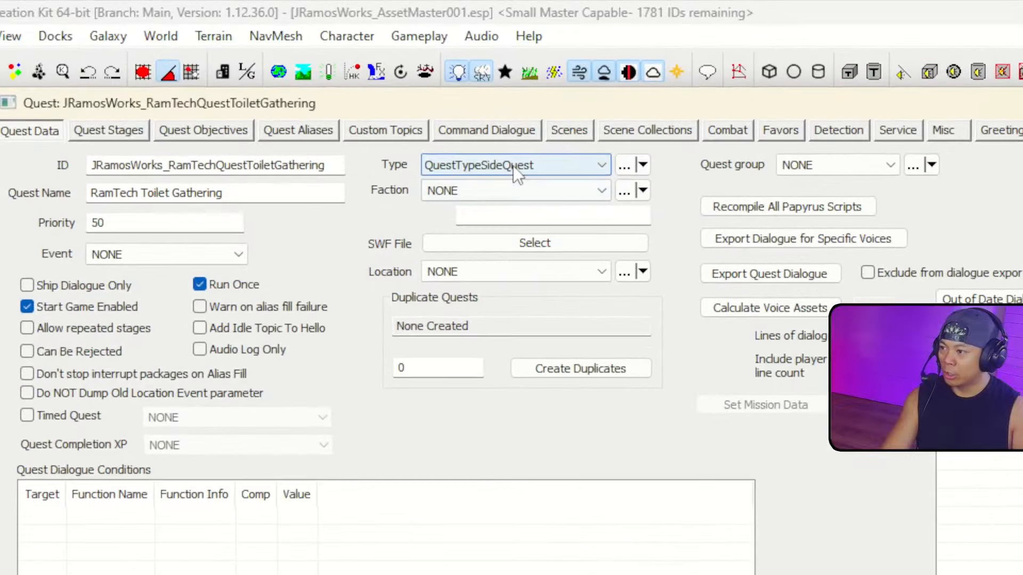
left_click(301, 83)
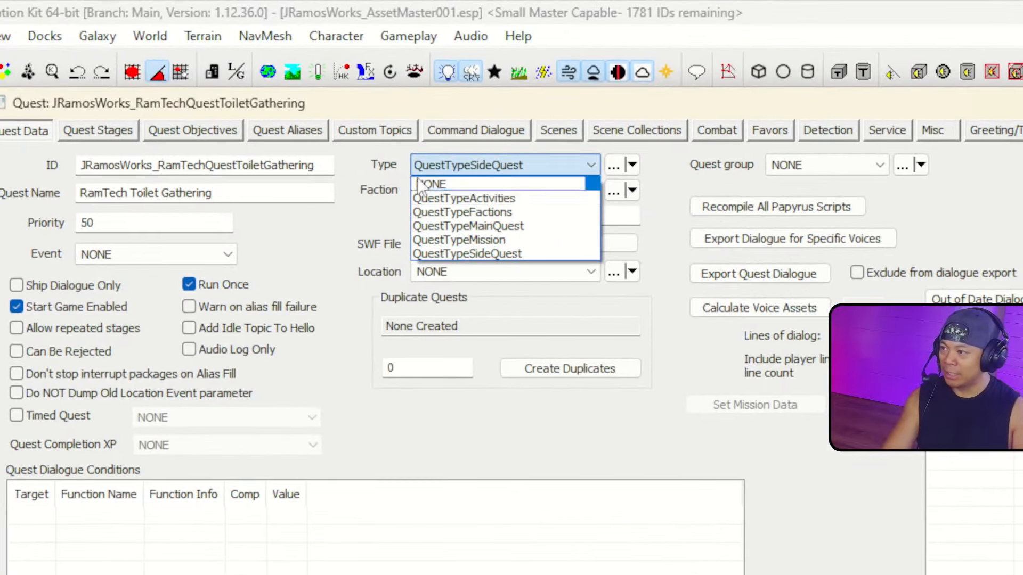
Review the quest's objectives, the target alias of objective 10, and the forced references of both quest aliases.
left_click(205, 131)
left_click(208, 131)
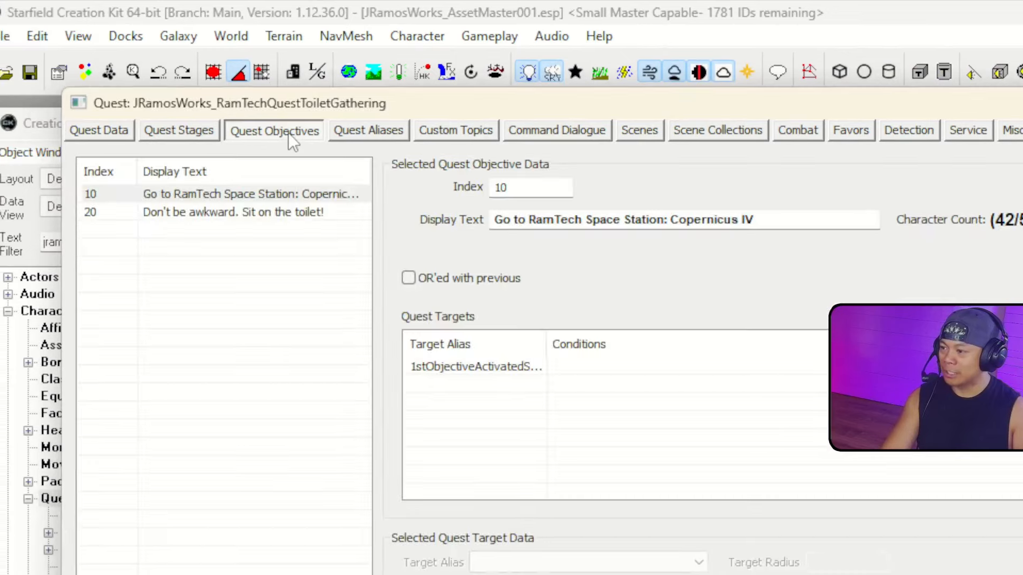
left_click(255, 212)
left_click(232, 195)
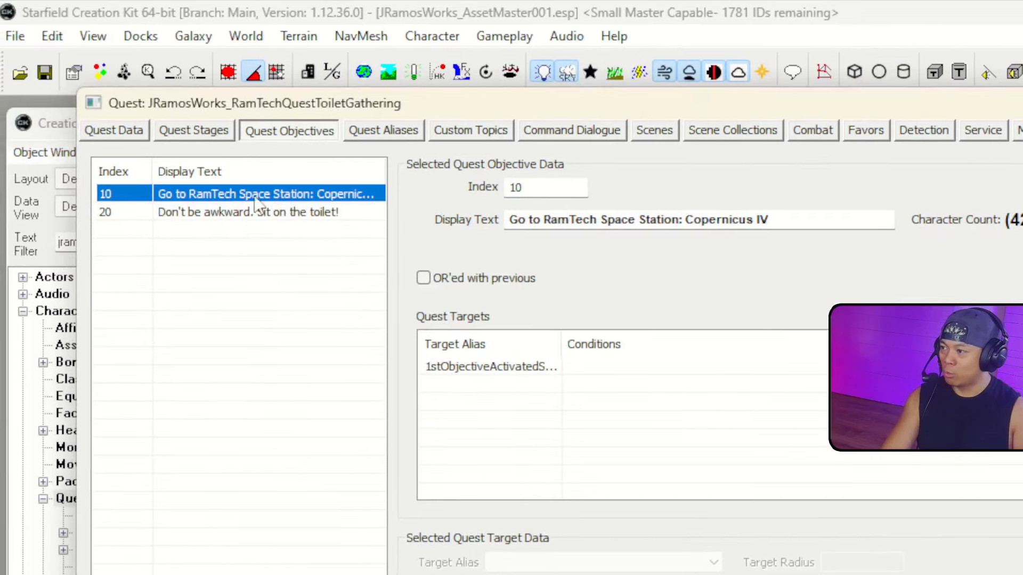
left_click(468, 369)
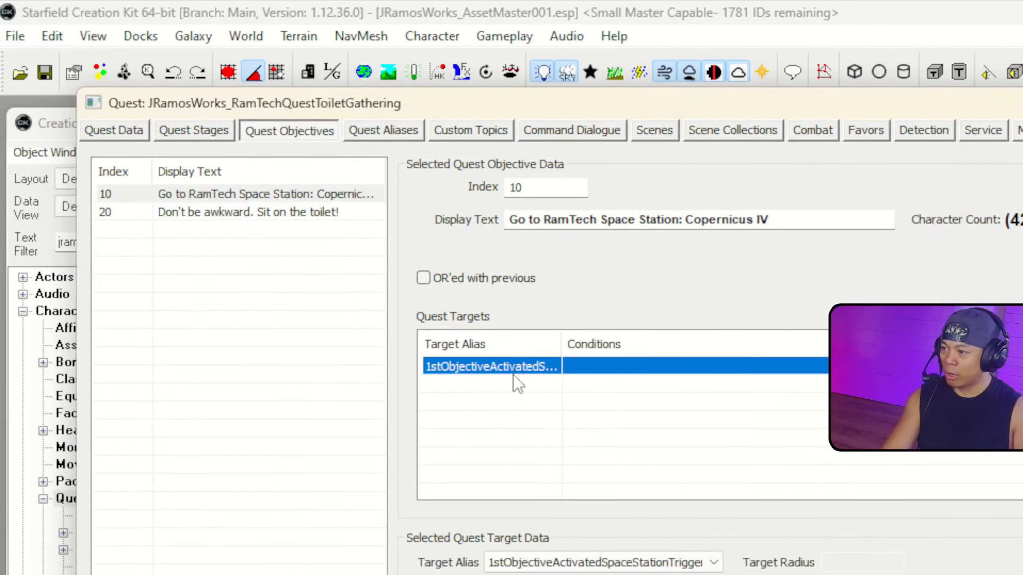
left_click(370, 134)
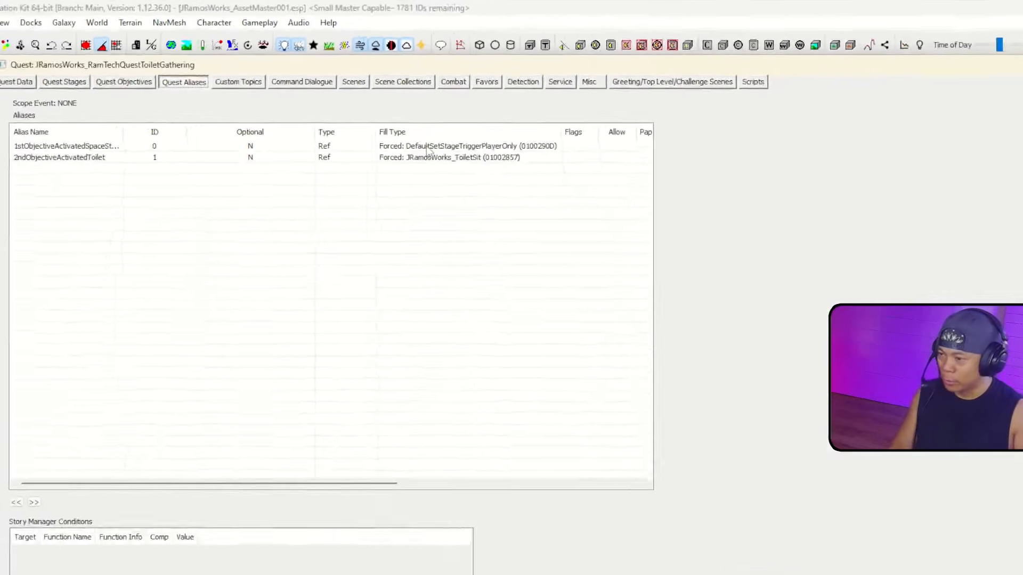
Switch back to Starfield and travel from the Copernicus system map to RamTech Space Station: Copernicus IV.
key("alt+Tab")
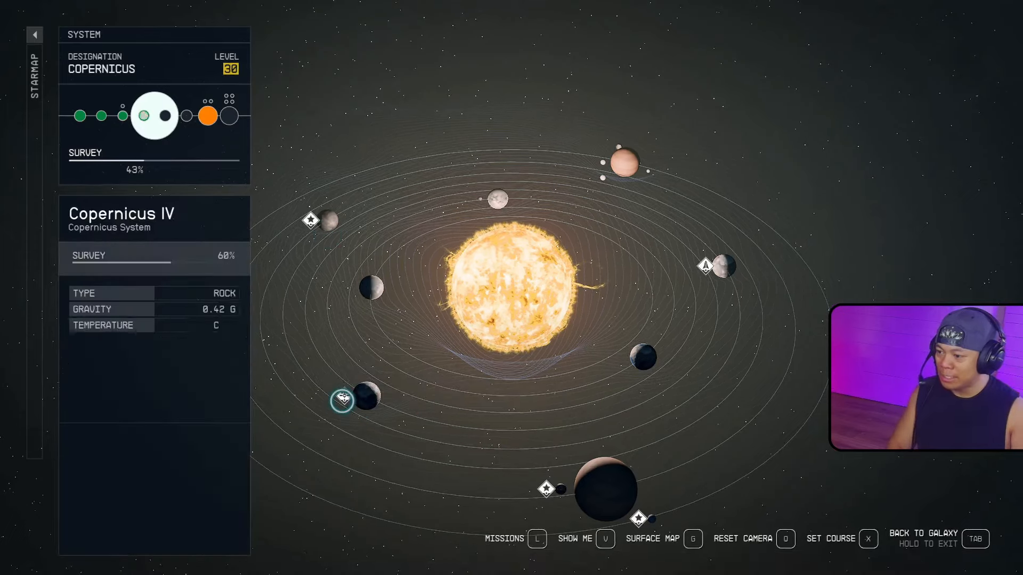
left_click(342, 401)
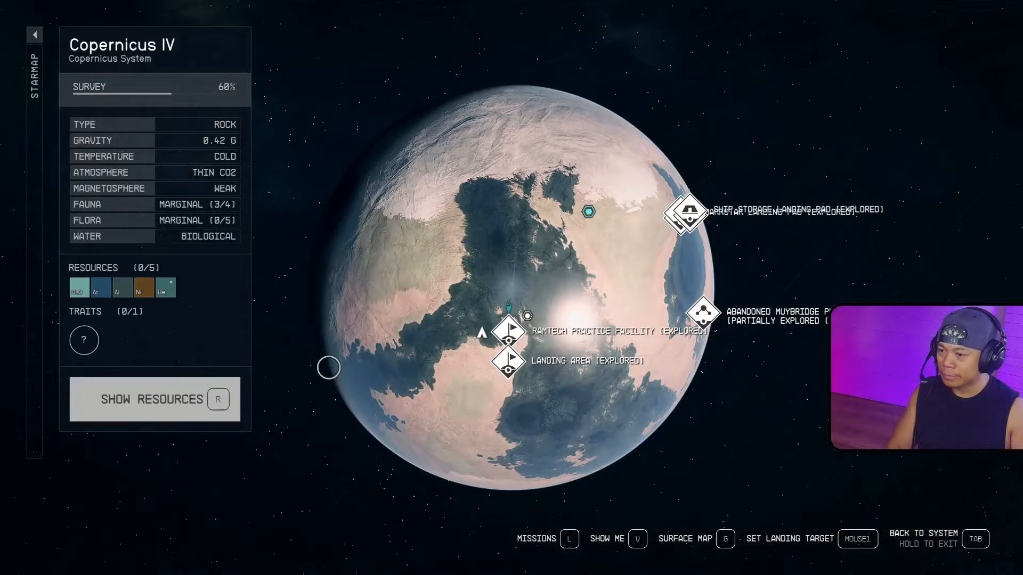
key("Tab")
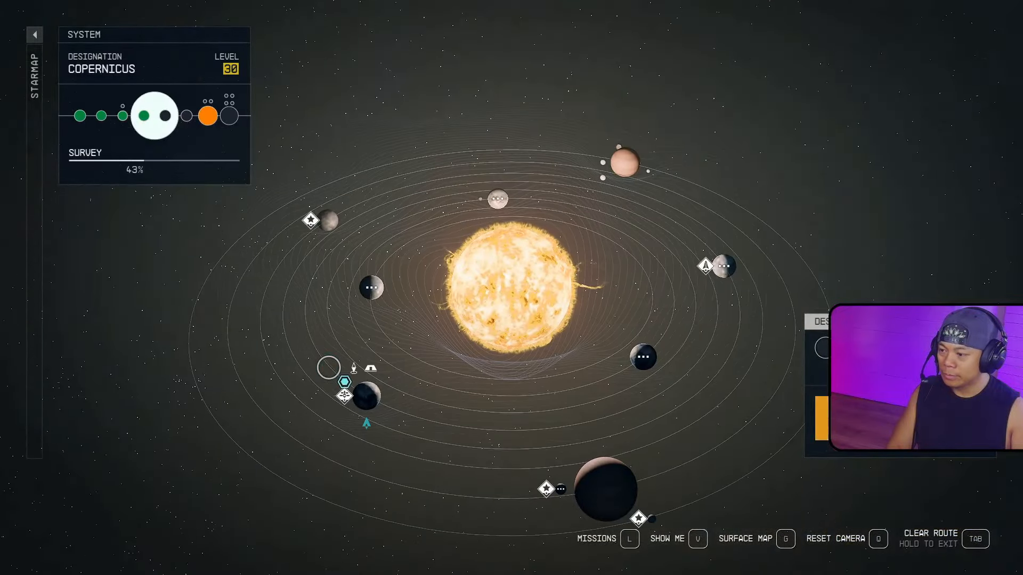
key("x")
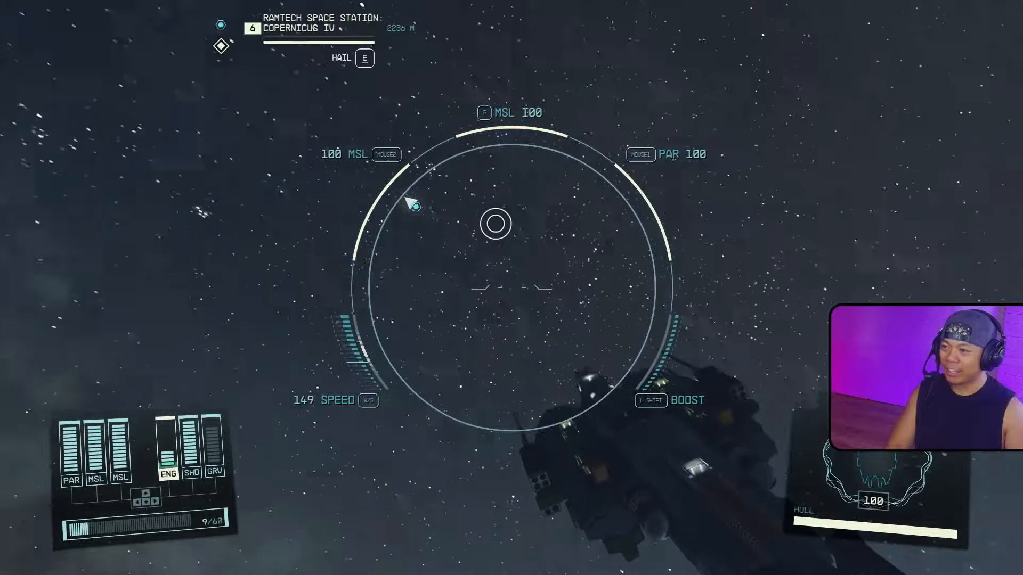
Fly the ship to RamTech Space Station: Copernicus IV, dock with it, and board the station.
key("w")
key("shift")
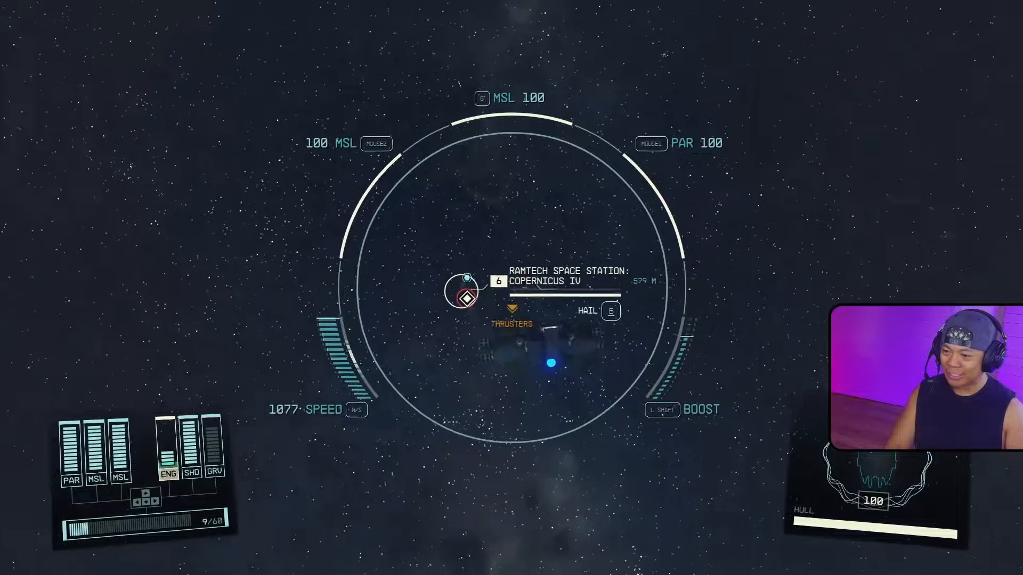
key("r")
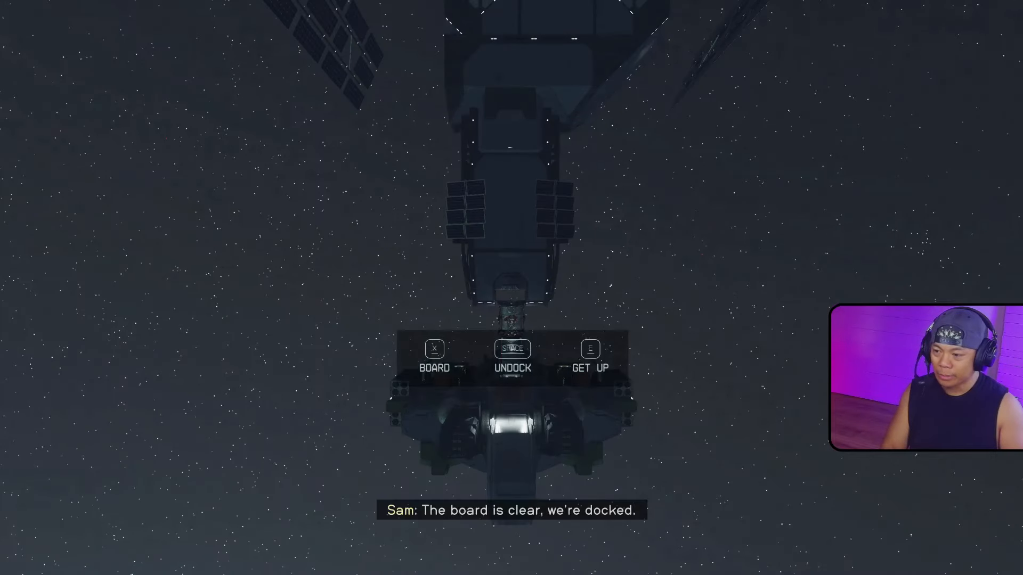
key("x")
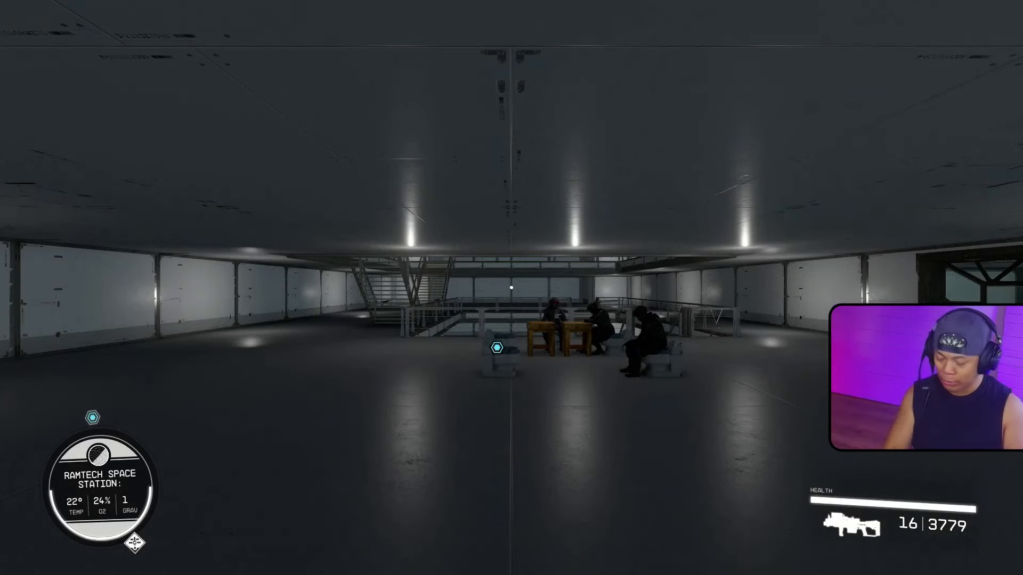
Review the RamTech Toilet Gathering objectives in the mission log, then return to the station interior.
key("m")
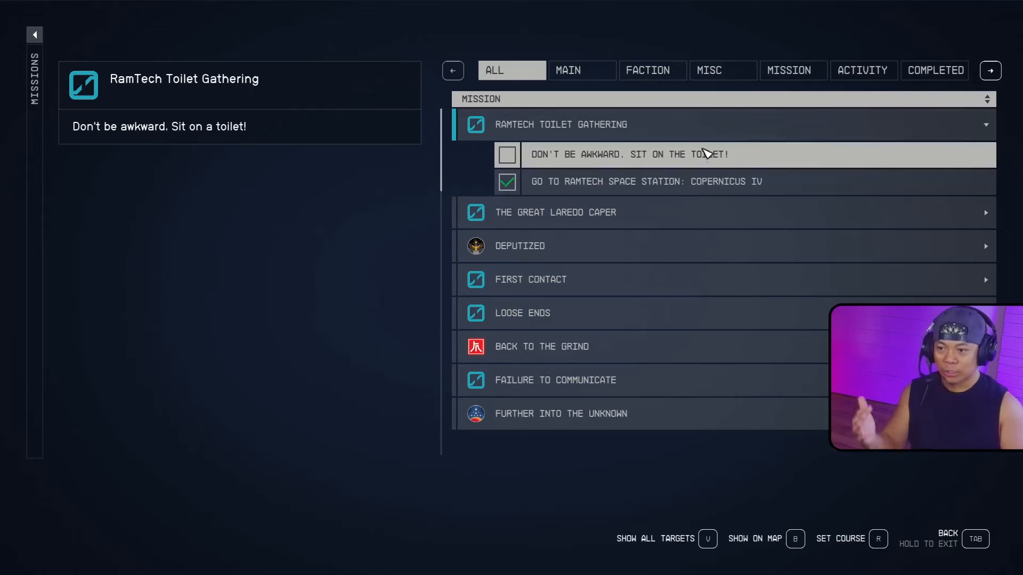
scroll(705, 278, "down", 5)
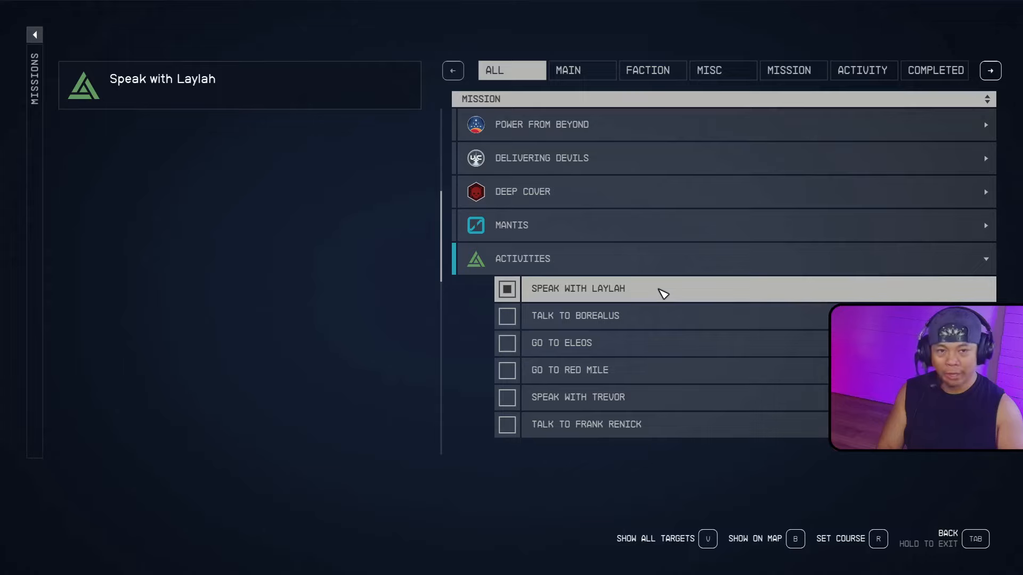
scroll(670, 293, "up", 6)
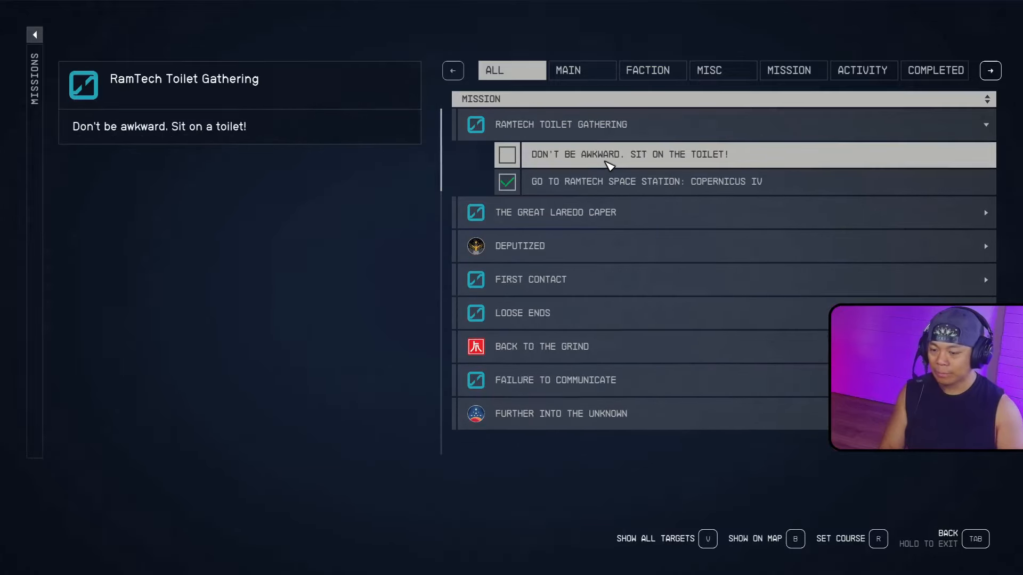
key("Tab")
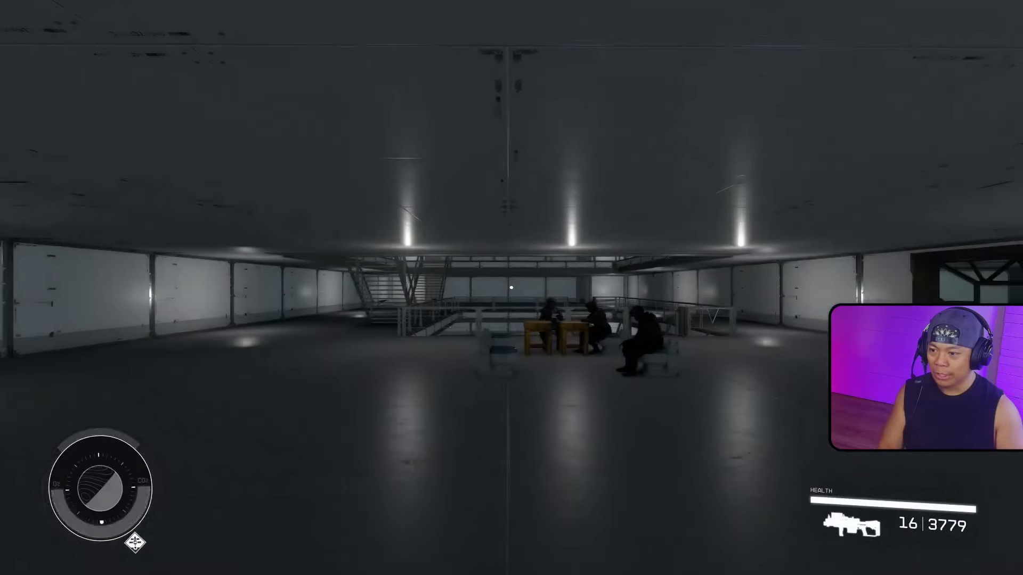
Walk toward the empty toilet near the wooden tables and set the RamTech Toilet Gathering mission active in the mission log.
key("w")
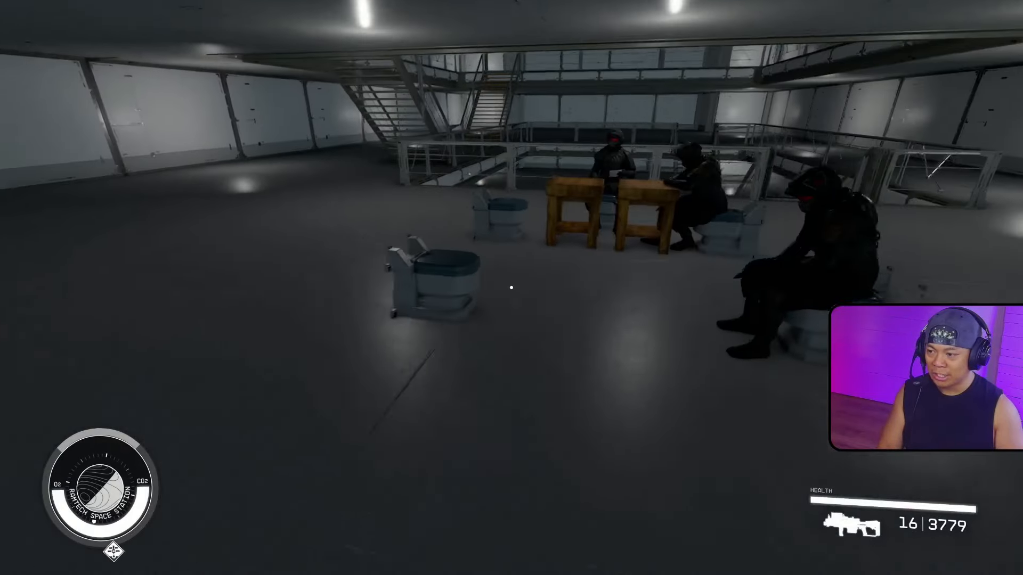
key("w")
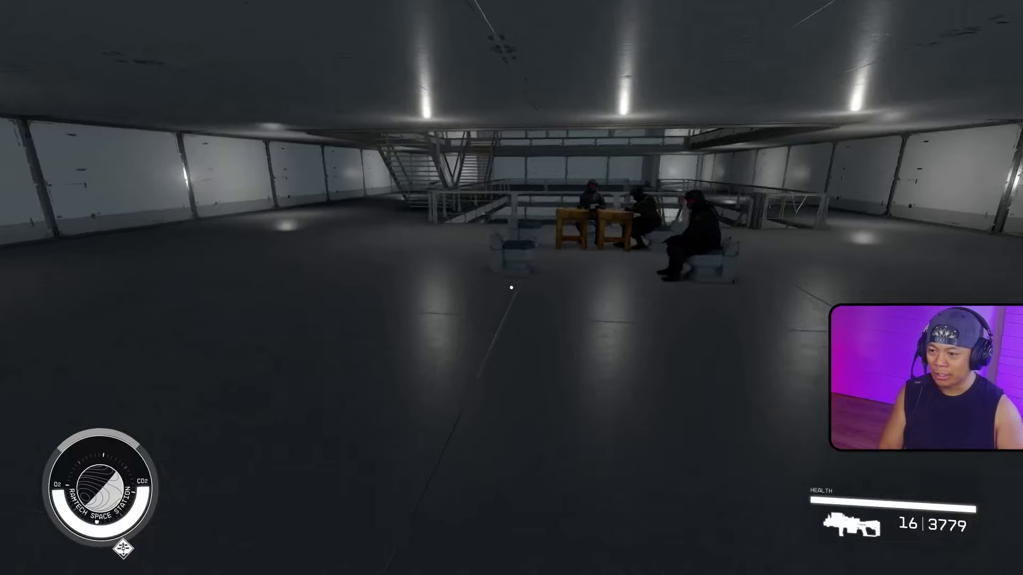
key("w")
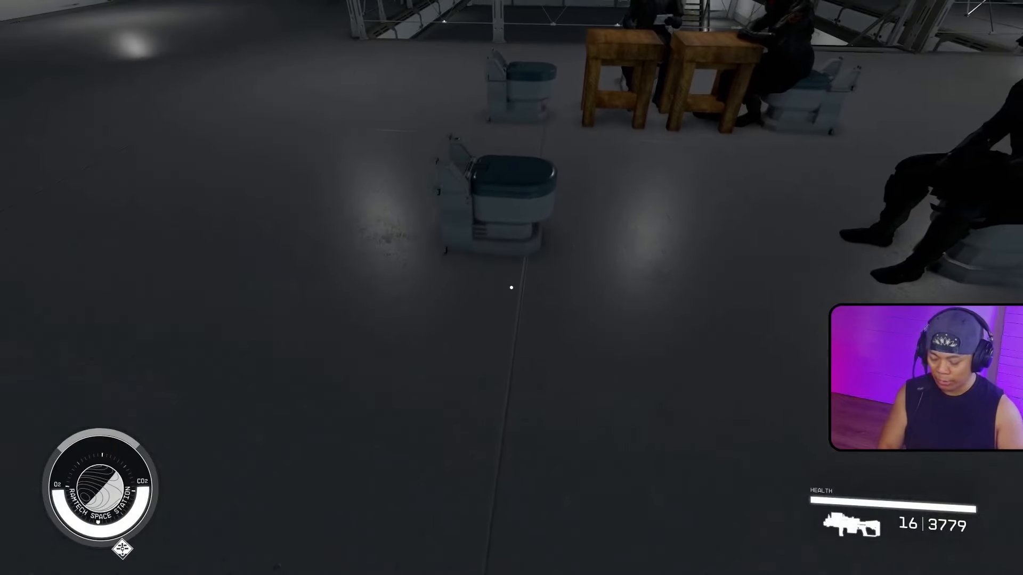
key("m")
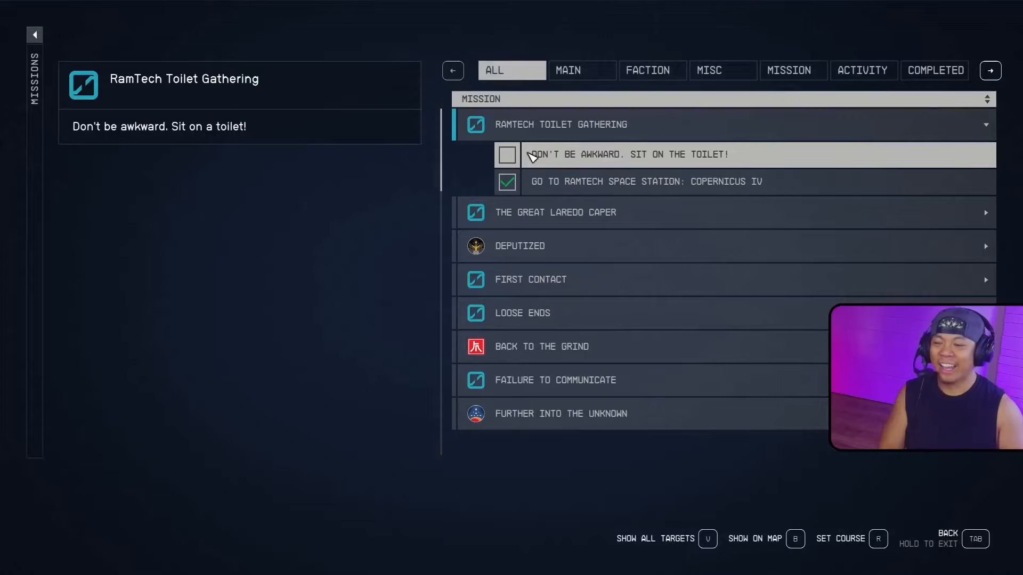
key("Tab")
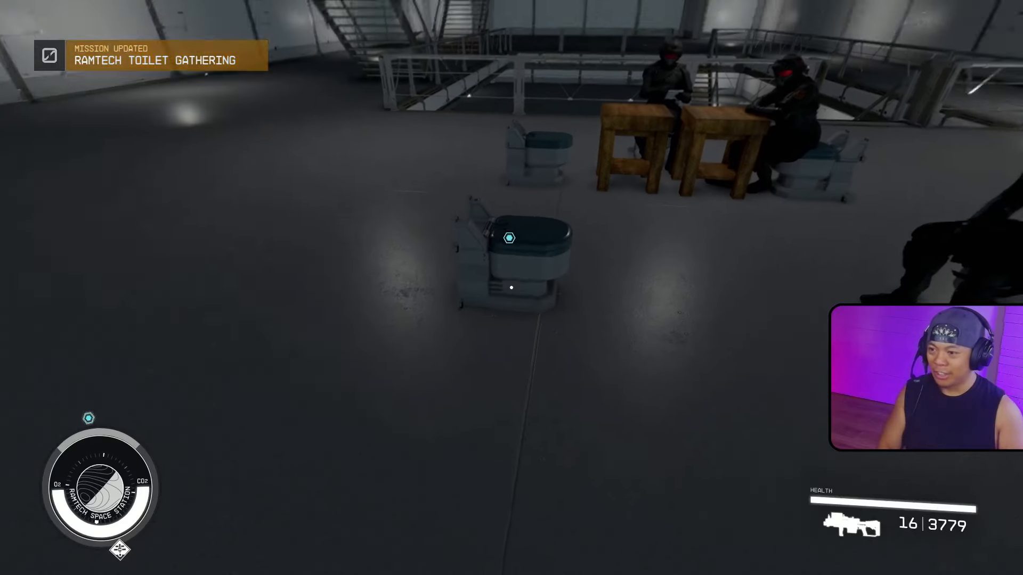
Approach the toilet marked by the mission objective and sit on it.
key("s")
key("w")
key("s")
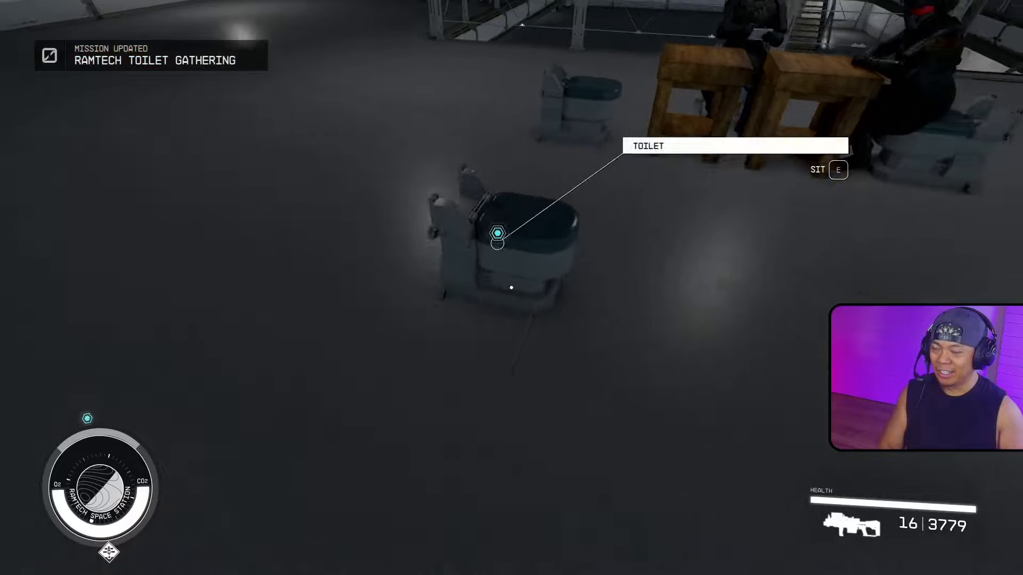
key("w")
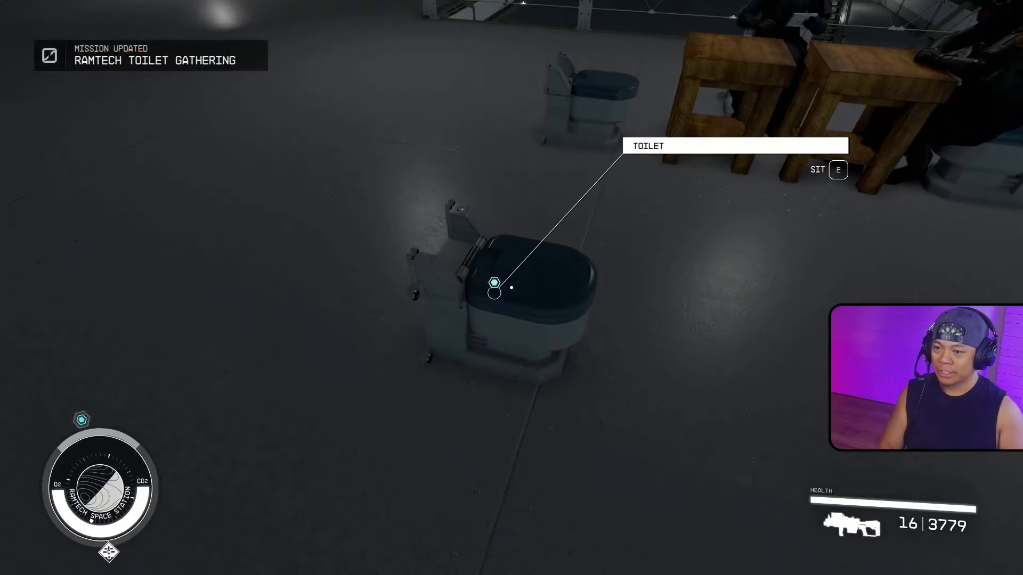
key("e")
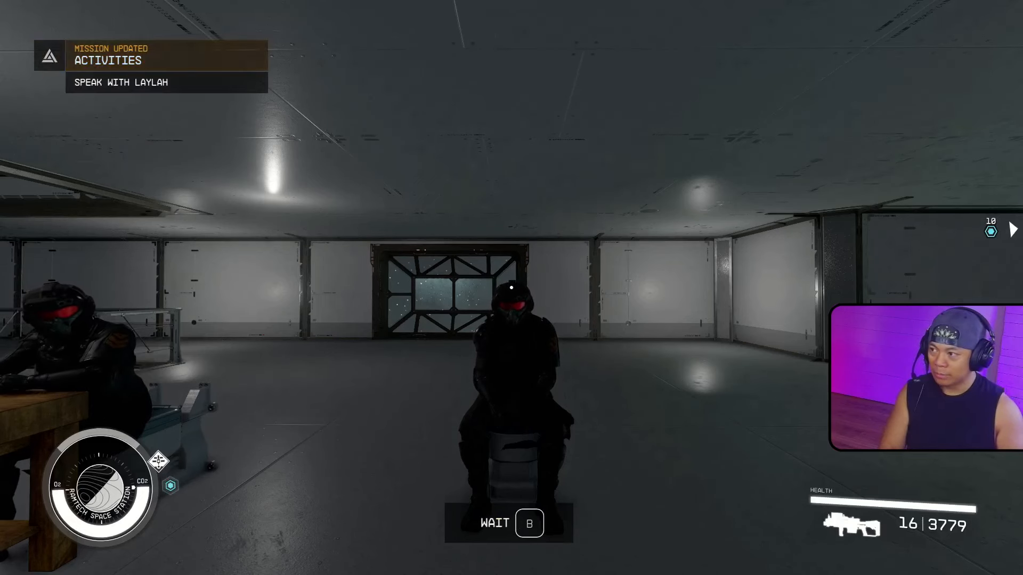
Check the status of RamTech Toilet Gathering and its objectives among the finished missions in the mission log.
key("m")
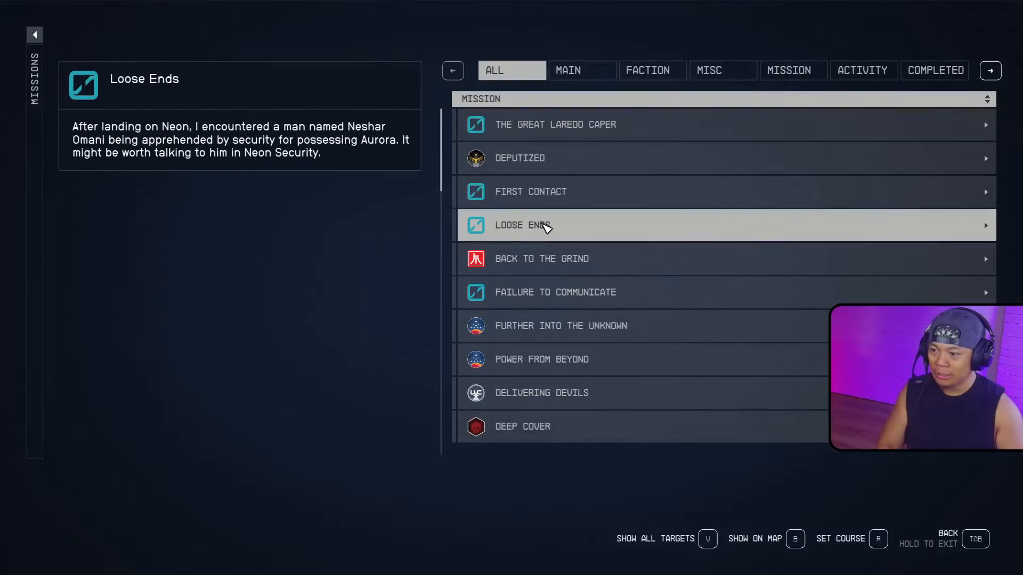
scroll(547, 227, "down", 10)
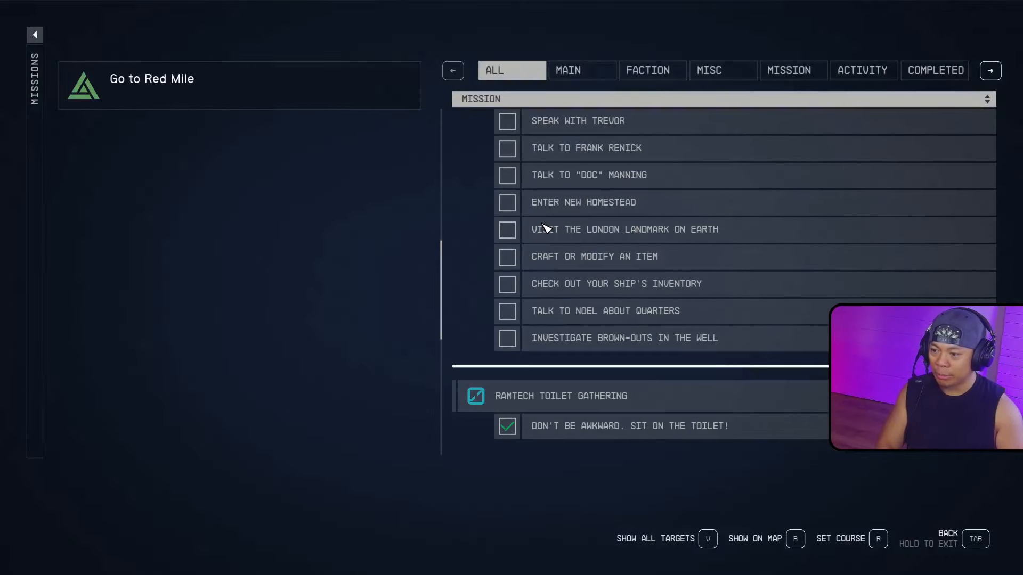
scroll(547, 228, "down", 3)
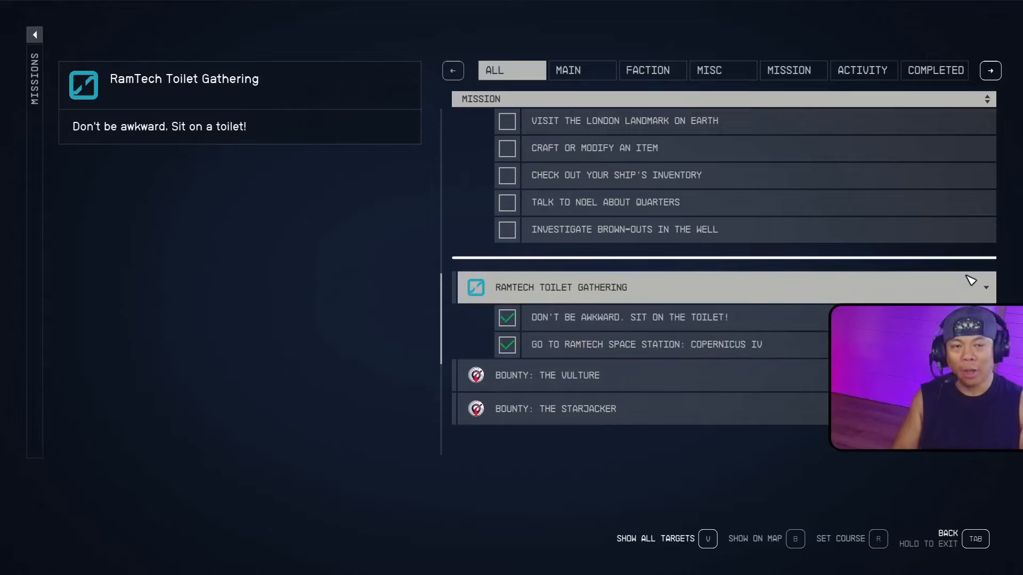
key("Tab")
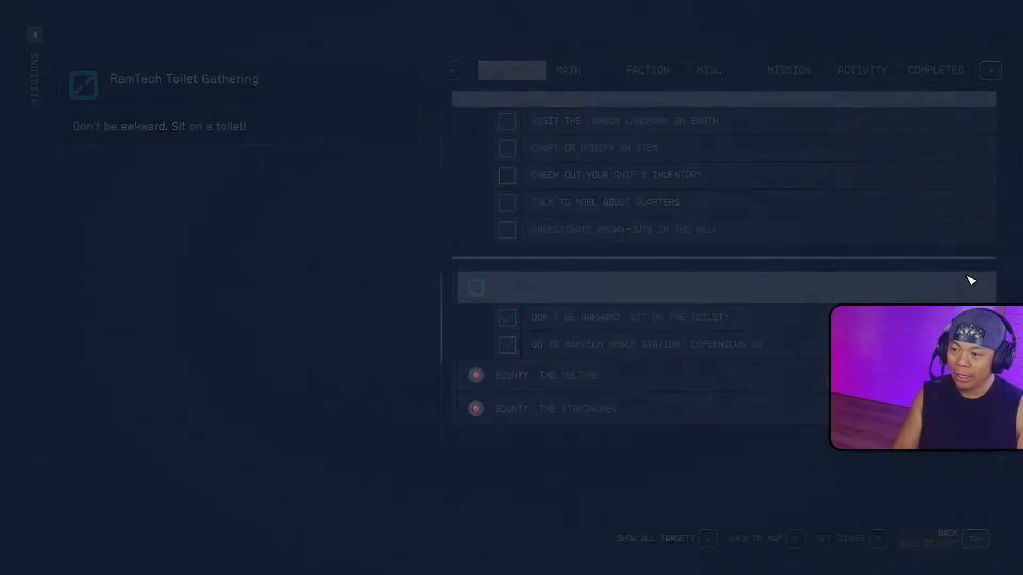